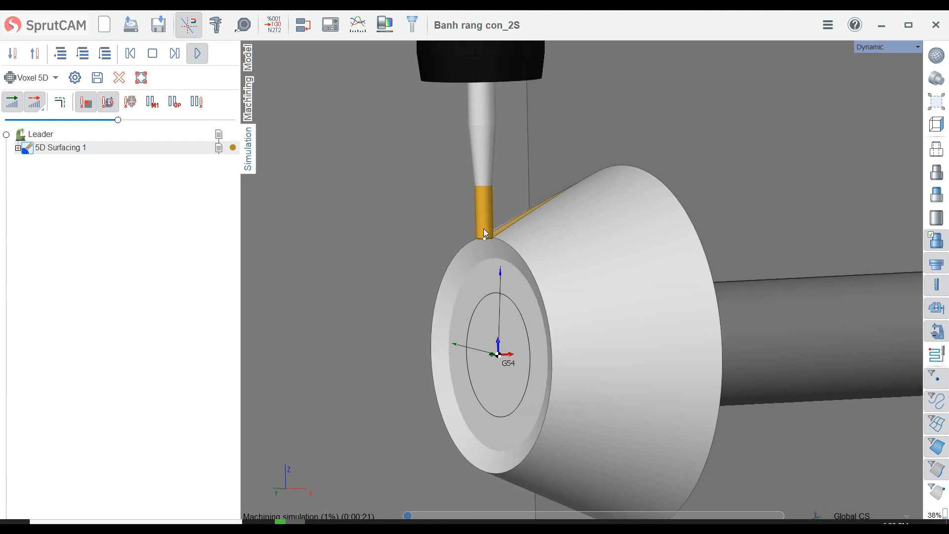
Step: Increase the simulation speed while watching the tool cut the first tooth gap of the 5D Surfacing 1 operation
{"action": "middle_click_drag", "start_coordinate": [484, 228], "coordinate": [549, 227]}
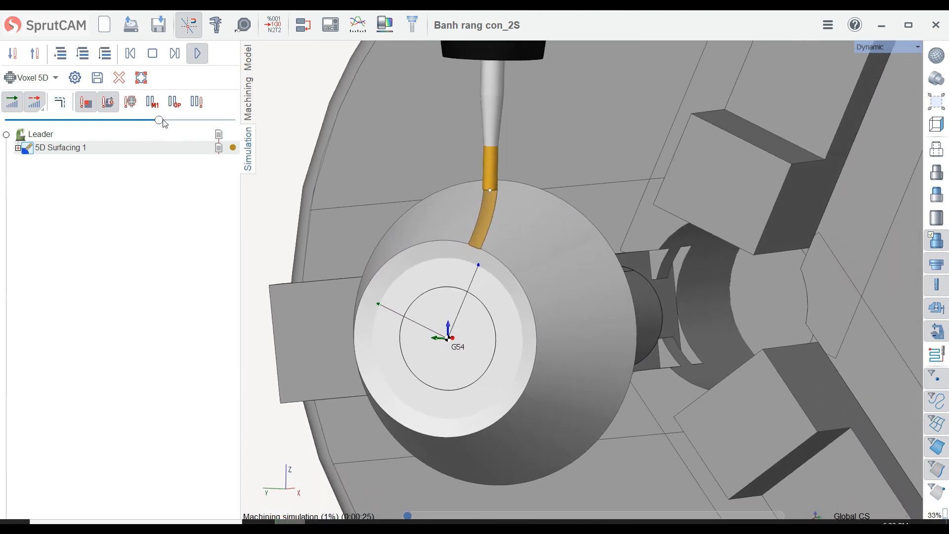
{"action": "left_click_drag", "start_coordinate": [119, 120], "coordinate": [179, 121]}
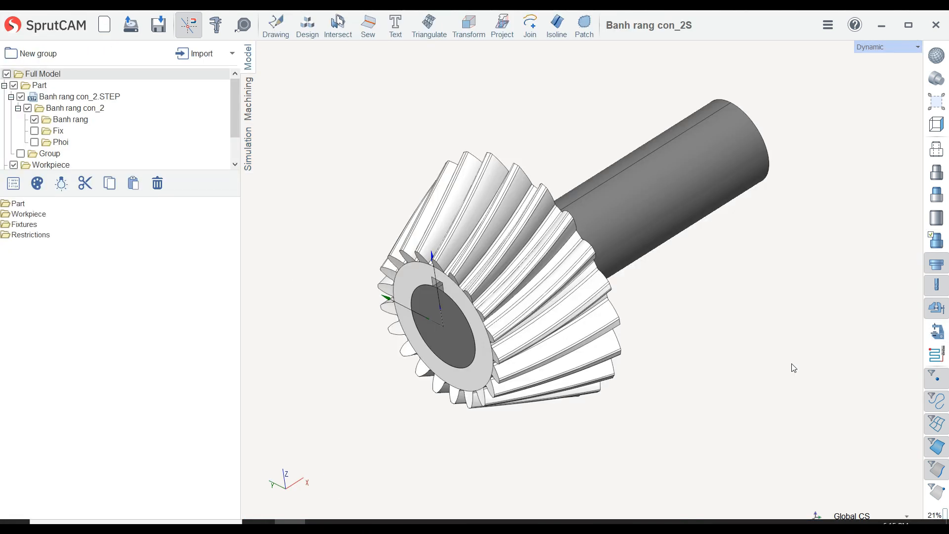
Step: Examine the bevel gear's teeth from the small end, highlighting a root fillet face in one tooth gap
{"action": "middle_click_drag", "start_coordinate": [791, 364], "coordinate": [524, 327]}
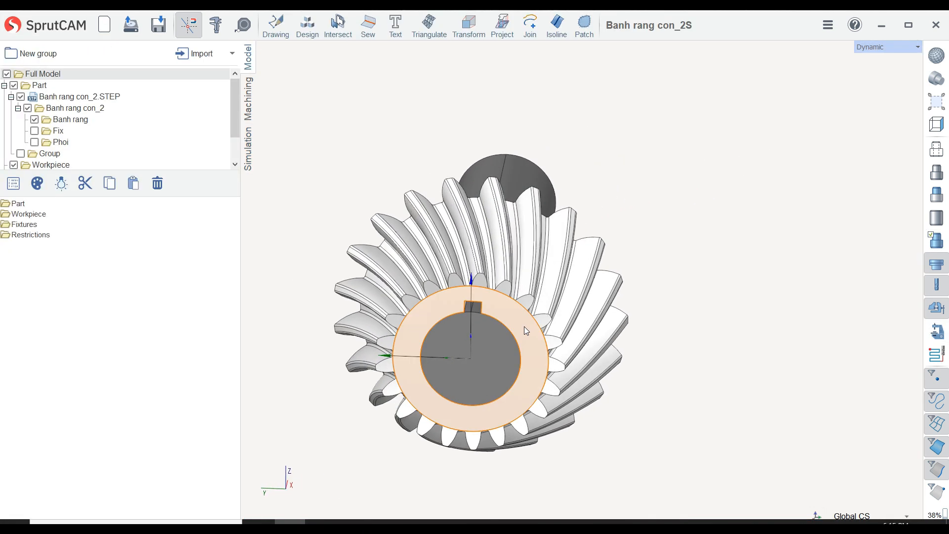
{"action": "scroll", "coordinate": [492, 305], "scroll_direction": "up", "scroll_amount": 3}
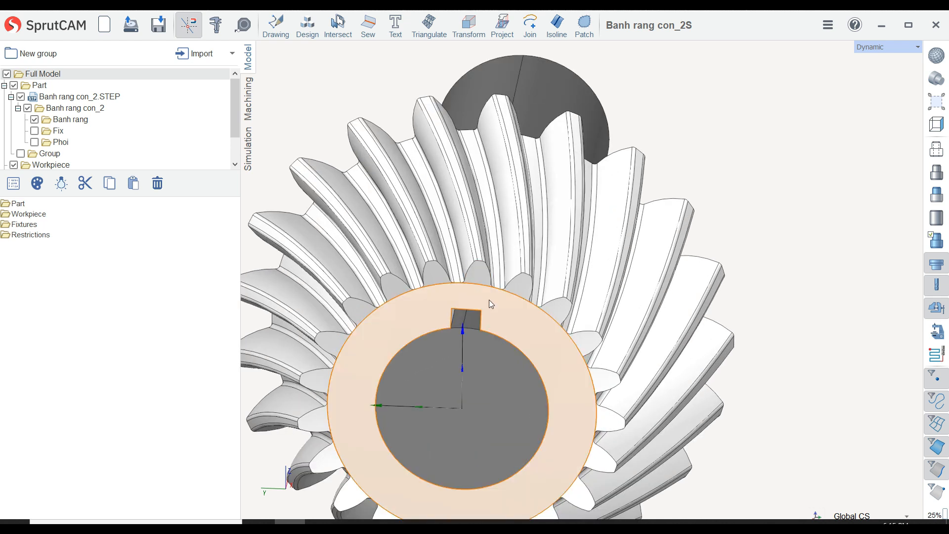
{"action": "scroll", "coordinate": [486, 304], "scroll_direction": "up", "scroll_amount": 5}
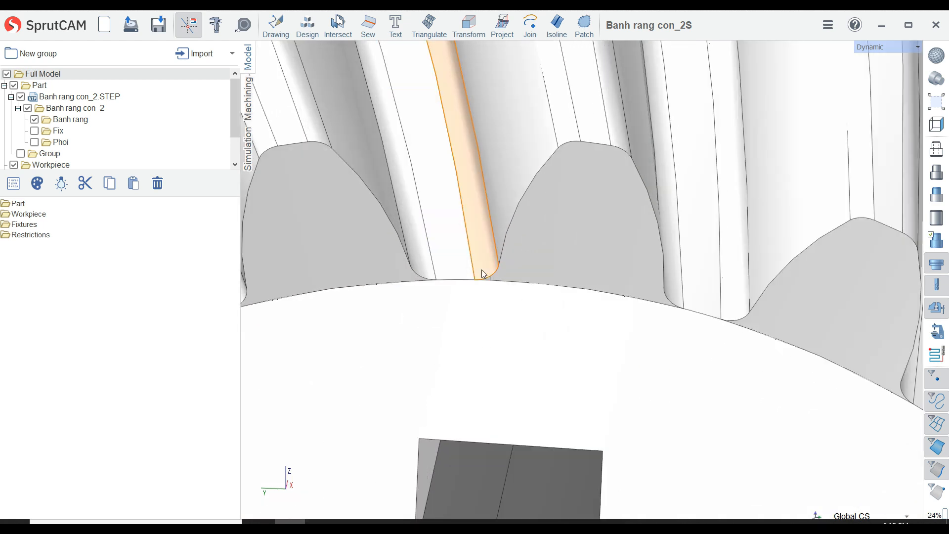
{"action": "left_click", "coordinate": [482, 272]}
{"action": "scroll", "coordinate": [483, 282], "scroll_direction": "down", "scroll_amount": 6}
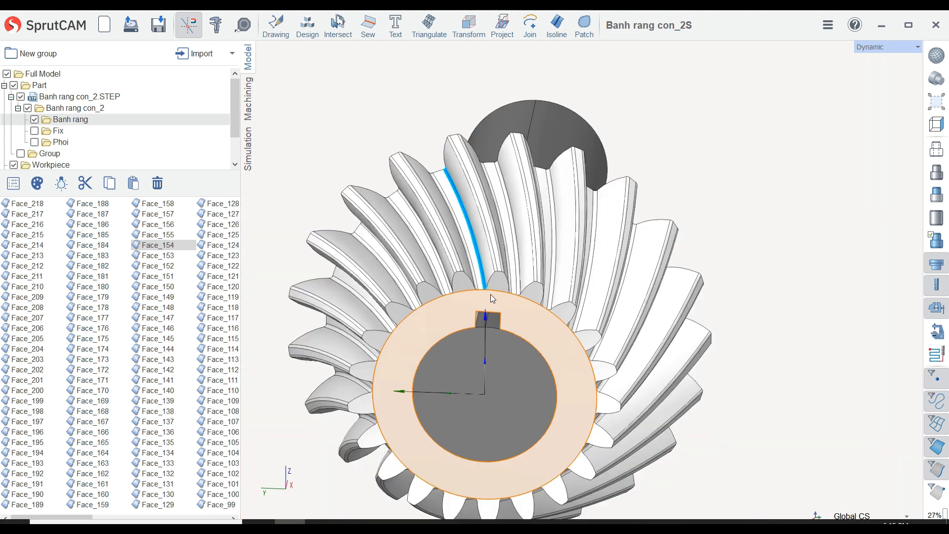
{"action": "left_click", "coordinate": [451, 113]}
Step: Measure the root width of the tooth gap above the keyway at the gear's small end
{"action": "scroll", "coordinate": [467, 219], "scroll_direction": "up", "scroll_amount": 3}
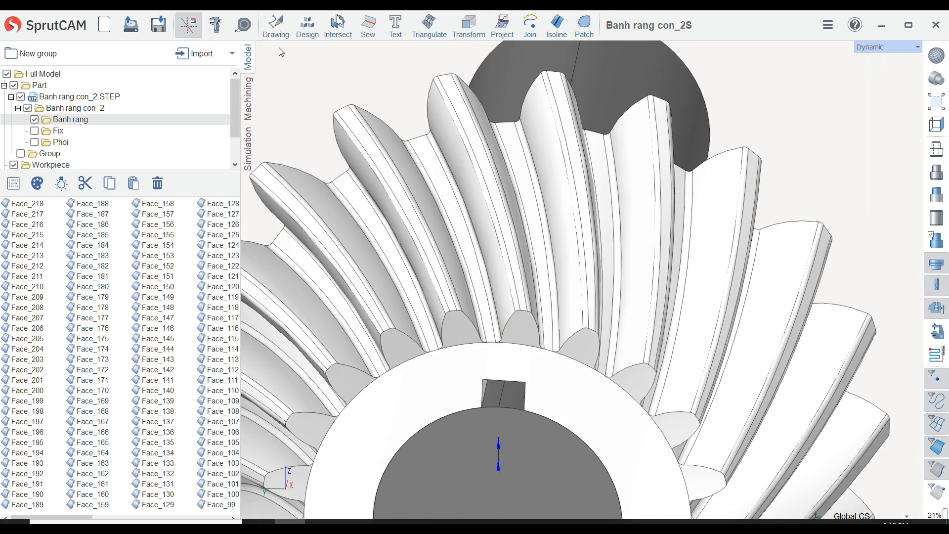
{"action": "left_click", "coordinate": [241, 33]}
{"action": "scroll", "coordinate": [482, 344], "scroll_direction": "up", "scroll_amount": 2}
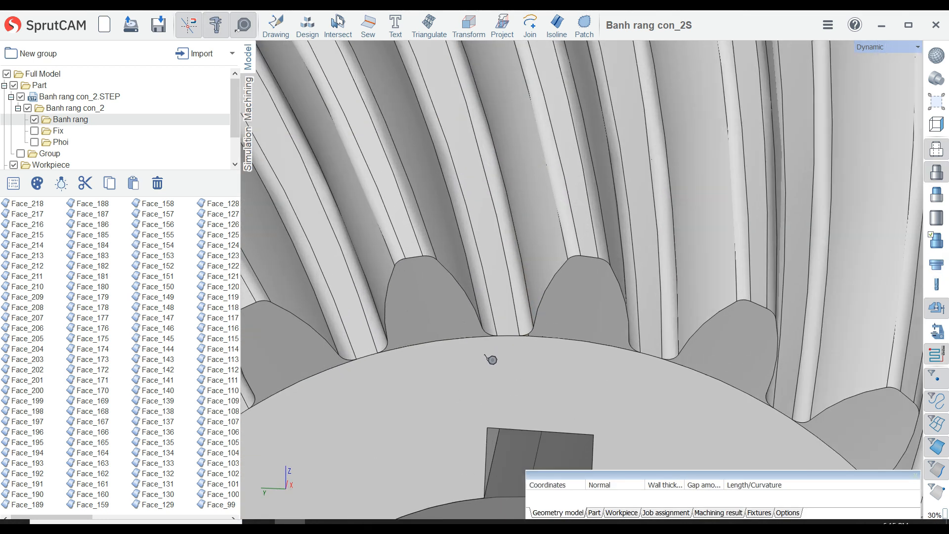
{"action": "left_click", "coordinate": [492, 335]}
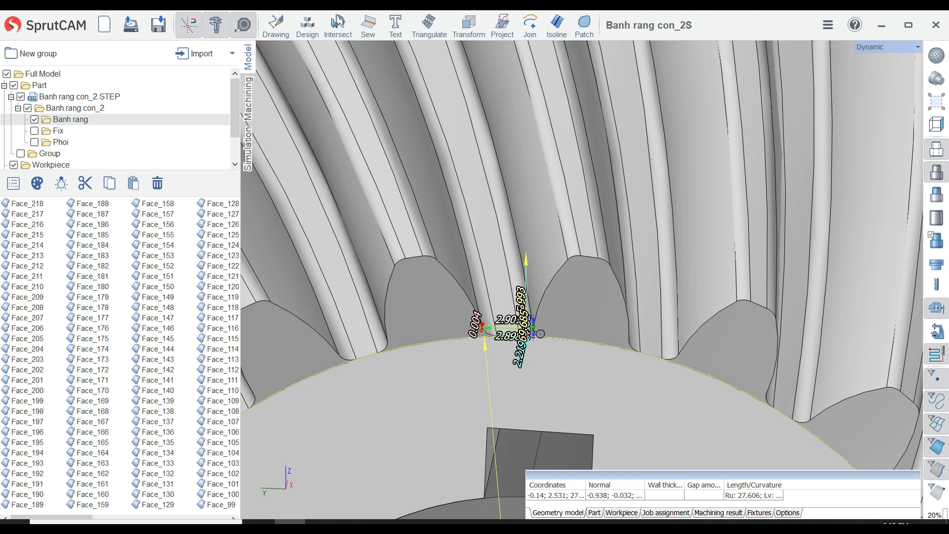
{"action": "left_click", "coordinate": [540, 335]}
{"action": "scroll", "coordinate": [510, 342], "scroll_direction": "up", "scroll_amount": 2}
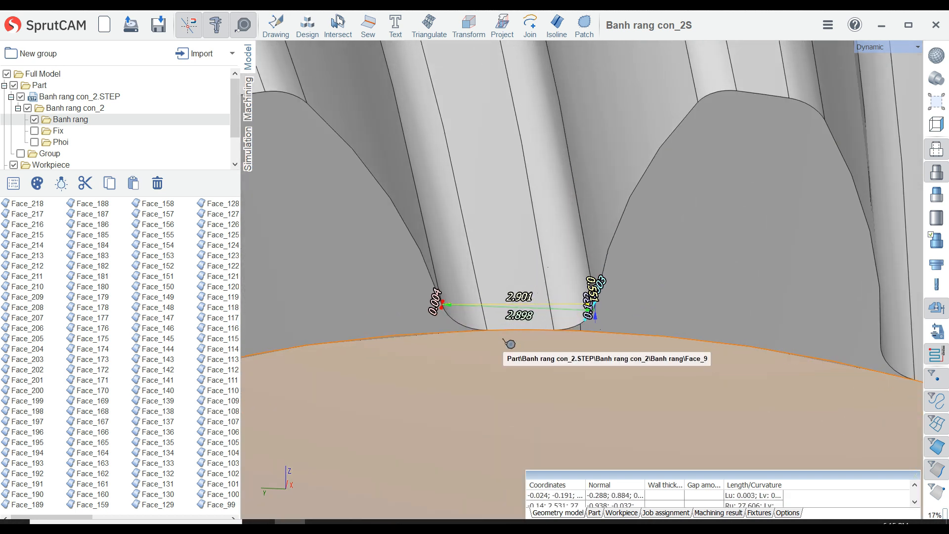
{"action": "scroll", "coordinate": [510, 343], "scroll_direction": "down", "scroll_amount": 2}
{"action": "scroll", "coordinate": [510, 344], "scroll_direction": "up", "scroll_amount": 4}
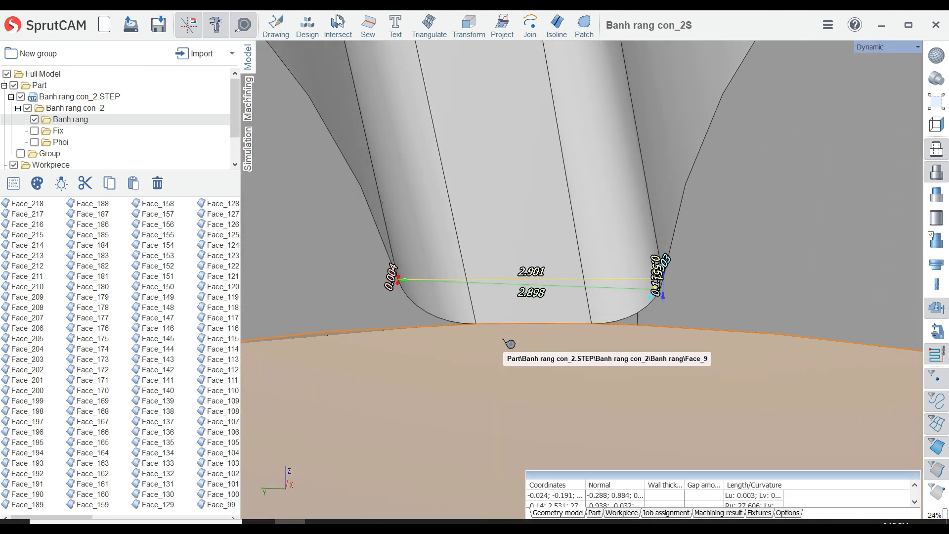
{"action": "scroll", "coordinate": [511, 344], "scroll_direction": "down", "scroll_amount": 5}
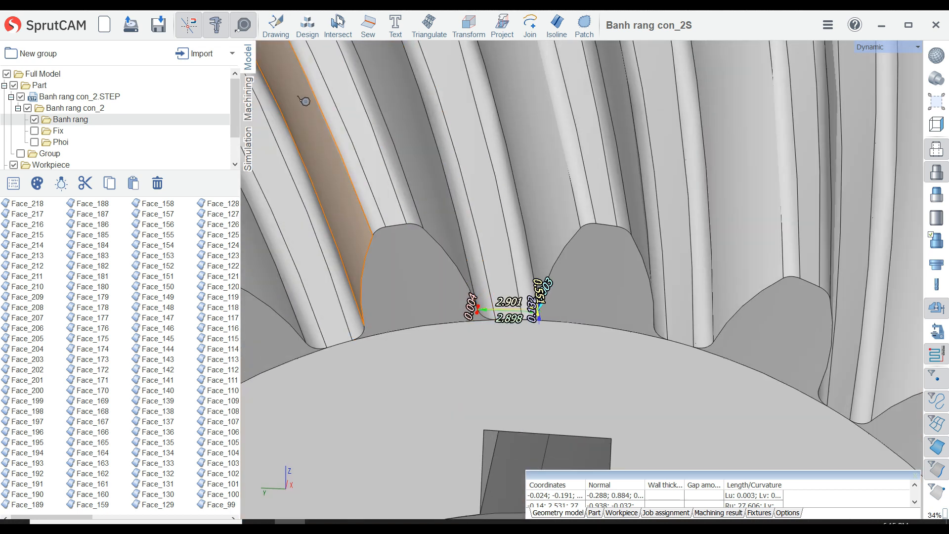
Step: Measure the distance between two adjacent tooth tips across the gap at the gear's small end
{"action": "scroll", "coordinate": [427, 275], "scroll_direction": "down", "scroll_amount": 2}
{"action": "scroll", "coordinate": [428, 276], "scroll_direction": "down", "scroll_amount": 3}
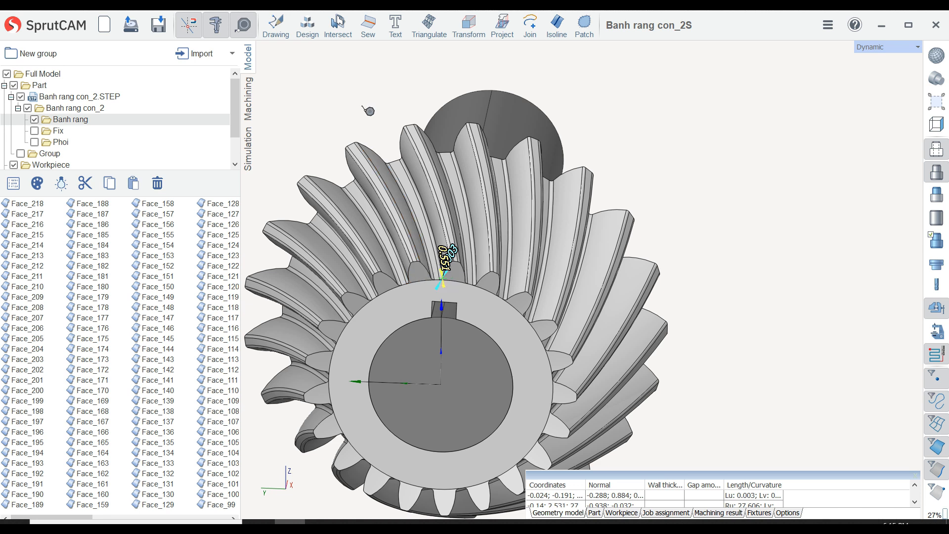
{"action": "scroll", "coordinate": [428, 271], "scroll_direction": "up", "scroll_amount": 5}
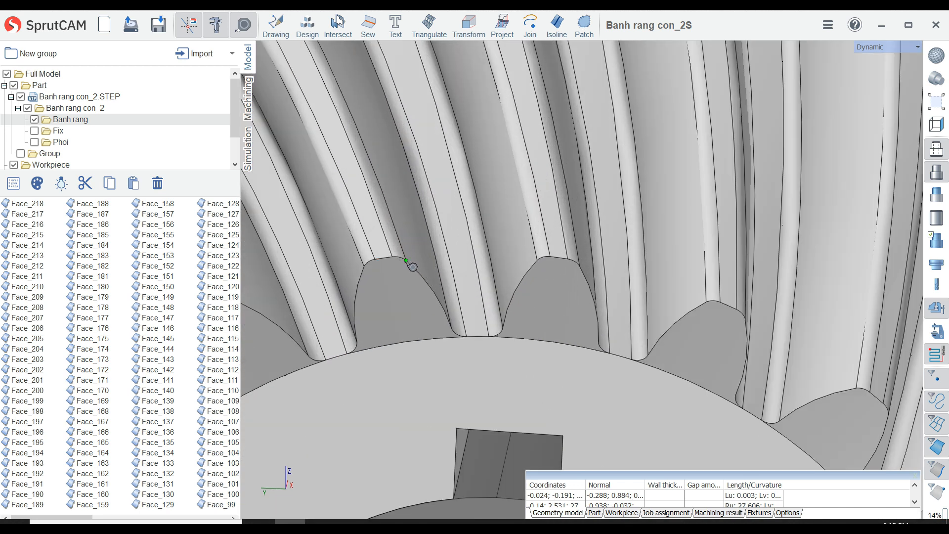
{"action": "left_click", "coordinate": [538, 264]}
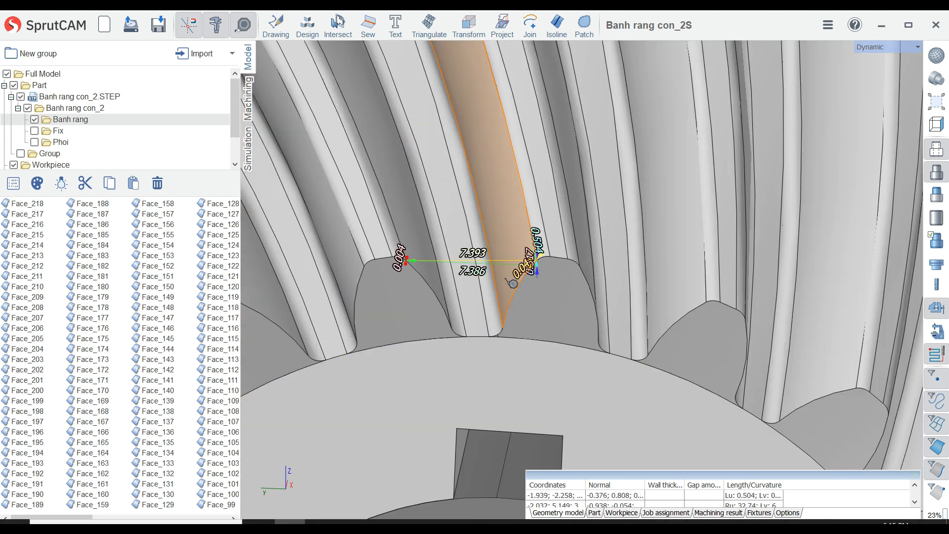
Step: Measure the root width of a tooth gap at the gear's large end
{"action": "scroll", "coordinate": [544, 265], "scroll_direction": "down", "scroll_amount": 4}
{"action": "scroll", "coordinate": [439, 134], "scroll_direction": "up", "scroll_amount": 5}
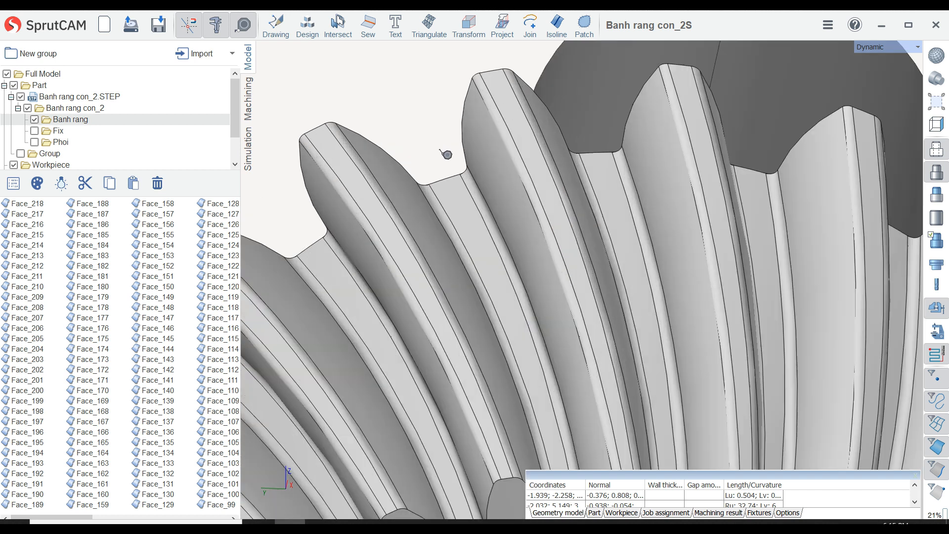
{"action": "left_click", "coordinate": [494, 184]}
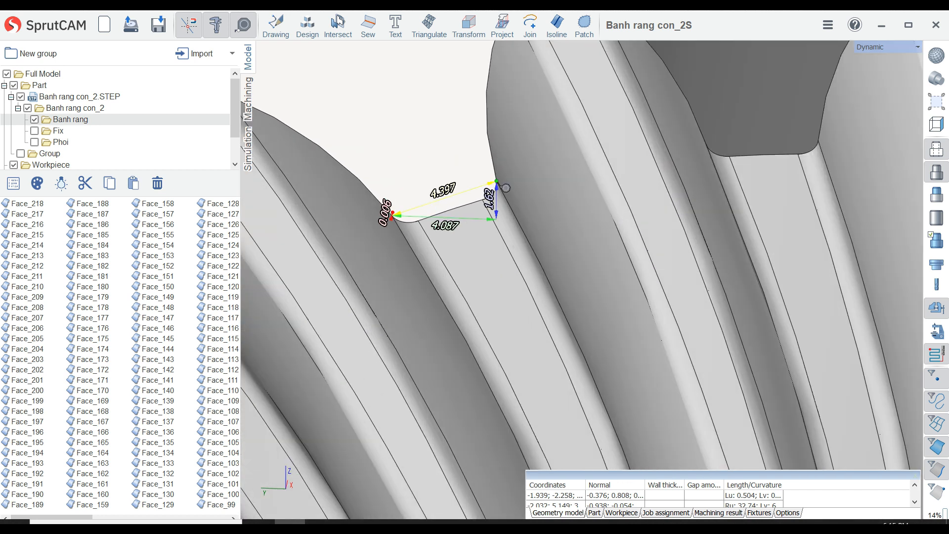
{"action": "scroll", "coordinate": [398, 163], "scroll_direction": "down", "scroll_amount": 2}
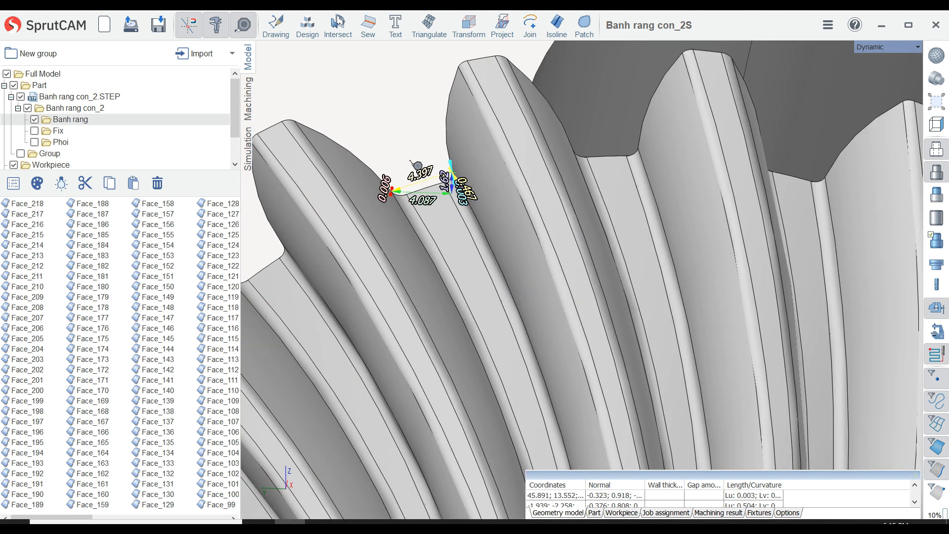
Step: Measure the distance between two adjacent tooth tips at the gear's large end and turn off measuring
{"action": "scroll", "coordinate": [415, 166], "scroll_direction": "down", "scroll_amount": 2}
{"action": "scroll", "coordinate": [393, 153], "scroll_direction": "up", "scroll_amount": 2}
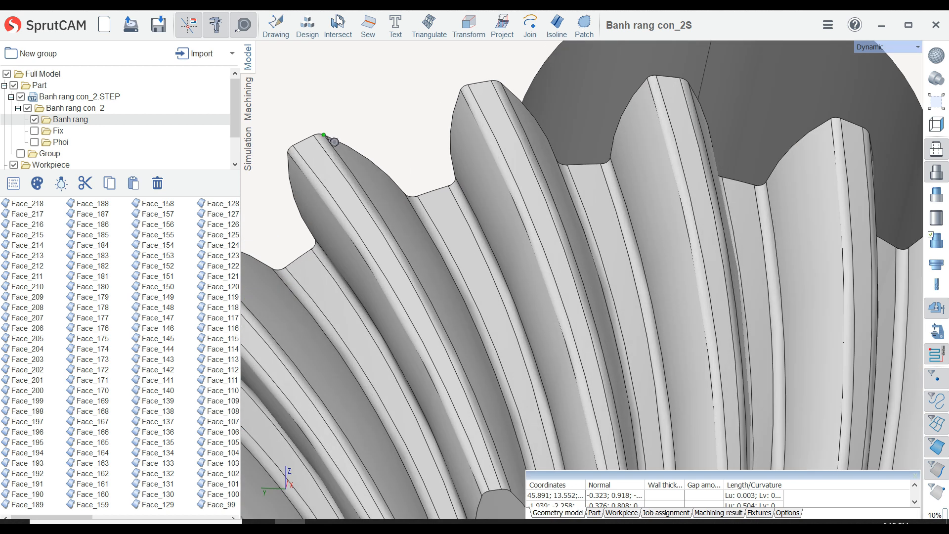
{"action": "left_click", "coordinate": [458, 98]}
{"action": "scroll", "coordinate": [418, 180], "scroll_direction": "down", "scroll_amount": 3}
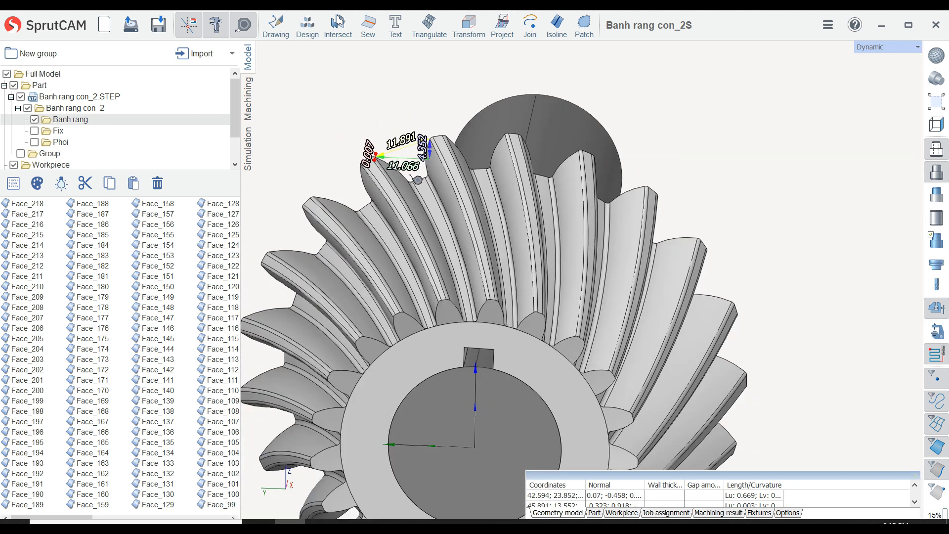
{"action": "scroll", "coordinate": [418, 180], "scroll_direction": "down", "scroll_amount": 2}
{"action": "middle_click_drag", "start_coordinate": [414, 121], "coordinate": [414, 122]}
{"action": "scroll", "coordinate": [414, 122], "scroll_direction": "up", "scroll_amount": 2}
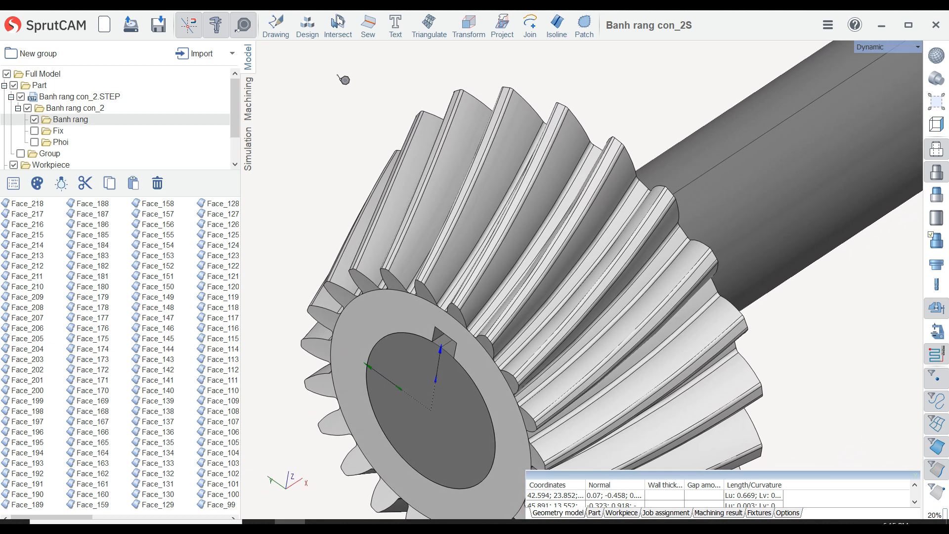
{"action": "left_click", "coordinate": [221, 30]}
{"action": "scroll", "coordinate": [328, 116], "scroll_direction": "down", "scroll_amount": 3}
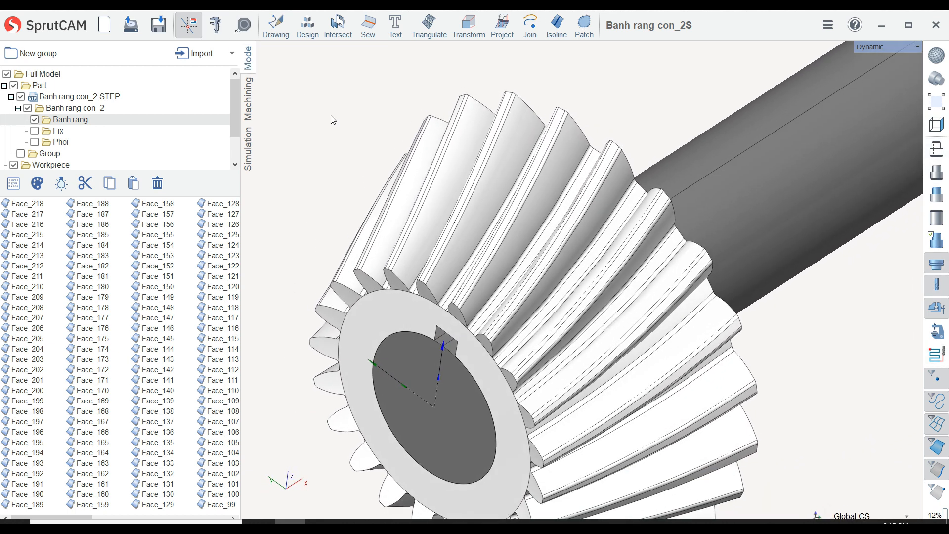
{"action": "middle_click_drag", "start_coordinate": [352, 177], "coordinate": [362, 187]}
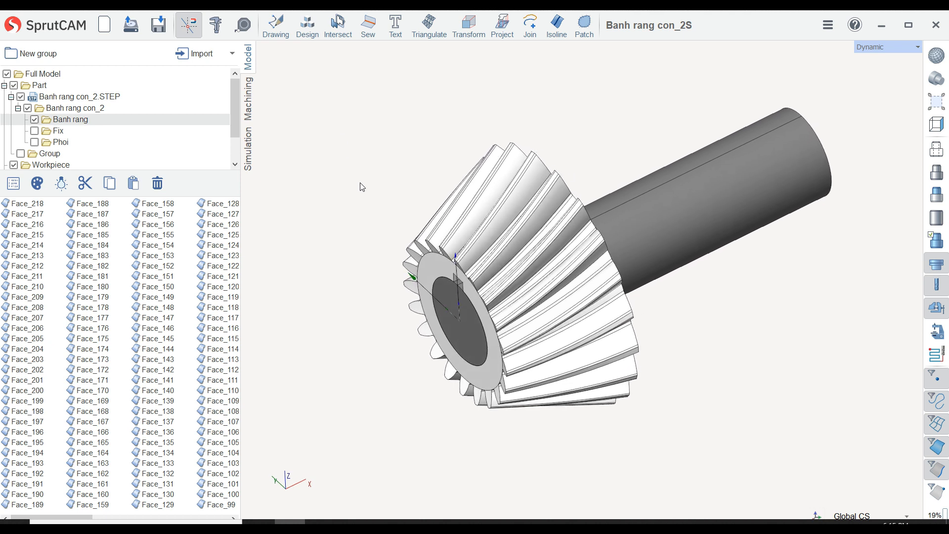
Step: Switch to the machining setup and open the machine control panel, placing it clear of the gear and chuck
{"action": "left_click", "coordinate": [255, 104]}
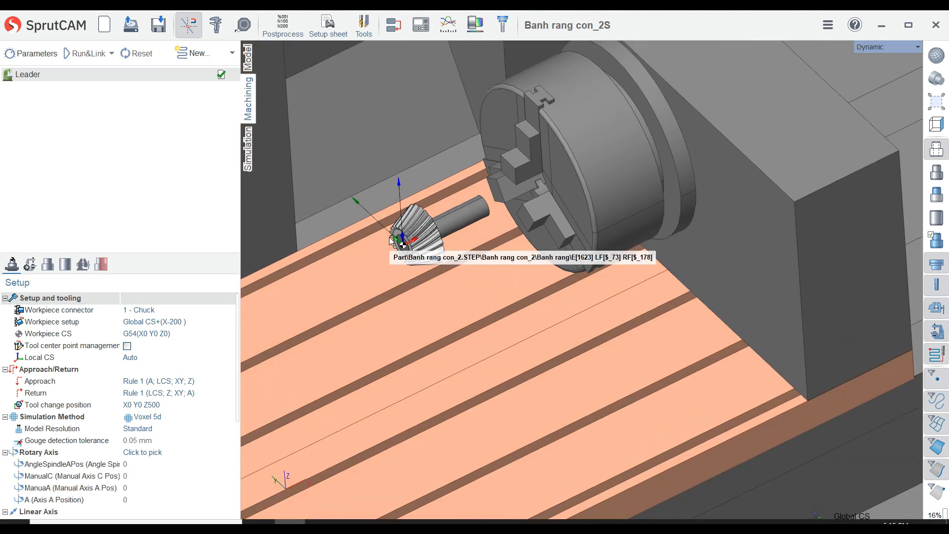
{"action": "scroll", "coordinate": [474, 286], "scroll_direction": "up", "scroll_amount": 3}
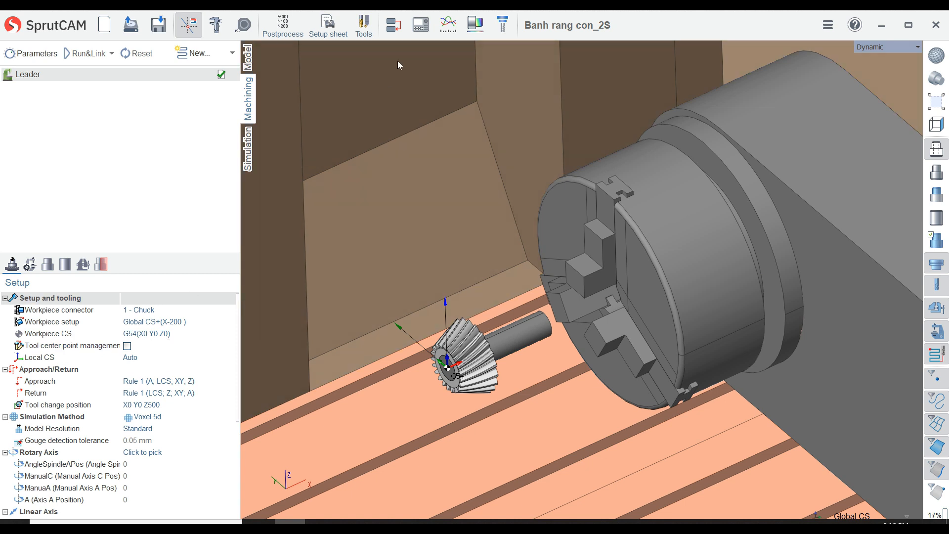
{"action": "left_click", "coordinate": [416, 35]}
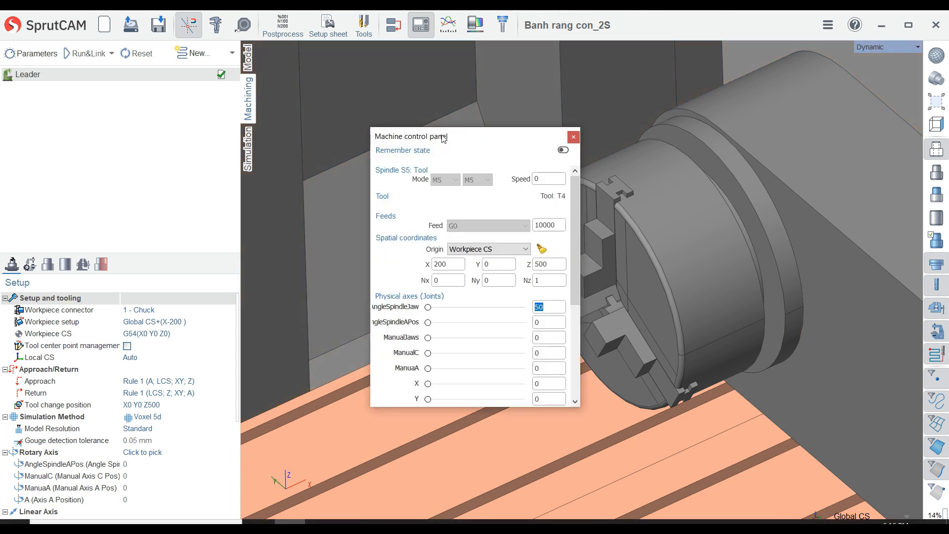
{"action": "left_click_drag", "start_coordinate": [460, 130], "coordinate": [216, 104]}
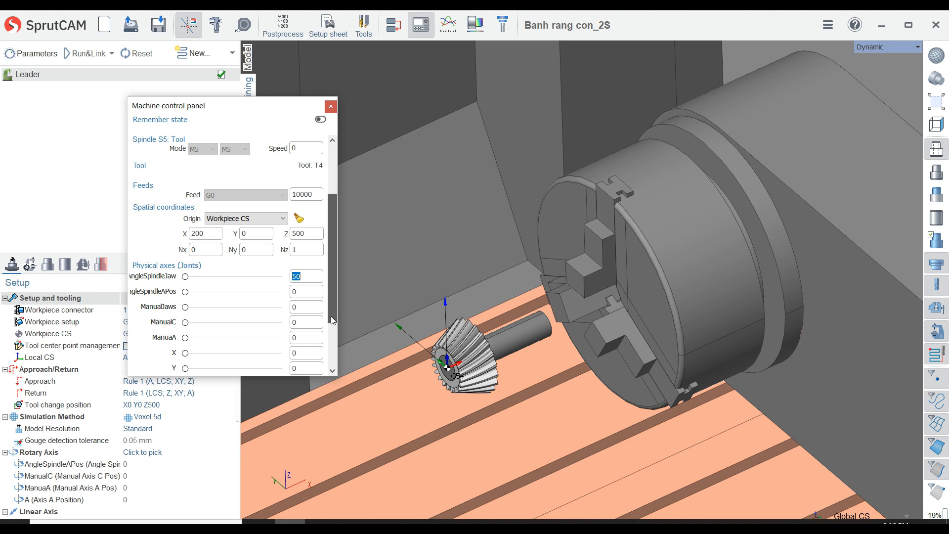
Step: Test the rotary A axis at 30, 70, 230, 280 and 330, return it to 0 and close the machine control panel
{"action": "scroll", "coordinate": [304, 302], "scroll_direction": "down", "scroll_amount": 2}
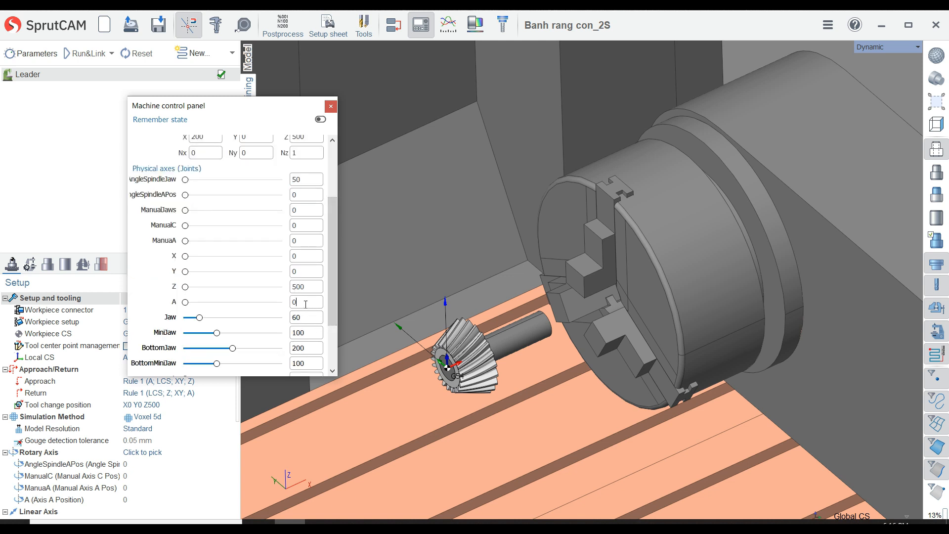
{"action": "key", "text": "BackSpace"}
{"action": "type", "text": "30"}
{"action": "key", "text": "Return"}
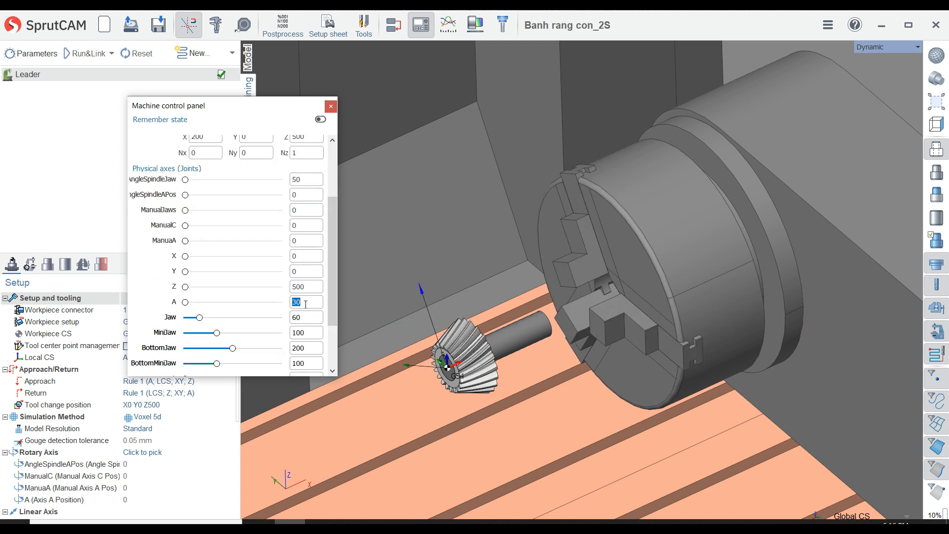
{"action": "type", "text": "60"}
{"action": "key", "text": "Return"}
{"action": "type", "text": "170"}
{"action": "key", "text": "Return"}
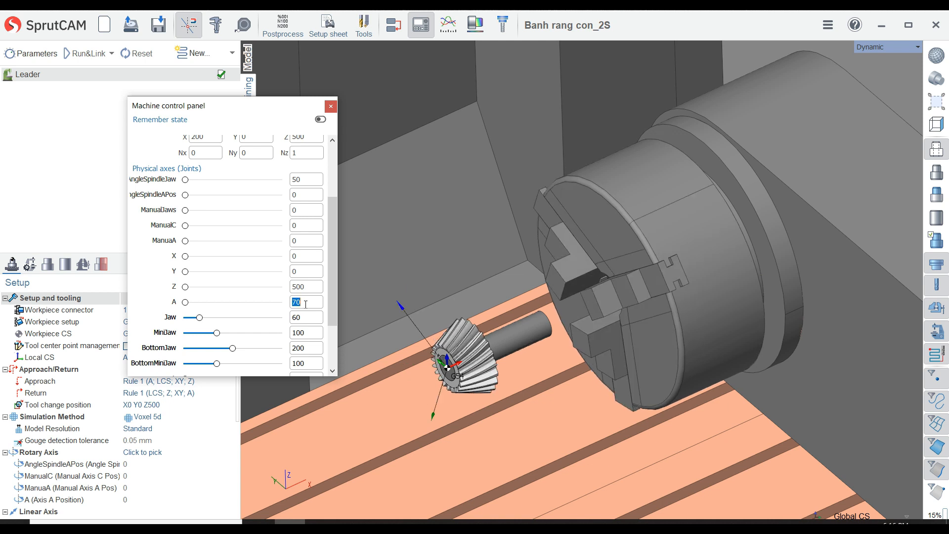
{"action": "type", "text": "240"}
{"action": "key", "text": "Return"}
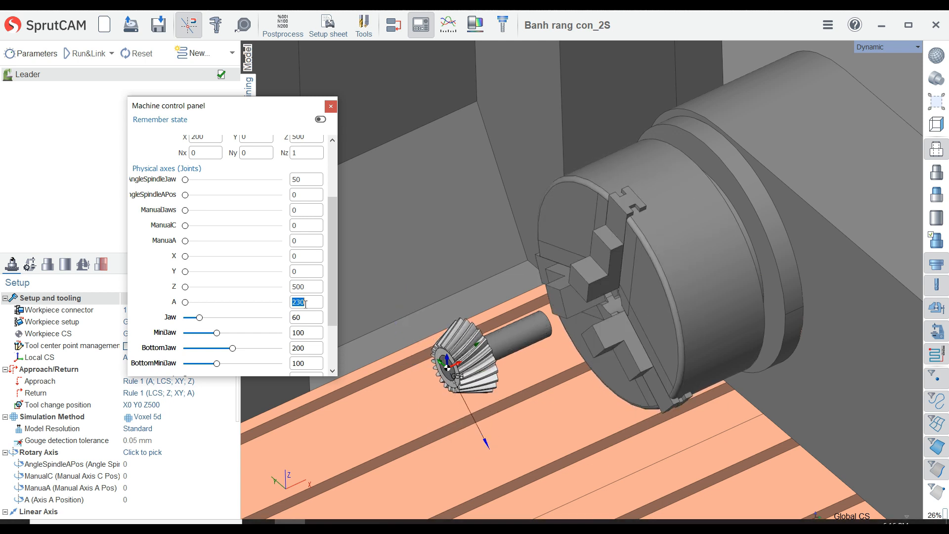
{"action": "type", "text": "350"}
{"action": "key", "text": "Return"}
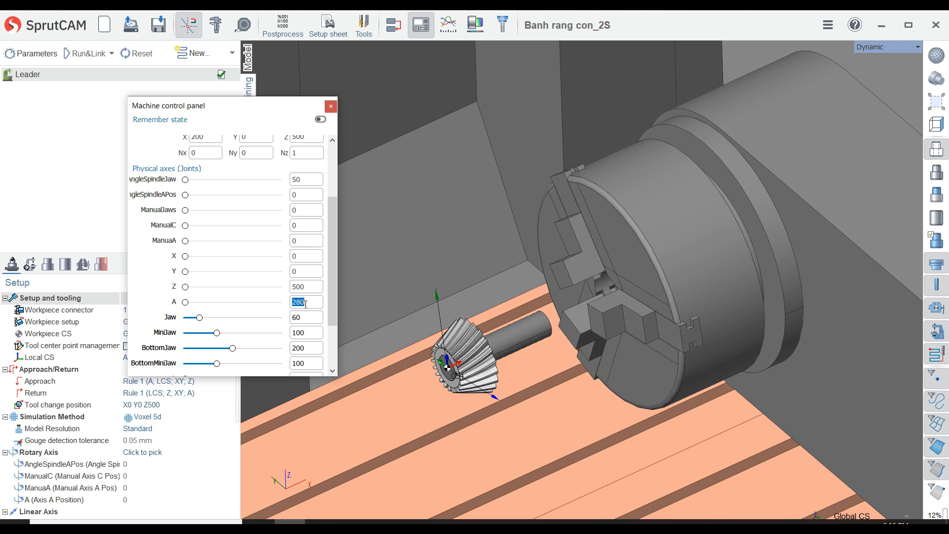
{"action": "type", "text": "330"}
{"action": "key", "text": "Return"}
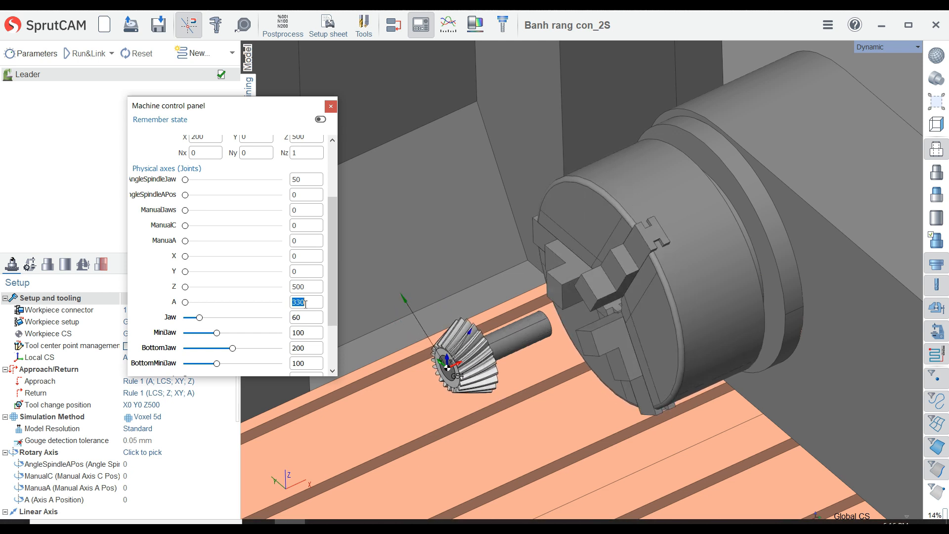
{"action": "type", "text": "0"}
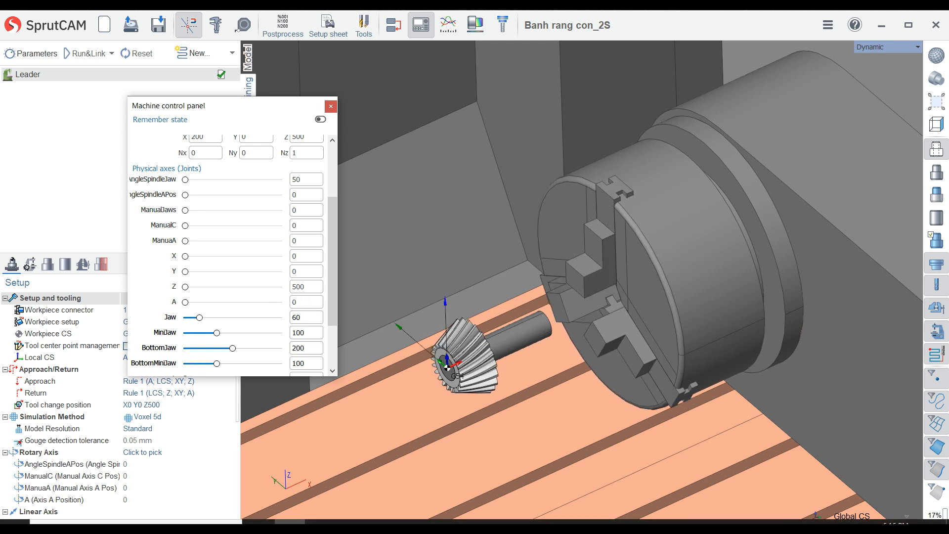
{"action": "left_click", "coordinate": [331, 106]}
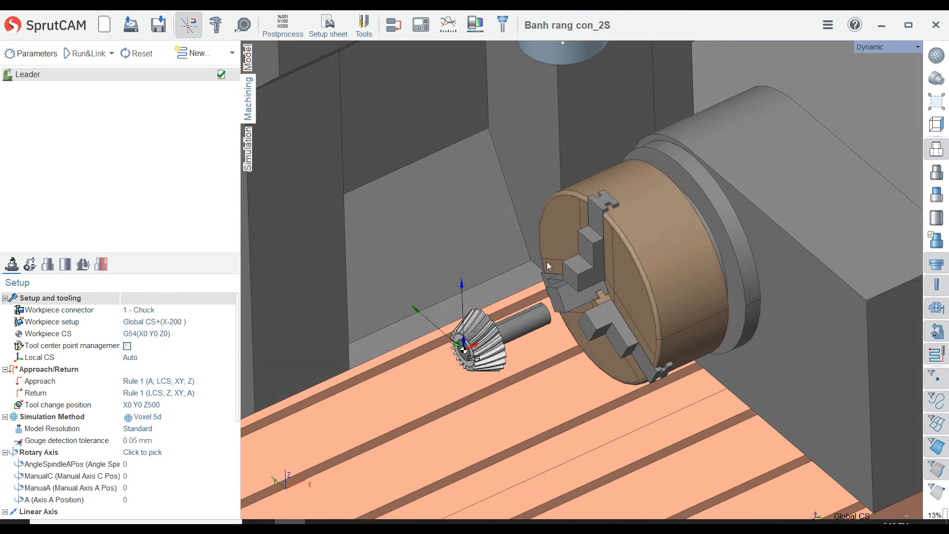
Step: Review the part definition and select the workpiece primitive to examine its shape around the gear
{"action": "left_click", "coordinate": [48, 266]}
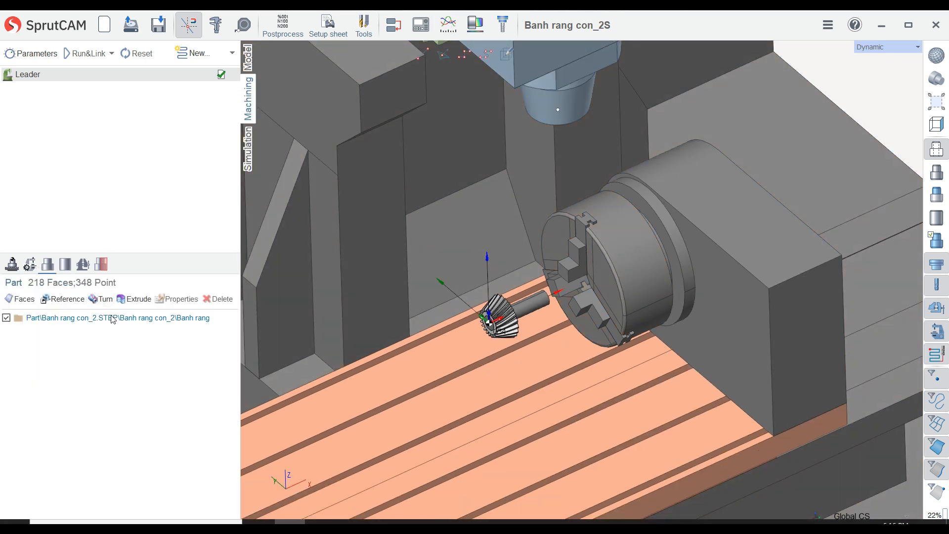
{"action": "left_click", "coordinate": [113, 319]}
{"action": "left_click", "coordinate": [127, 375]}
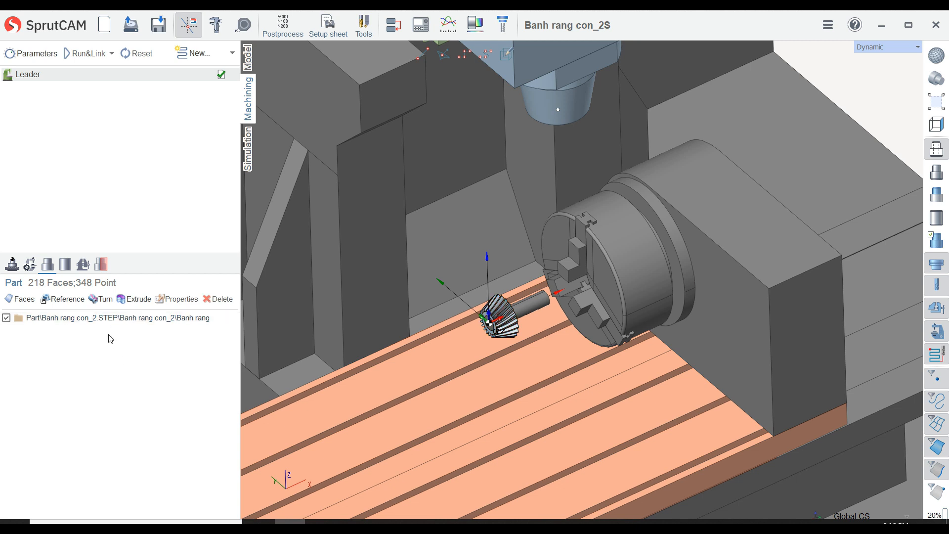
{"action": "left_click", "coordinate": [65, 265]}
{"action": "left_click", "coordinate": [499, 317]}
{"action": "scroll", "coordinate": [433, 314], "scroll_direction": "up", "scroll_amount": 3}
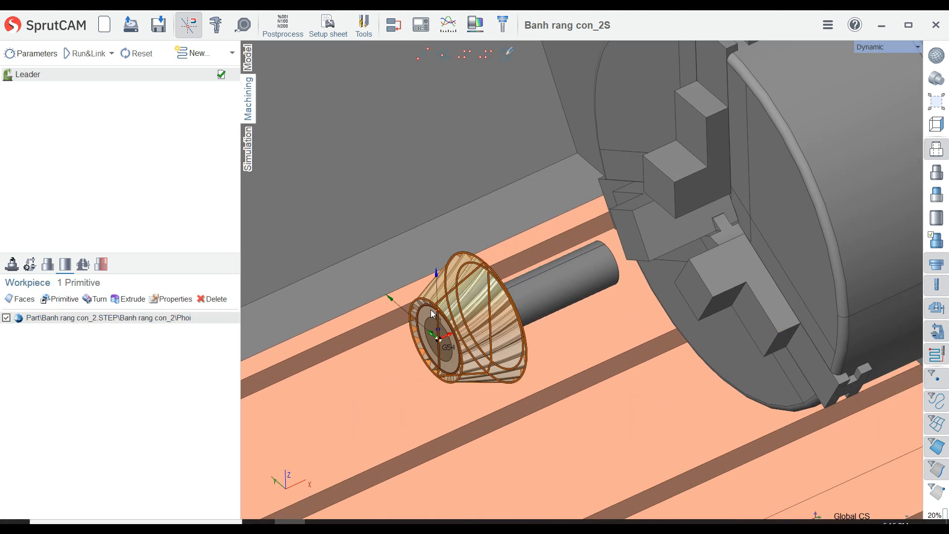
{"action": "scroll", "coordinate": [433, 314], "scroll_direction": "up", "scroll_amount": 3}
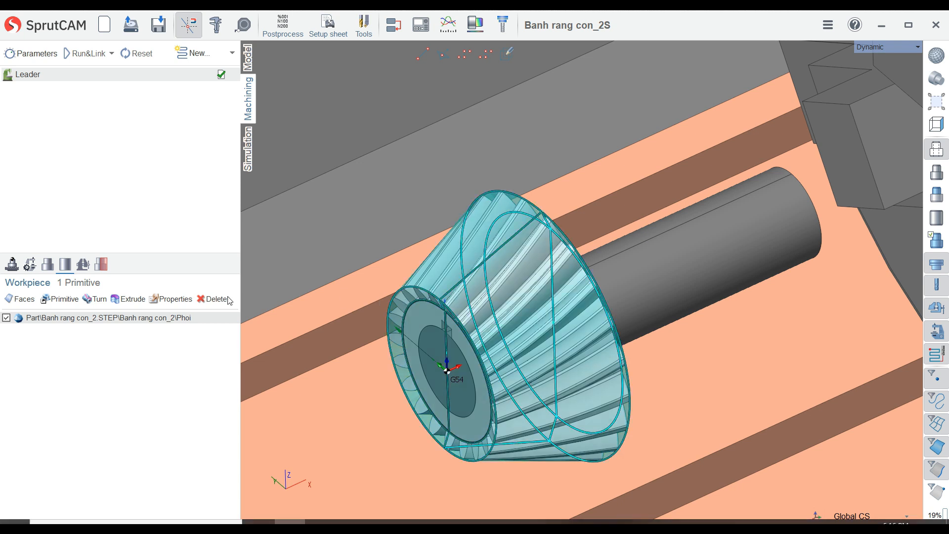
Step: Open the fixtures and select the clamp to examine the shaft holding the gear in front of the chuck
{"action": "left_click", "coordinate": [82, 267]}
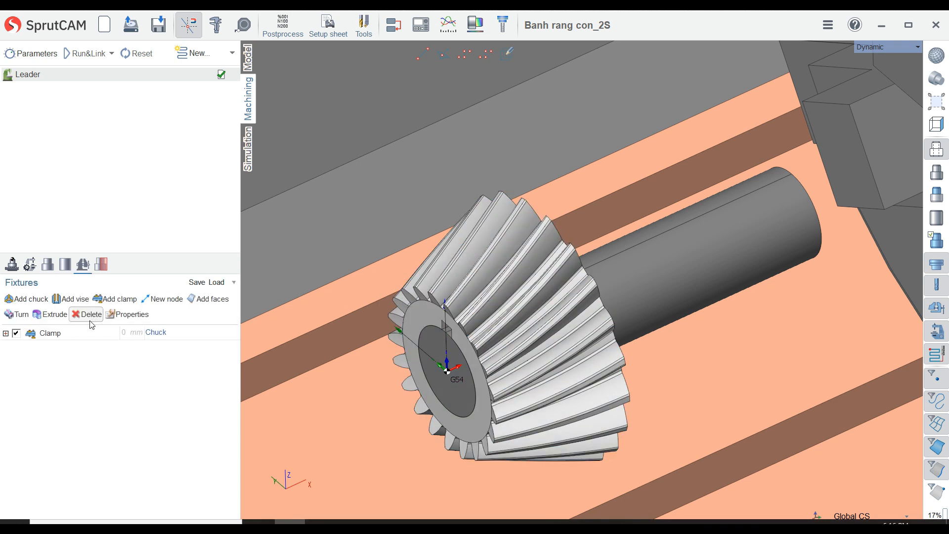
{"action": "left_click", "coordinate": [73, 334]}
{"action": "scroll", "coordinate": [372, 283], "scroll_direction": "down", "scroll_amount": 2}
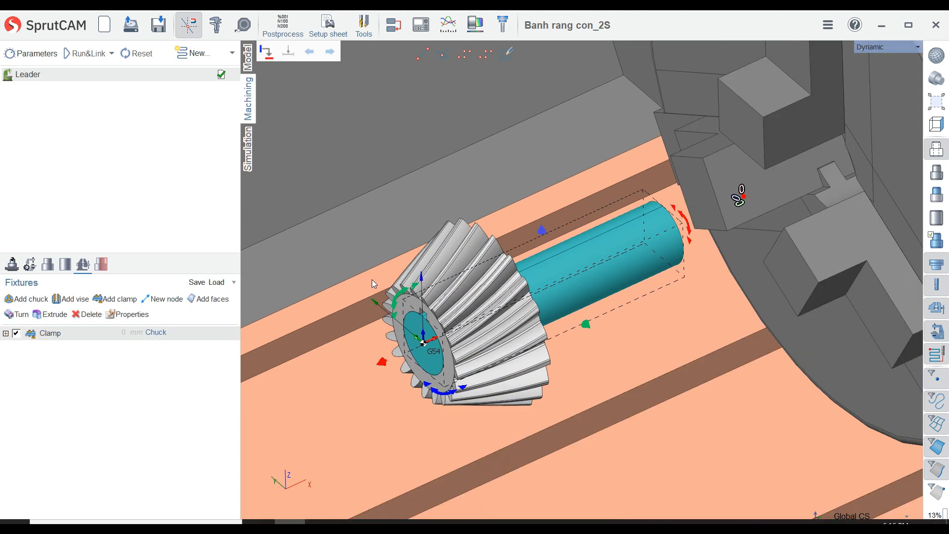
{"action": "scroll", "coordinate": [614, 271], "scroll_direction": "down", "scroll_amount": 3}
{"action": "scroll", "coordinate": [627, 267], "scroll_direction": "up", "scroll_amount": 2}
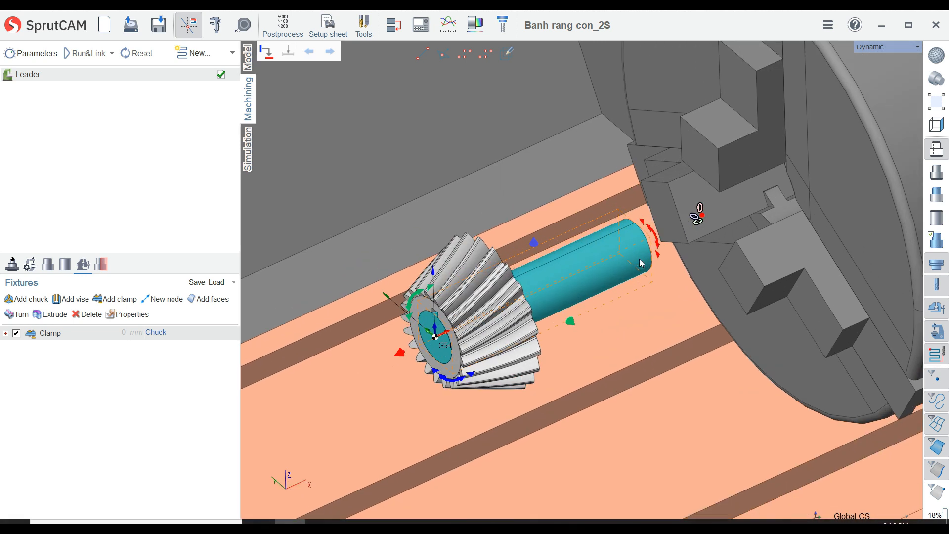
{"action": "scroll", "coordinate": [642, 263], "scroll_direction": "down", "scroll_amount": 2}
{"action": "scroll", "coordinate": [641, 263], "scroll_direction": "down", "scroll_amount": 2}
{"action": "right_click_drag", "start_coordinate": [475, 222], "coordinate": [390, 313]}
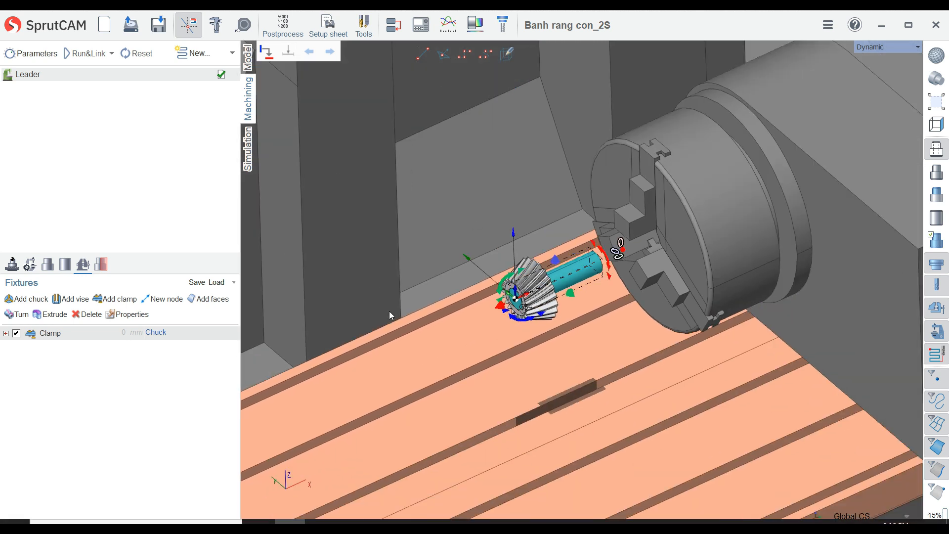
{"action": "scroll", "coordinate": [389, 312], "scroll_direction": "up", "scroll_amount": 1}
Step: Return to the setup parameters and examine the placement of the gear, shaft and chuck on the machine
{"action": "left_click", "coordinate": [11, 264]}
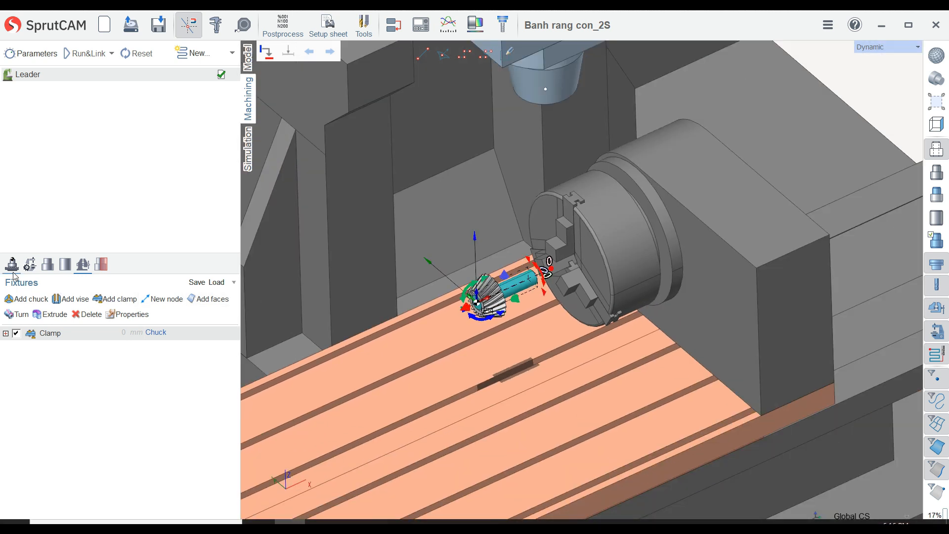
{"action": "scroll", "coordinate": [596, 255], "scroll_direction": "down", "scroll_amount": 2}
{"action": "scroll", "coordinate": [594, 251], "scroll_direction": "up", "scroll_amount": 2}
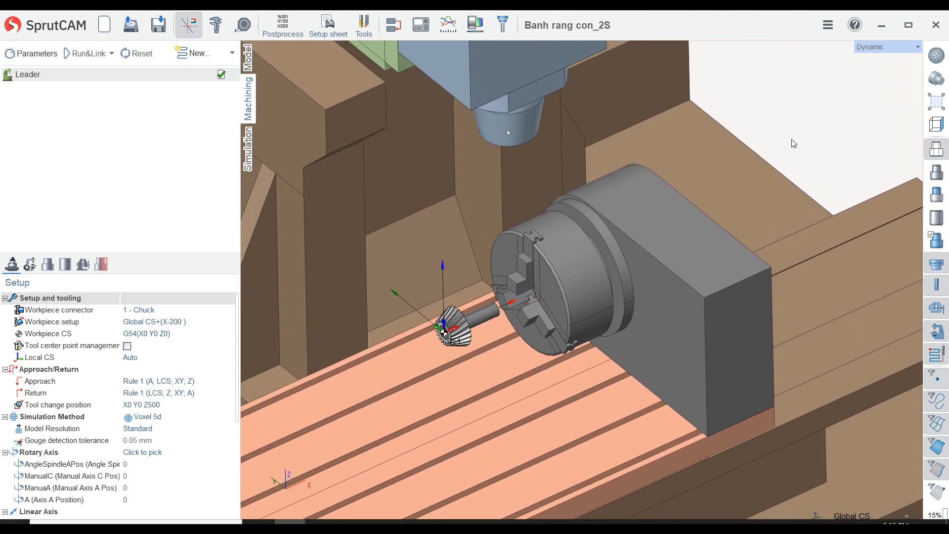
{"action": "scroll", "coordinate": [422, 333], "scroll_direction": "up", "scroll_amount": 1}
{"action": "scroll", "coordinate": [422, 333], "scroll_direction": "up", "scroll_amount": 1}
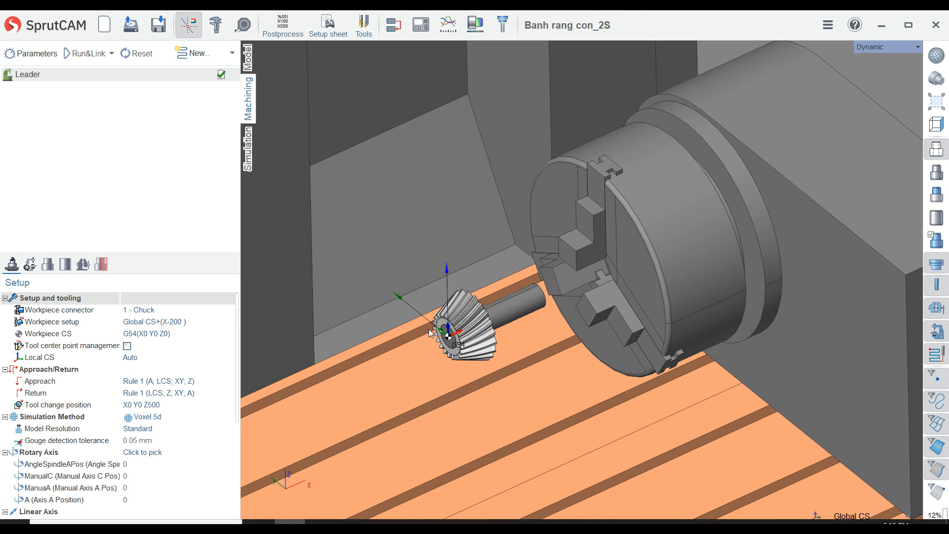
{"action": "scroll", "coordinate": [429, 328], "scroll_direction": "up", "scroll_amount": 2}
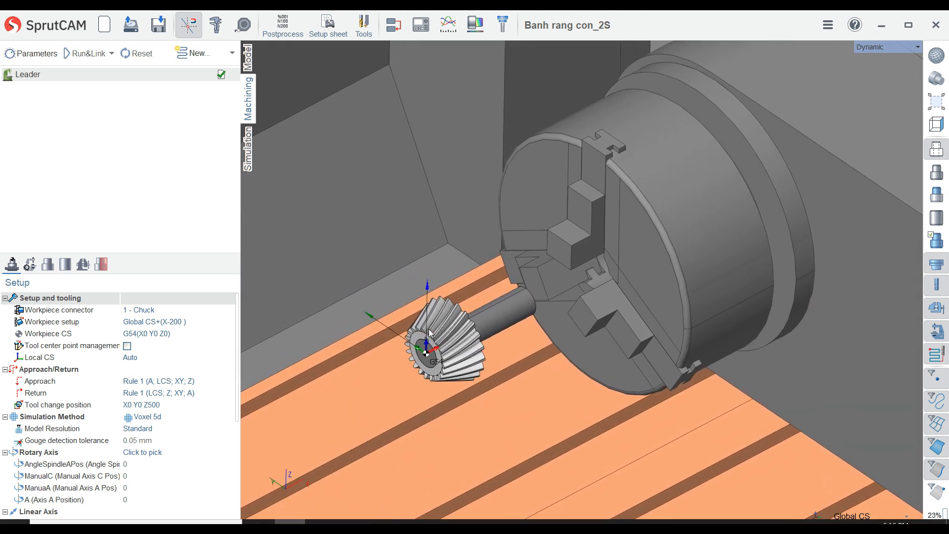
{"action": "scroll", "coordinate": [430, 334], "scroll_direction": "down", "scroll_amount": 3}
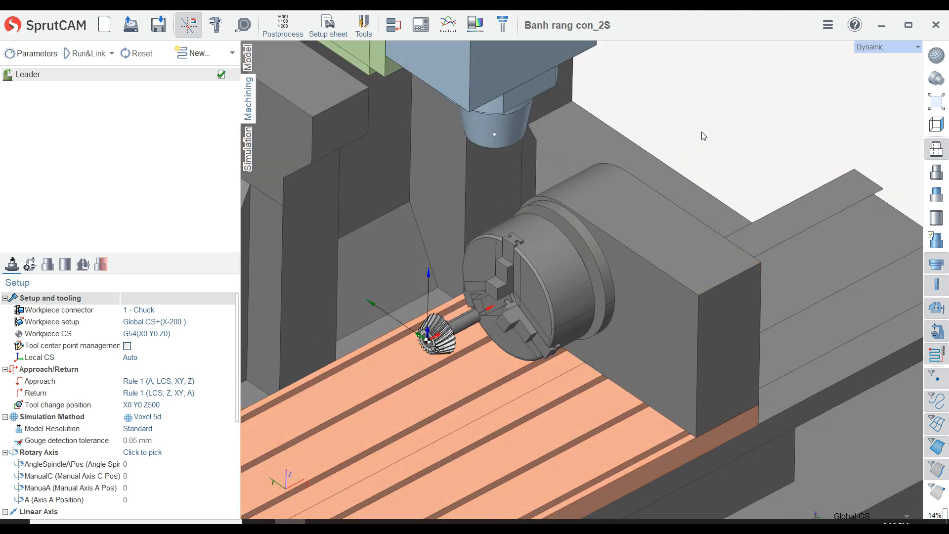
{"action": "scroll", "coordinate": [582, 161], "scroll_direction": "up", "scroll_amount": 3}
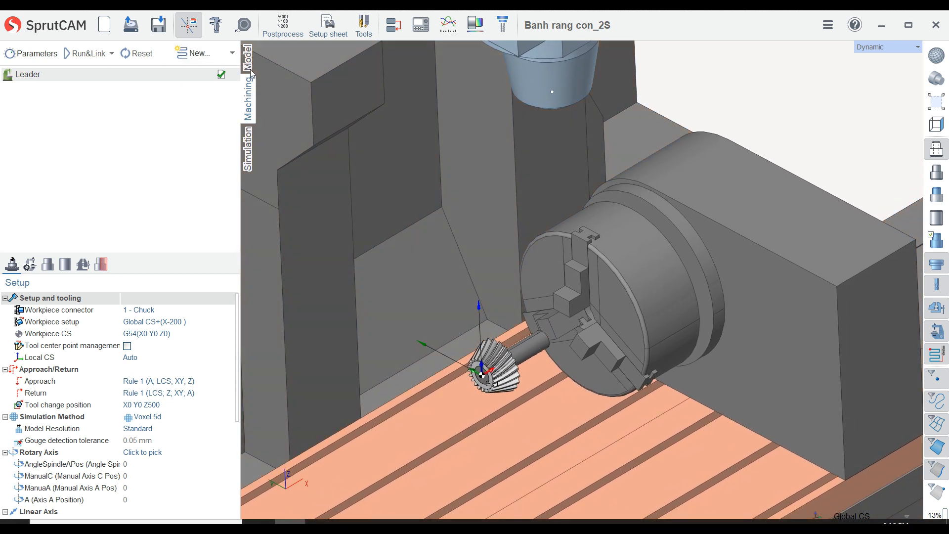
Step: Create a 5D Surfacing operation from the 3D/5D advanced group
{"action": "left_click", "coordinate": [232, 53]}
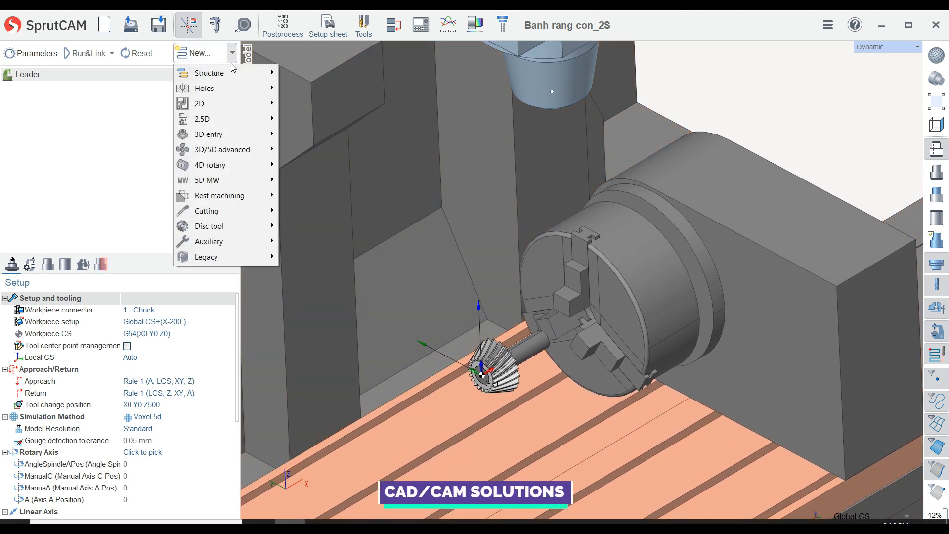
{"action": "mouse_move", "coordinate": [238, 149]}
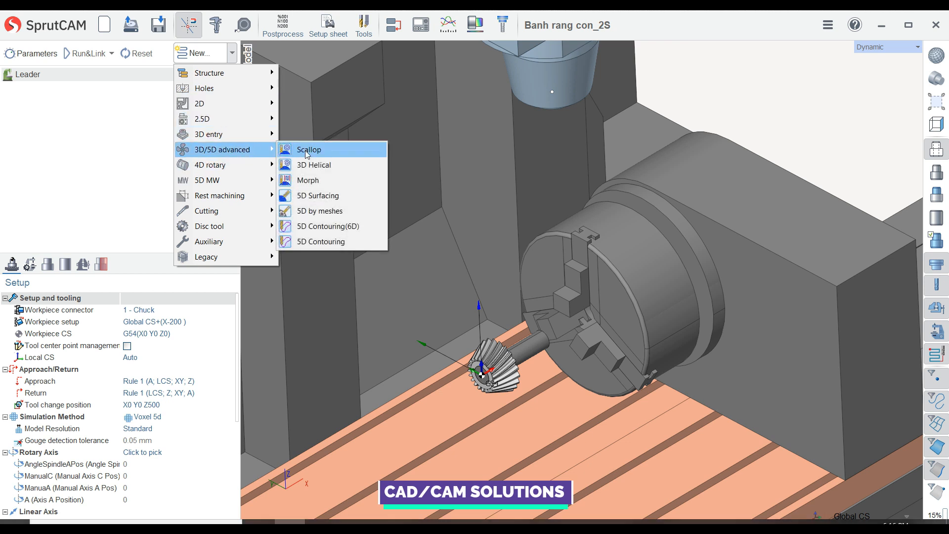
{"action": "left_click", "coordinate": [318, 196]}
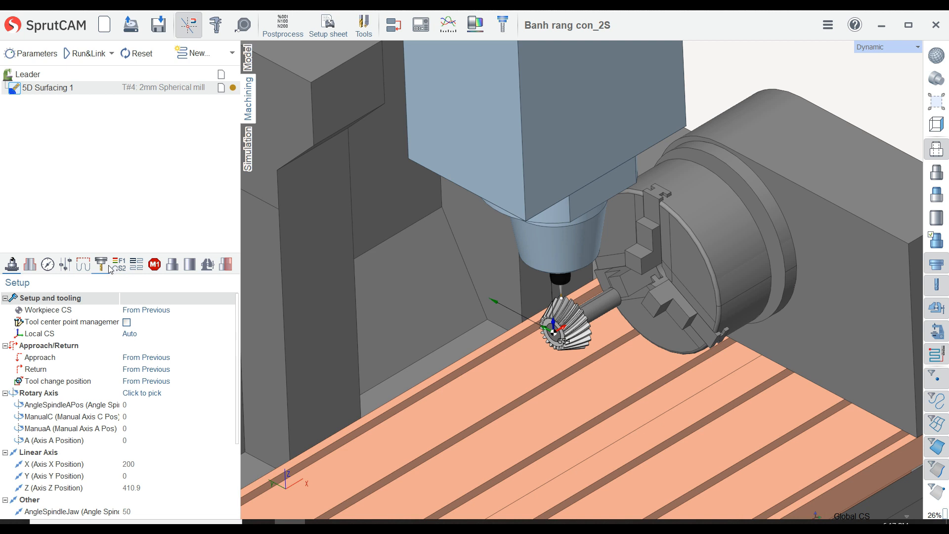
Step: Assign the Ø5 R0.5 mm Torus mill from the project tools to the 5D Surfacing operation
{"action": "left_click", "coordinate": [110, 268]}
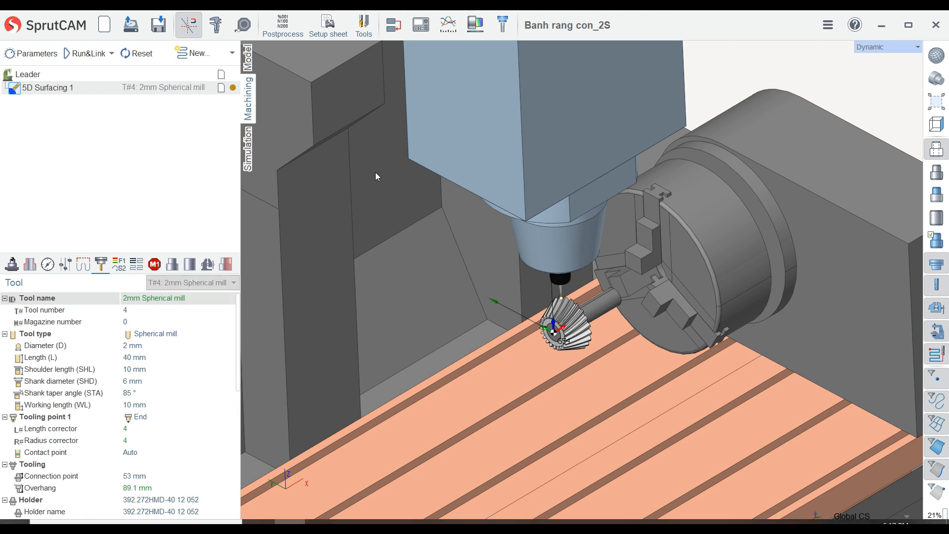
{"action": "left_click", "coordinate": [363, 25]}
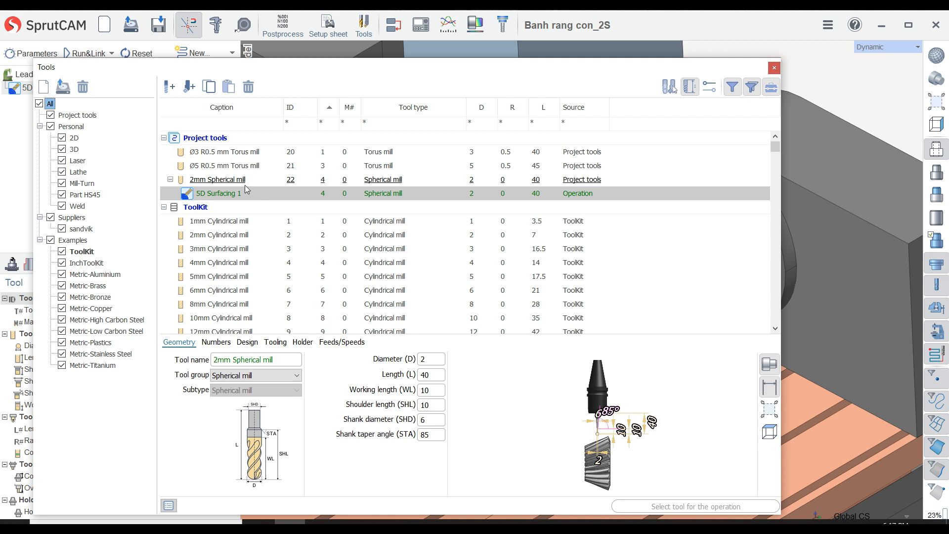
{"action": "left_click", "coordinate": [233, 166]}
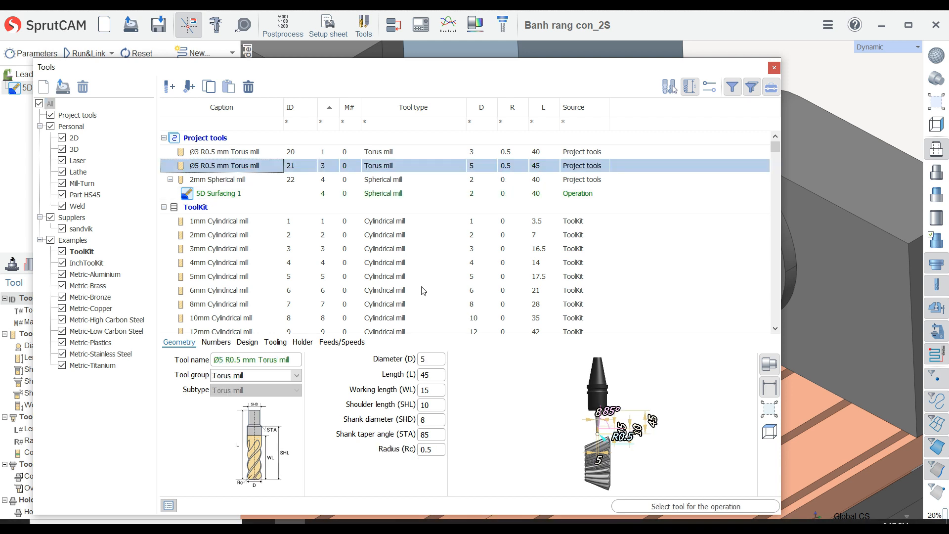
{"action": "left_click", "coordinate": [682, 507]}
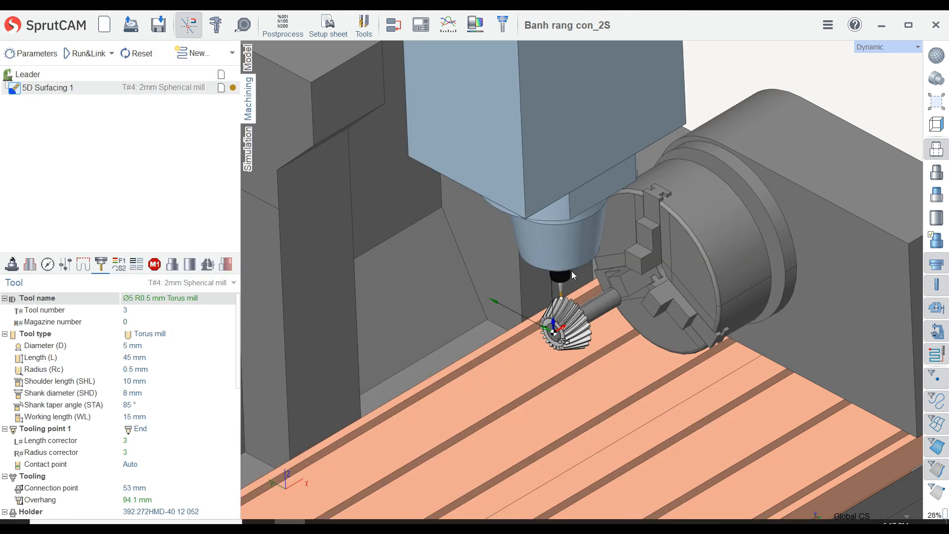
Step: Compare the mill with the tooth gaps up close and set its tool number to 1
{"action": "scroll", "coordinate": [573, 208], "scroll_direction": "up", "scroll_amount": 5}
{"action": "scroll", "coordinate": [576, 198], "scroll_direction": "up", "scroll_amount": 3}
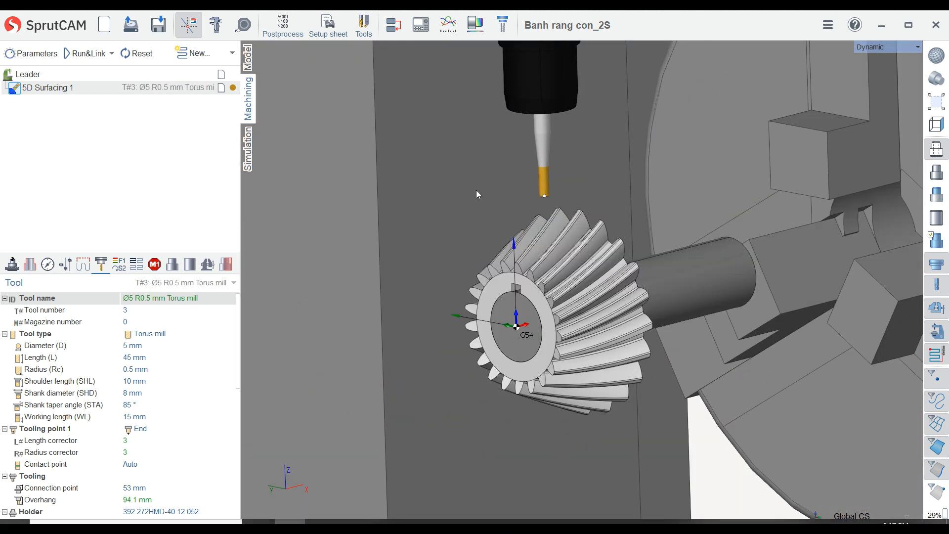
{"action": "scroll", "coordinate": [545, 192], "scroll_direction": "up", "scroll_amount": 5}
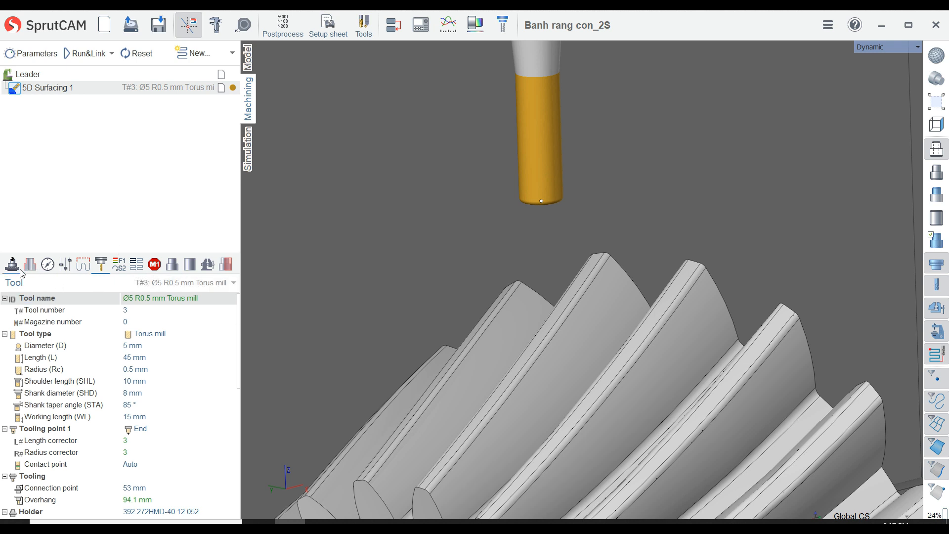
{"action": "left_click", "coordinate": [128, 310]}
{"action": "type", "text": "1"}
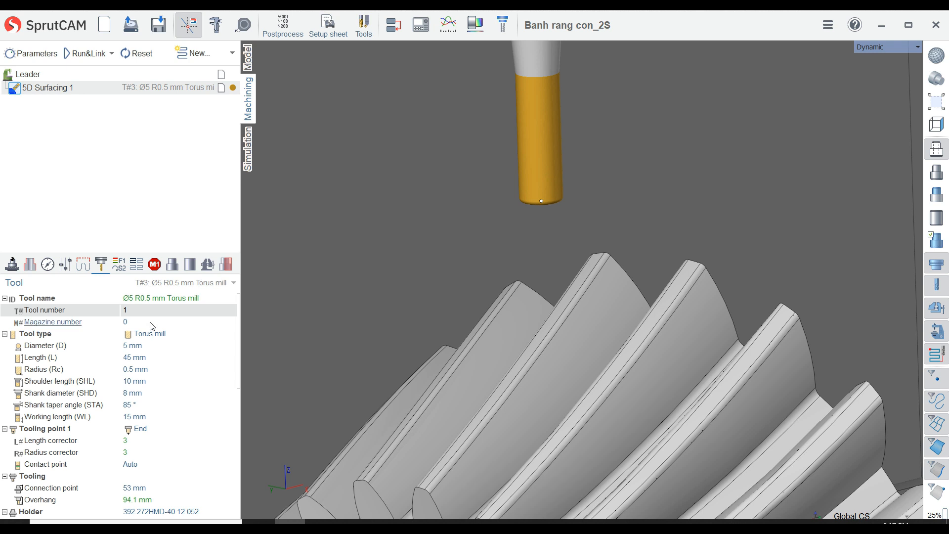
{"action": "key", "text": "Return"}
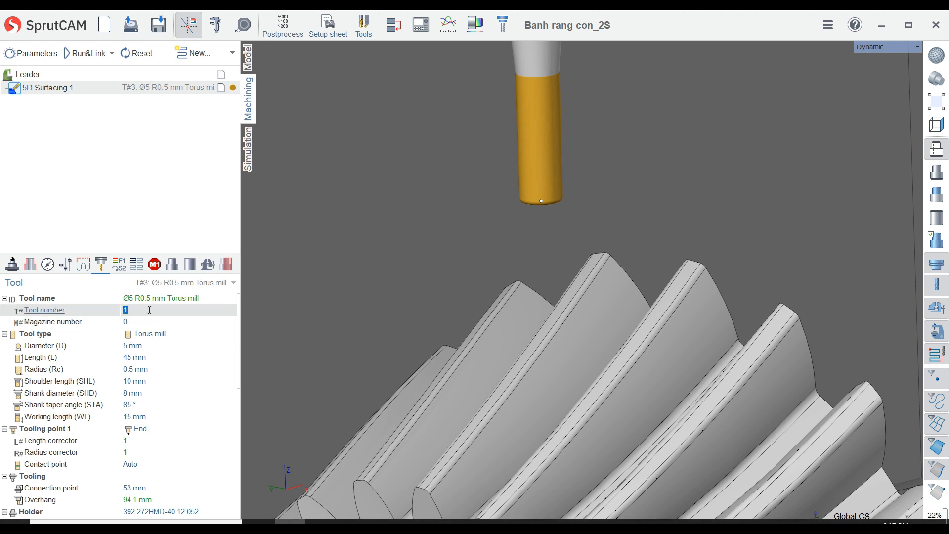
{"action": "left_click", "coordinate": [218, 285]}
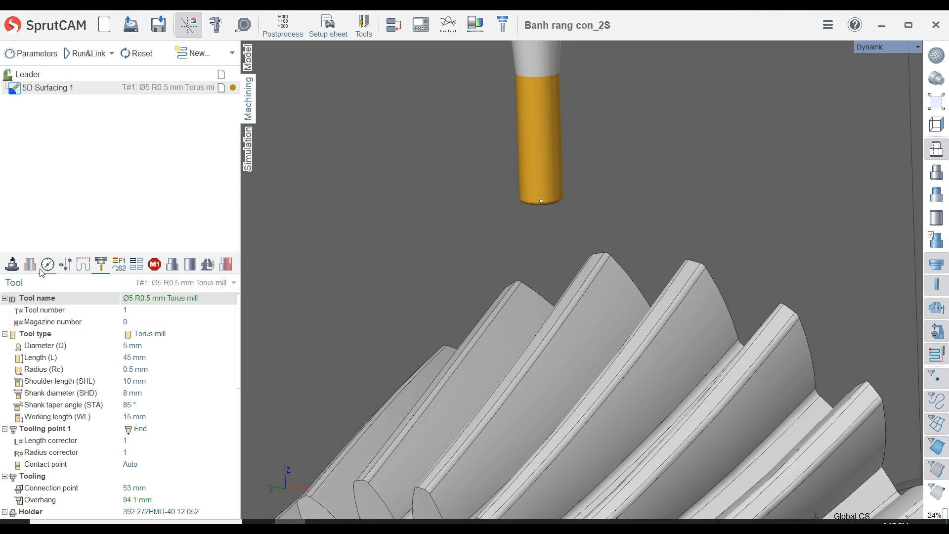
Step: Show the operation's setup parameters and hide the machine so the gear teeth and tool are unobstructed
{"action": "left_click", "coordinate": [14, 266]}
{"action": "scroll", "coordinate": [471, 236], "scroll_direction": "down", "scroll_amount": 6}
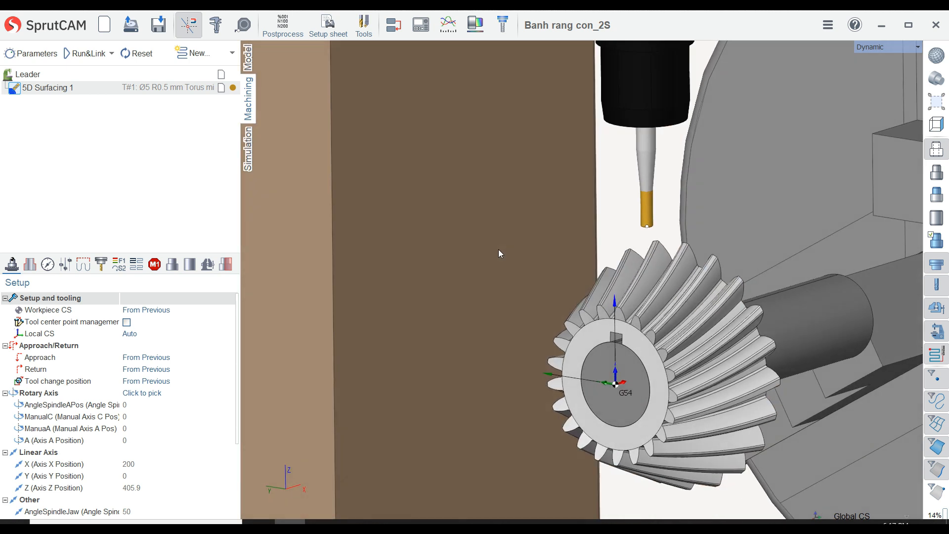
{"action": "middle_click_drag", "start_coordinate": [498, 249], "coordinate": [537, 251]}
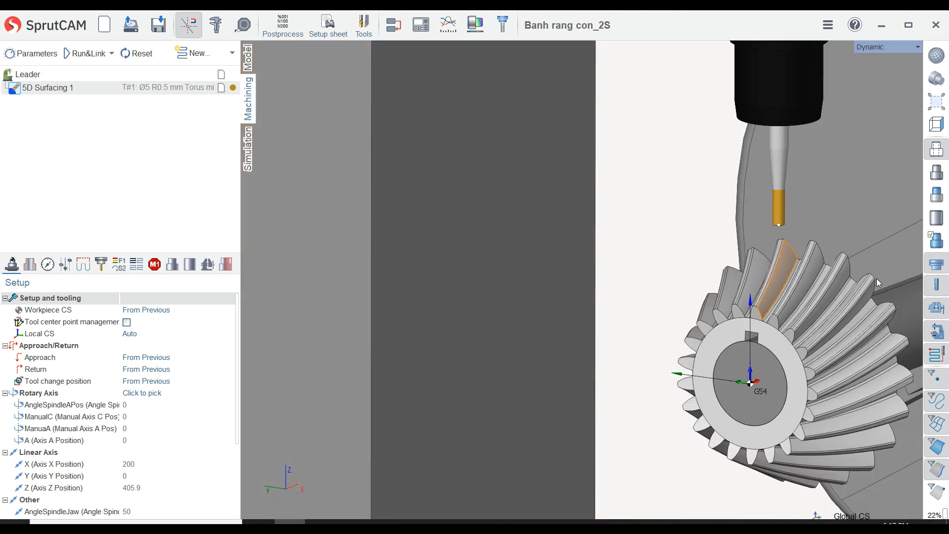
{"action": "left_click", "coordinate": [937, 331]}
{"action": "scroll", "coordinate": [743, 300], "scroll_direction": "up", "scroll_amount": 5}
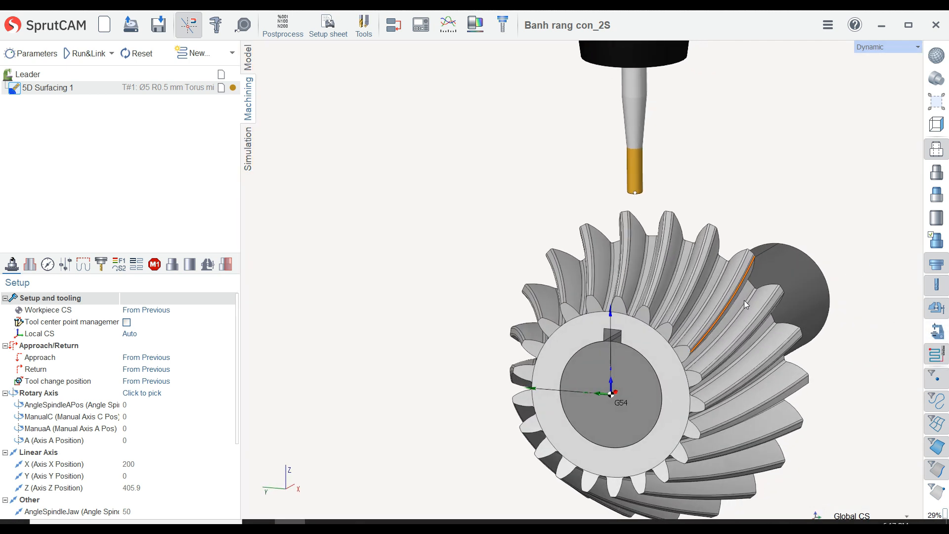
{"action": "scroll", "coordinate": [630, 280], "scroll_direction": "up", "scroll_amount": 5}
{"action": "scroll", "coordinate": [620, 269], "scroll_direction": "down", "scroll_amount": 6}
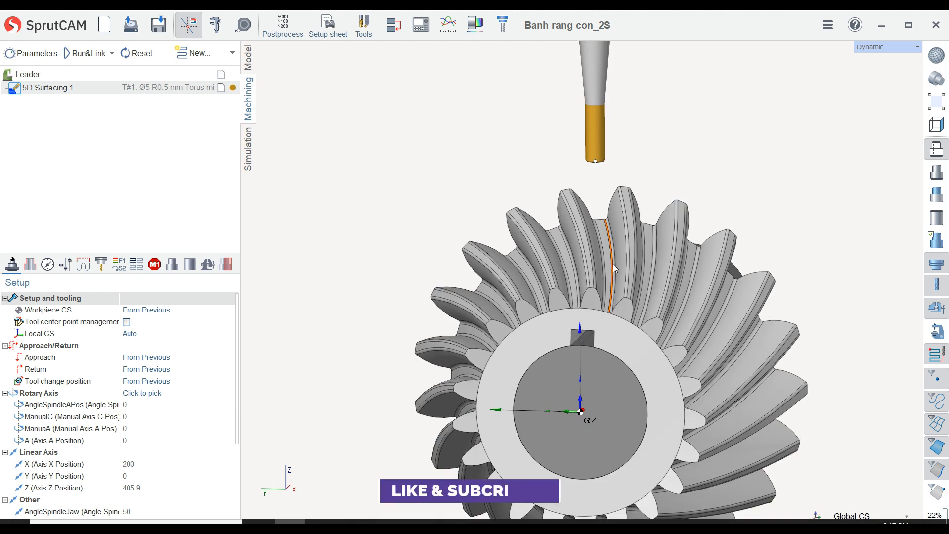
{"action": "scroll", "coordinate": [613, 264], "scroll_direction": "up", "scroll_amount": 2}
{"action": "scroll", "coordinate": [612, 265], "scroll_direction": "up", "scroll_amount": 3}
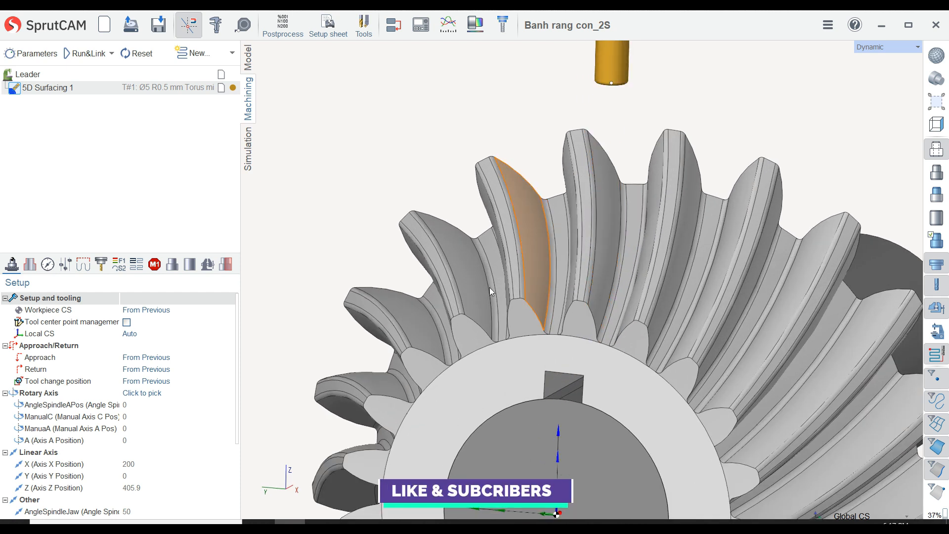
Step: Assign the seven flank, fillet and root faces of one tooth gap as the 5D Surfacing operation's machining surfaces
{"action": "left_click", "coordinate": [30, 264]}
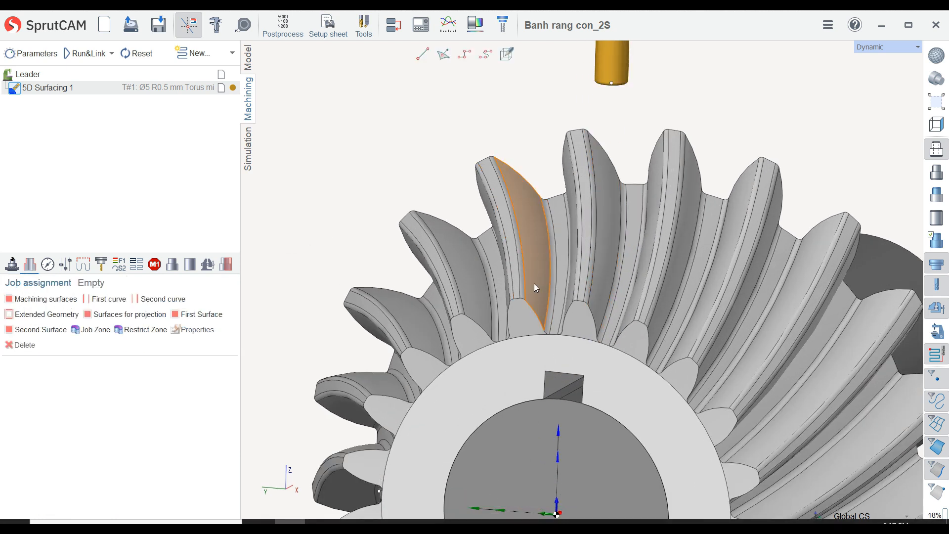
{"action": "scroll", "coordinate": [534, 284], "scroll_direction": "up", "scroll_amount": 2}
{"action": "scroll", "coordinate": [509, 302], "scroll_direction": "down", "scroll_amount": 4}
{"action": "scroll", "coordinate": [491, 269], "scroll_direction": "up", "scroll_amount": 5}
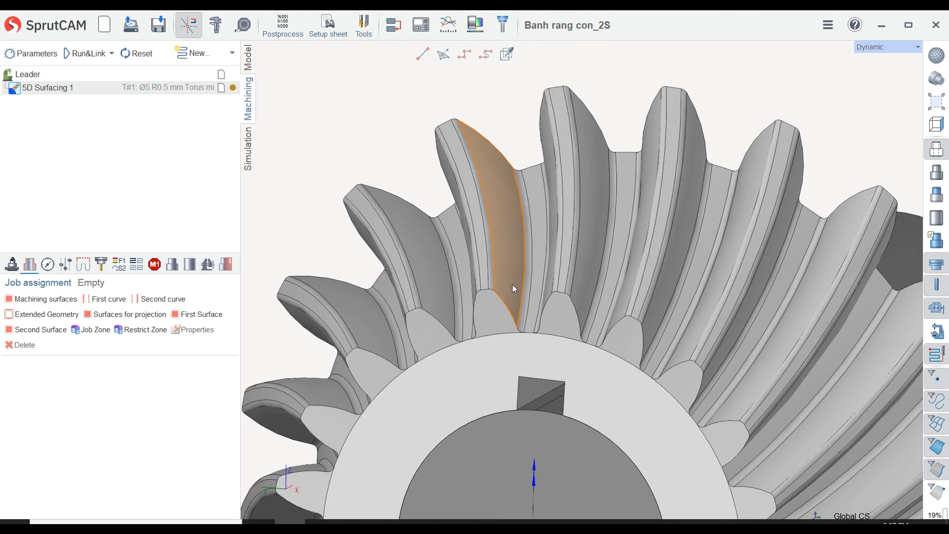
{"action": "left_click", "coordinate": [512, 286]}
{"action": "left_click", "coordinate": [479, 284]}
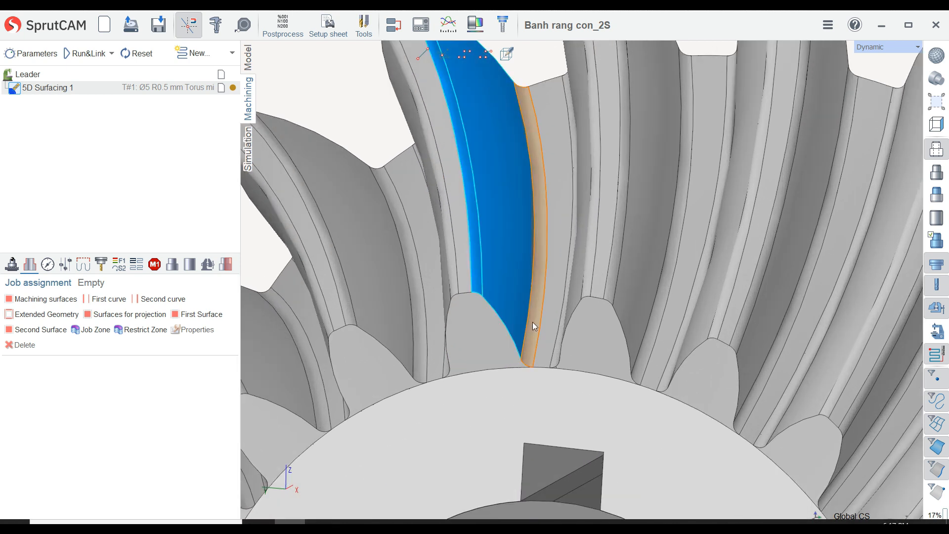
{"action": "left_click", "coordinate": [551, 327]}
{"action": "right_click_drag", "start_coordinate": [547, 277], "coordinate": [577, 278]}
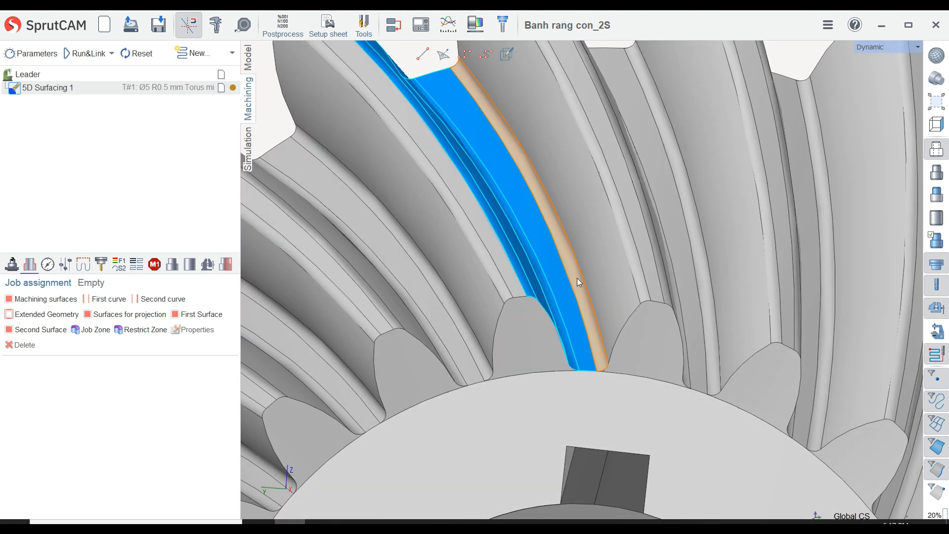
{"action": "left_click", "coordinate": [579, 283]}
{"action": "left_click", "coordinate": [599, 275]}
{"action": "left_click", "coordinate": [636, 272]}
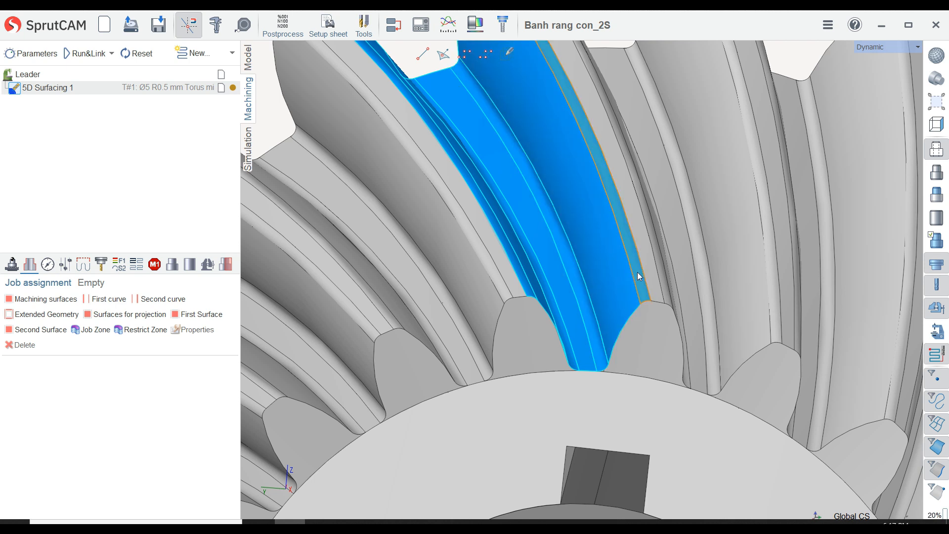
{"action": "left_click", "coordinate": [43, 299]}
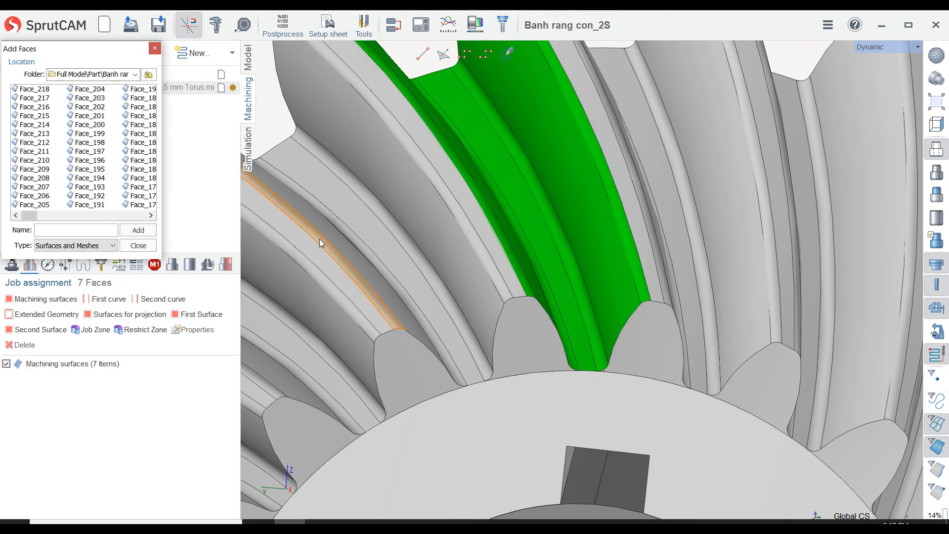
{"action": "left_click", "coordinate": [138, 246]}
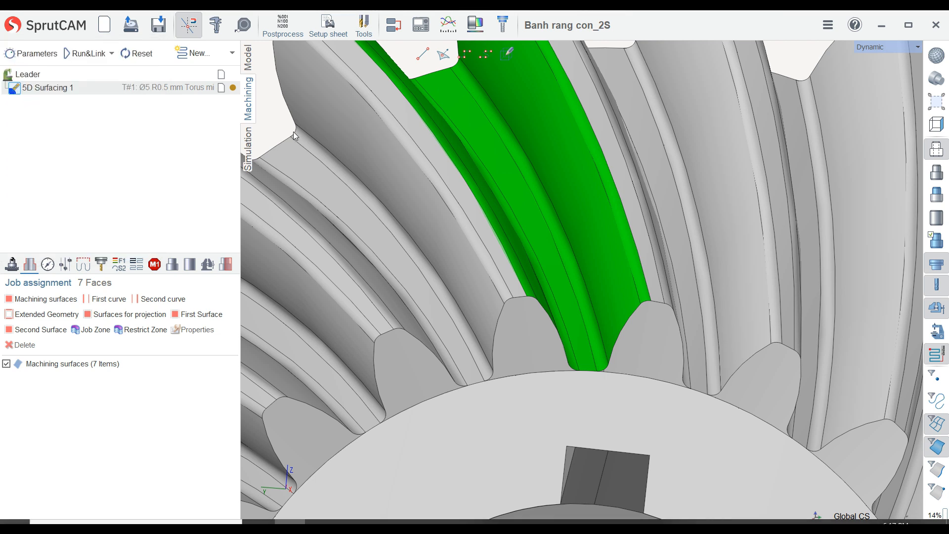
{"action": "left_click", "coordinate": [111, 364]}
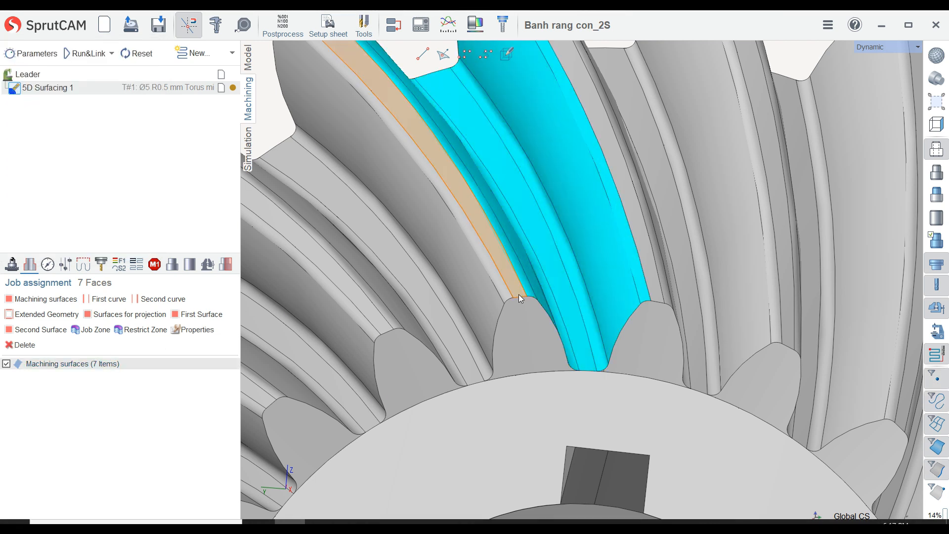
{"action": "right_click_drag", "start_coordinate": [518, 298], "coordinate": [300, 144]}
{"action": "left_click", "coordinate": [300, 144]}
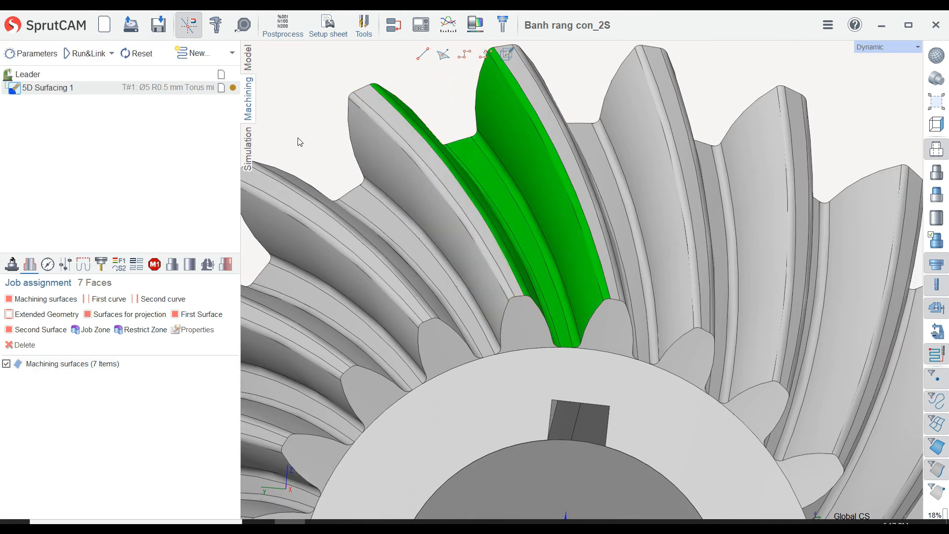
{"action": "left_click", "coordinate": [110, 306]}
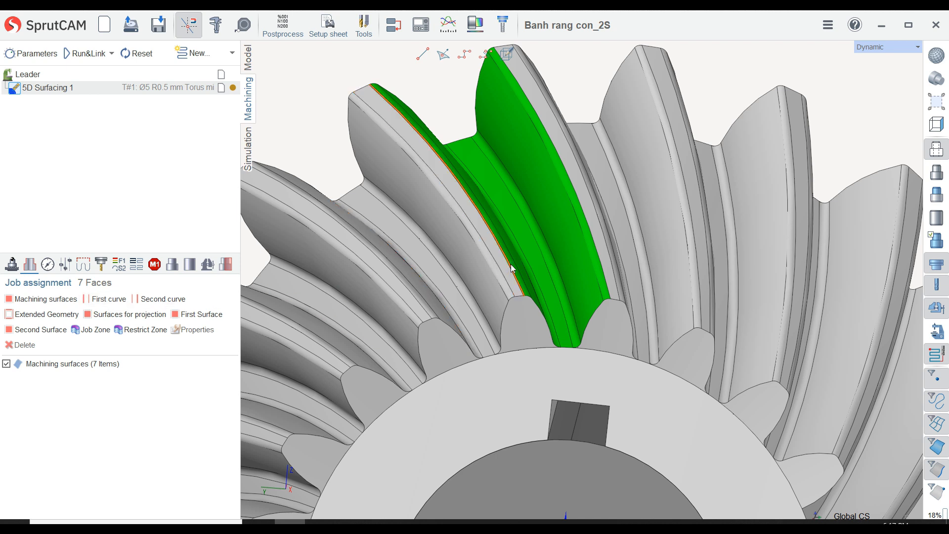
{"action": "left_click", "coordinate": [108, 298]}
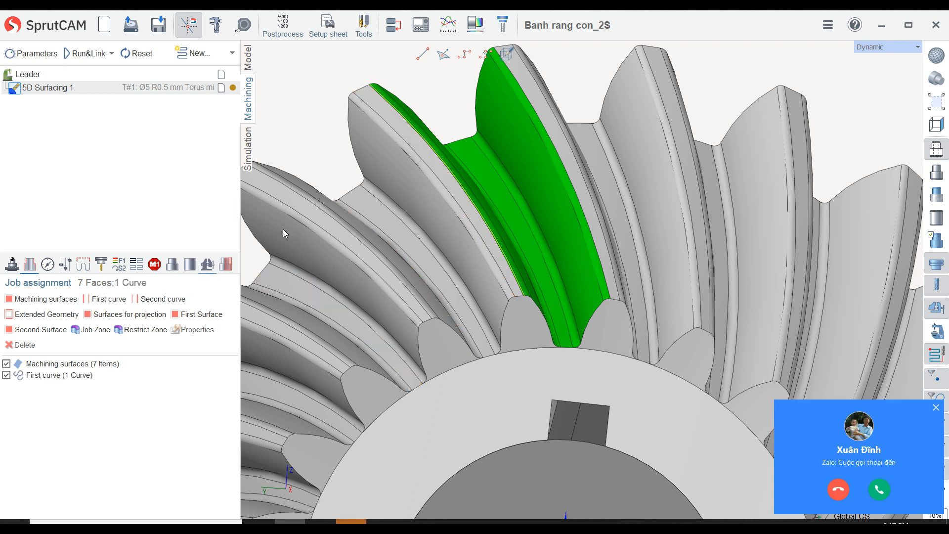
{"action": "left_click", "coordinate": [935, 407]}
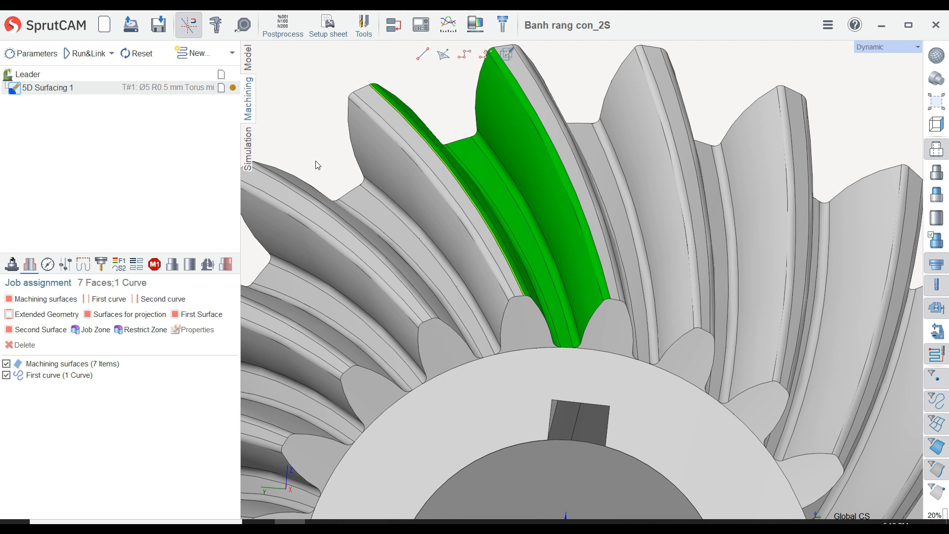
{"action": "left_click", "coordinate": [562, 159]}
{"action": "left_click", "coordinate": [109, 299]}
{"action": "left_click", "coordinate": [138, 246]}
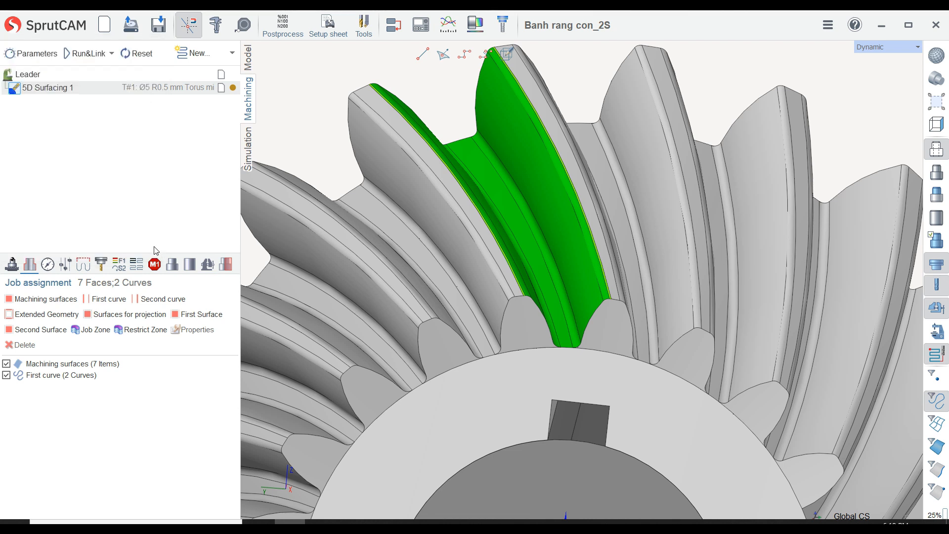
{"action": "left_click", "coordinate": [89, 375]}
{"action": "left_click", "coordinate": [22, 345]}
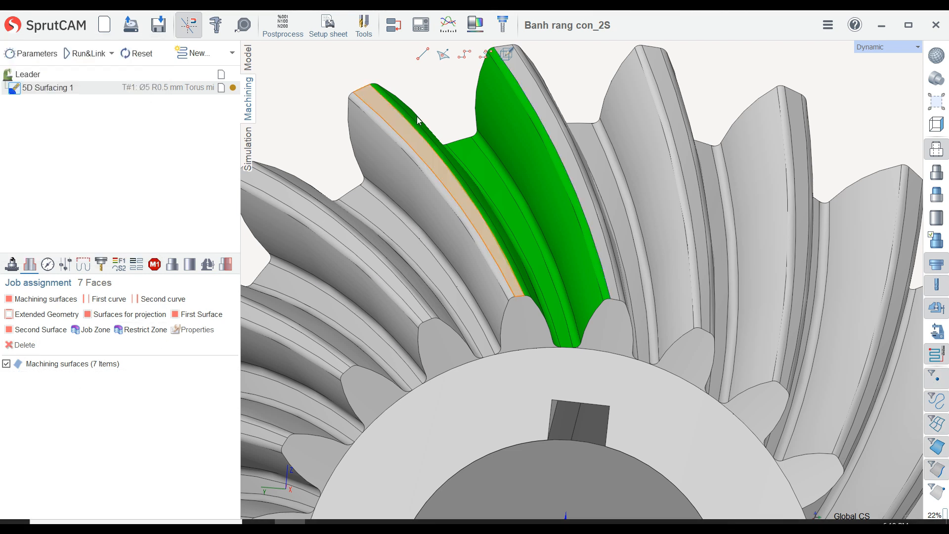
Step: Assign one tip edge of the tooth gap as the first curve and the opposite tip edge as the second curve
{"action": "left_click", "coordinate": [420, 132]}
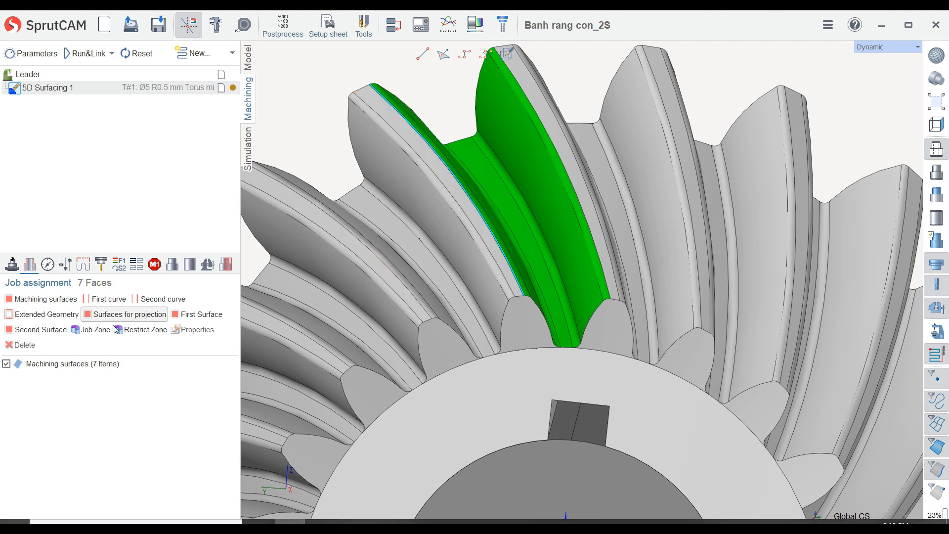
{"action": "left_click", "coordinate": [106, 299]}
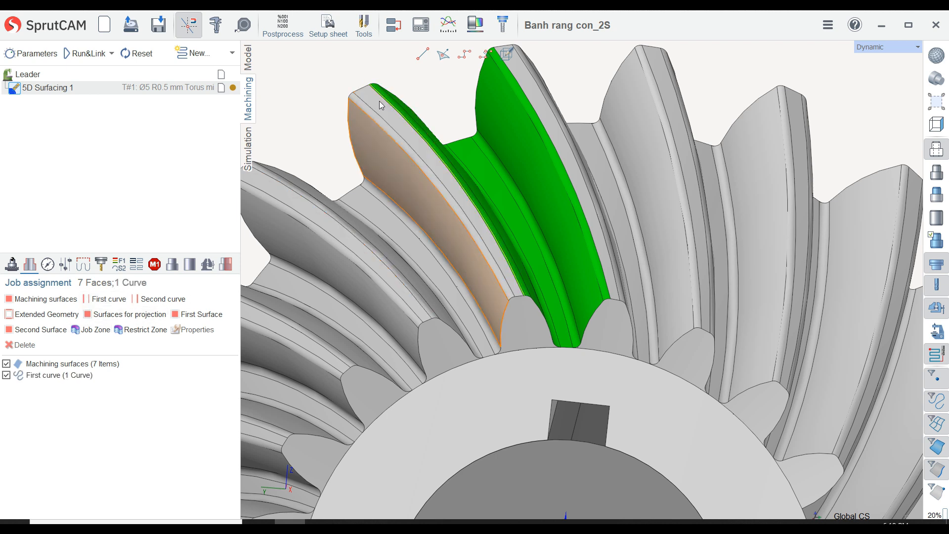
{"action": "left_click", "coordinate": [525, 94]}
{"action": "left_click", "coordinate": [163, 298]}
{"action": "scroll", "coordinate": [490, 162], "scroll_direction": "down", "scroll_amount": 3}
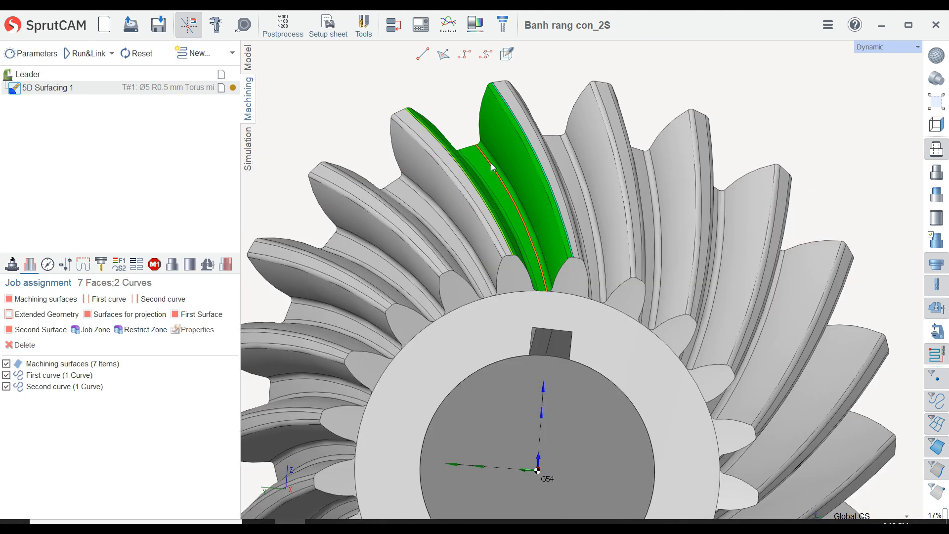
Step: Set the machining strategy to Morph between two curves with a step of 10 %Ø (0.5 mm)
{"action": "scroll", "coordinate": [493, 167], "scroll_direction": "down", "scroll_amount": 2}
{"action": "right_click_drag", "start_coordinate": [492, 167], "coordinate": [356, 198]}
{"action": "left_click", "coordinate": [50, 267]}
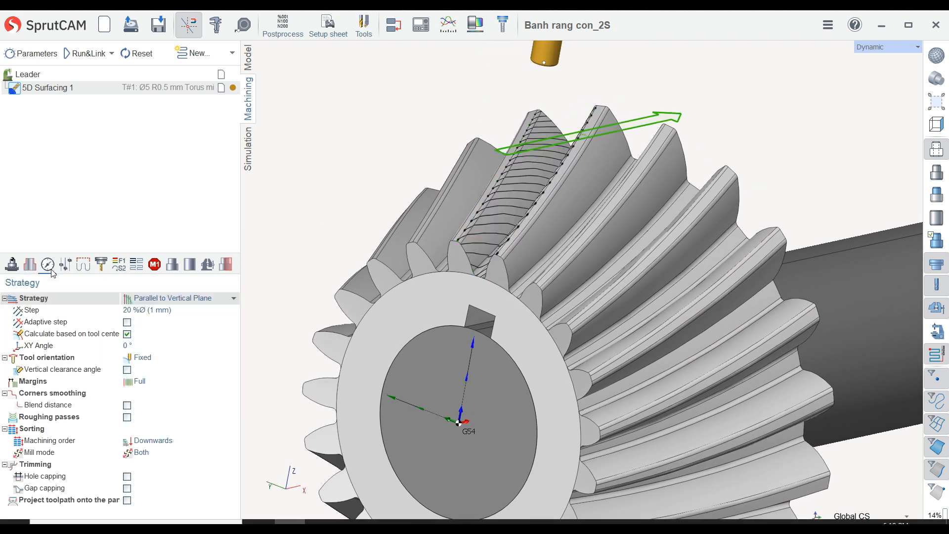
{"action": "mouse_move", "coordinate": [389, 202]}
{"action": "right_mouse_down"}
{"action": "mouse_move", "coordinate": [346, 239]}
{"action": "mouse_move", "coordinate": [418, 202]}
{"action": "mouse_move", "coordinate": [396, 213]}
{"action": "right_mouse_up"}
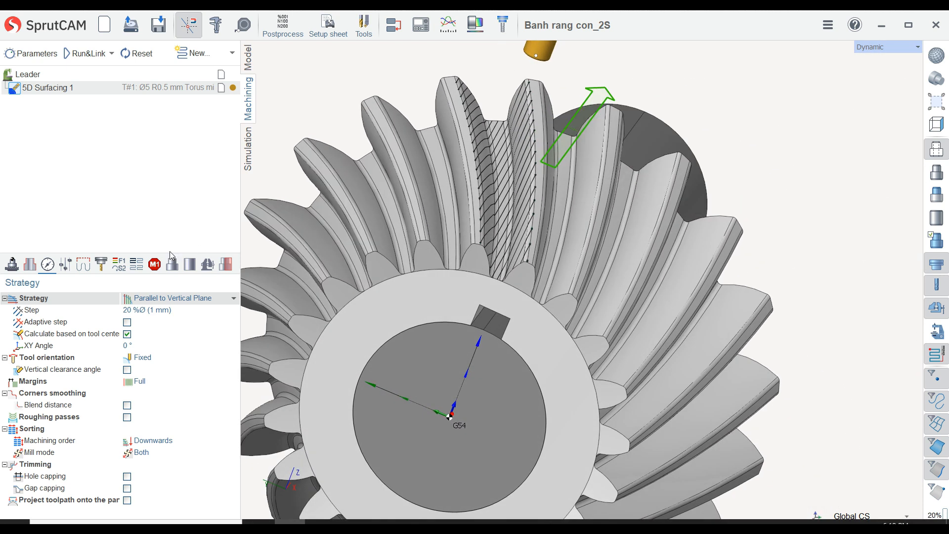
{"action": "left_click", "coordinate": [145, 298]}
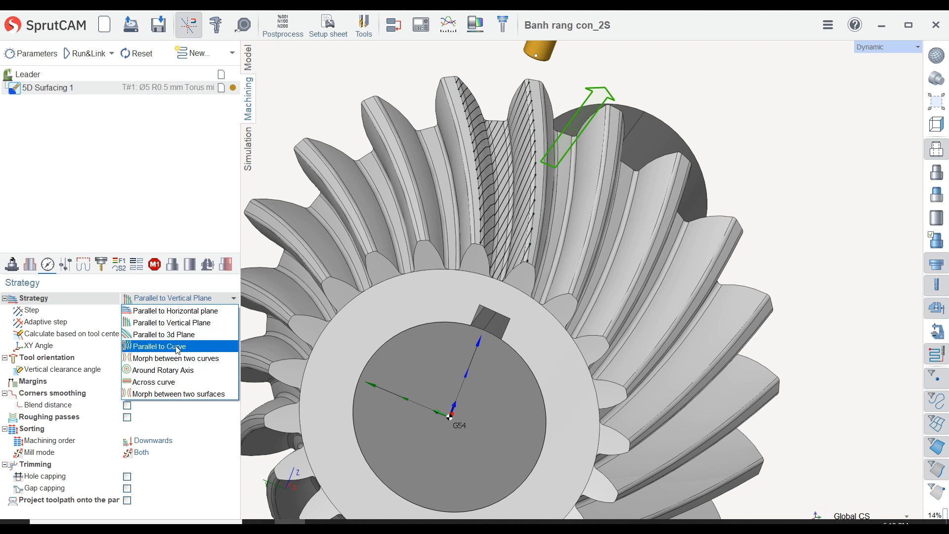
{"action": "left_click", "coordinate": [177, 346]}
{"action": "left_click", "coordinate": [177, 298]}
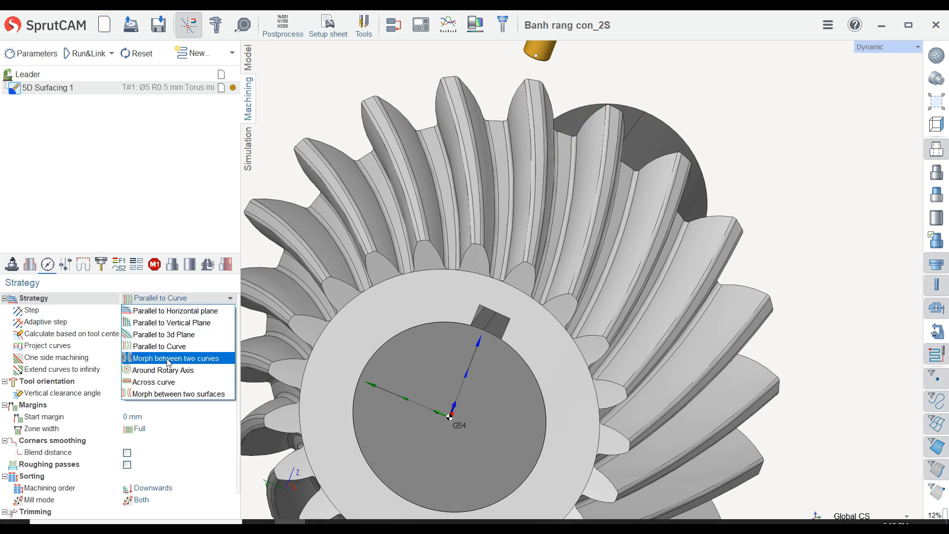
{"action": "left_click", "coordinate": [169, 360]}
{"action": "left_click", "coordinate": [168, 310]}
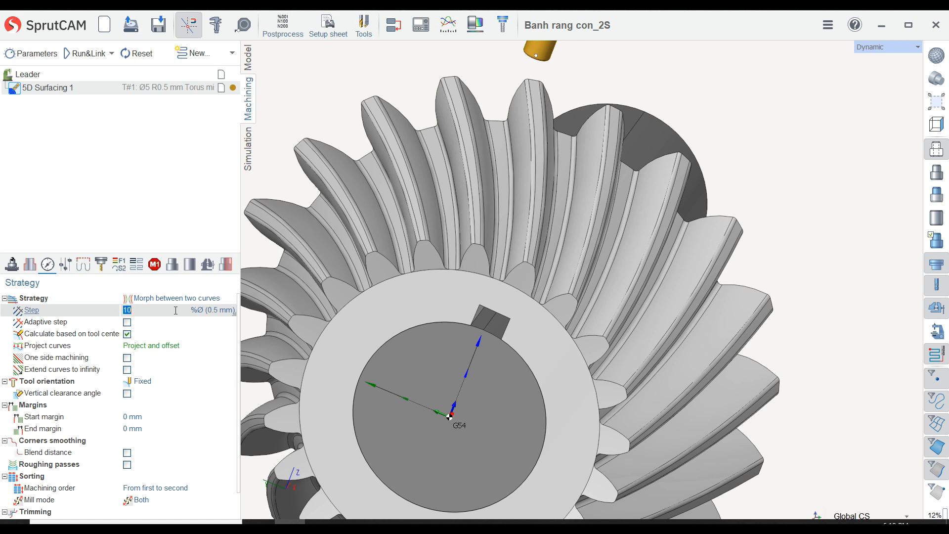
Step: Set the tool orientation to To rotary axis, with GlobalCS X as the rotary axis
{"action": "left_click", "coordinate": [166, 384]}
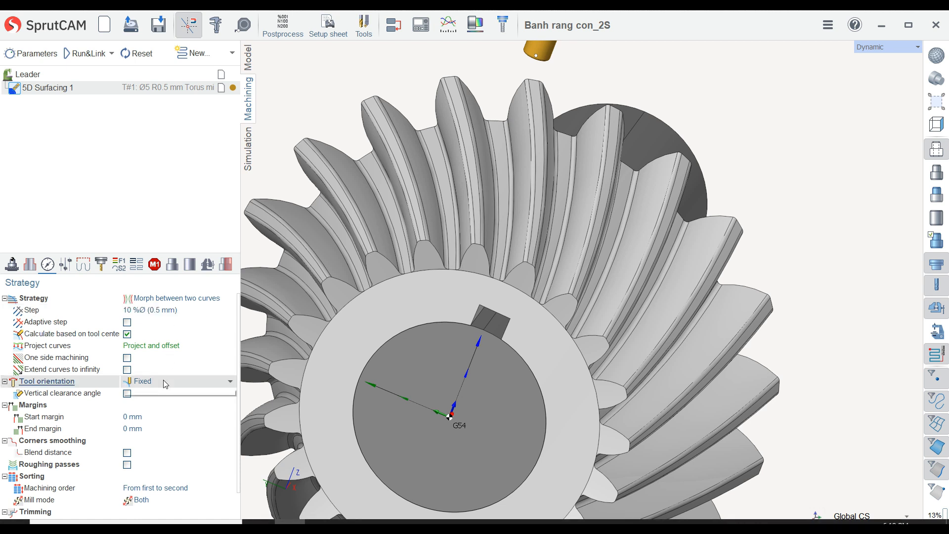
{"action": "left_click", "coordinate": [166, 384]}
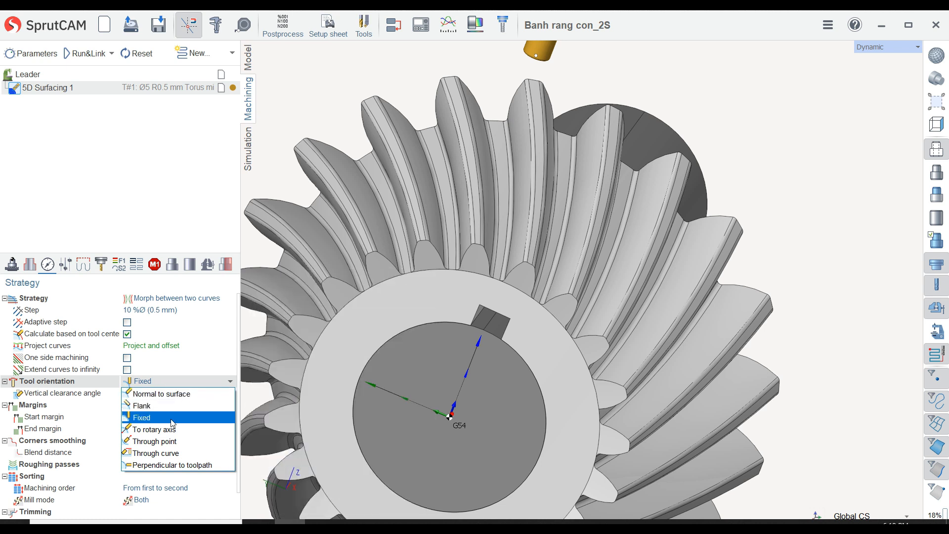
{"action": "left_click", "coordinate": [174, 430]}
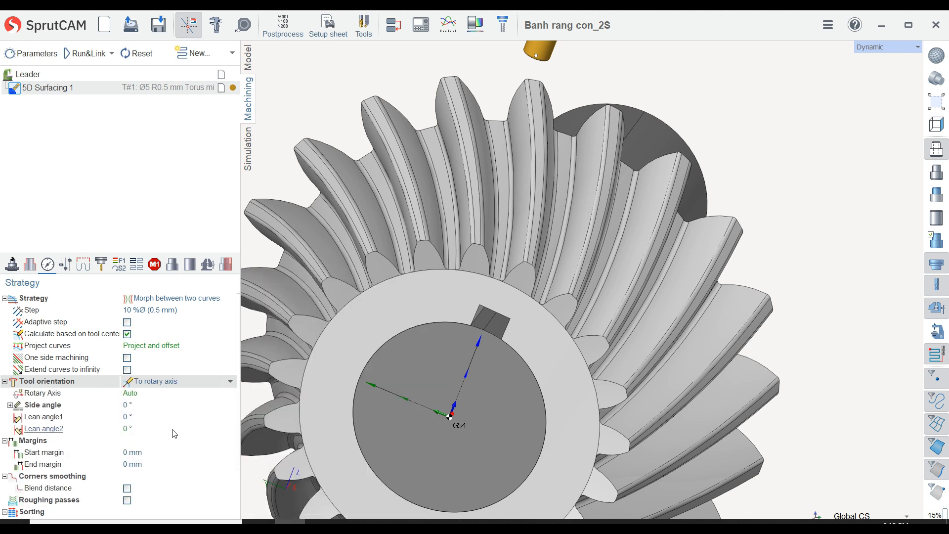
{"action": "left_click", "coordinate": [9, 405]}
{"action": "left_click", "coordinate": [170, 396]}
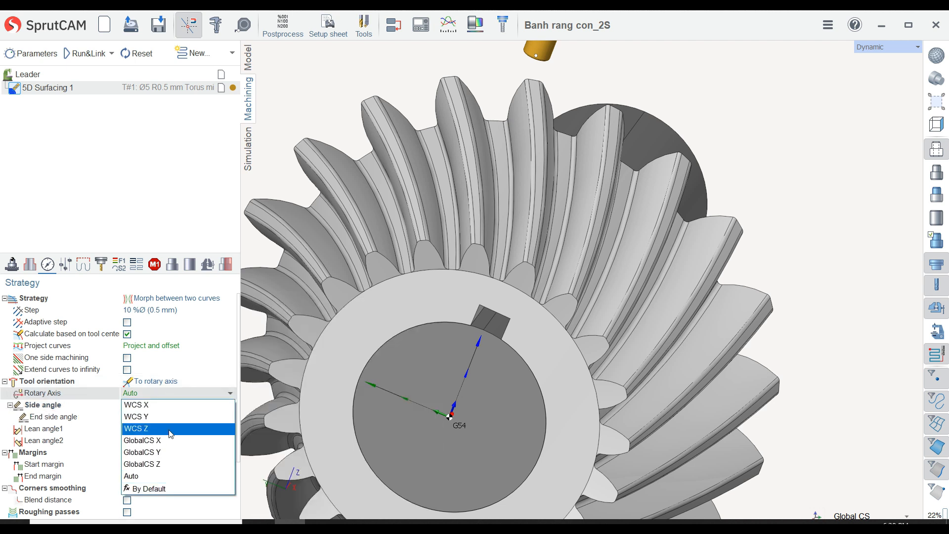
{"action": "left_click", "coordinate": [148, 440]}
{"action": "scroll", "coordinate": [514, 262], "scroll_direction": "down", "scroll_amount": 5}
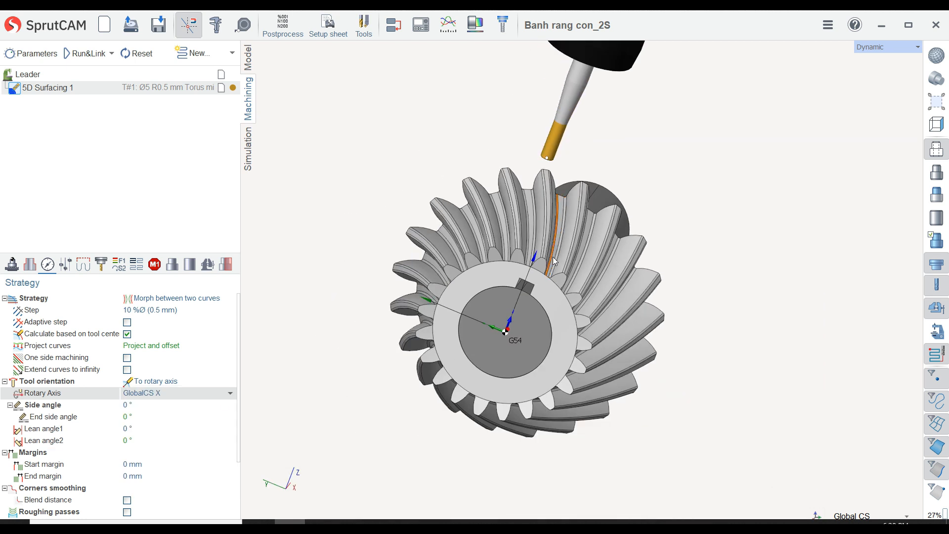
{"action": "right_click_drag", "start_coordinate": [459, 247], "coordinate": [480, 348]}
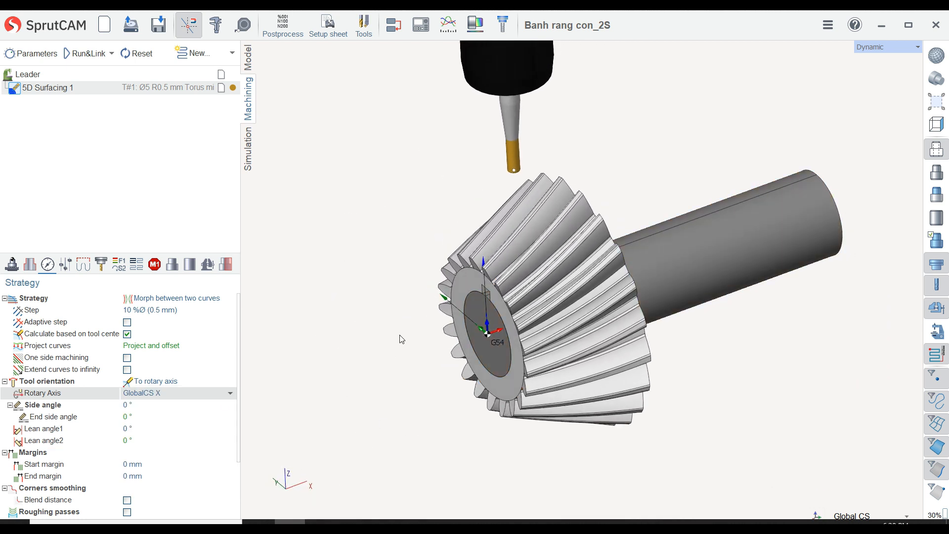
{"action": "scroll", "coordinate": [368, 318], "scroll_direction": "up", "scroll_amount": 3}
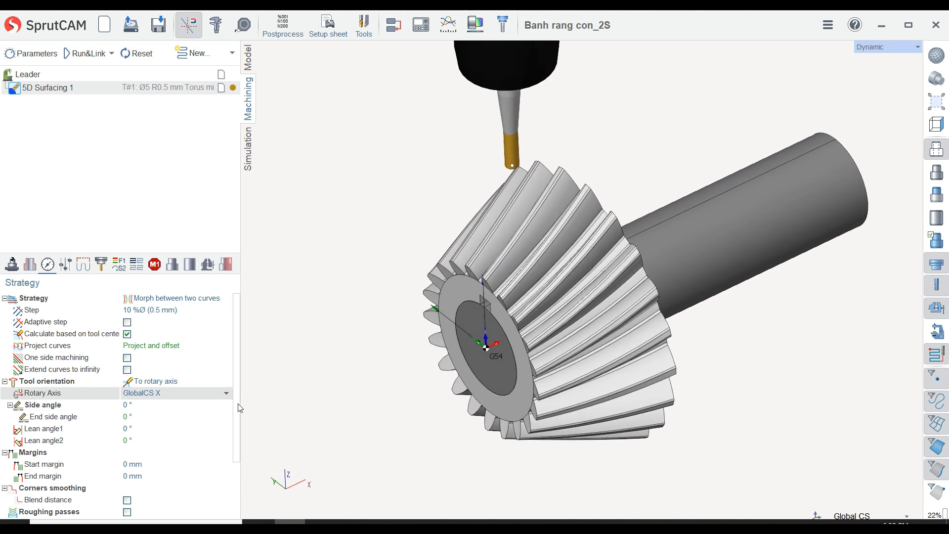
{"action": "scroll", "coordinate": [240, 457], "scroll_direction": "down", "scroll_amount": 2}
{"action": "scroll", "coordinate": [240, 463], "scroll_direction": "down", "scroll_amount": 1}
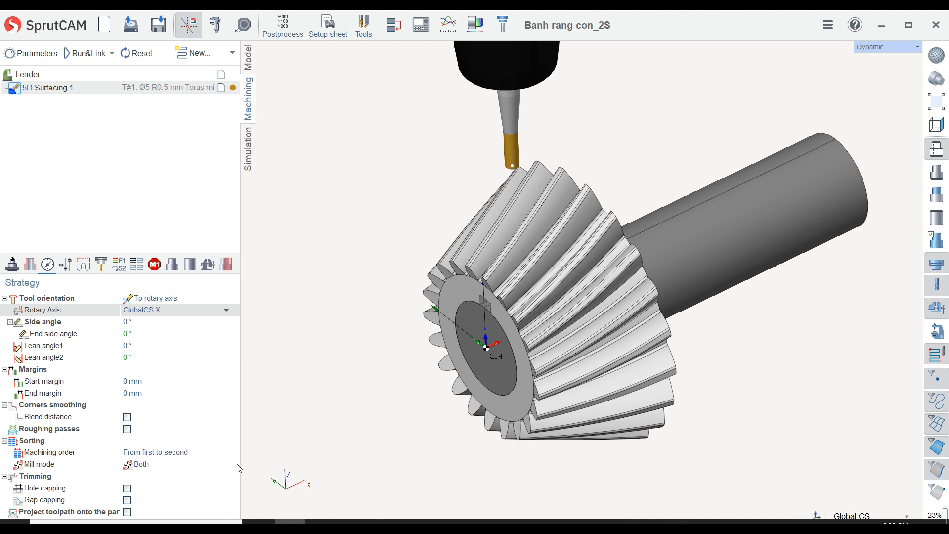
{"action": "left_click", "coordinate": [174, 383]}
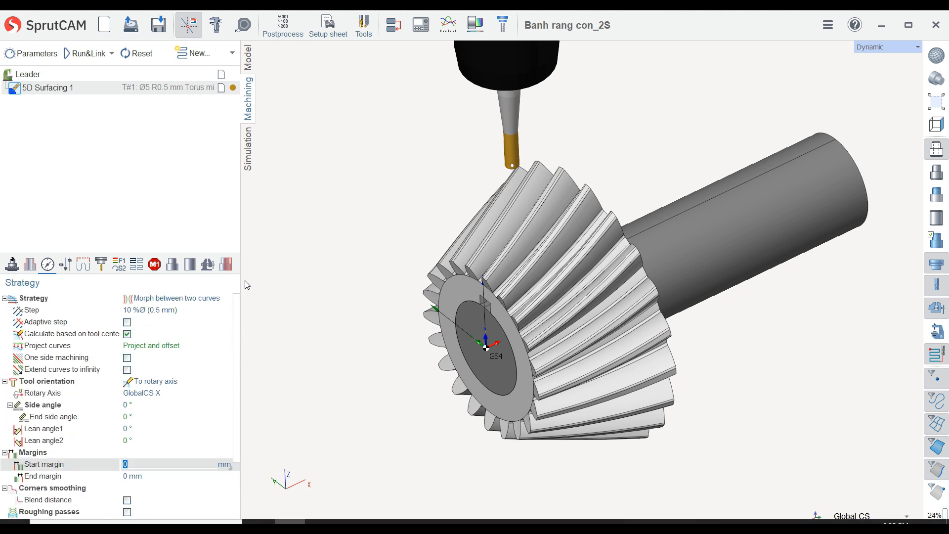
Step: Set the part's stock allowance to 0.15 mm in the operation parameters
{"action": "left_click", "coordinate": [63, 267]}
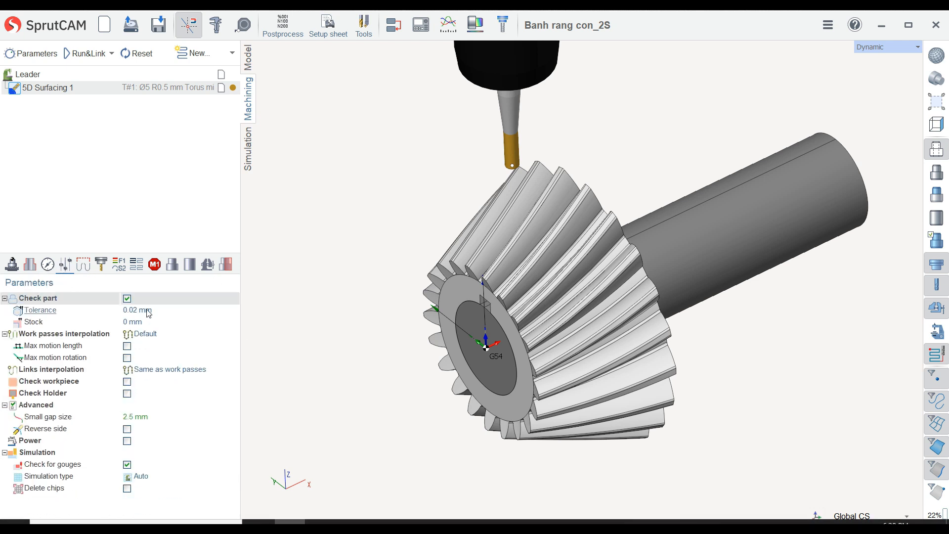
{"action": "left_click", "coordinate": [163, 321]}
{"action": "type", "text": ".15"}
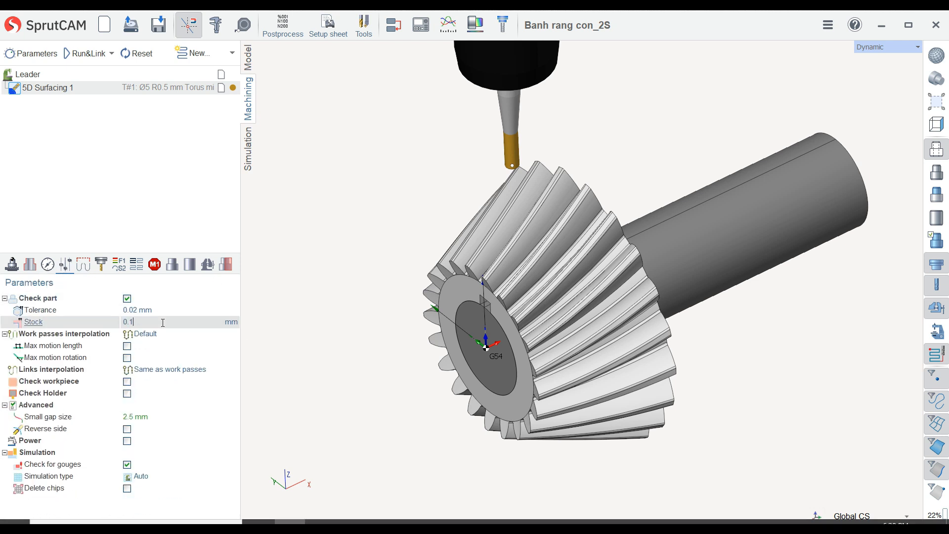
Step: Change the safe surface for the operation's links and leads to Cylinder
{"action": "left_click", "coordinate": [82, 266]}
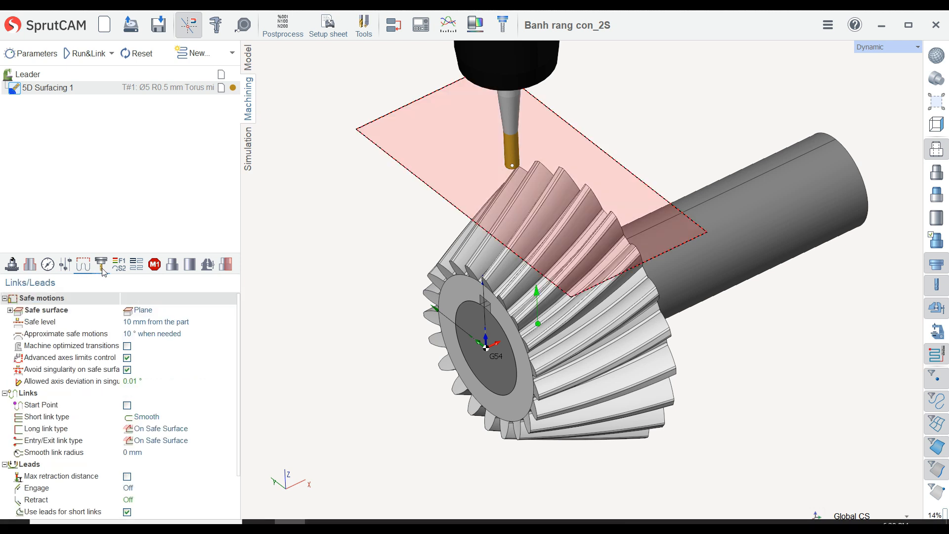
{"action": "left_click", "coordinate": [154, 313]}
{"action": "left_click", "coordinate": [148, 334]}
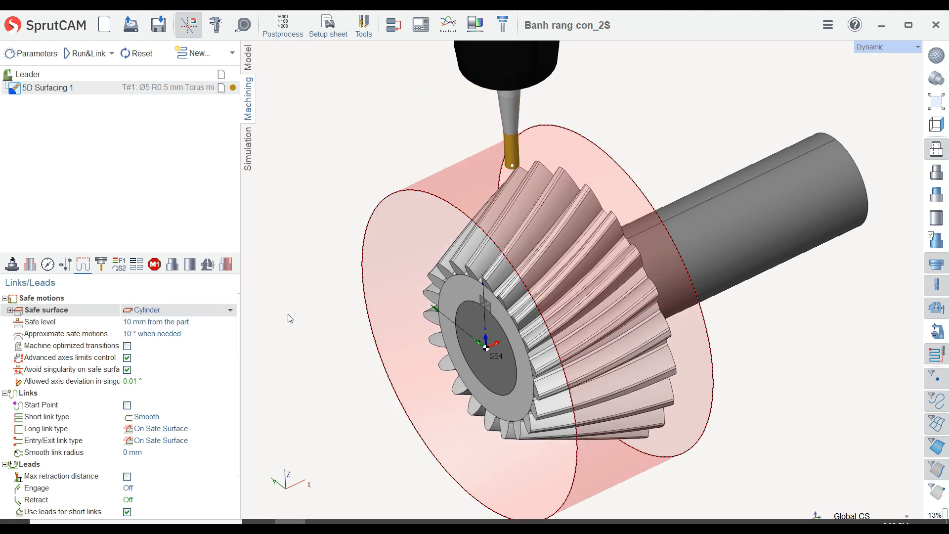
Step: Set the safe level of the safe motions to 20 mm from the part
{"action": "left_click", "coordinate": [209, 323]}
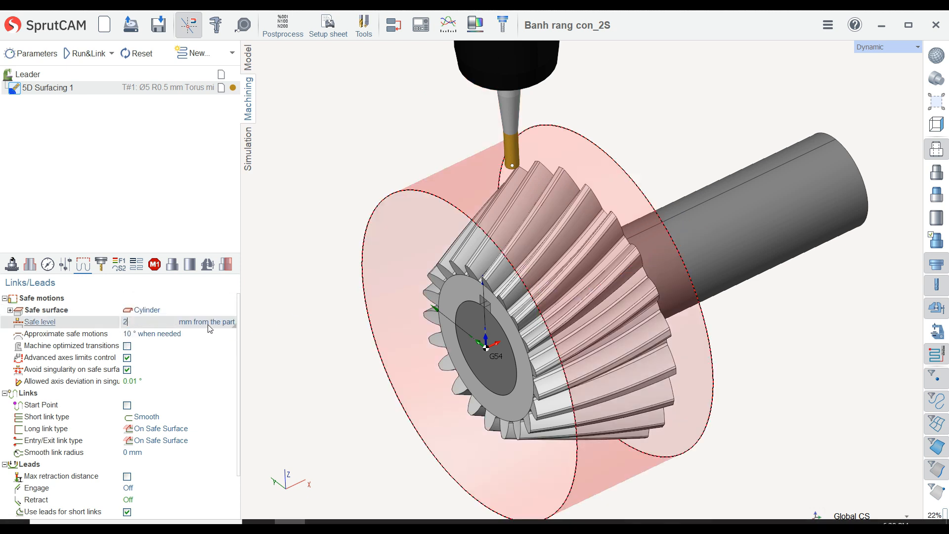
{"action": "key", "text": "Return"}
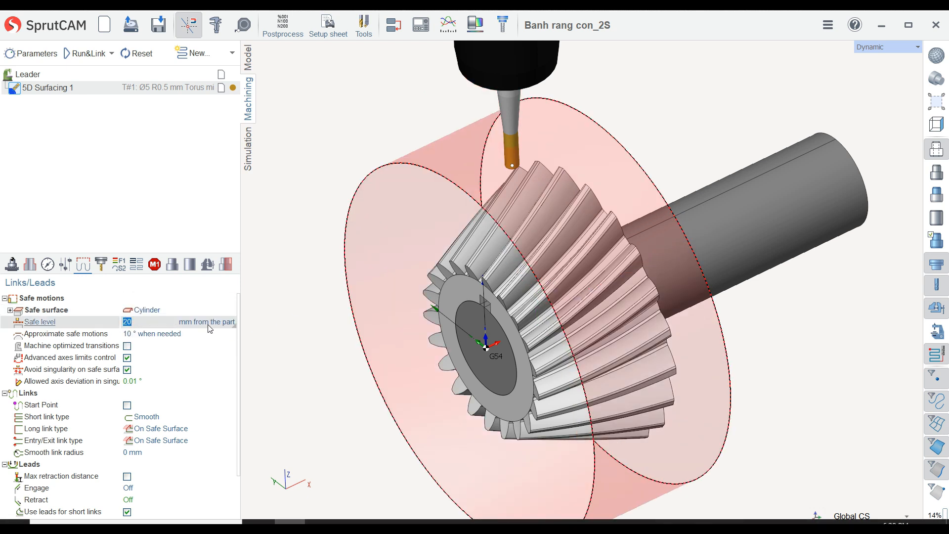
Step: Set the tool's spindle speed to 2500 rev/min and its work feed to 750 mm/min
{"action": "left_click", "coordinate": [102, 265]}
{"action": "left_click", "coordinate": [136, 266]}
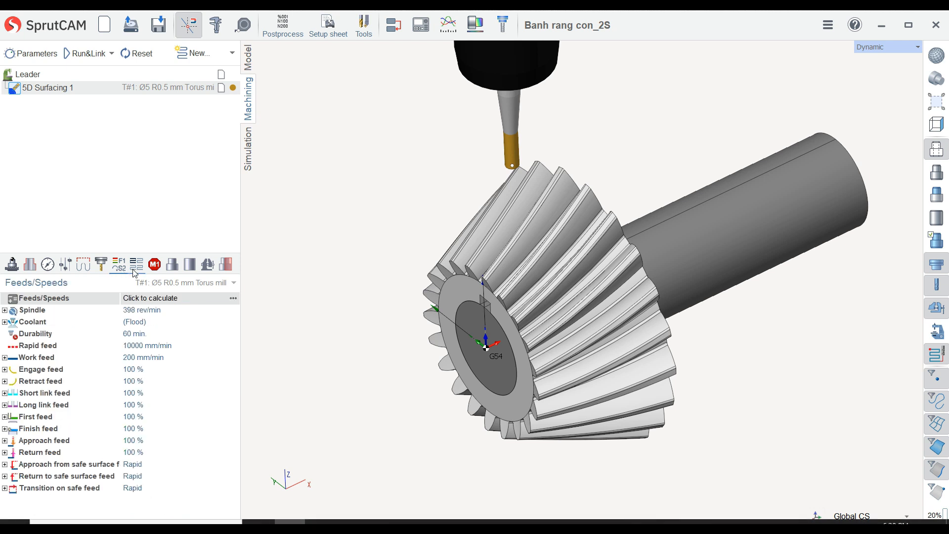
{"action": "left_click", "coordinate": [136, 266]}
{"action": "left_click", "coordinate": [118, 265]}
{"action": "left_click", "coordinate": [187, 315]}
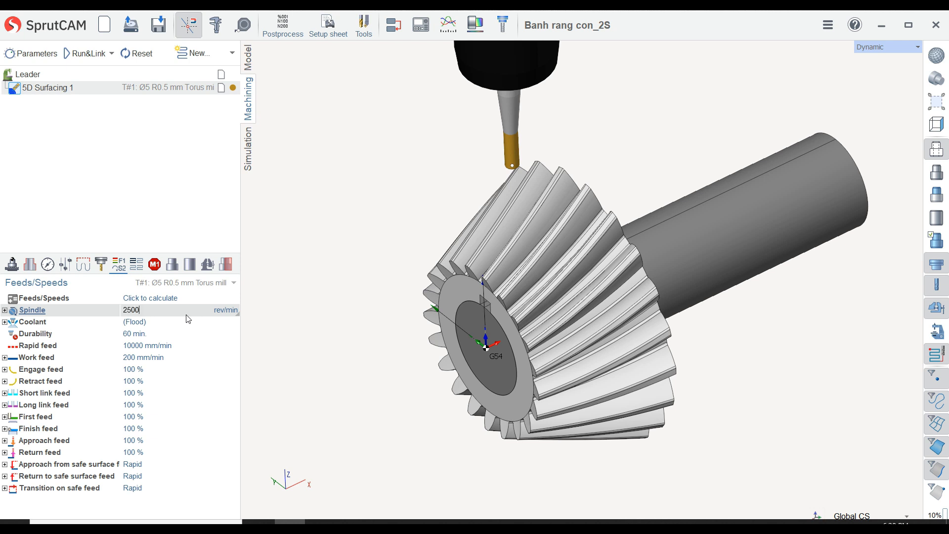
{"action": "type", "text": "2500"}
{"action": "left_click", "coordinate": [179, 345]}
{"action": "left_click", "coordinate": [181, 359]}
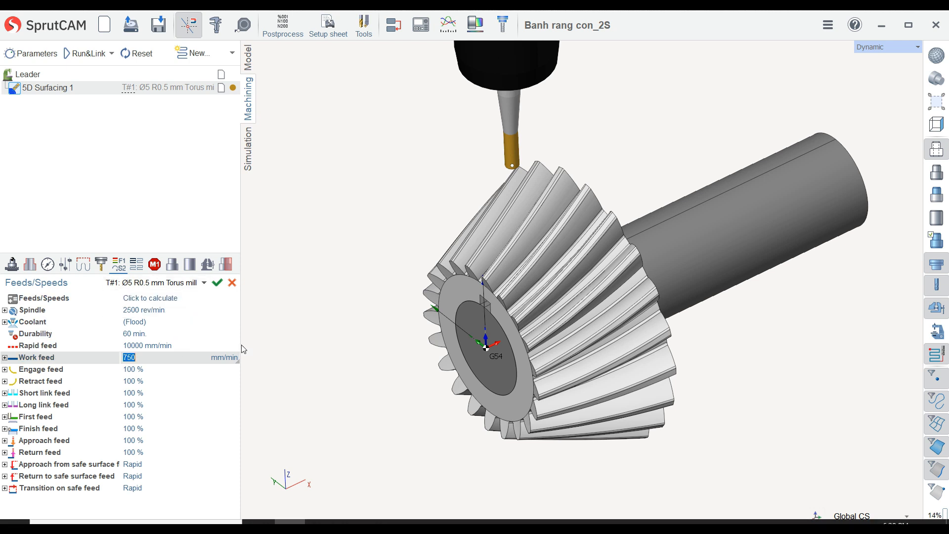
Step: Change the spindle speed to 5000 rev/min and accept the feeds and speeds for the torus mill
{"action": "left_click", "coordinate": [179, 310]}
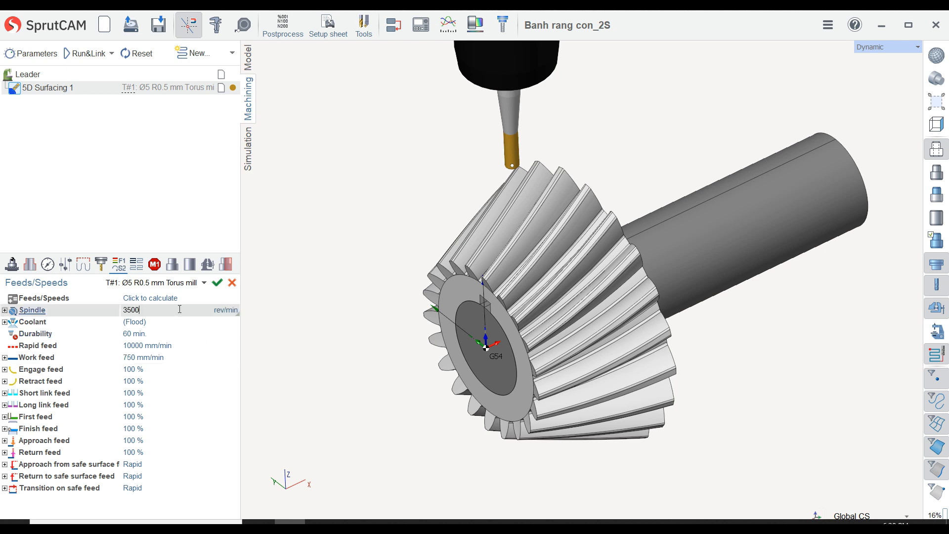
{"action": "double_click", "coordinate": [180, 309]}
{"action": "left_click", "coordinate": [218, 285]}
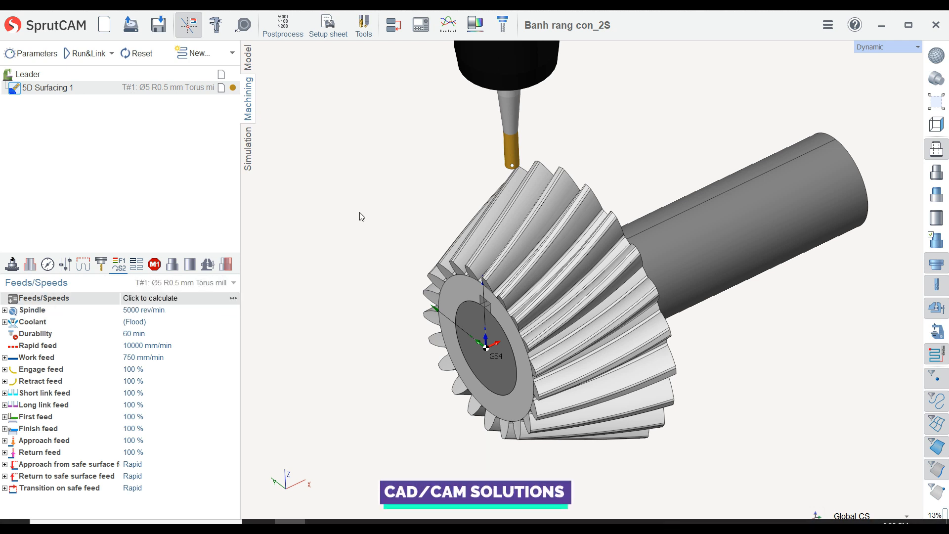
Step: Calculate the toolpath of the 5D Surfacing operation for the tooth gap
{"action": "scroll", "coordinate": [363, 213], "scroll_direction": "up", "scroll_amount": 3}
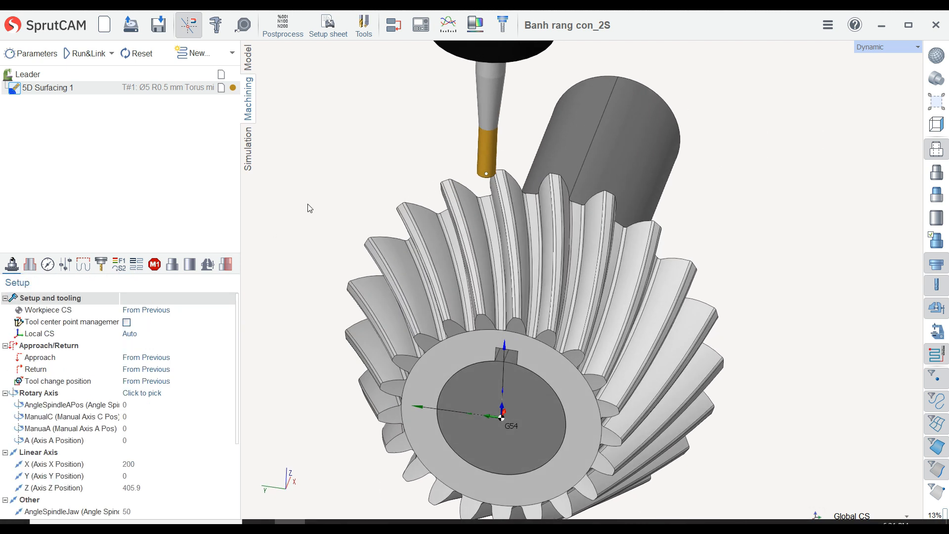
{"action": "left_click", "coordinate": [88, 53]}
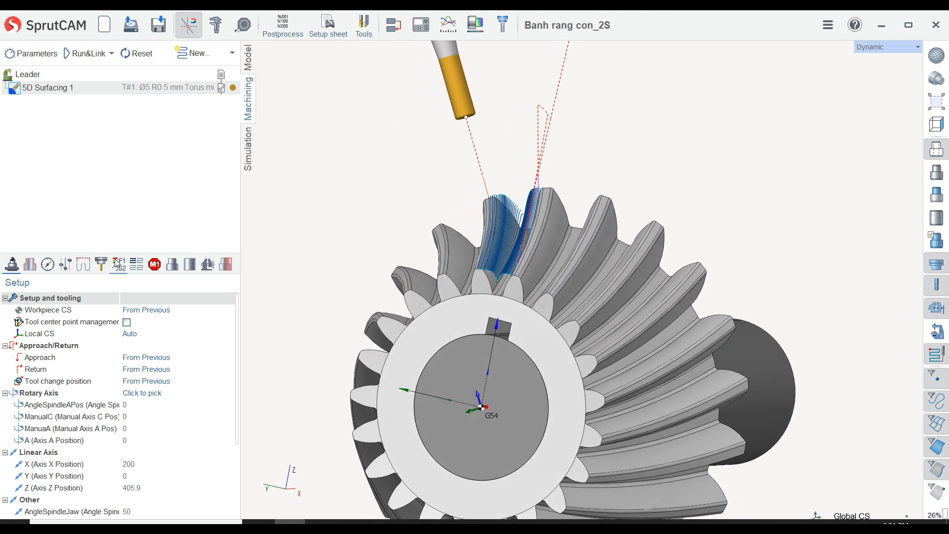
Step: Set the operation's engage lead to By Normal Arc with a radius of 50 %Ø (2.5 mm)
{"action": "left_click", "coordinate": [84, 267]}
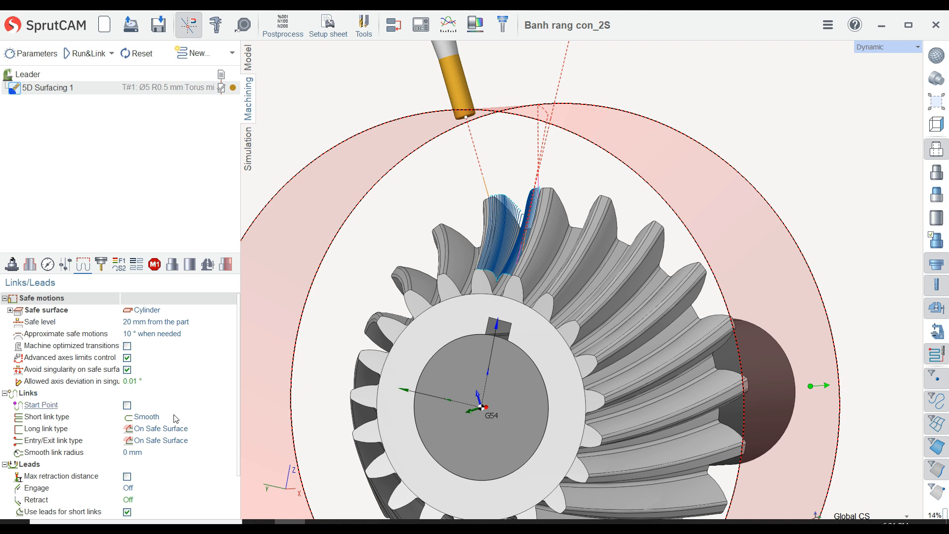
{"action": "left_click", "coordinate": [163, 489]}
{"action": "left_click", "coordinate": [163, 492]}
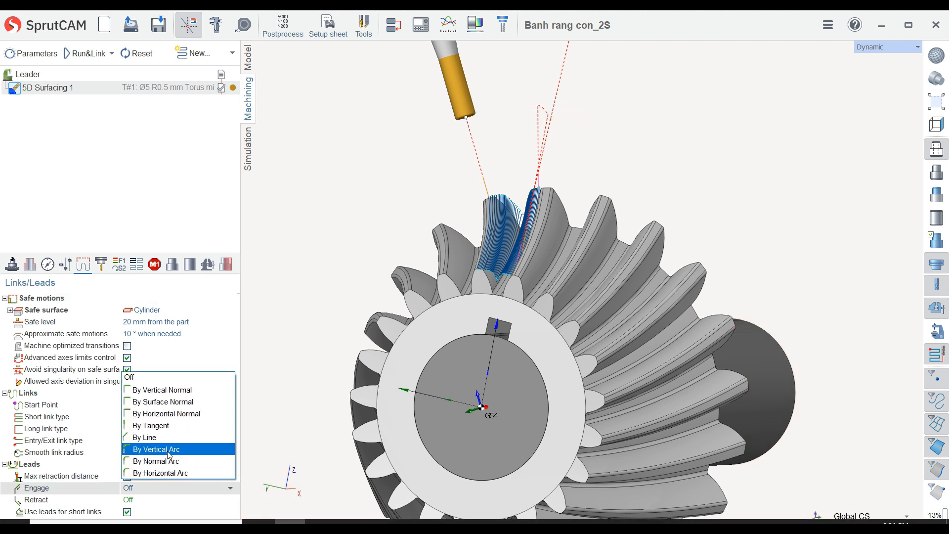
{"action": "left_click", "coordinate": [156, 461]}
{"action": "left_click", "coordinate": [169, 500]}
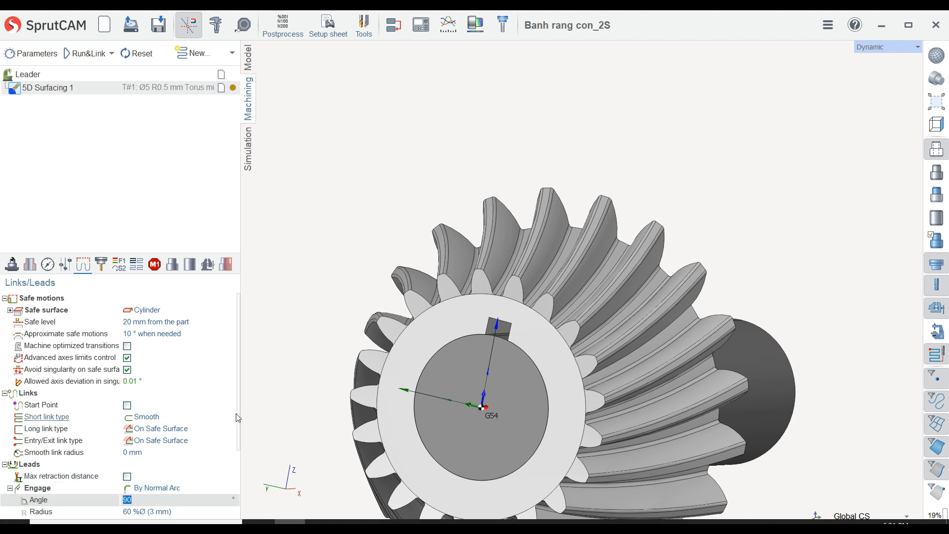
{"action": "scroll", "coordinate": [229, 479], "scroll_direction": "down", "scroll_amount": 3}
{"action": "left_click", "coordinate": [183, 405]}
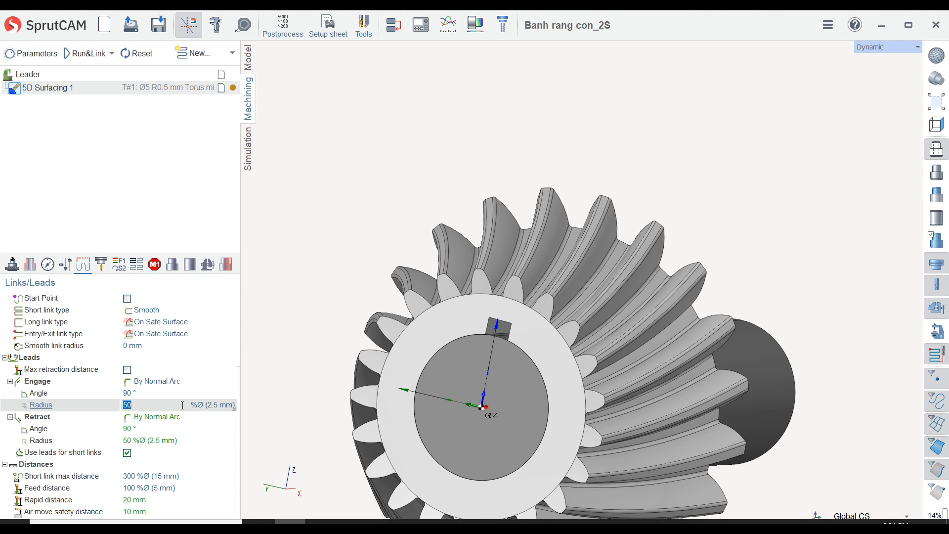
{"action": "scroll", "coordinate": [240, 380], "scroll_direction": "up", "scroll_amount": 2}
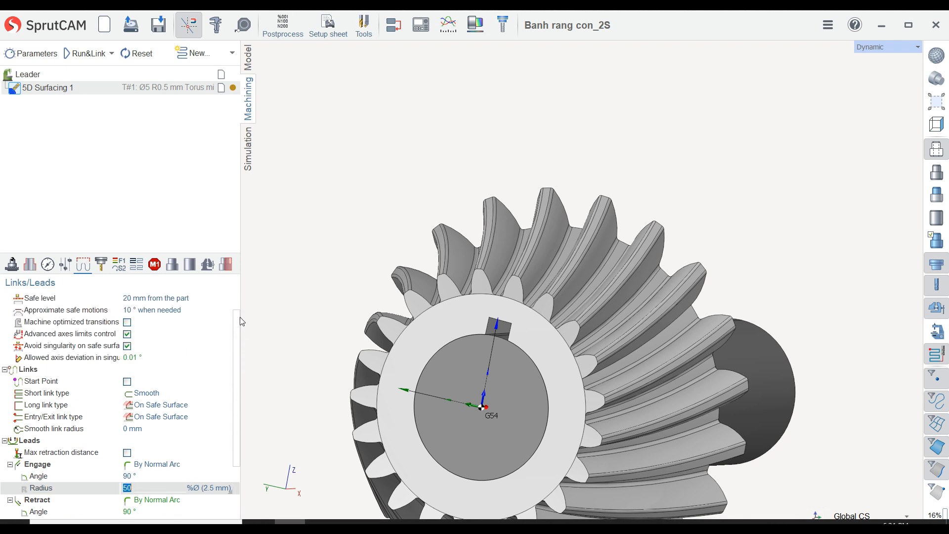
{"action": "scroll", "coordinate": [241, 383], "scroll_direction": "down", "scroll_amount": 2}
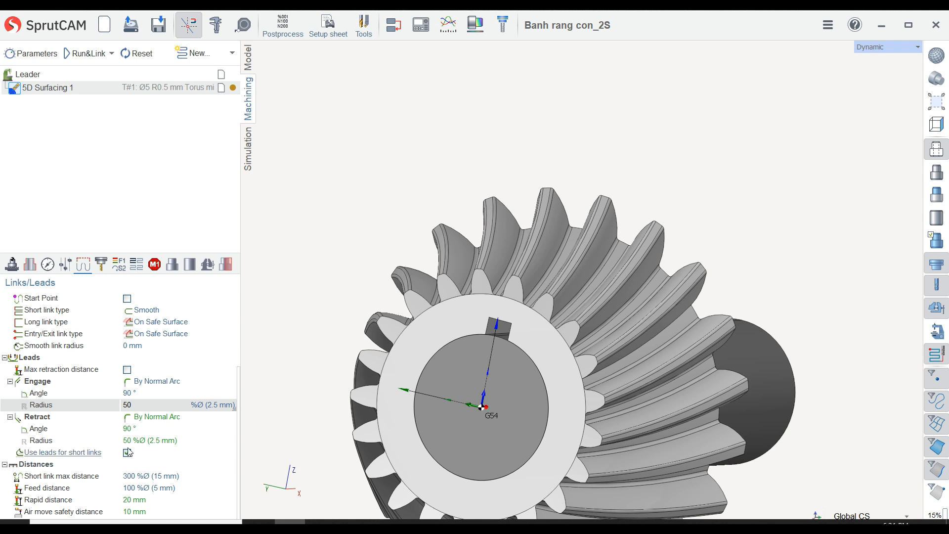
Step: Recalculate the toolpath and examine the lead arcs and links around the tooth gap up close
{"action": "left_click", "coordinate": [88, 53]}
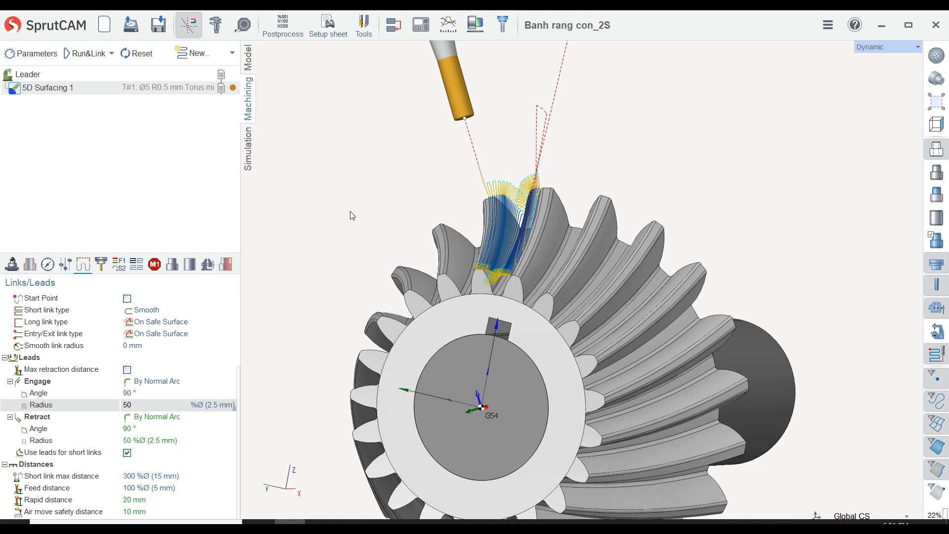
{"action": "middle_click_drag", "start_coordinate": [352, 216], "coordinate": [353, 266]}
{"action": "scroll", "coordinate": [353, 266], "scroll_direction": "up", "scroll_amount": 3}
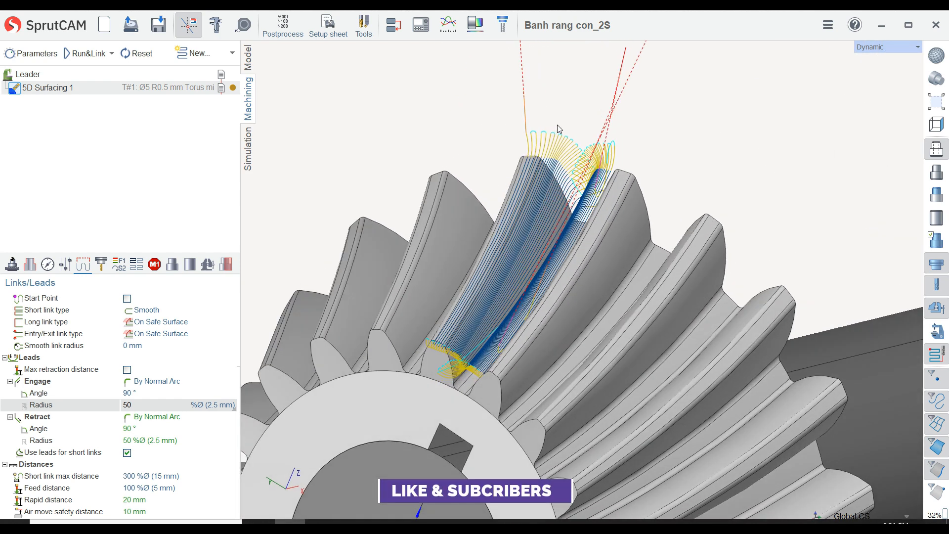
{"action": "middle_click_drag", "start_coordinate": [557, 125], "coordinate": [490, 256]}
{"action": "scroll", "coordinate": [491, 256], "scroll_direction": "up", "scroll_amount": 4}
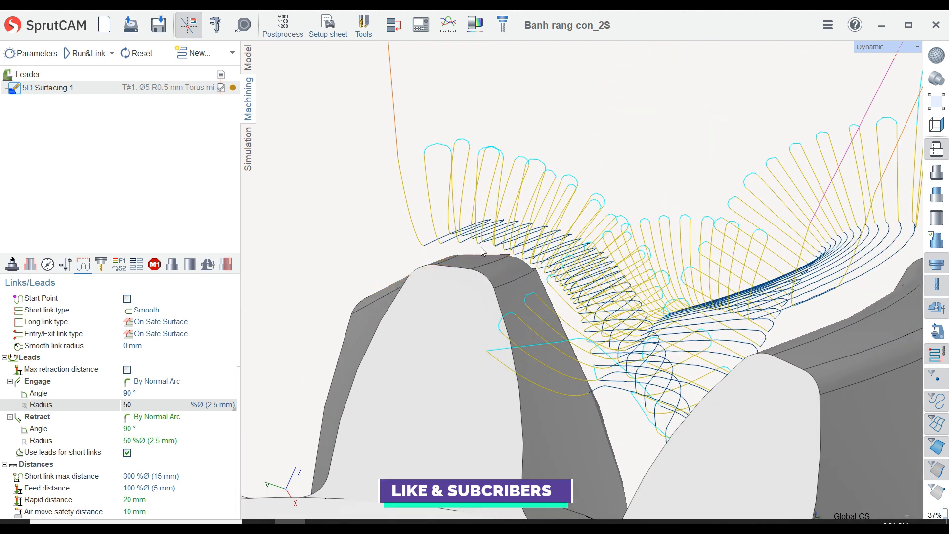
{"action": "scroll", "coordinate": [472, 241], "scroll_direction": "down", "scroll_amount": 3}
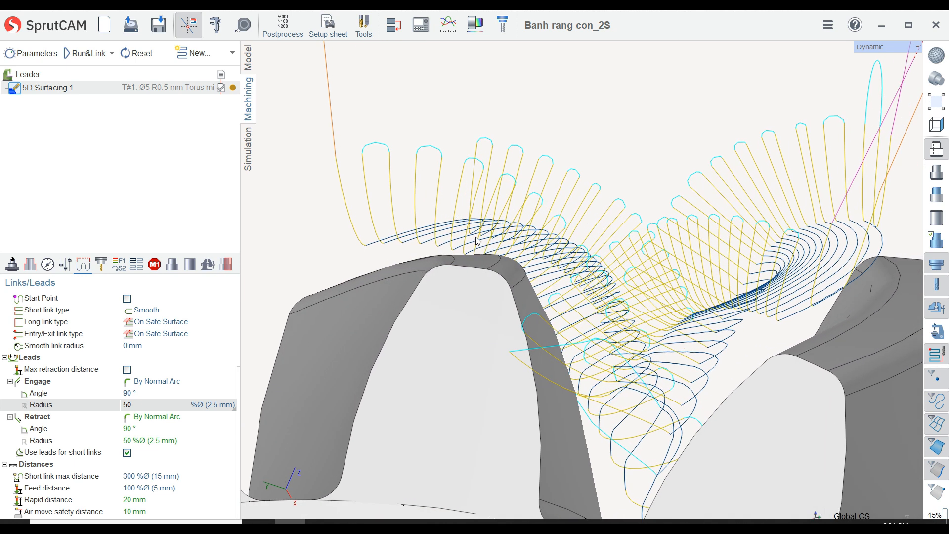
{"action": "scroll", "coordinate": [494, 236], "scroll_direction": "down", "scroll_amount": 5}
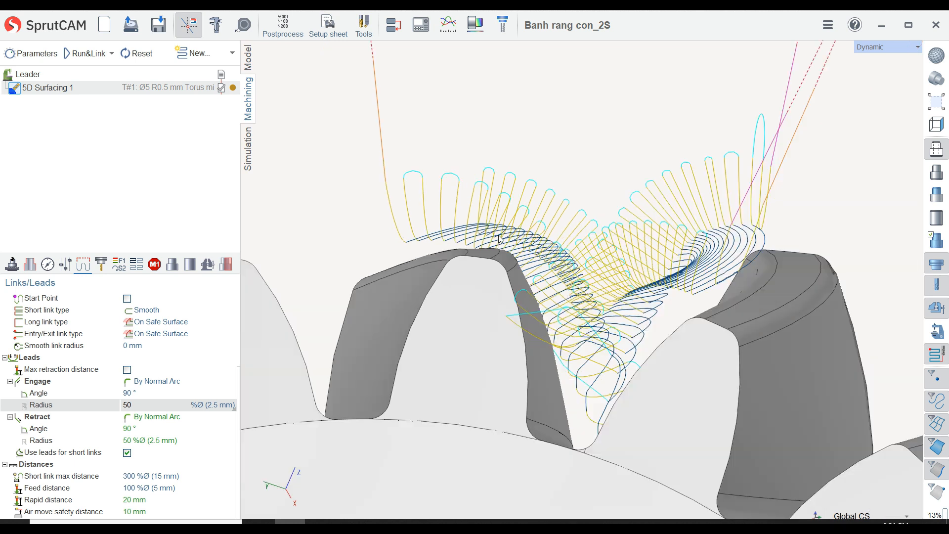
Step: Set both the start margin and the end margin of the morph strategy to 2 mm
{"action": "left_click", "coordinate": [53, 269]}
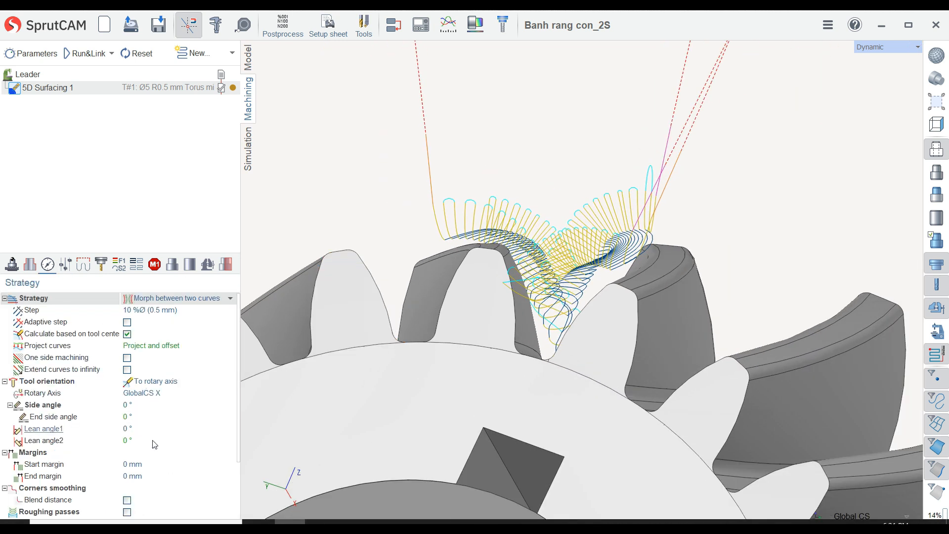
{"action": "left_click", "coordinate": [148, 464]}
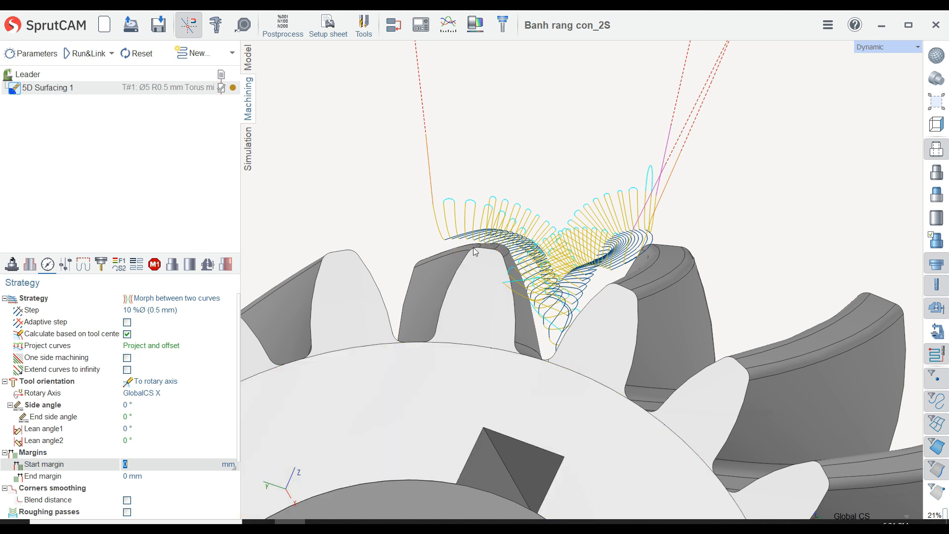
{"action": "type", "text": "2"}
{"action": "left_click", "coordinate": [161, 476]}
{"action": "type", "text": "2"}
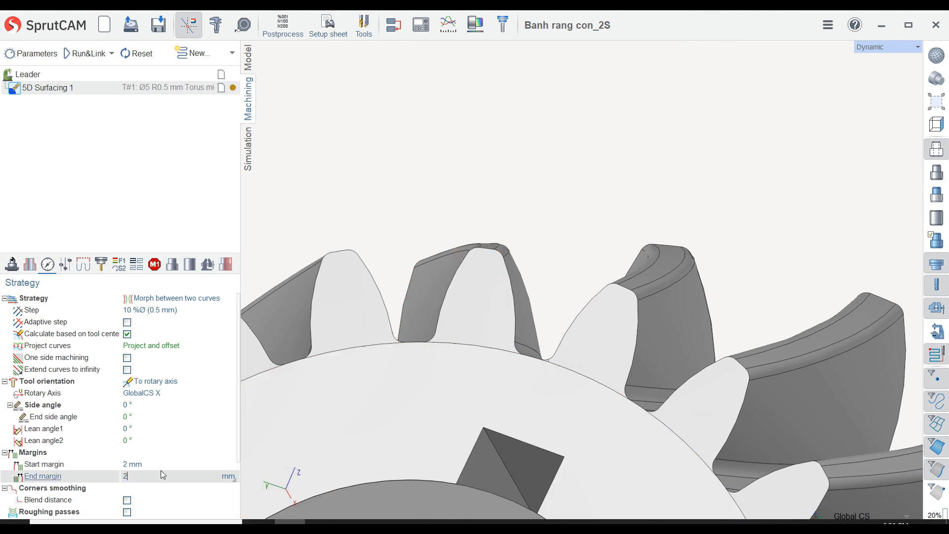
{"action": "left_click", "coordinate": [161, 468]}
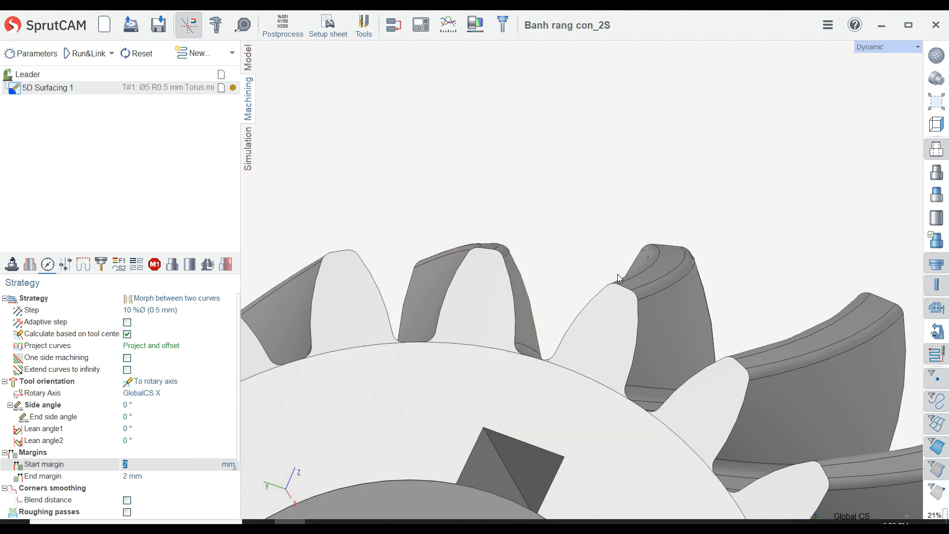
Step: Recalculate the toolpath with the margins applied and inspect the passes along the tooth gap
{"action": "left_click", "coordinate": [90, 56]}
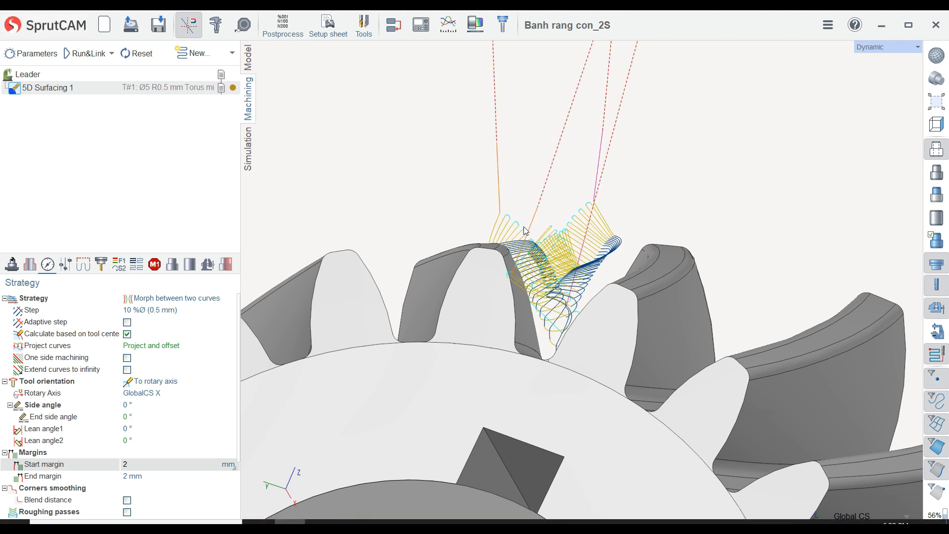
{"action": "right_click_drag", "start_coordinate": [526, 231], "coordinate": [550, 246]}
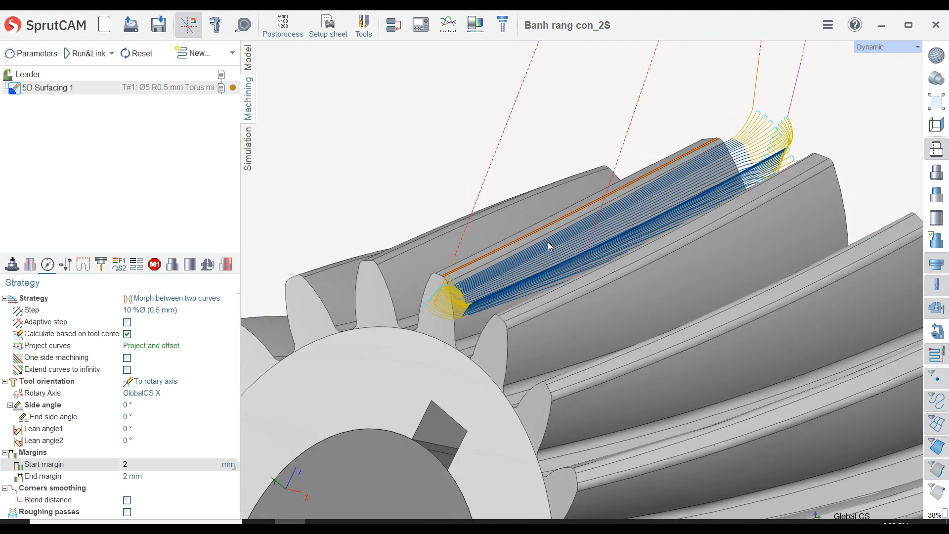
{"action": "scroll", "coordinate": [551, 247], "scroll_direction": "down", "scroll_amount": 5}
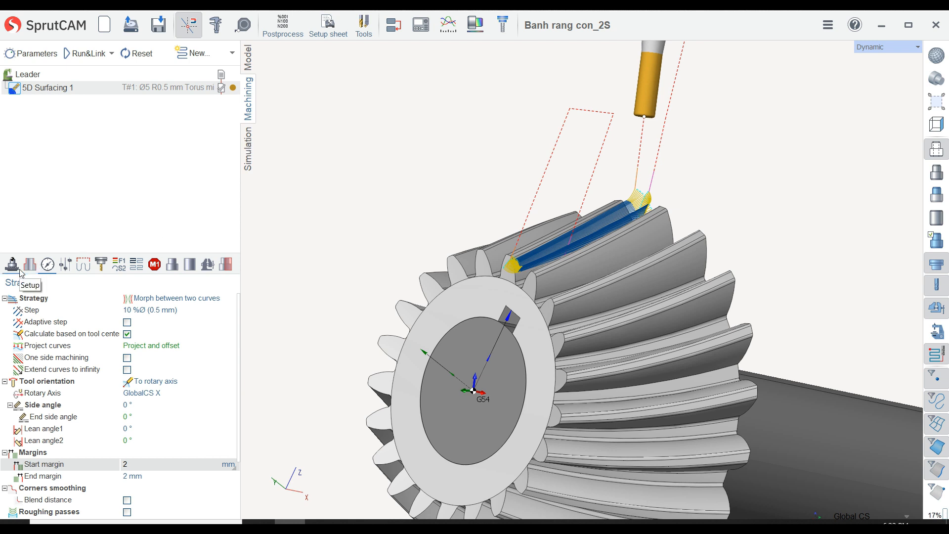
Step: Enable toolpath multiplication by axis and choose A (Axis A Position) as the multiplying axis
{"action": "left_click", "coordinate": [140, 271]}
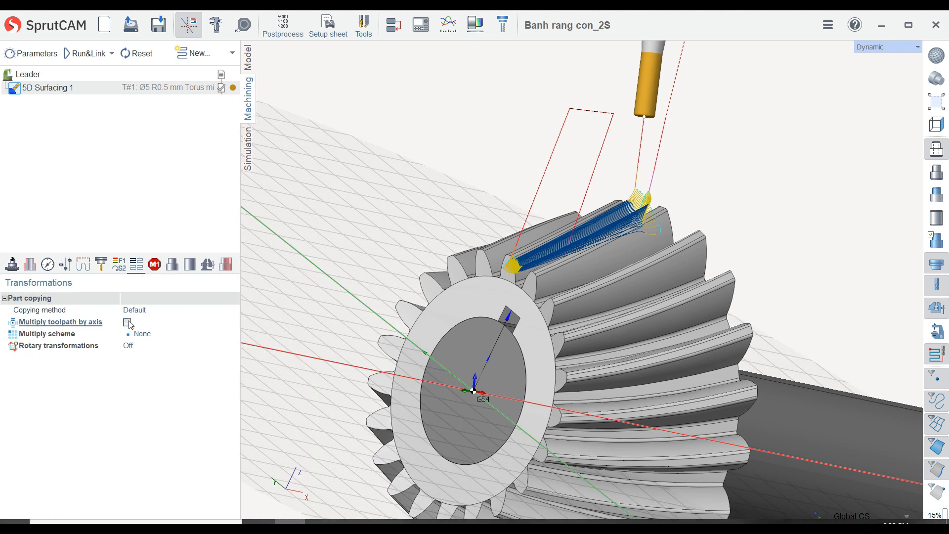
{"action": "left_click", "coordinate": [144, 325]}
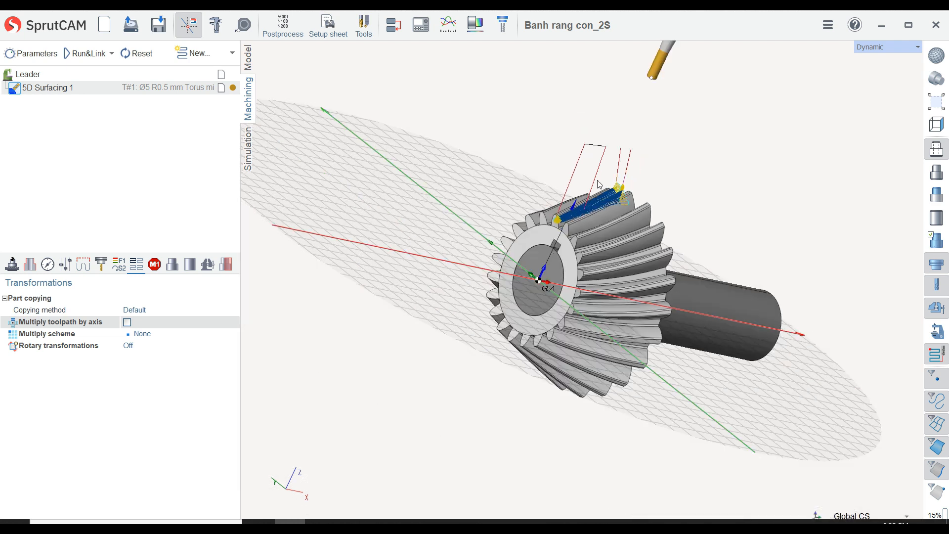
{"action": "left_click", "coordinate": [127, 323]}
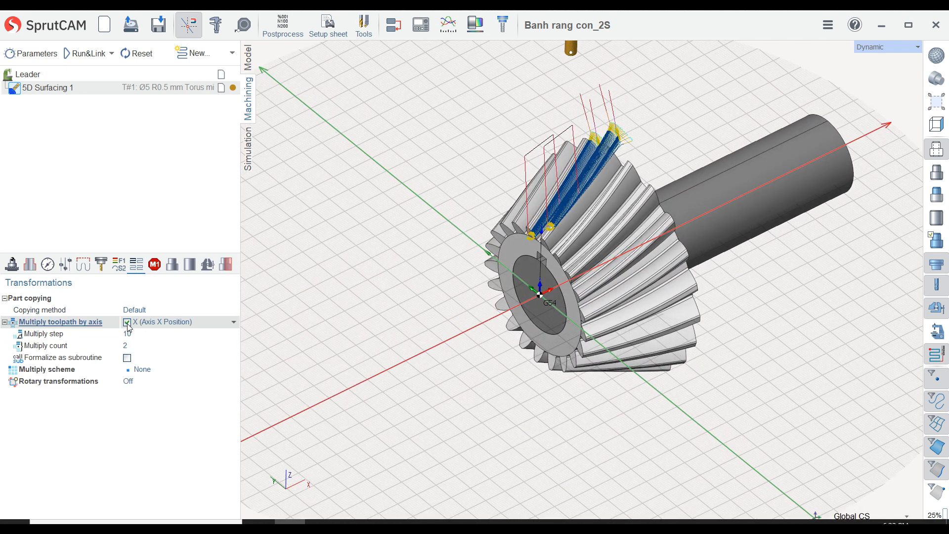
{"action": "left_click", "coordinate": [170, 324]}
{"action": "left_click", "coordinate": [170, 324]}
{"action": "left_click", "coordinate": [170, 324]}
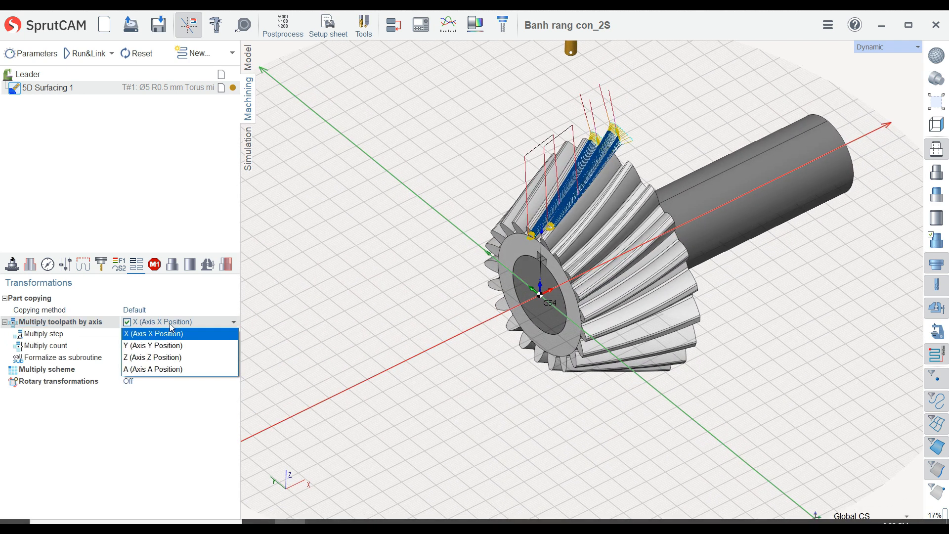
{"action": "left_click", "coordinate": [173, 369]}
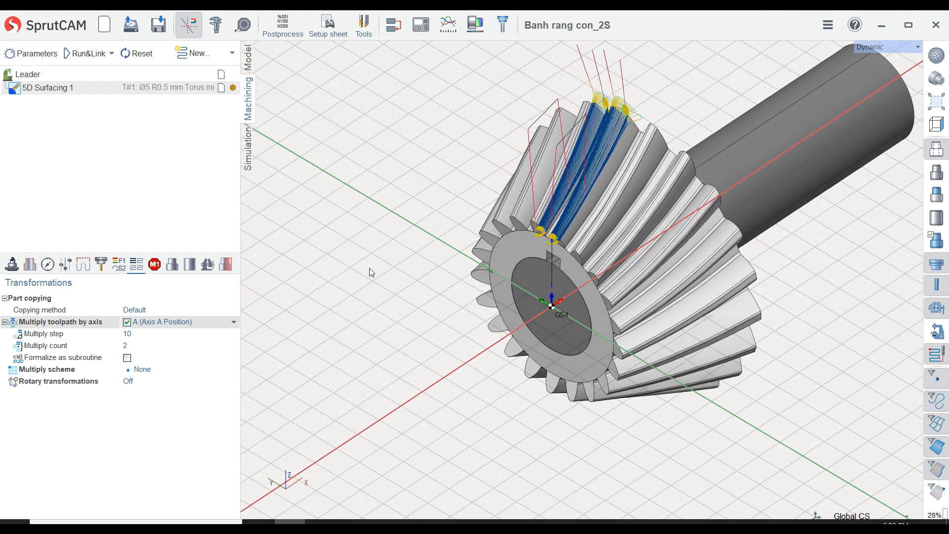
Step: Examine the gear teeth and the multiplied toolpath end-on, starting from the Right view
{"action": "left_click", "coordinate": [936, 124]}
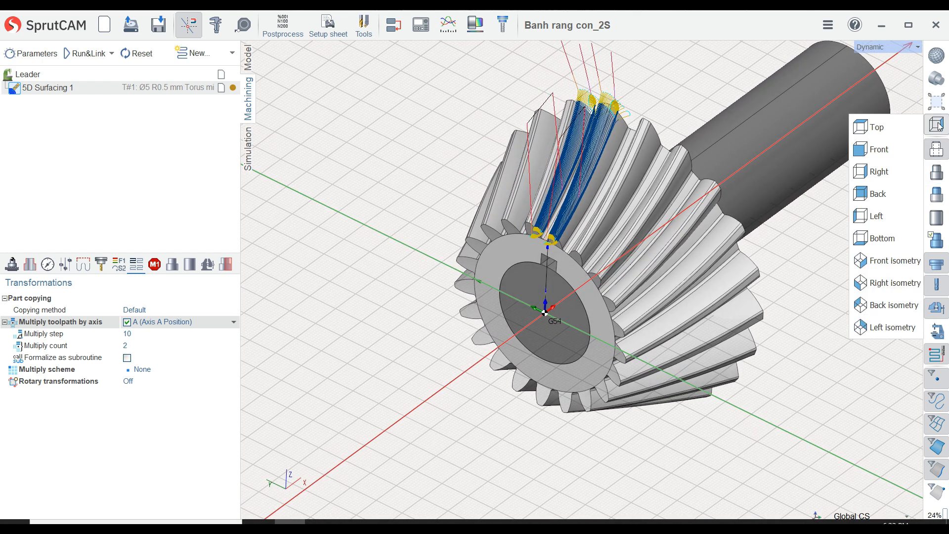
{"action": "left_click", "coordinate": [917, 174]}
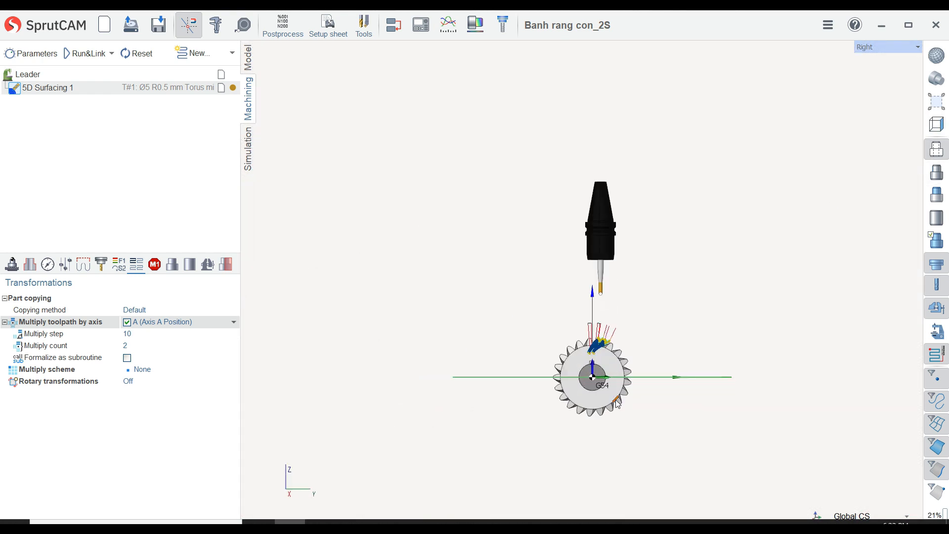
{"action": "scroll", "coordinate": [616, 400], "scroll_direction": "up", "scroll_amount": 7}
{"action": "mouse_move", "coordinate": [664, 231]}
{"action": "middle_mouse_down"}
{"action": "mouse_move", "coordinate": [685, 236]}
{"action": "mouse_move", "coordinate": [656, 237]}
{"action": "middle_mouse_up"}
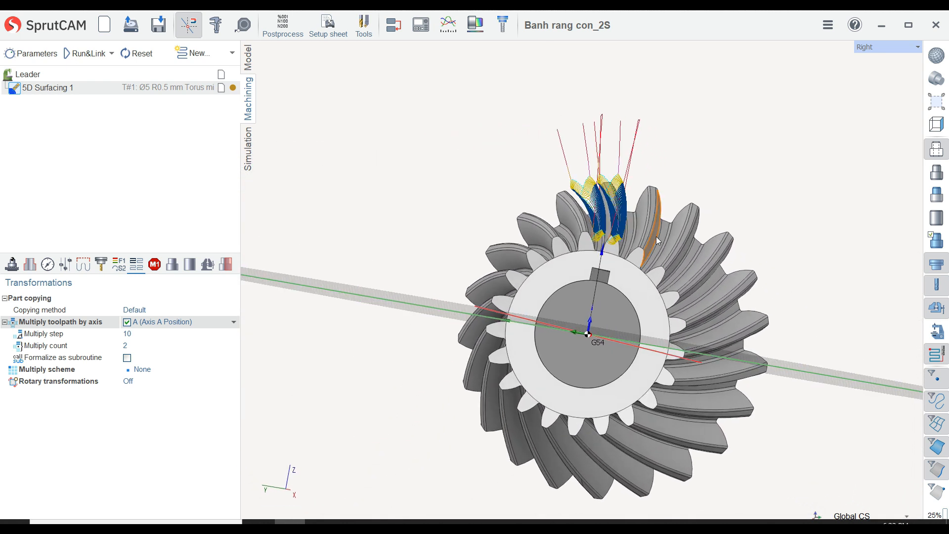
Step: Set the multiply step of the toolpath around axis A to 17.14286 and the multiply count to 21
{"action": "scroll", "coordinate": [657, 237], "scroll_direction": "up", "scroll_amount": 3}
{"action": "scroll", "coordinate": [511, 173], "scroll_direction": "down", "scroll_amount": 2}
{"action": "middle_click_drag", "start_coordinate": [512, 173], "coordinate": [507, 163]}
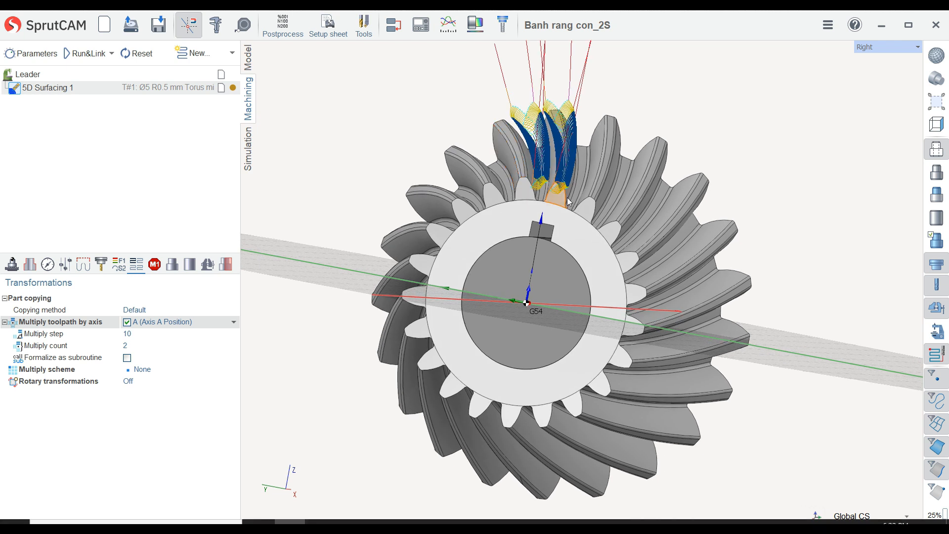
{"action": "left_click", "coordinate": [158, 334]}
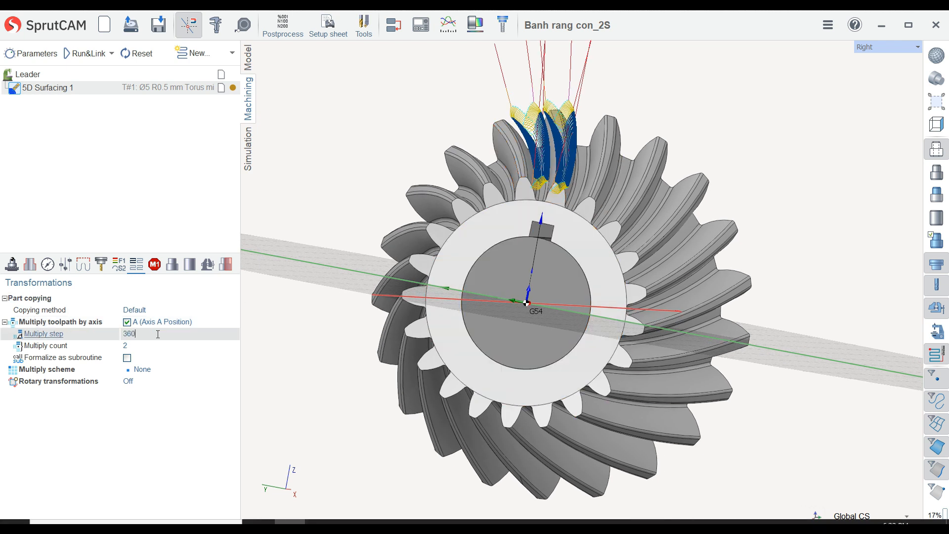
{"action": "key", "text": "Return"}
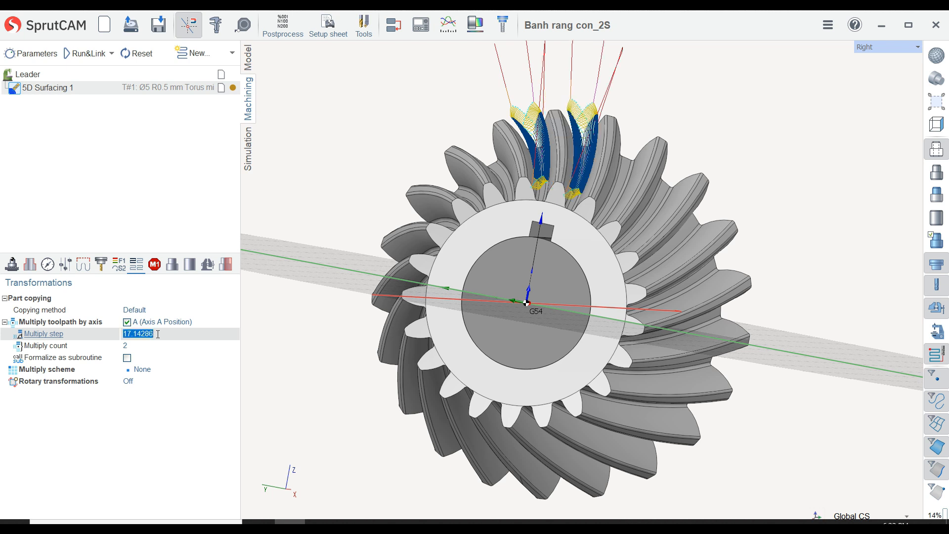
{"action": "left_click", "coordinate": [158, 346]}
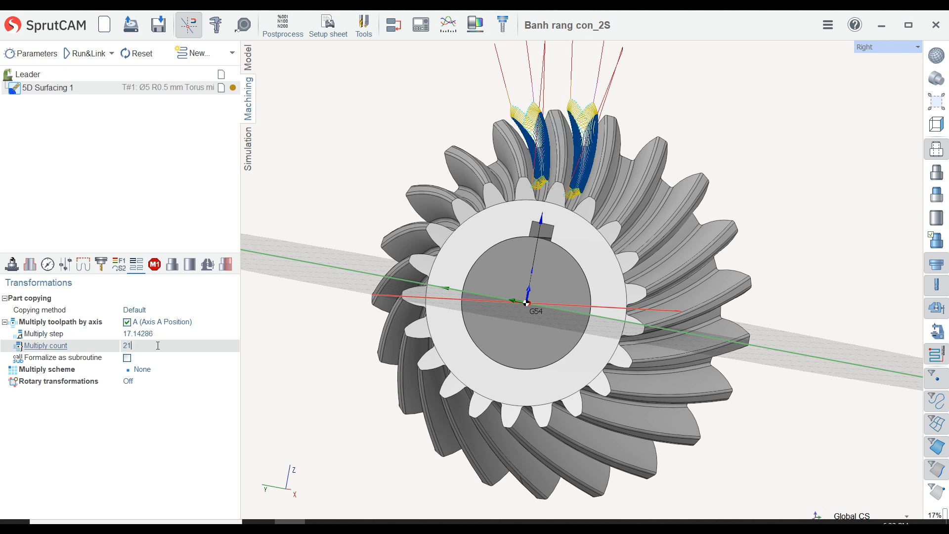
{"action": "type", "text": "21"}
{"action": "key", "text": "Return"}
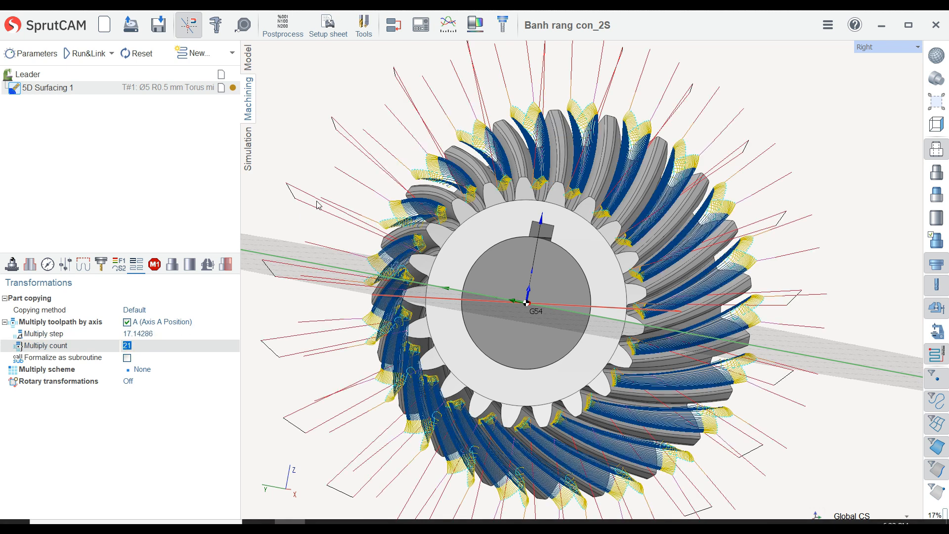
Step: Recalculate the 5D Surfacing operation with the multiplied toolpath and inspect the passes around the whole gear
{"action": "scroll", "coordinate": [510, 296], "scroll_direction": "down", "scroll_amount": 3}
{"action": "right_click_drag", "start_coordinate": [509, 297], "coordinate": [495, 242]}
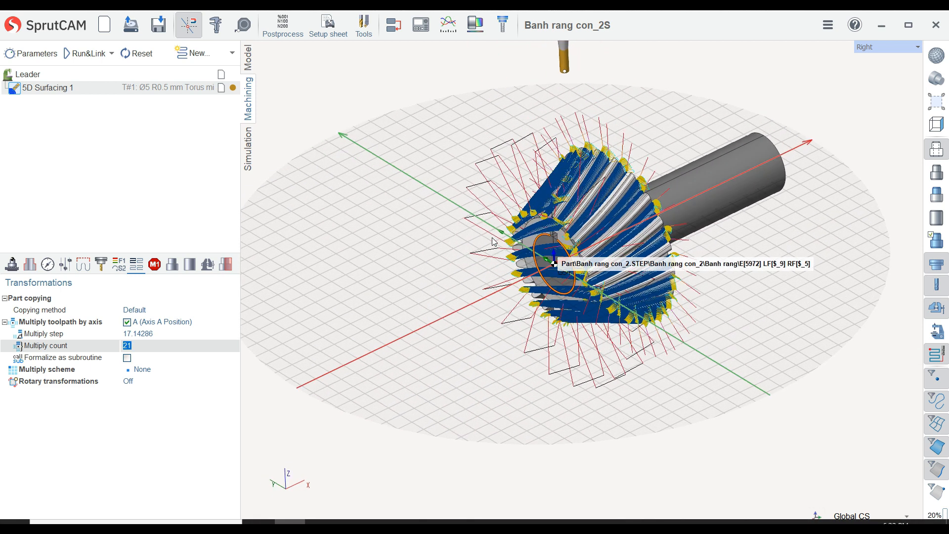
{"action": "left_click", "coordinate": [83, 59]}
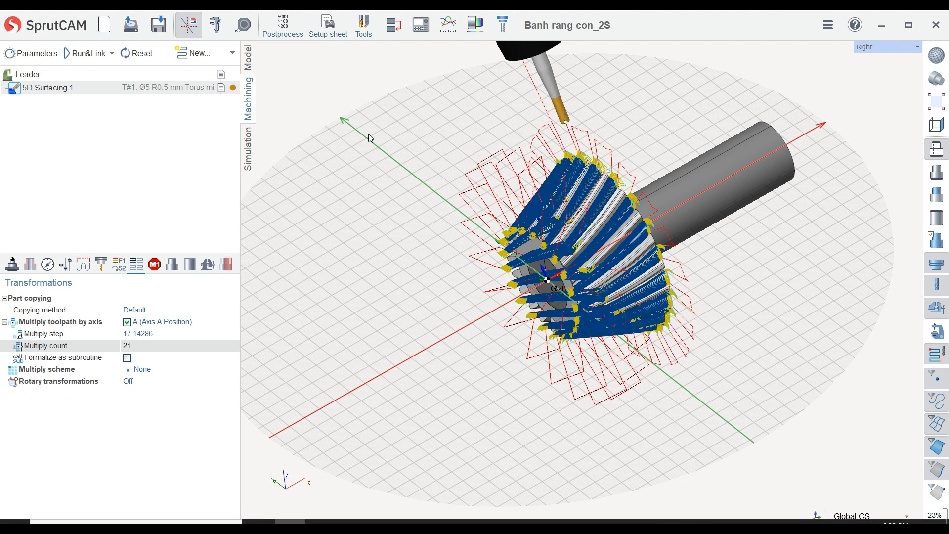
{"action": "mouse_move", "coordinate": [405, 142]}
{"action": "right_mouse_down"}
{"action": "mouse_move", "coordinate": [440, 148]}
{"action": "mouse_move", "coordinate": [417, 134]}
{"action": "right_mouse_up"}
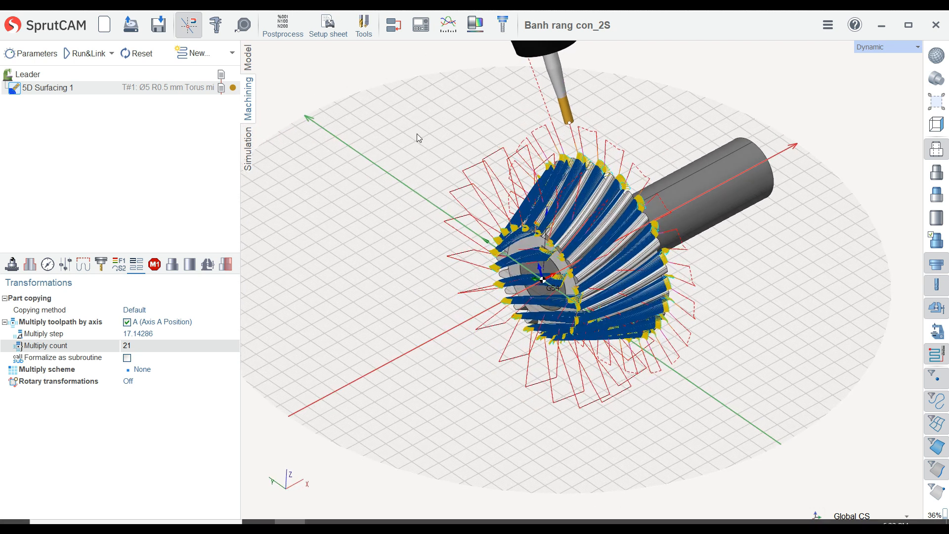
Step: Switch to the machining simulation of the operation and close the floating status window with the machining time
{"action": "left_click", "coordinate": [249, 146]}
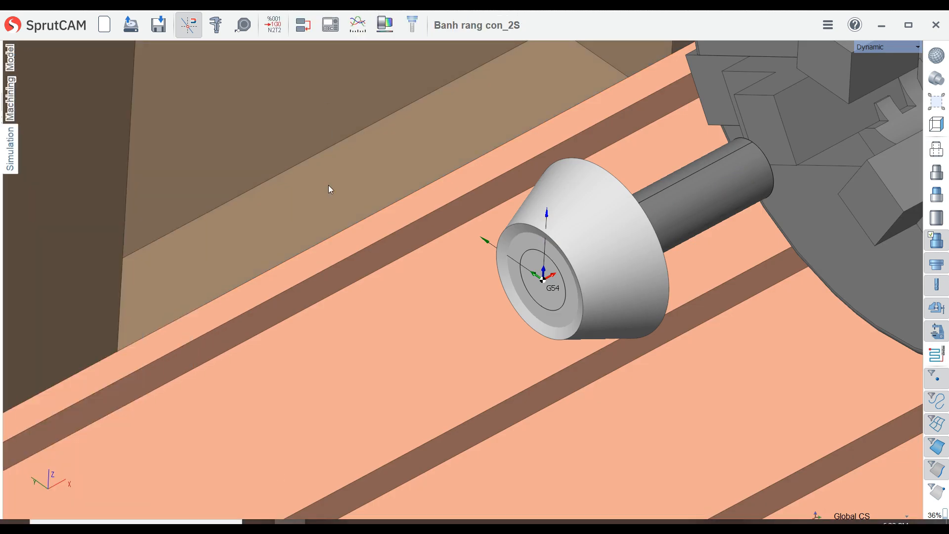
{"action": "scroll", "coordinate": [448, 220], "scroll_direction": "down", "scroll_amount": 3}
{"action": "left_click", "coordinate": [12, 151]}
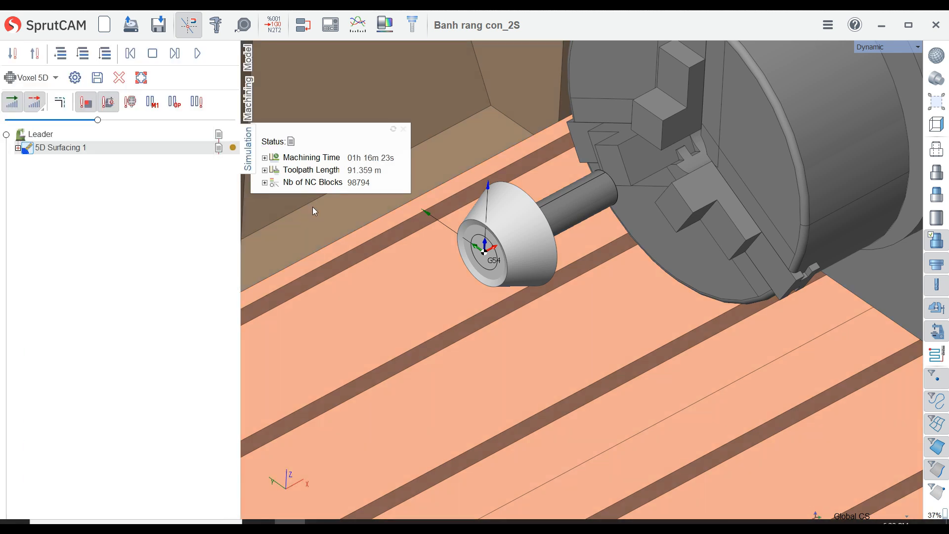
{"action": "left_click", "coordinate": [250, 111]}
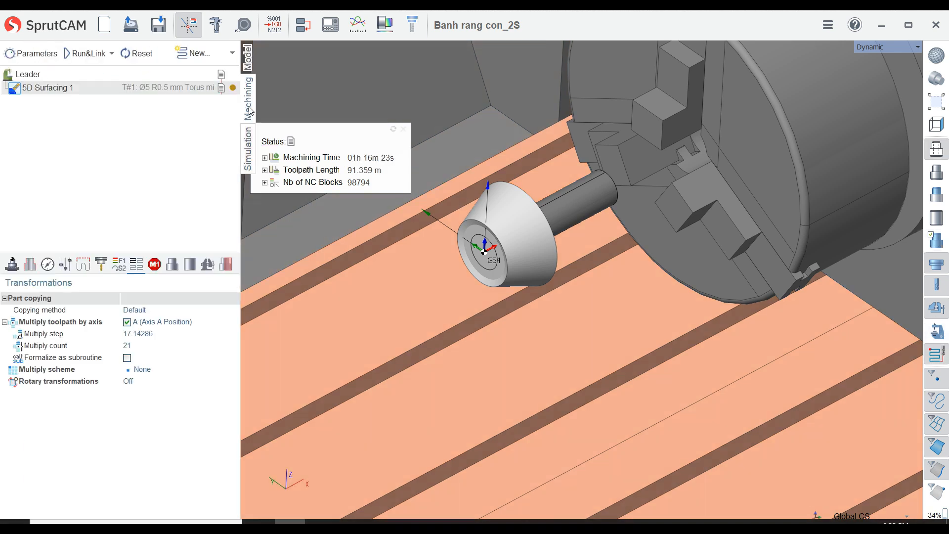
{"action": "left_click", "coordinate": [249, 148]}
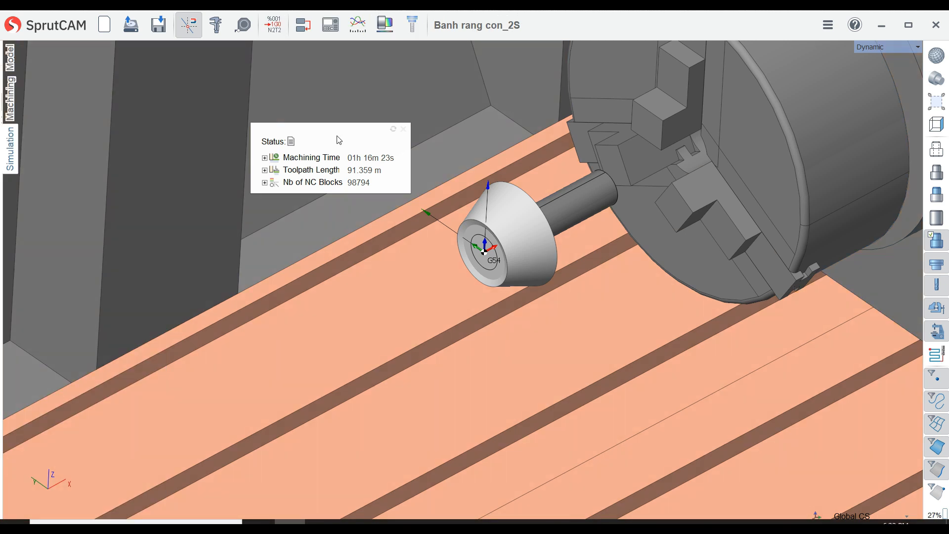
{"action": "left_click_drag", "start_coordinate": [339, 141], "coordinate": [309, 192]}
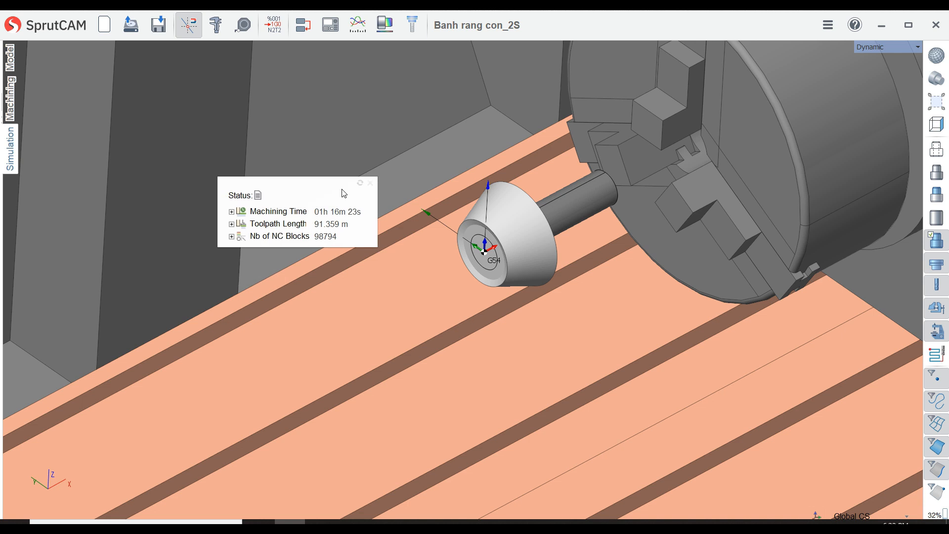
{"action": "left_click", "coordinate": [9, 155]}
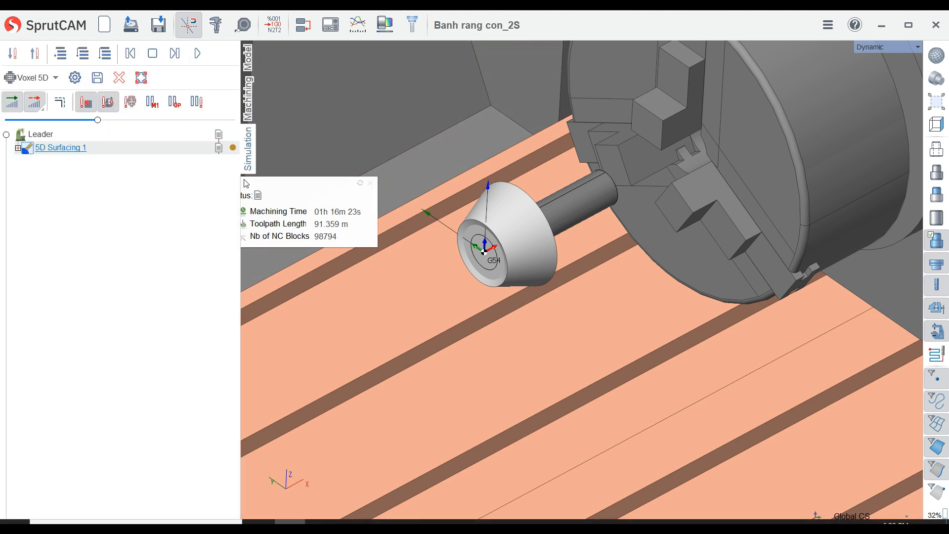
{"action": "left_click", "coordinate": [370, 184]}
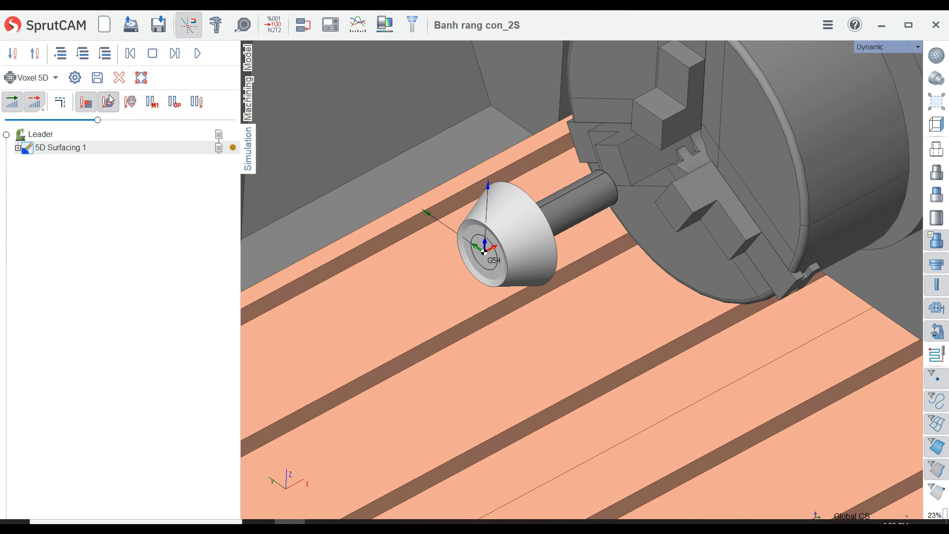
Step: Run the machining simulation of the 5D Surfacing operation and watch closely as the cutter enters the conical blank
{"action": "left_click", "coordinate": [82, 54]}
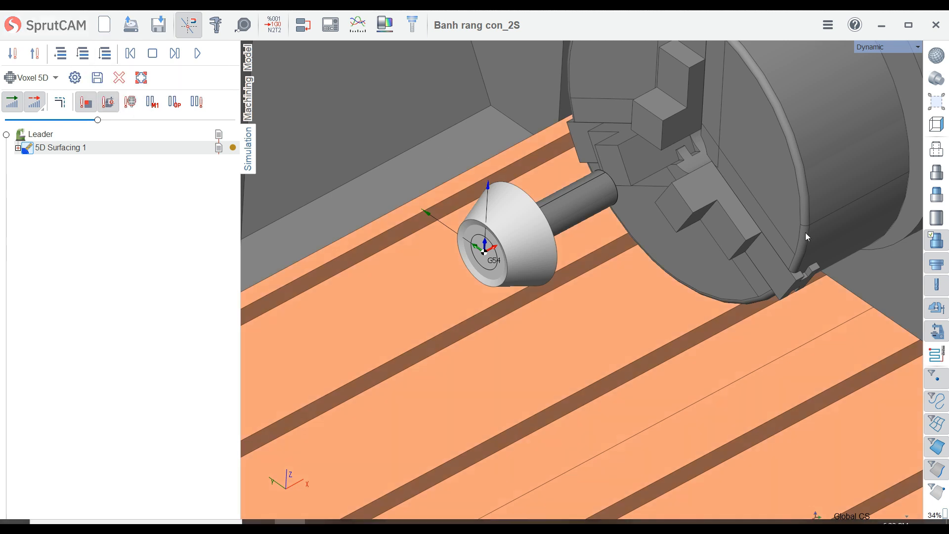
{"action": "scroll", "coordinate": [518, 278], "scroll_direction": "down", "scroll_amount": 5}
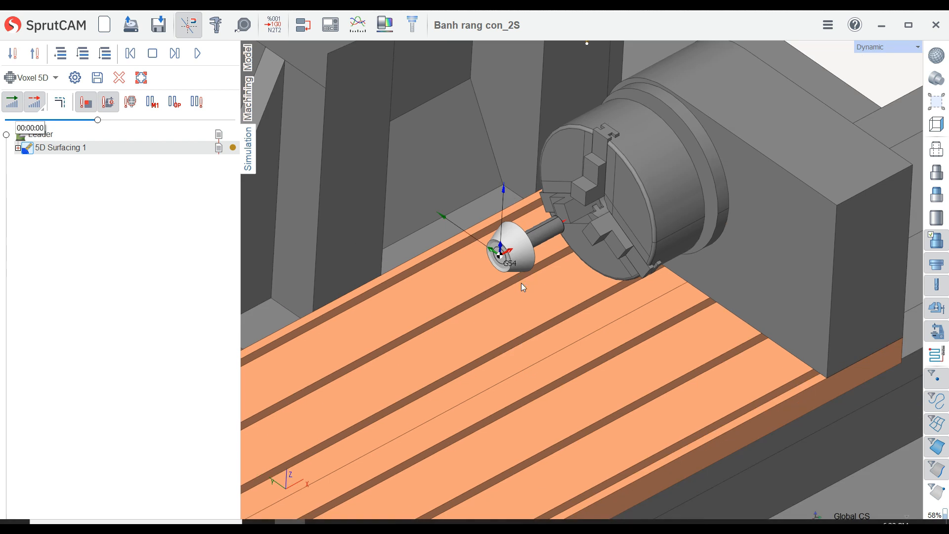
{"action": "left_click", "coordinate": [196, 54]}
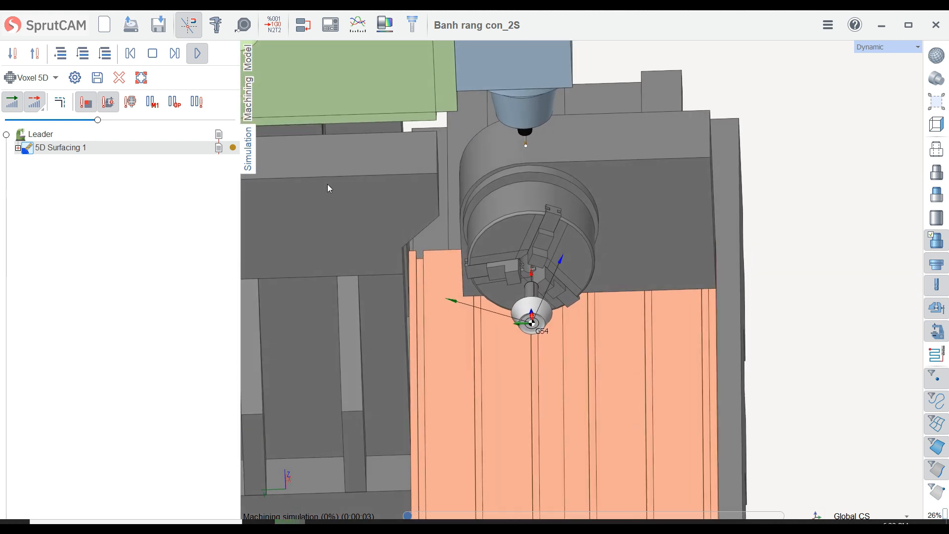
{"action": "left_click_drag", "start_coordinate": [106, 122], "coordinate": [114, 124]}
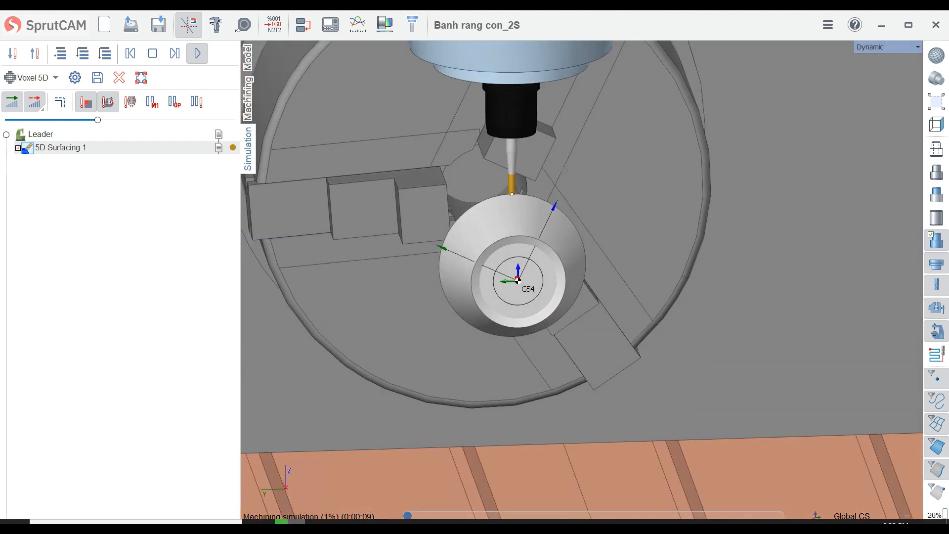
{"action": "middle_click_drag", "start_coordinate": [563, 169], "coordinate": [555, 188]}
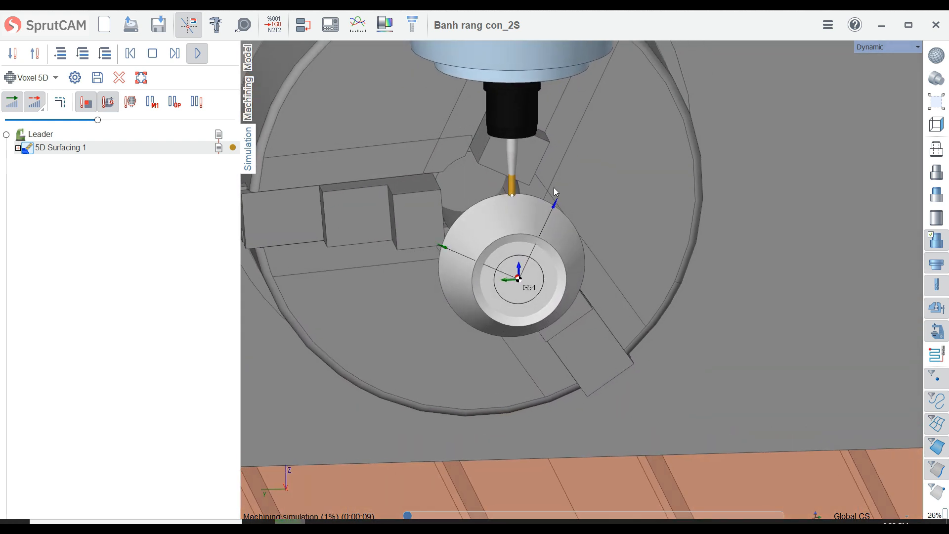
{"action": "scroll", "coordinate": [533, 197], "scroll_direction": "up", "scroll_amount": 5}
{"action": "middle_click_drag", "start_coordinate": [494, 194], "coordinate": [449, 204]}
{"action": "scroll", "coordinate": [435, 188], "scroll_direction": "up", "scroll_amount": 2}
{"action": "scroll", "coordinate": [450, 203], "scroll_direction": "down", "scroll_amount": 5}
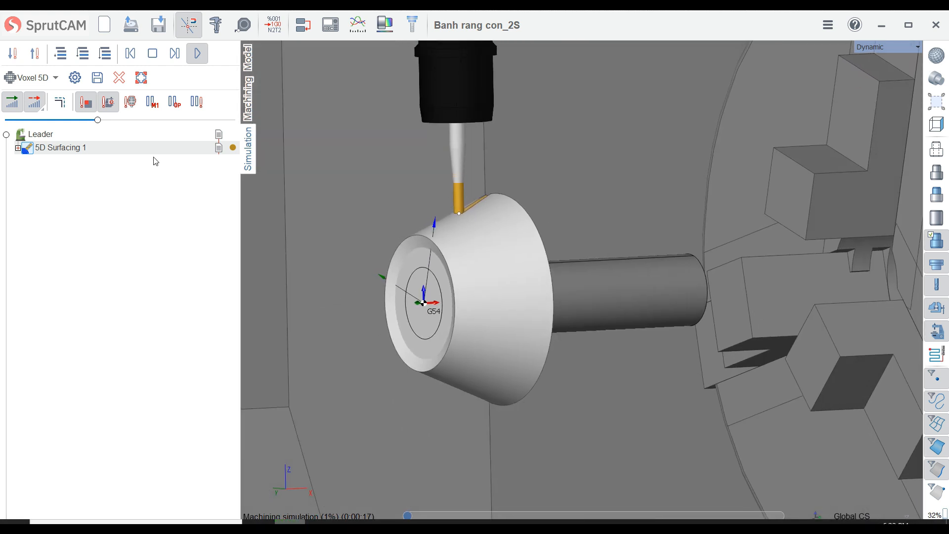
Step: Increase the simulation's movement speed in two small increments and examine the first tooth gap being cut from several angles
{"action": "left_click_drag", "start_coordinate": [109, 122], "coordinate": [118, 121]}
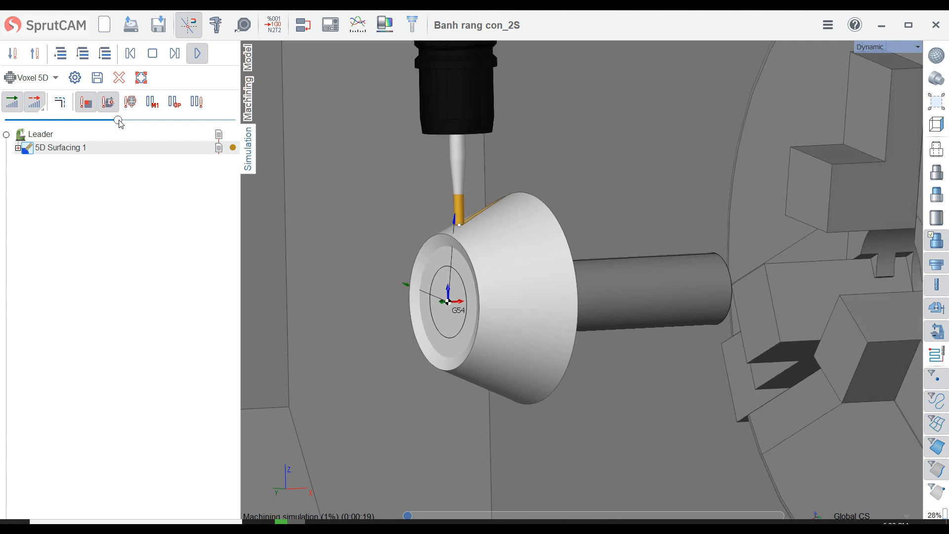
{"action": "scroll", "coordinate": [472, 230], "scroll_direction": "up", "scroll_amount": 2}
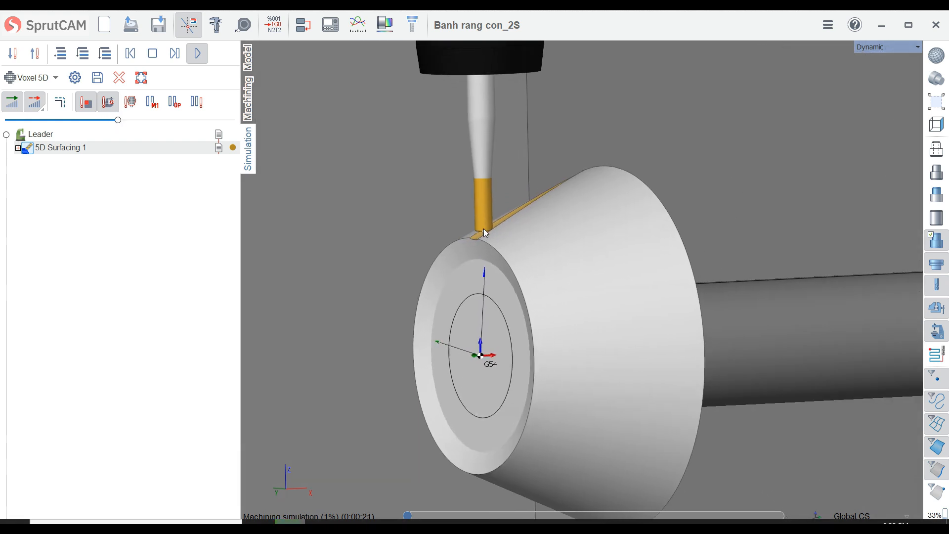
{"action": "right_click_drag", "start_coordinate": [484, 229], "coordinate": [549, 227]}
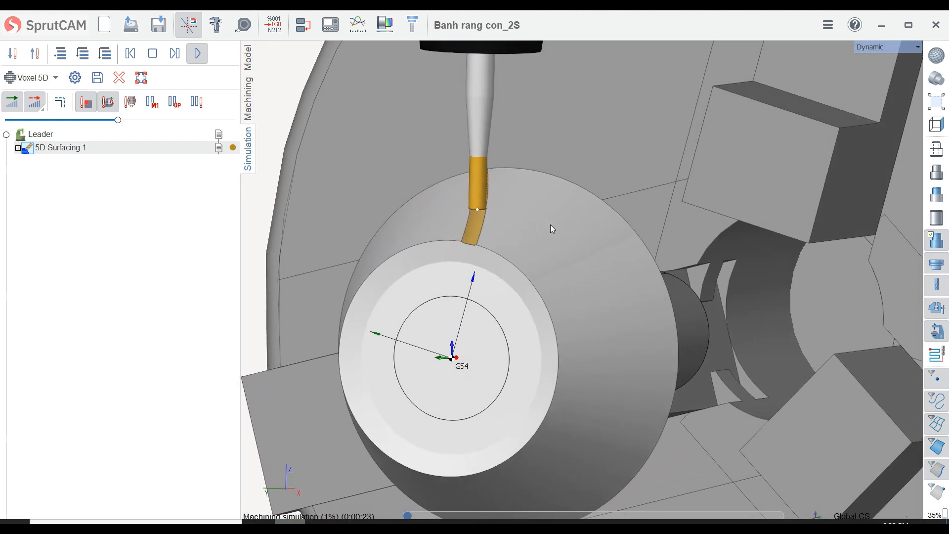
{"action": "mouse_move", "coordinate": [122, 122]}
{"action": "left_mouse_down"}
{"action": "mouse_move", "coordinate": [207, 123]}
{"action": "mouse_move", "coordinate": [131, 122]}
{"action": "left_mouse_up"}
{"action": "scroll", "coordinate": [432, 185], "scroll_direction": "down", "scroll_amount": 4}
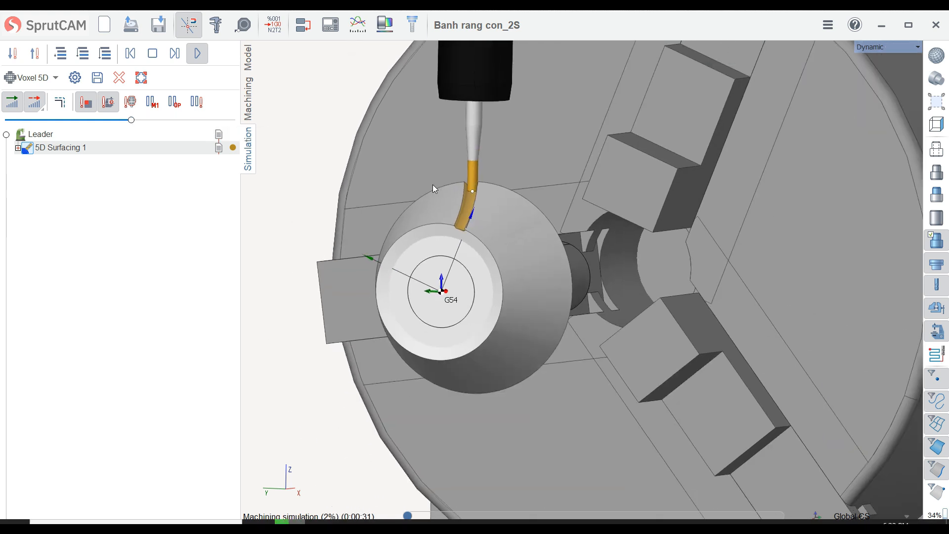
{"action": "right_click_drag", "start_coordinate": [432, 185], "coordinate": [598, 213]}
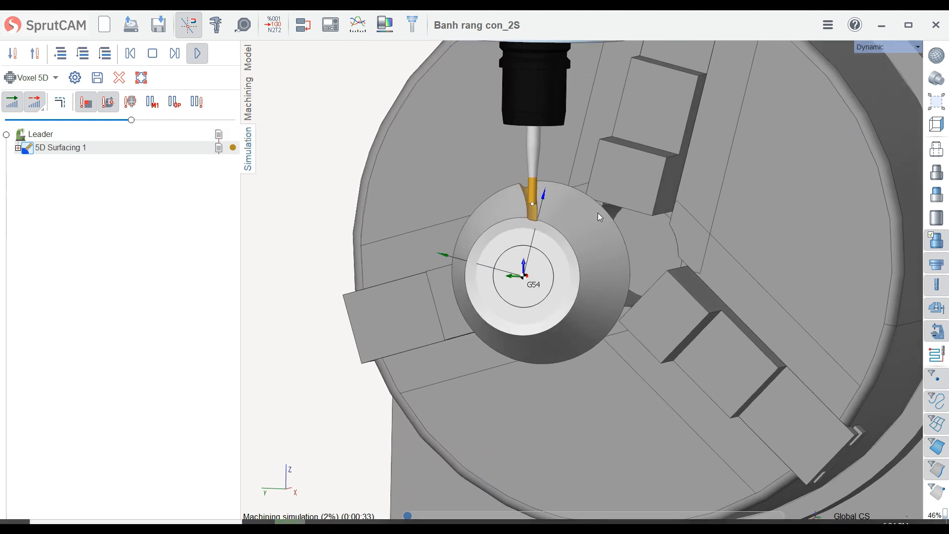
{"action": "scroll", "coordinate": [512, 201], "scroll_direction": "up", "scroll_amount": 3}
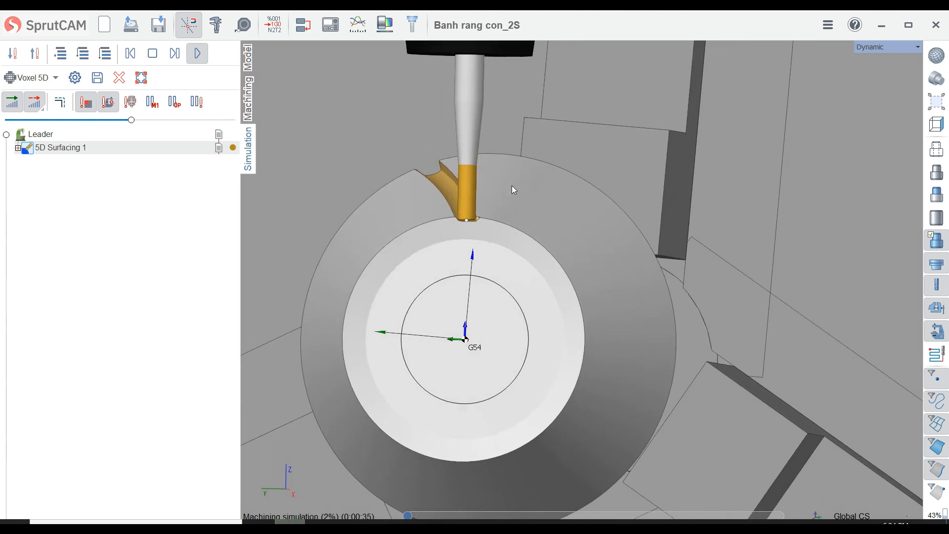
{"action": "scroll", "coordinate": [512, 185], "scroll_direction": "down", "scroll_amount": 2}
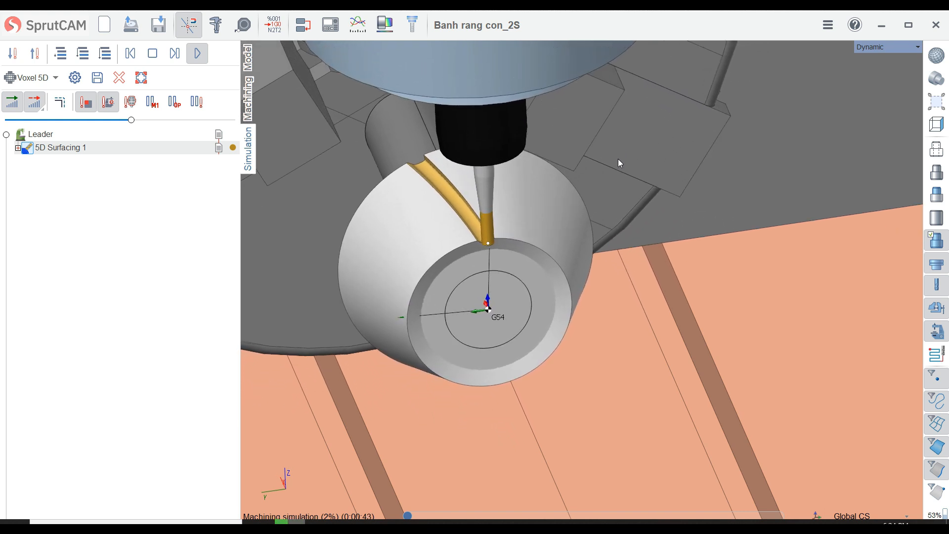
Step: Raise the simulation's movement speed to about 60% of its range and let cutting continue into the second tooth gap
{"action": "left_click_drag", "start_coordinate": [132, 120], "coordinate": [170, 120]}
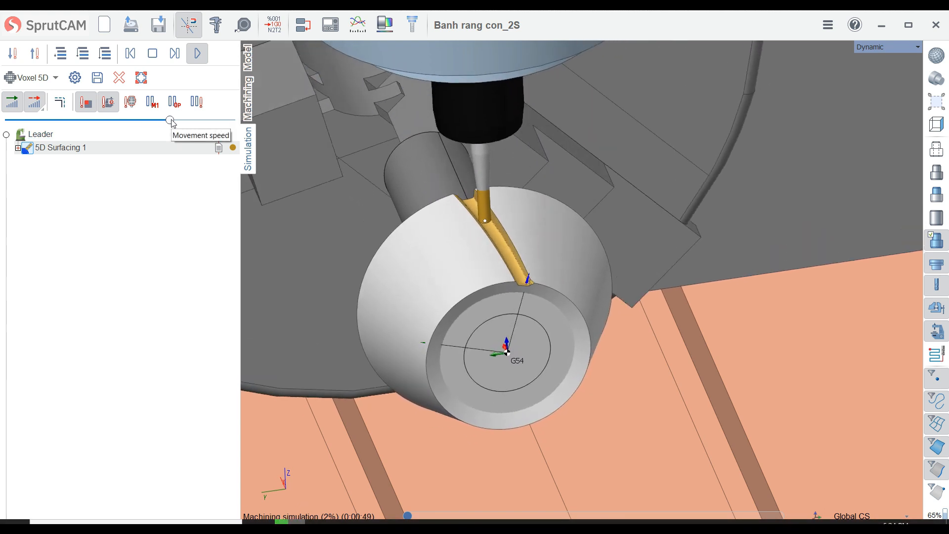
{"action": "mouse_move", "coordinate": [171, 121]}
{"action": "left_mouse_down"}
{"action": "mouse_move", "coordinate": [188, 121]}
{"action": "mouse_move", "coordinate": [161, 128]}
{"action": "left_mouse_up"}
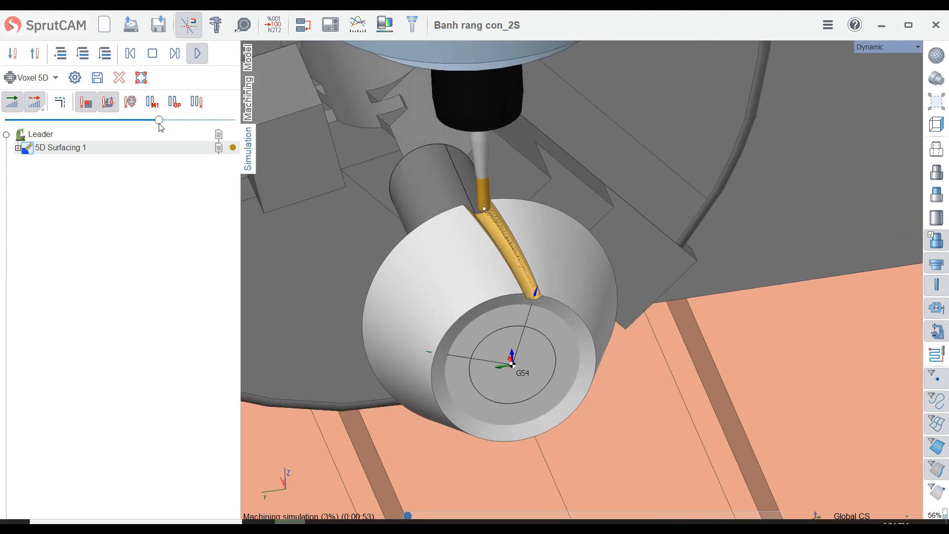
{"action": "mouse_move", "coordinate": [162, 125]}
{"action": "left_mouse_down"}
{"action": "mouse_move", "coordinate": [182, 124]}
{"action": "mouse_move", "coordinate": [145, 121]}
{"action": "left_mouse_up"}
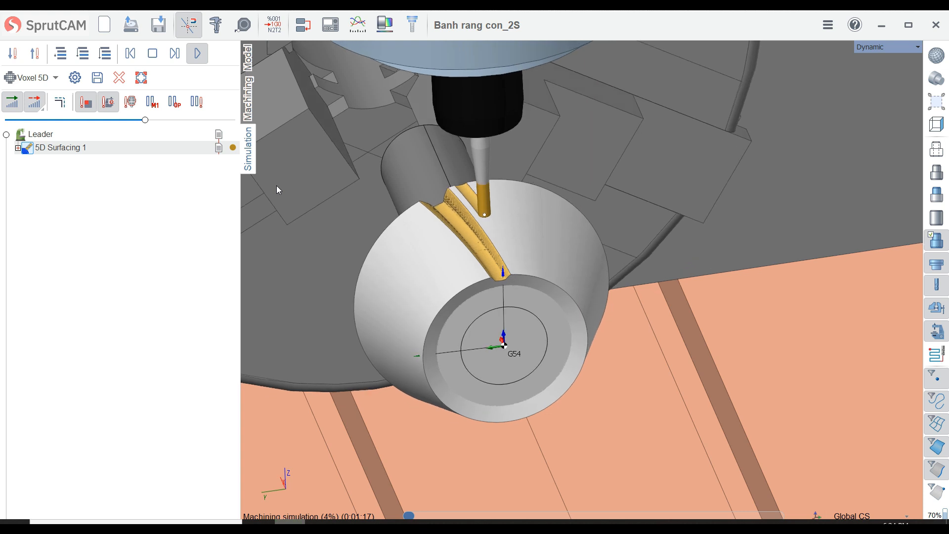
Step: Pause the simulation and inspect the machined tooth gap up close, briefly showing the colour-coded deviation comparison
{"action": "left_click", "coordinate": [197, 54]}
{"action": "scroll", "coordinate": [466, 232], "scroll_direction": "up", "scroll_amount": 6}
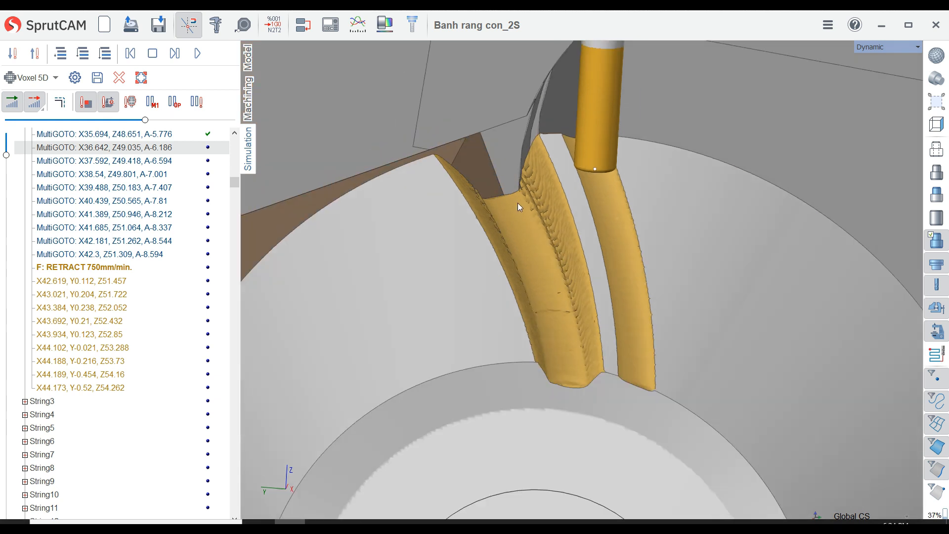
{"action": "scroll", "coordinate": [518, 203], "scroll_direction": "down", "scroll_amount": 6}
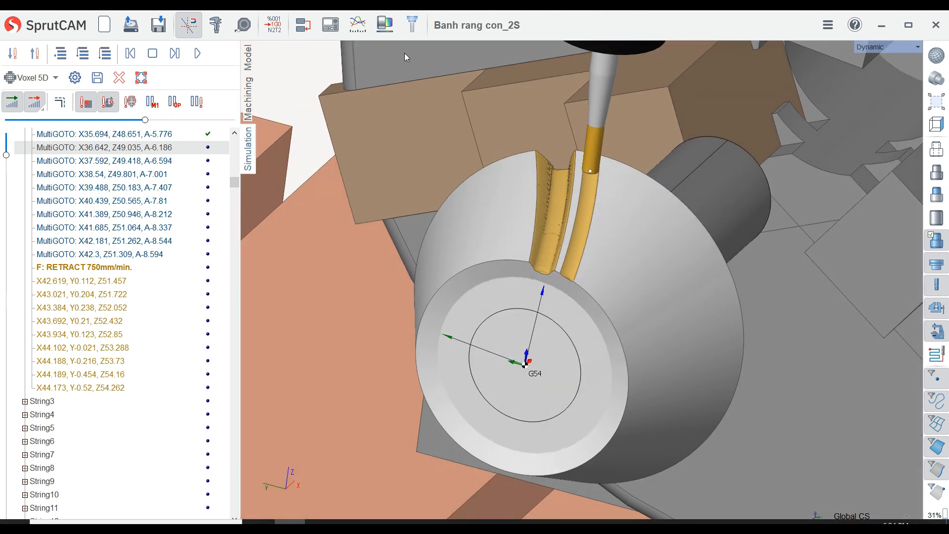
{"action": "left_click", "coordinate": [388, 30]}
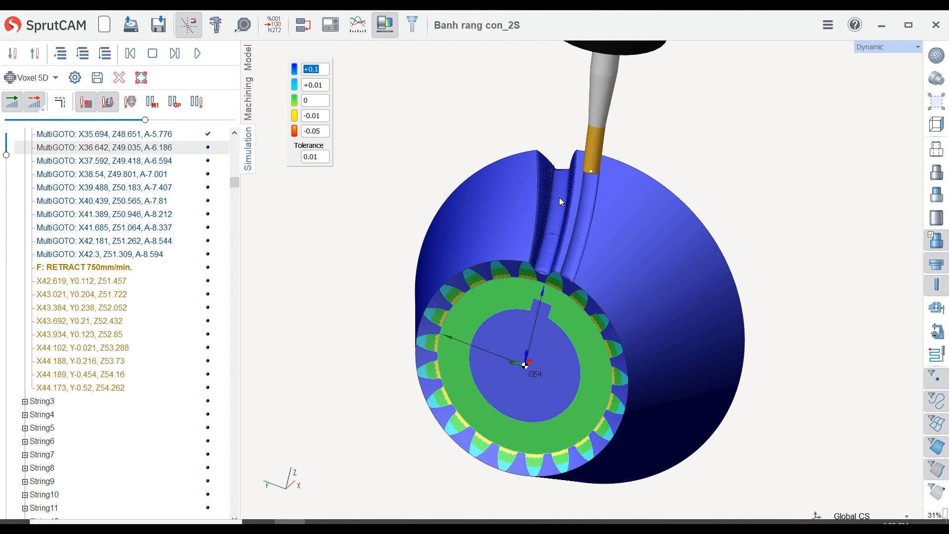
{"action": "left_click", "coordinate": [386, 26]}
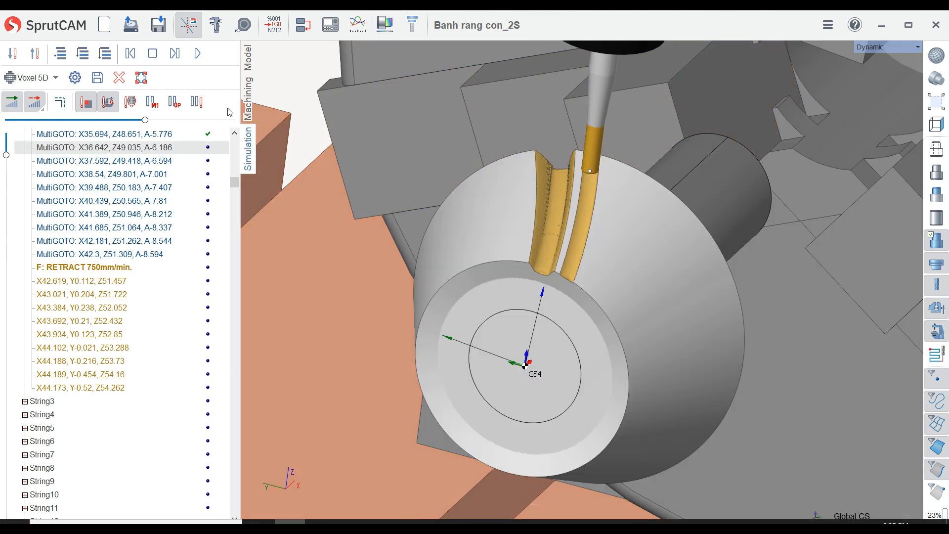
Step: Duplicate the 5D Surfacing 1 operation in the machining operation list
{"action": "left_click", "coordinate": [250, 97]}
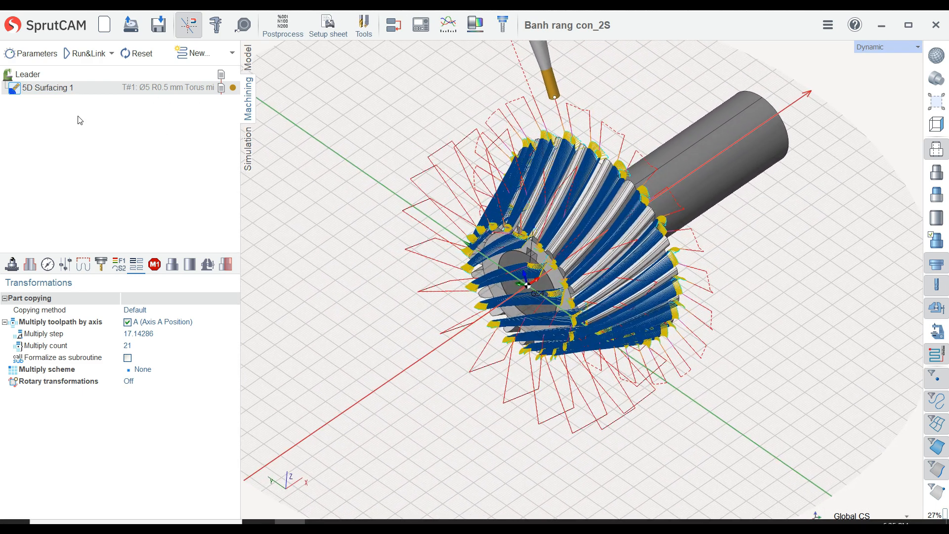
{"action": "right_click", "coordinate": [45, 94]}
{"action": "left_click", "coordinate": [78, 115]}
{"action": "right_click", "coordinate": [54, 92]}
{"action": "left_click", "coordinate": [82, 138]}
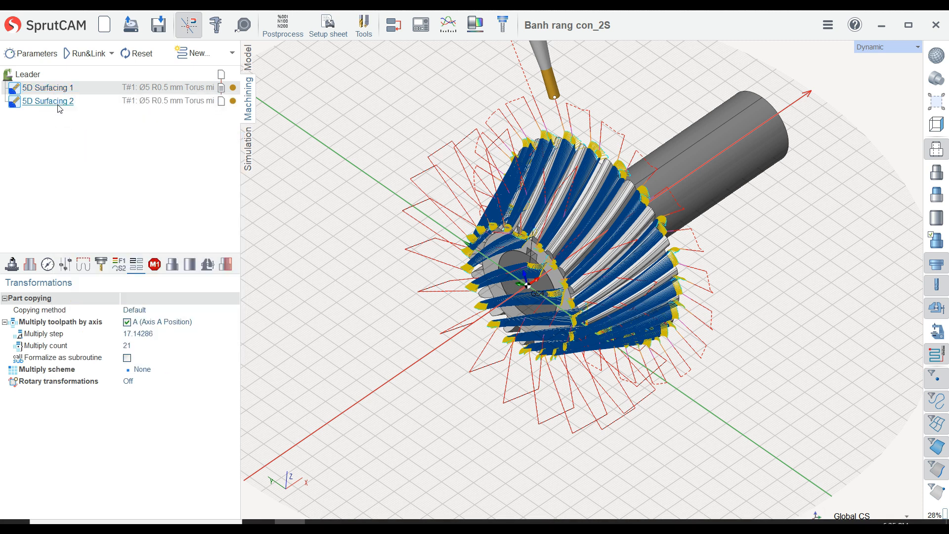
Step: Assign the Ø3 R0.5 mm Torus mill from the project tools to the 5D Surfacing 2 operation
{"action": "left_click", "coordinate": [59, 104]}
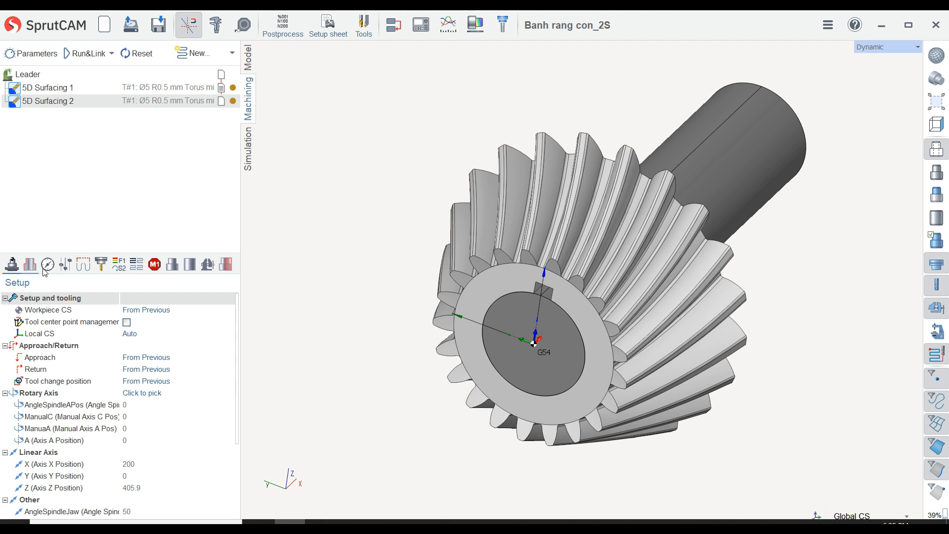
{"action": "left_click", "coordinate": [107, 272]}
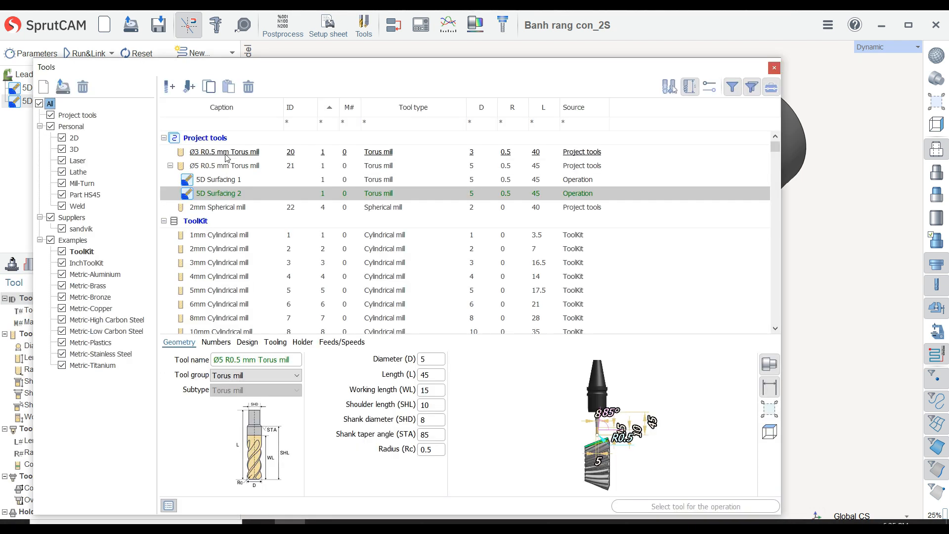
{"action": "left_click", "coordinate": [227, 154]}
{"action": "left_click", "coordinate": [686, 507]}
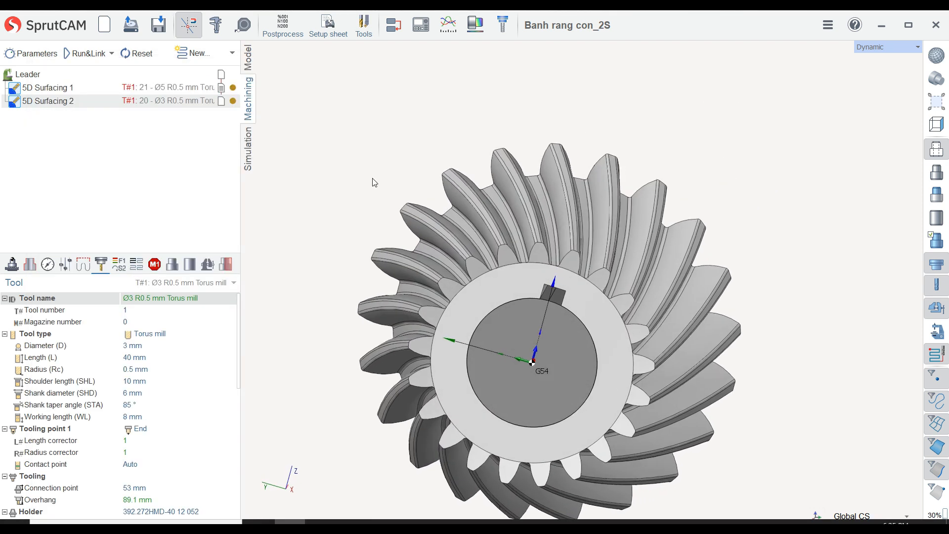
Step: Review the job assignment and parameters of 5D Surfacing 2, and set its strategy's start and end margins to 4 mm
{"action": "left_click", "coordinate": [29, 264]}
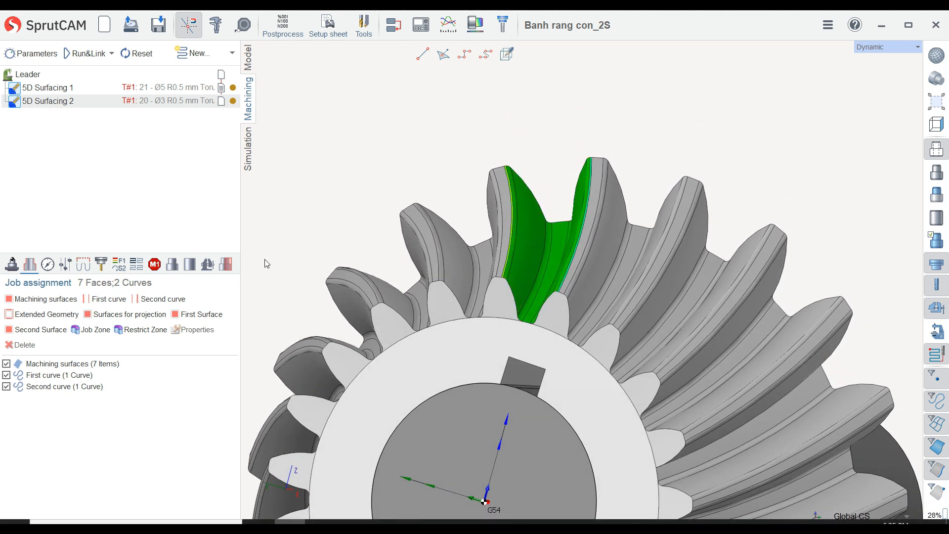
{"action": "left_click", "coordinate": [64, 270]}
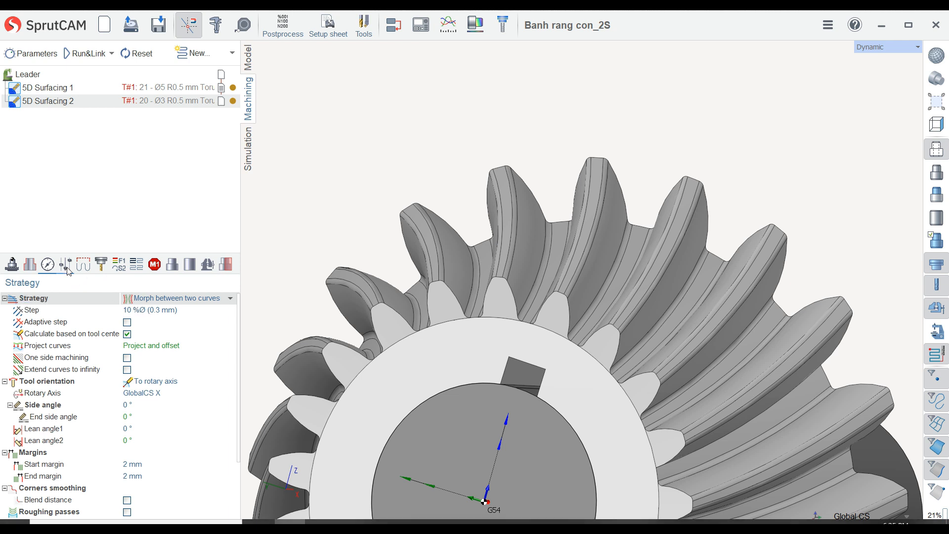
{"action": "left_click", "coordinate": [67, 268]}
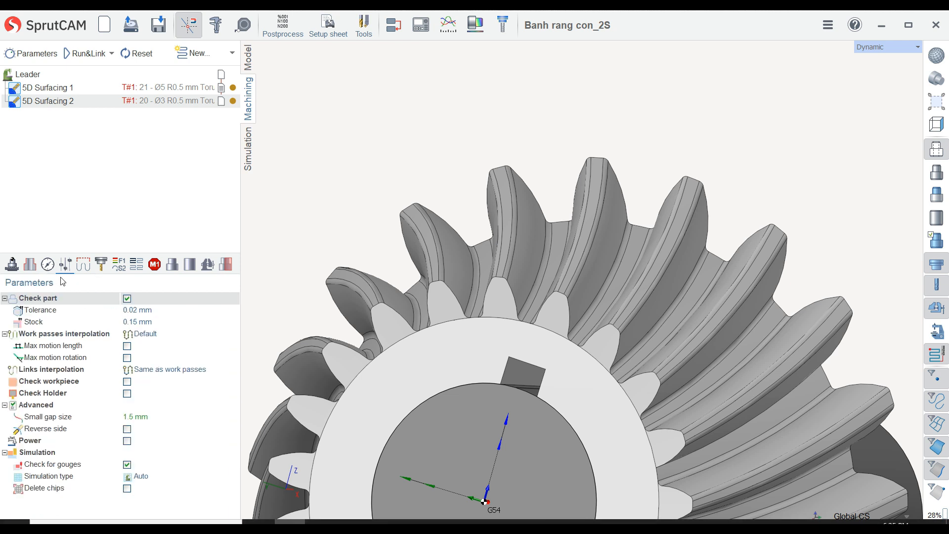
{"action": "left_click", "coordinate": [60, 271]}
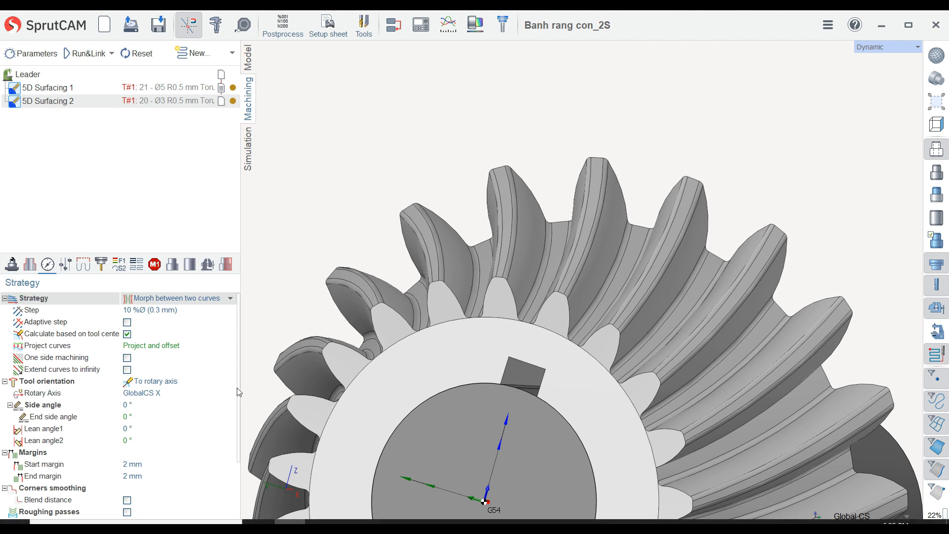
{"action": "scroll", "coordinate": [212, 410], "scroll_direction": "down", "scroll_amount": 4}
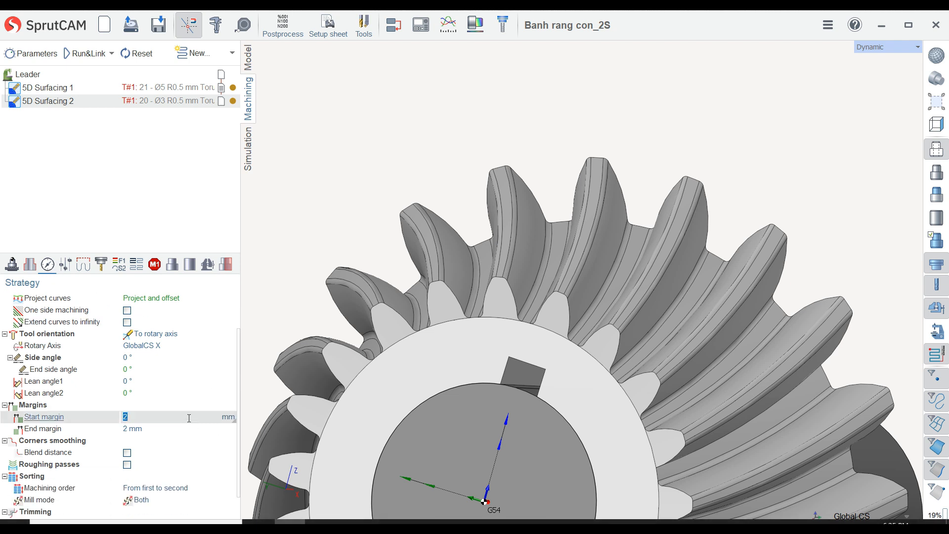
{"action": "type", "text": "4"}
{"action": "left_click", "coordinate": [184, 428]}
{"action": "type", "text": "4"}
{"action": "left_click", "coordinate": [181, 418]}
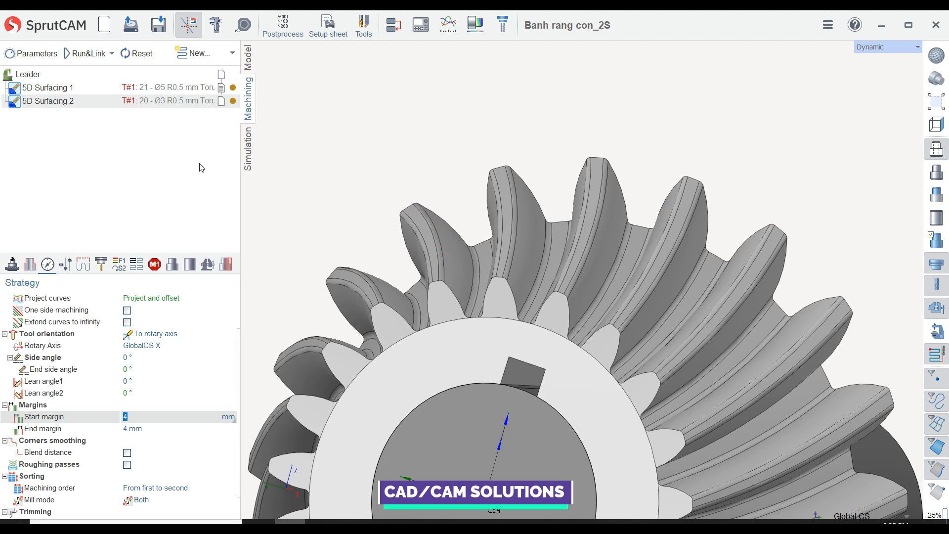
Step: Turn off toolpath multiplication by axis A for 5D Surfacing 2 and calculate its toolpath for the single tooth gap
{"action": "left_click", "coordinate": [134, 271]}
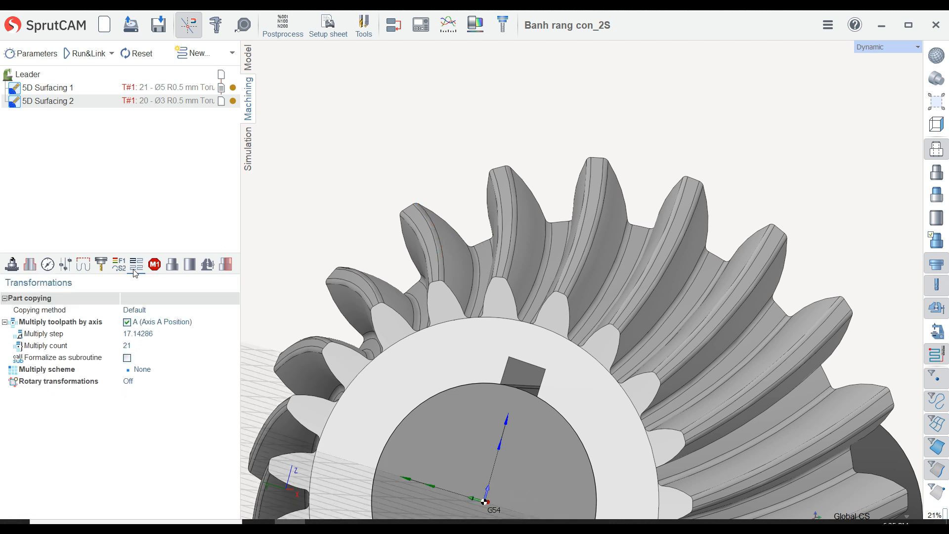
{"action": "left_click", "coordinate": [129, 324]}
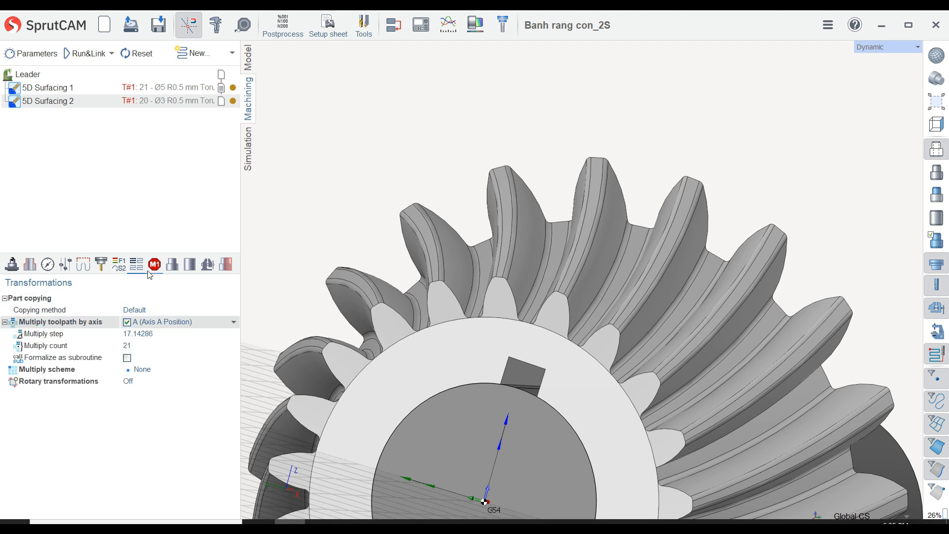
{"action": "left_click", "coordinate": [127, 323]}
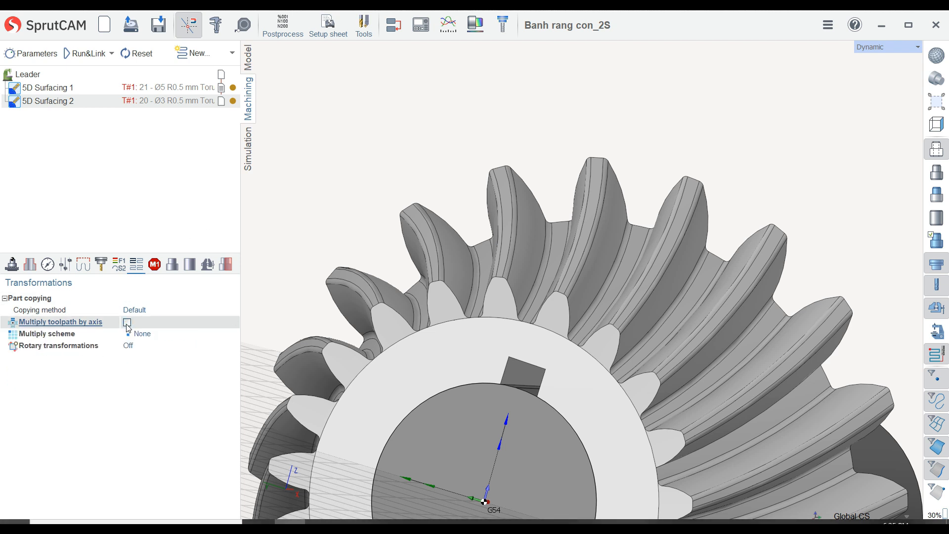
{"action": "left_click", "coordinate": [30, 266]}
{"action": "left_click", "coordinate": [49, 267]}
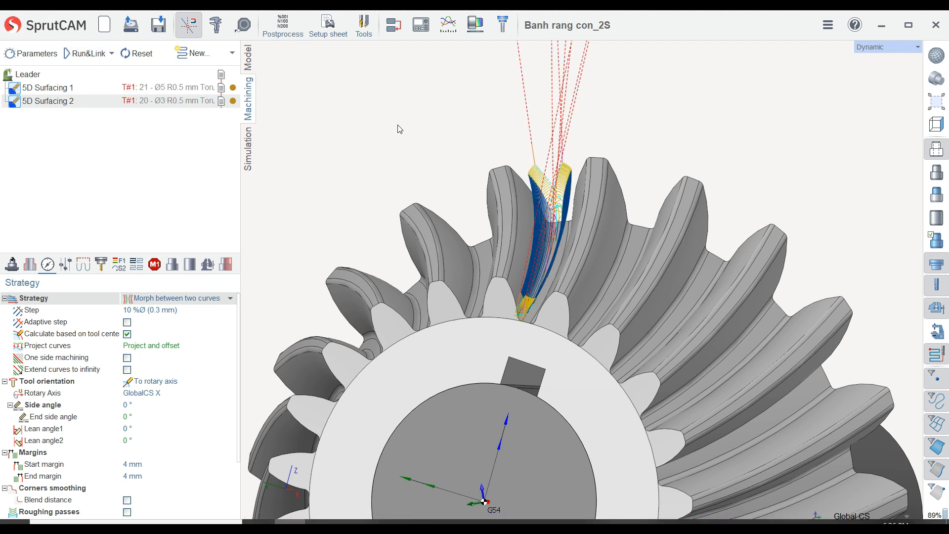
Step: Set the start and end margins of 5D Surfacing 2 to 5 mm and recalculate its toolpath
{"action": "scroll", "coordinate": [481, 170], "scroll_direction": "up", "scroll_amount": 4}
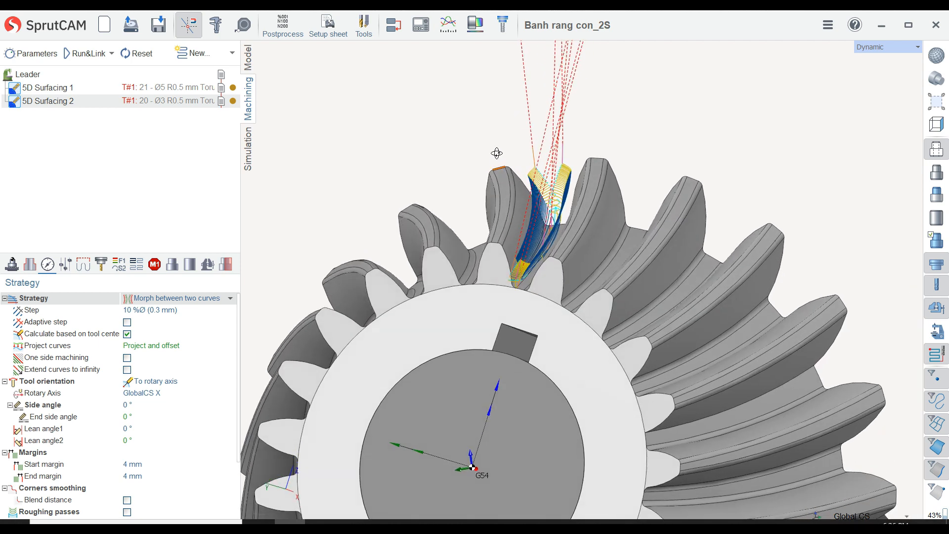
{"action": "right_click_drag", "start_coordinate": [498, 150], "coordinate": [532, 182]}
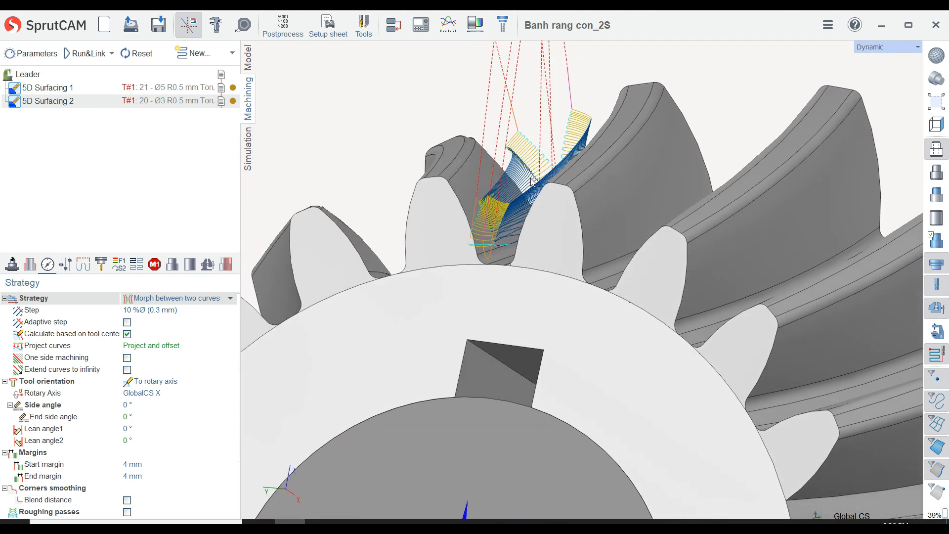
{"action": "left_click", "coordinate": [153, 466]}
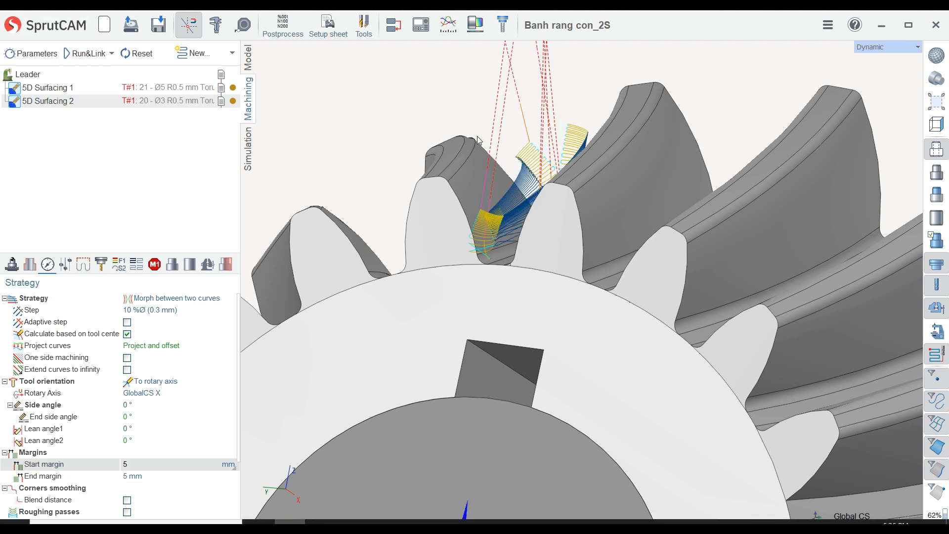
{"action": "scroll", "coordinate": [525, 168], "scroll_direction": "up", "scroll_amount": 5}
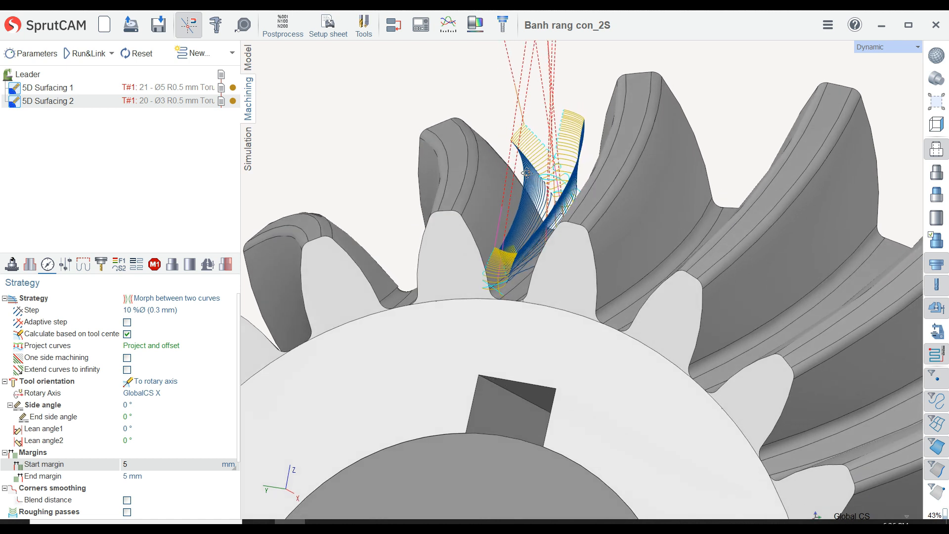
{"action": "scroll", "coordinate": [518, 160], "scroll_direction": "down", "scroll_amount": 1}
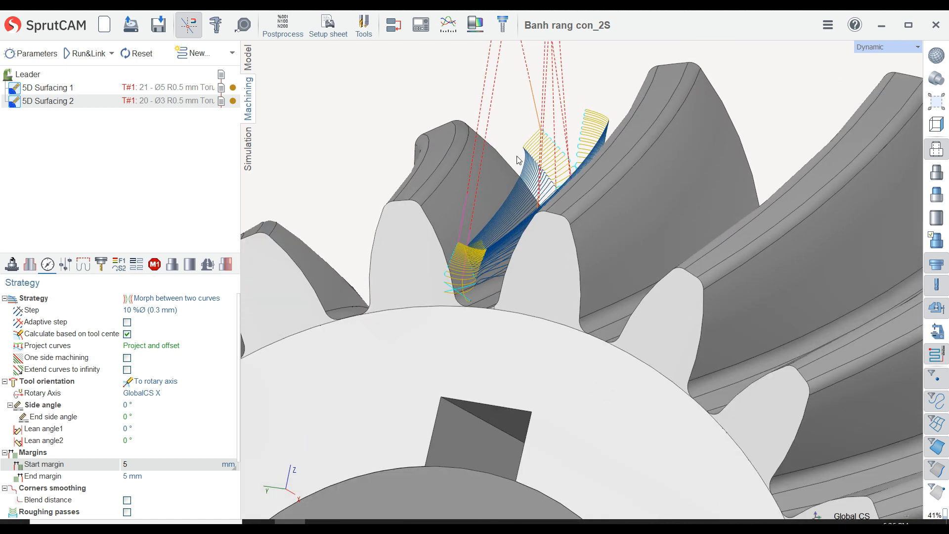
Step: Compare the 5D Surfacing 2 toolpath with that of 5D Surfacing 1 around the tooth gap, up close and from several angles
{"action": "left_click", "coordinate": [234, 88]}
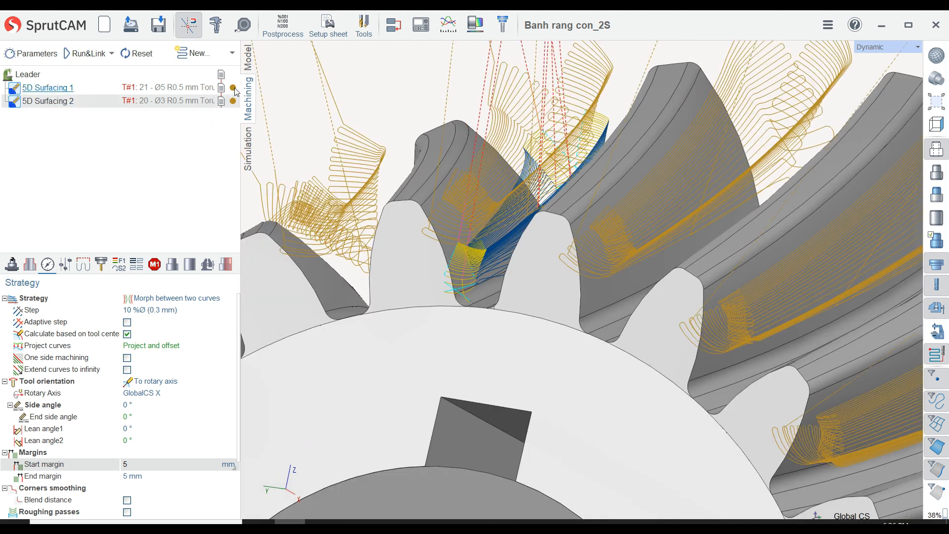
{"action": "middle_click_drag", "start_coordinate": [498, 184], "coordinate": [435, 156]}
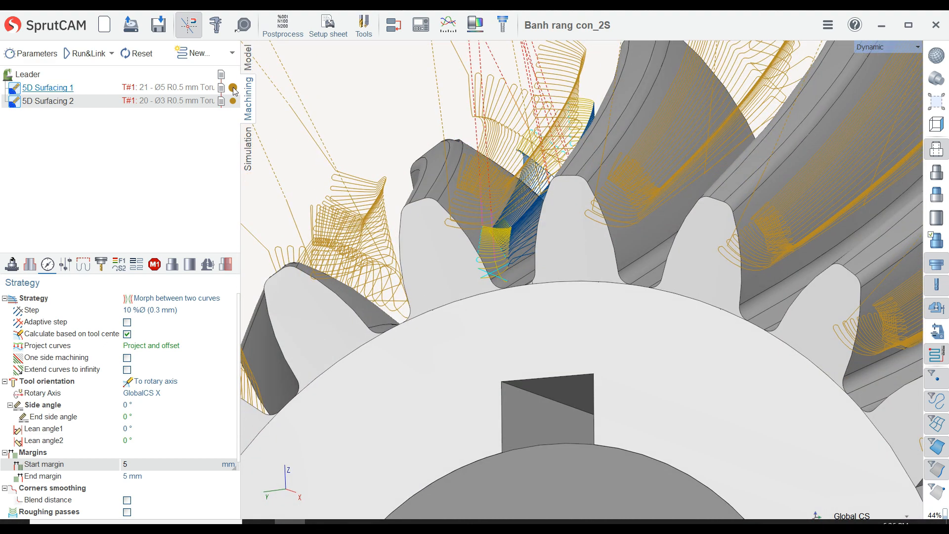
{"action": "middle_click_drag", "start_coordinate": [501, 147], "coordinate": [490, 208]}
{"action": "scroll", "coordinate": [499, 173], "scroll_direction": "down", "scroll_amount": 4}
{"action": "scroll", "coordinate": [494, 223], "scroll_direction": "up", "scroll_amount": 2}
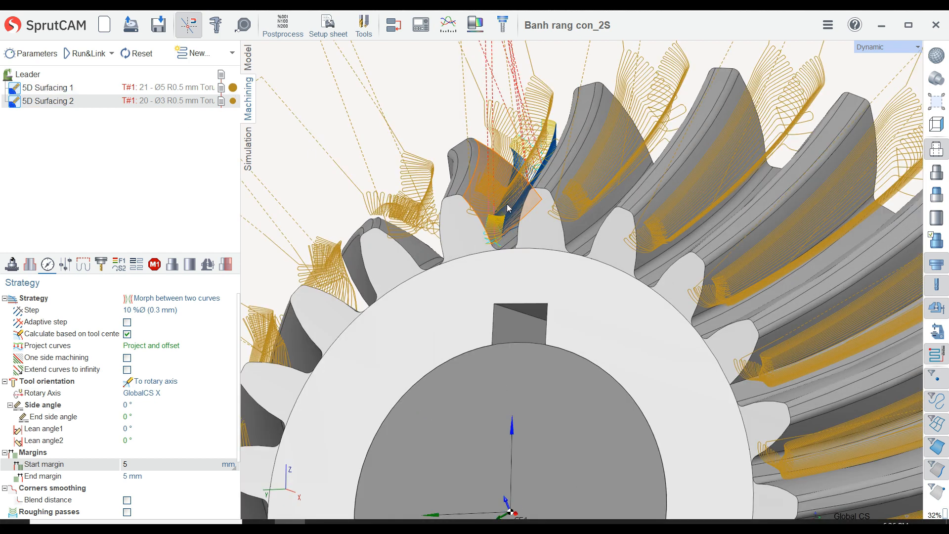
{"action": "middle_click_drag", "start_coordinate": [510, 207], "coordinate": [440, 195]}
{"action": "scroll", "coordinate": [437, 195], "scroll_direction": "up", "scroll_amount": 3}
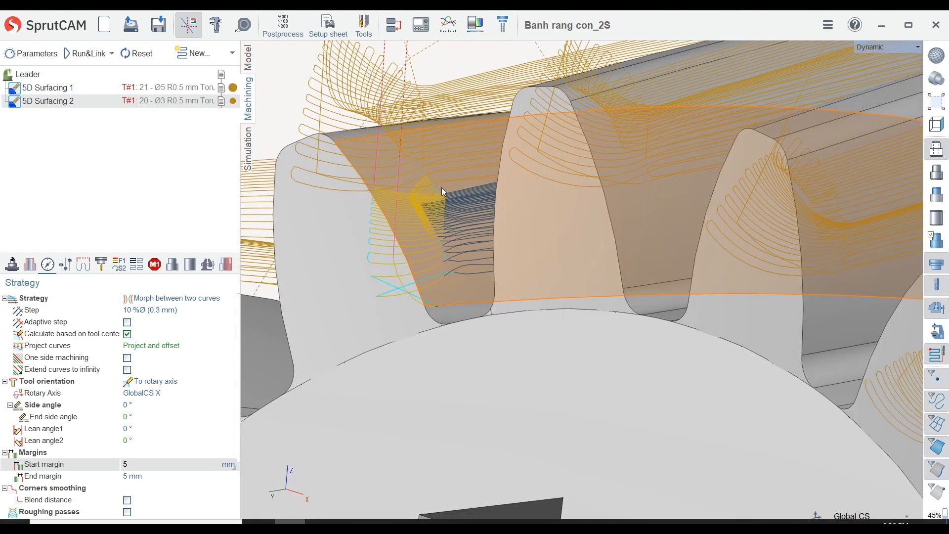
{"action": "scroll", "coordinate": [443, 187], "scroll_direction": "down", "scroll_amount": 3}
{"action": "middle_click_drag", "start_coordinate": [467, 189], "coordinate": [486, 231]}
{"action": "scroll", "coordinate": [485, 232], "scroll_direction": "down", "scroll_amount": 2}
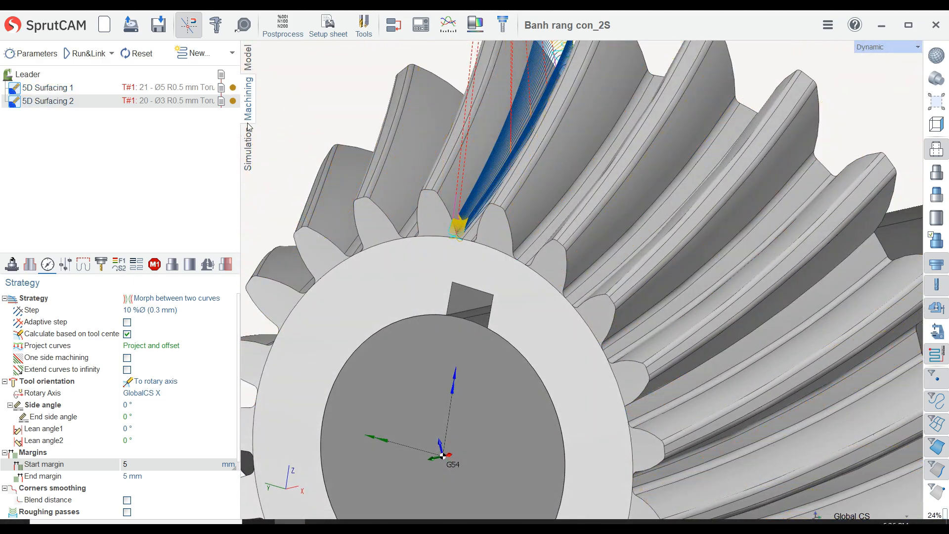
Step: Simulate both 5D Surfacing operations through to the end on the gear blank
{"action": "left_click", "coordinate": [247, 148]}
{"action": "scroll", "coordinate": [391, 236], "scroll_direction": "down", "scroll_amount": 2}
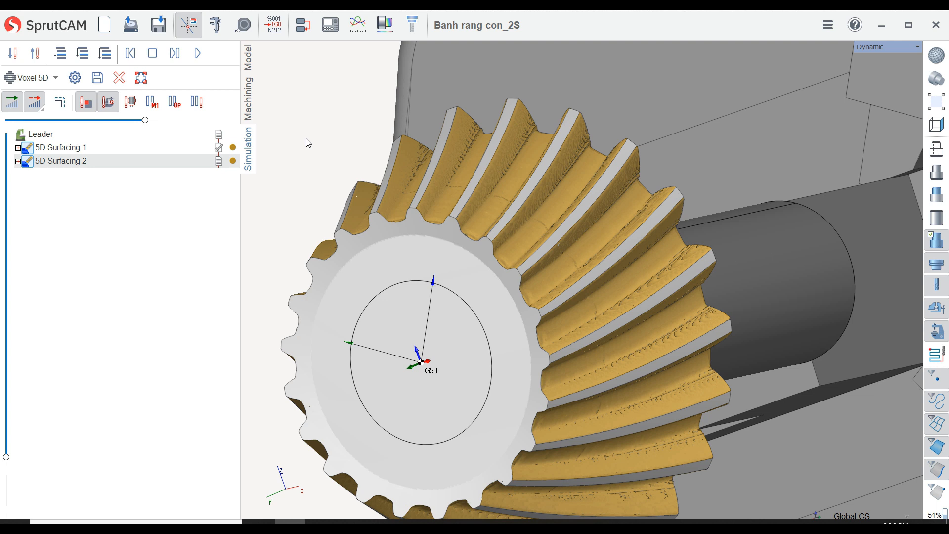
{"action": "scroll", "coordinate": [365, 185], "scroll_direction": "down", "scroll_amount": 2}
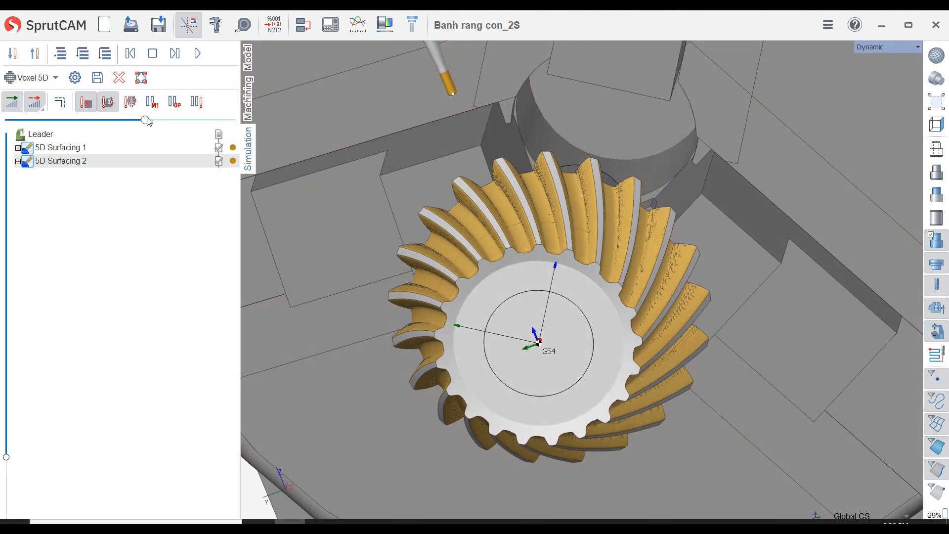
Step: Set the display colour of the 5D Surfacing 2 operation to green
{"action": "left_click", "coordinate": [248, 96]}
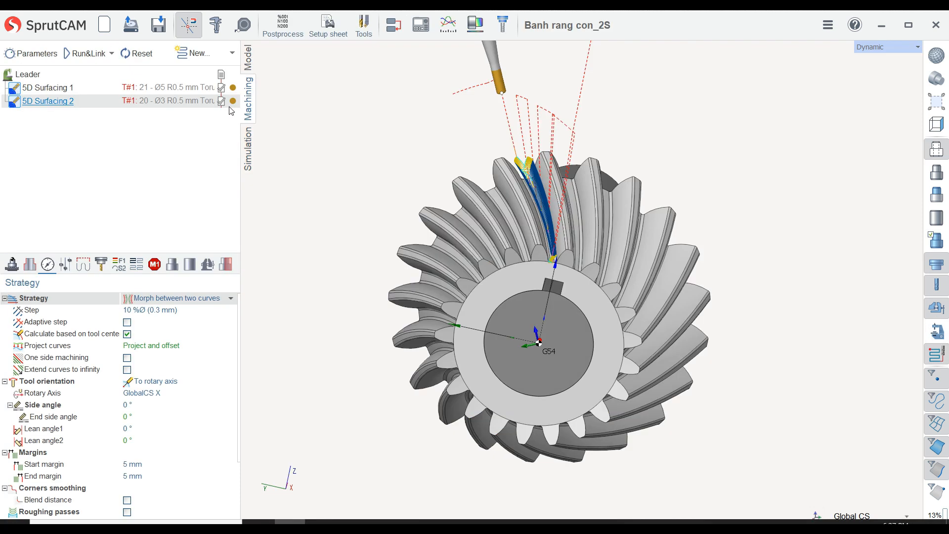
{"action": "left_click", "coordinate": [233, 102]}
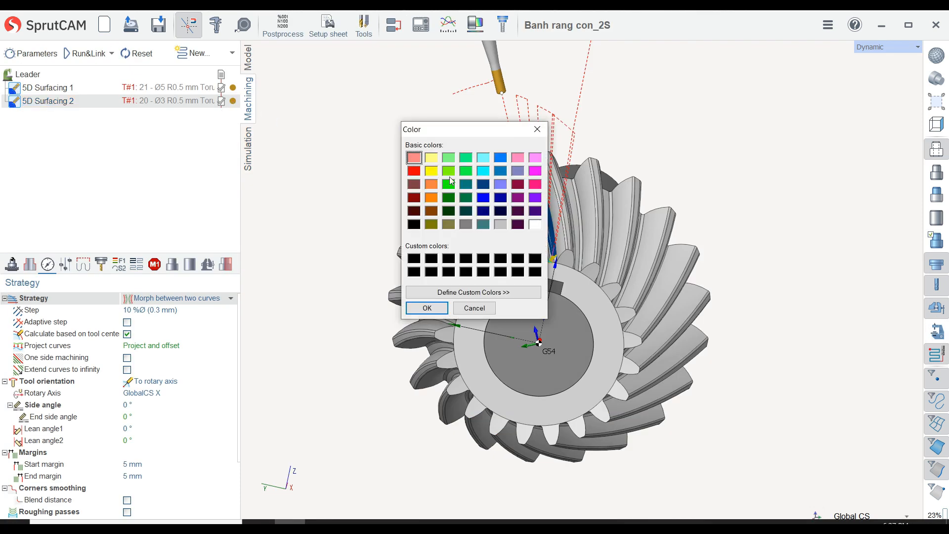
{"action": "left_click", "coordinate": [434, 311]}
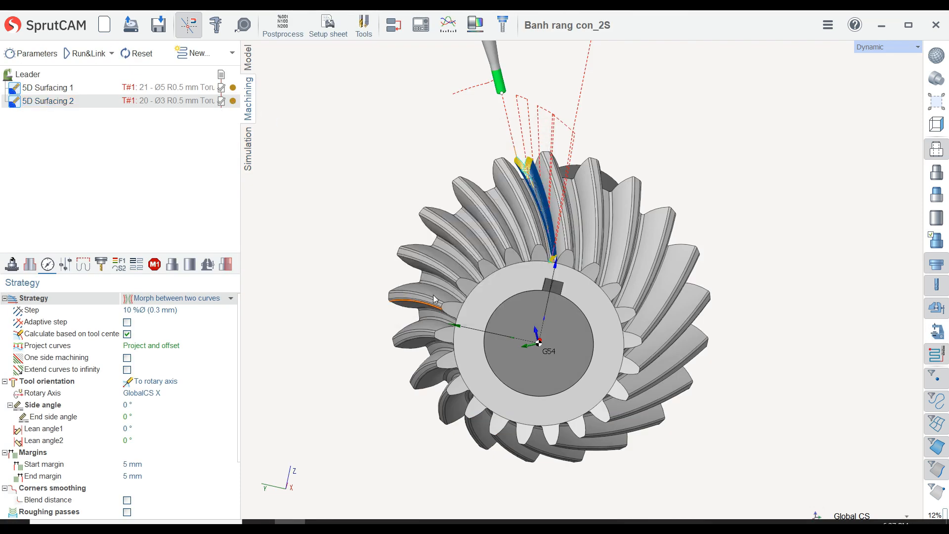
Step: Rerun the 5D Surfacing 2 simulation at about half the movement speed range and watch the finishing cutter in the tooth gap
{"action": "left_click", "coordinate": [249, 140]}
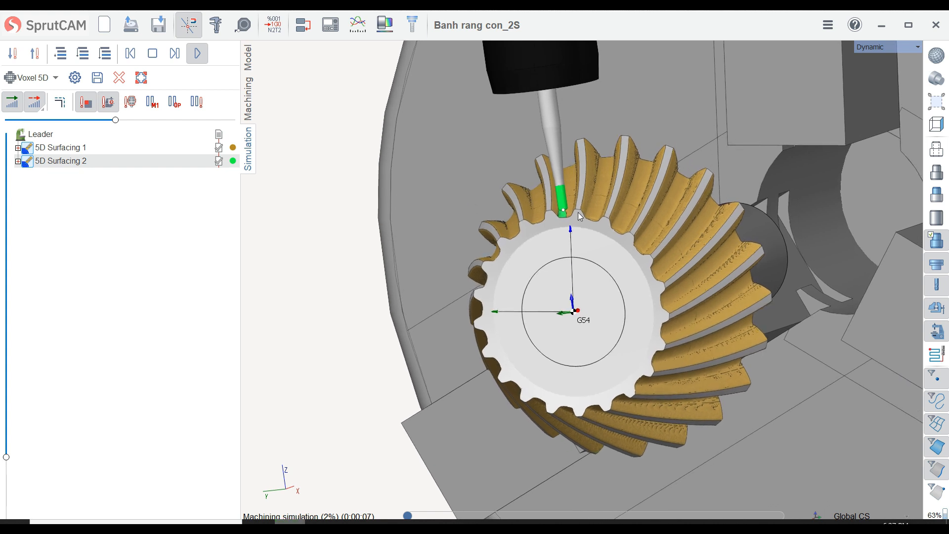
{"action": "scroll", "coordinate": [581, 217], "scroll_direction": "up", "scroll_amount": 5}
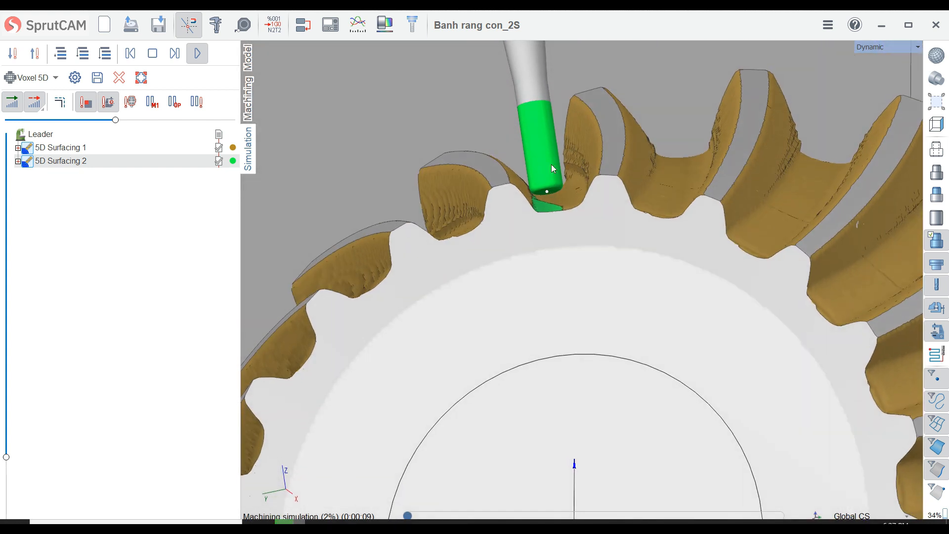
{"action": "scroll", "coordinate": [544, 173], "scroll_direction": "down", "scroll_amount": 6}
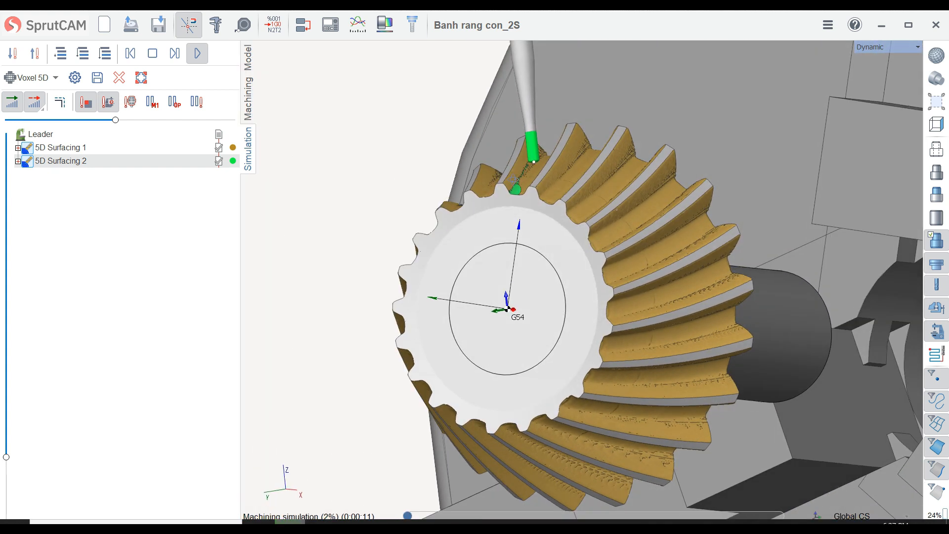
{"action": "scroll", "coordinate": [546, 142], "scroll_direction": "up", "scroll_amount": 4}
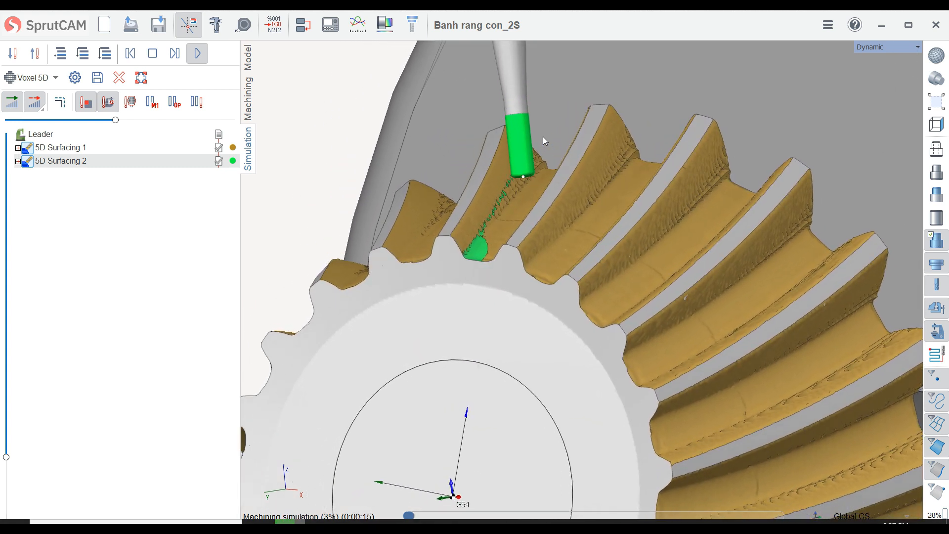
{"action": "scroll", "coordinate": [523, 179], "scroll_direction": "down", "scroll_amount": 2}
{"action": "right_click_drag", "start_coordinate": [523, 179], "coordinate": [639, 225]}
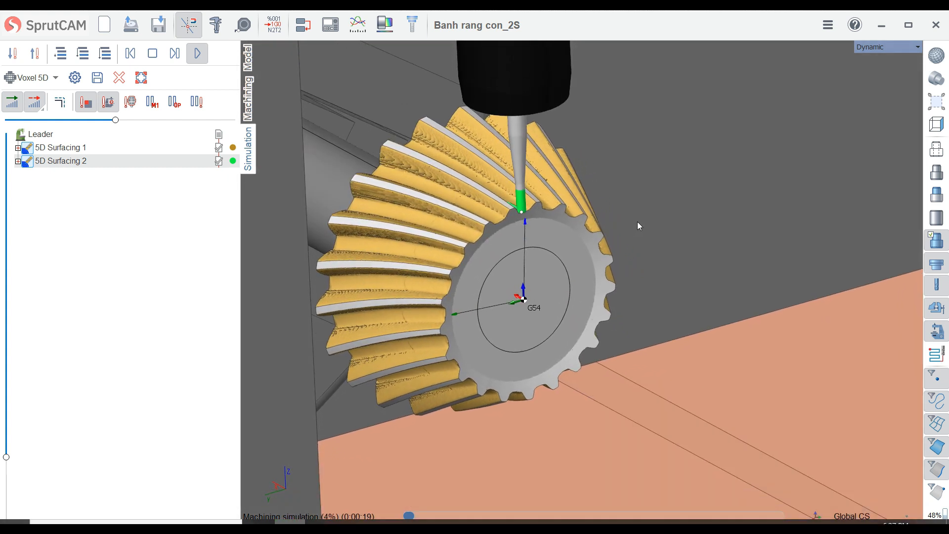
Step: Raise the simulation speed to about two thirds of its range and watch the finishing cutter in the tooth gap from several angles
{"action": "right_click_drag", "start_coordinate": [631, 221], "coordinate": [434, 204]}
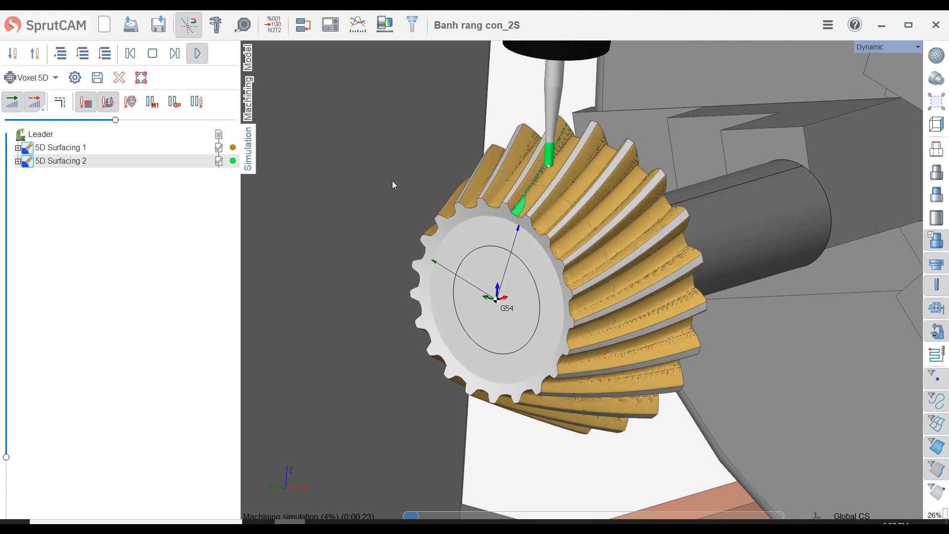
{"action": "left_click_drag", "start_coordinate": [116, 120], "coordinate": [160, 120]}
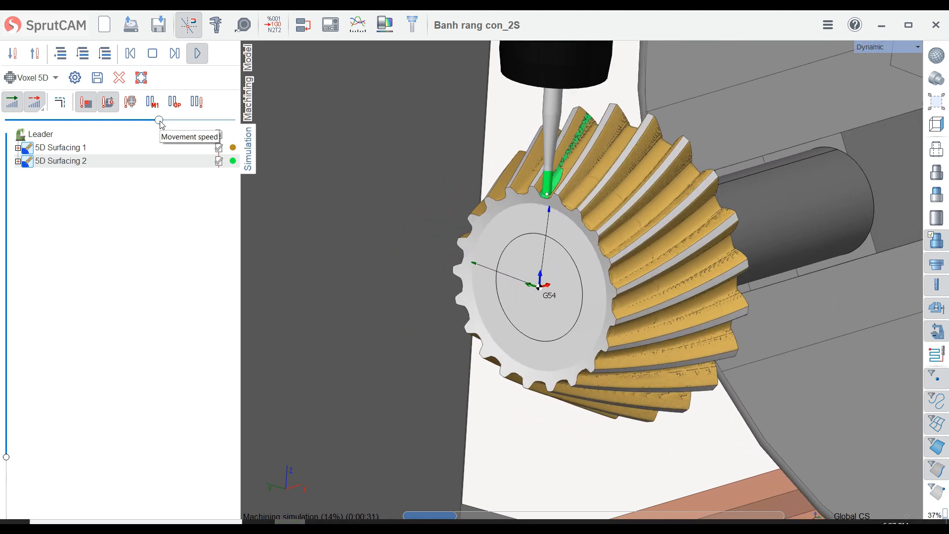
{"action": "scroll", "coordinate": [576, 179], "scroll_direction": "up", "scroll_amount": 2}
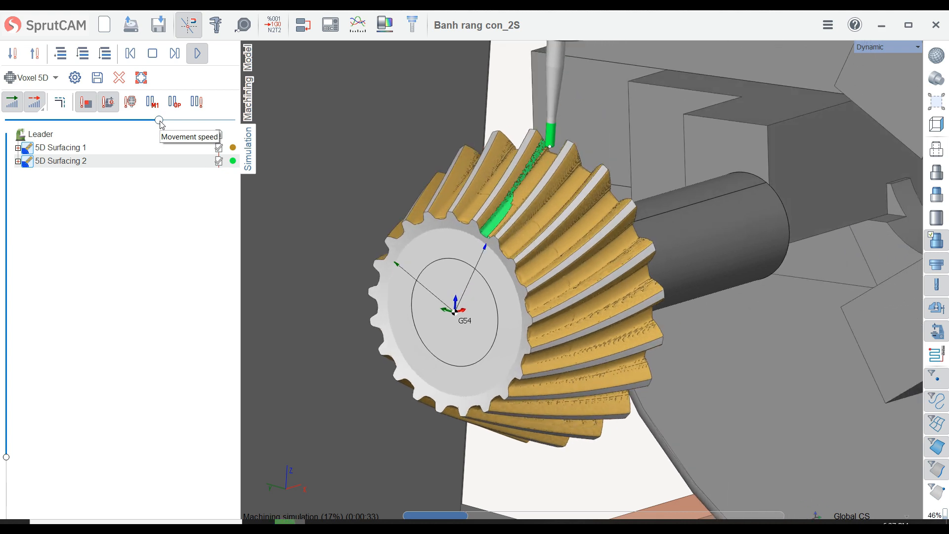
{"action": "scroll", "coordinate": [576, 179], "scroll_direction": "up", "scroll_amount": 3}
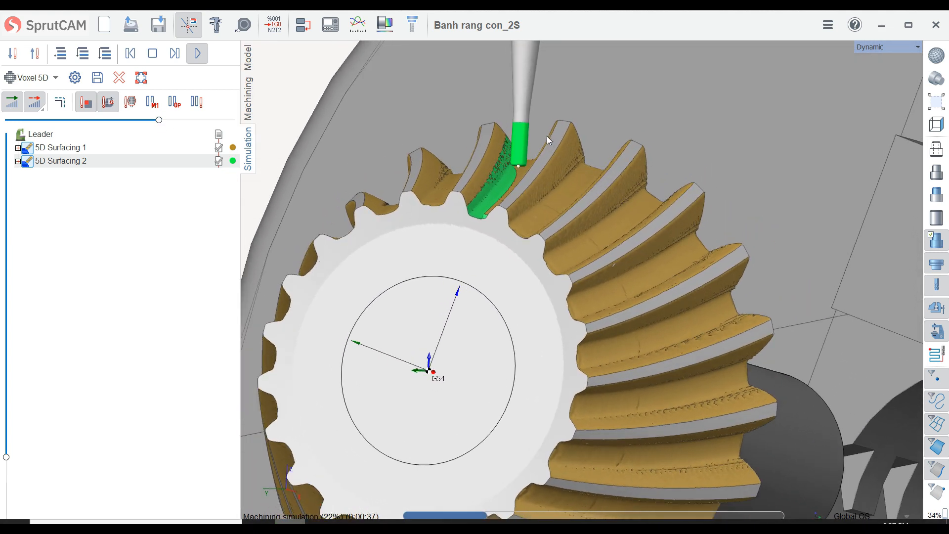
{"action": "scroll", "coordinate": [546, 135], "scroll_direction": "down", "scroll_amount": 5}
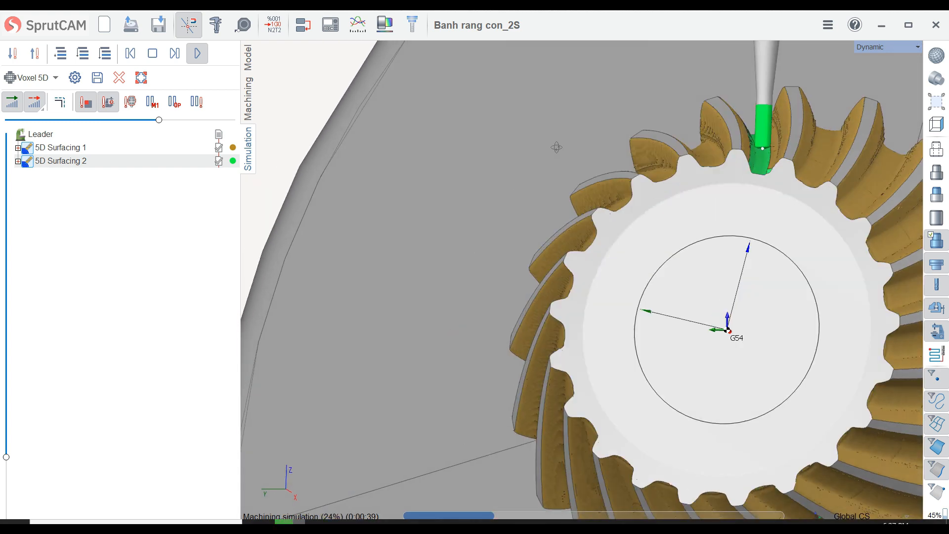
{"action": "scroll", "coordinate": [533, 183], "scroll_direction": "down", "scroll_amount": 2}
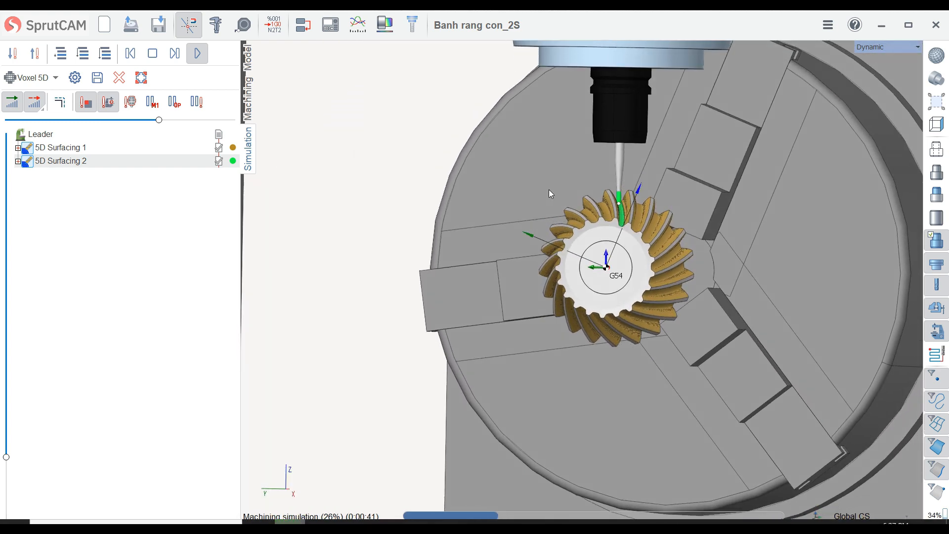
{"action": "scroll", "coordinate": [549, 190], "scroll_direction": "up", "scroll_amount": 5}
{"action": "scroll", "coordinate": [560, 176], "scroll_direction": "up", "scroll_amount": 2}
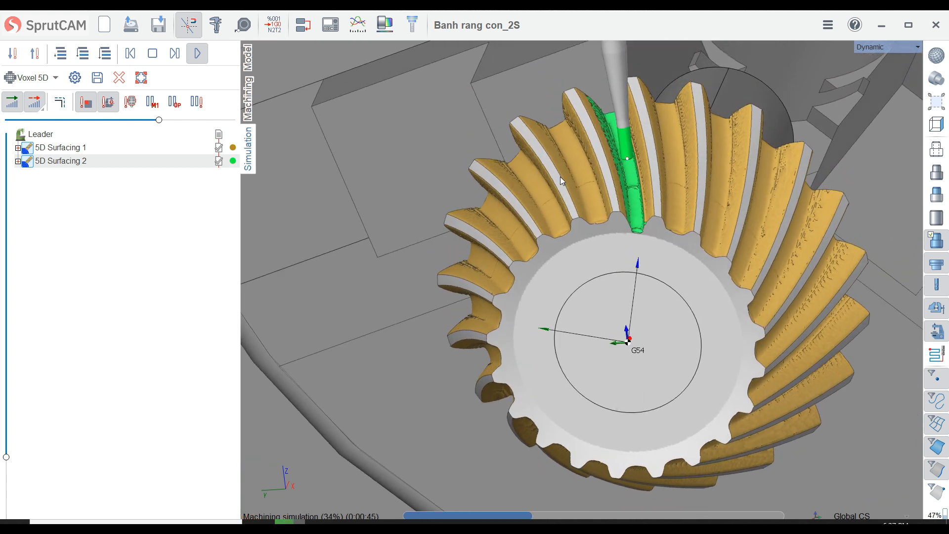
Step: Slow the 5D Surfacing 2 simulation to just over half speed, raise it to about 70 percent, and run it to the end
{"action": "left_click", "coordinate": [137, 123]}
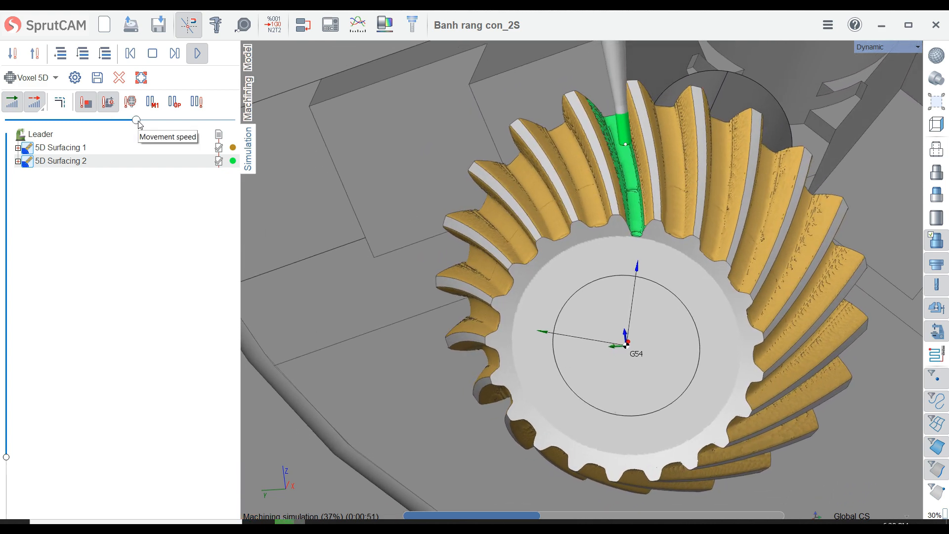
{"action": "scroll", "coordinate": [488, 187], "scroll_direction": "up", "scroll_amount": 1}
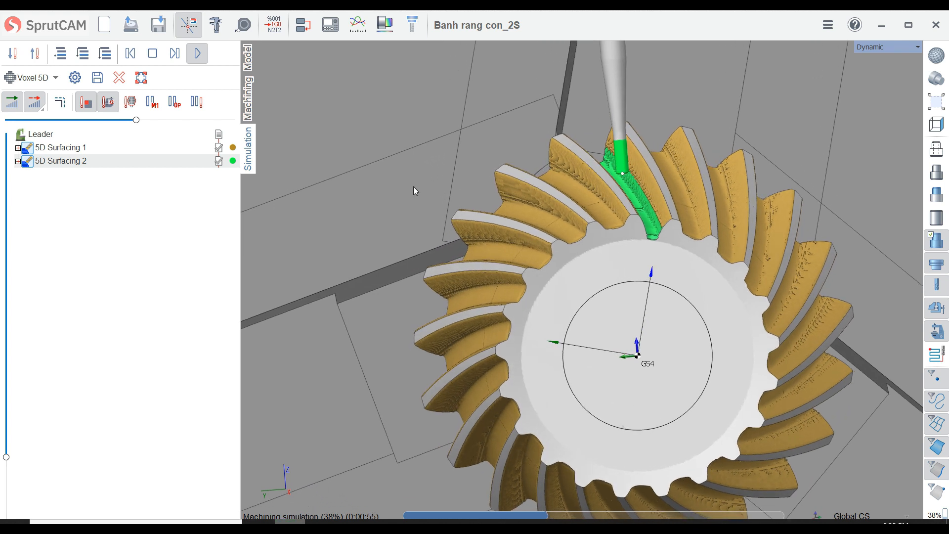
{"action": "left_click_drag", "start_coordinate": [137, 121], "coordinate": [145, 122]}
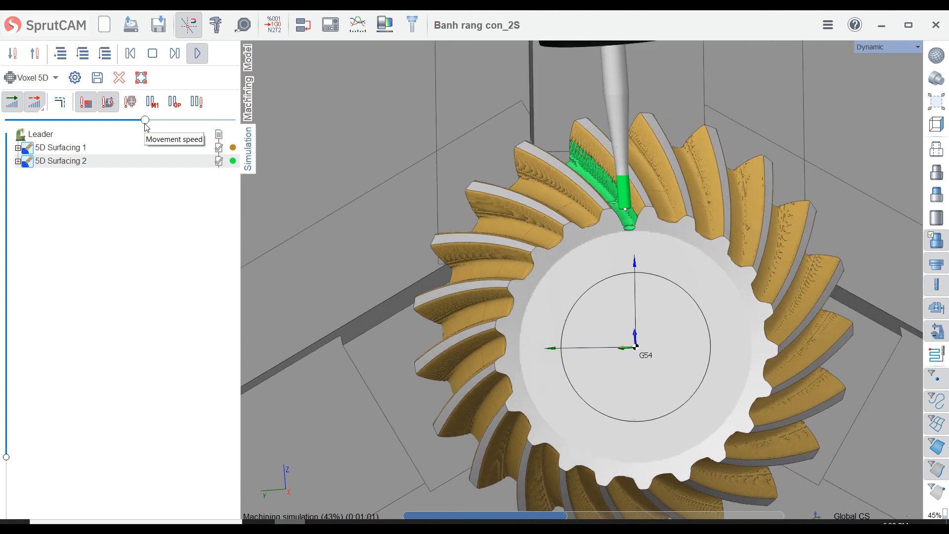
{"action": "left_click_drag", "start_coordinate": [146, 123], "coordinate": [169, 122]}
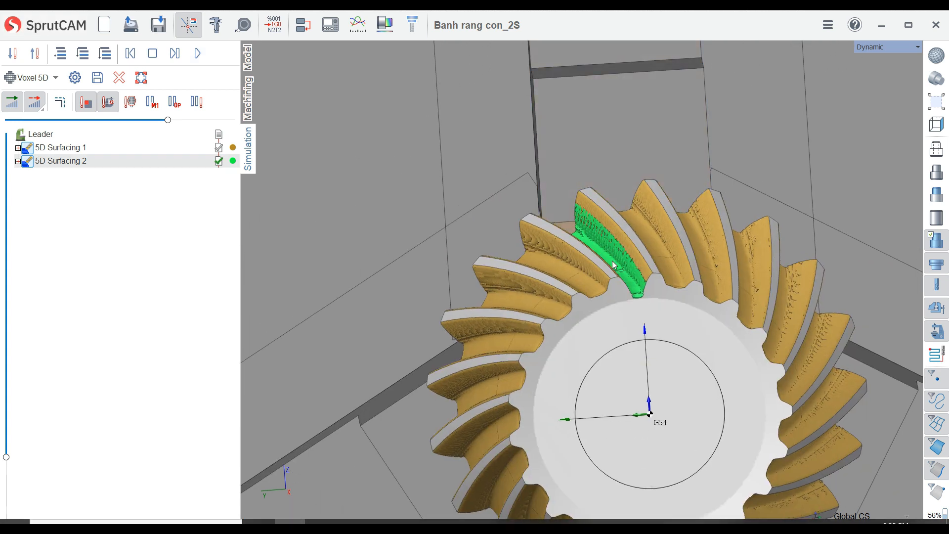
Step: Overlay the part on the simulated result, compare the green tooth gap with the part's tooth profile, and toggle the machine's visibility
{"action": "scroll", "coordinate": [614, 266], "scroll_direction": "up", "scroll_amount": 5}
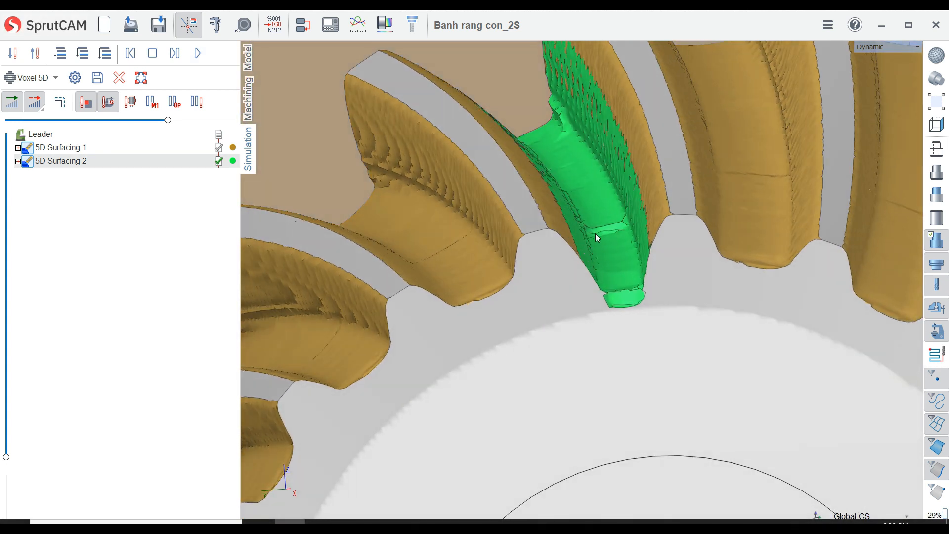
{"action": "right_click_drag", "start_coordinate": [599, 239], "coordinate": [589, 227]}
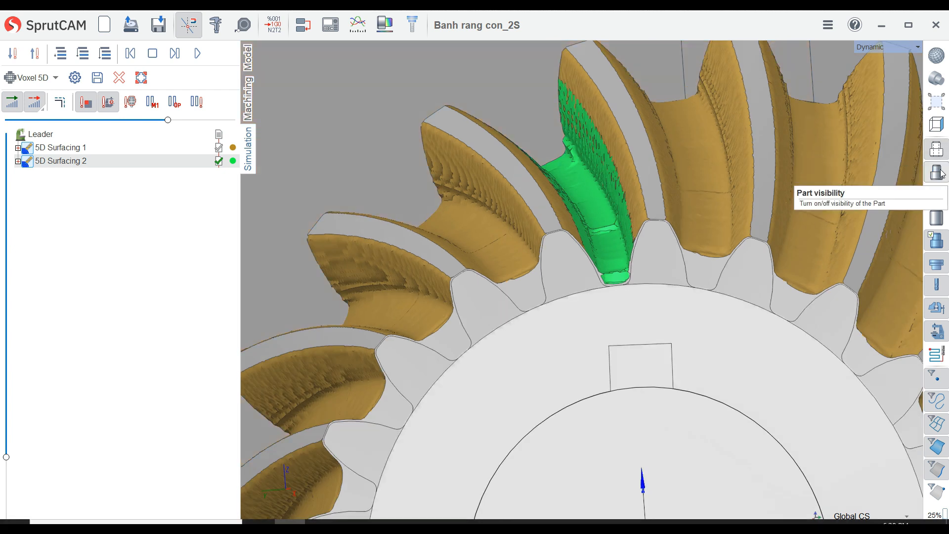
{"action": "scroll", "coordinate": [618, 270], "scroll_direction": "up", "scroll_amount": 4}
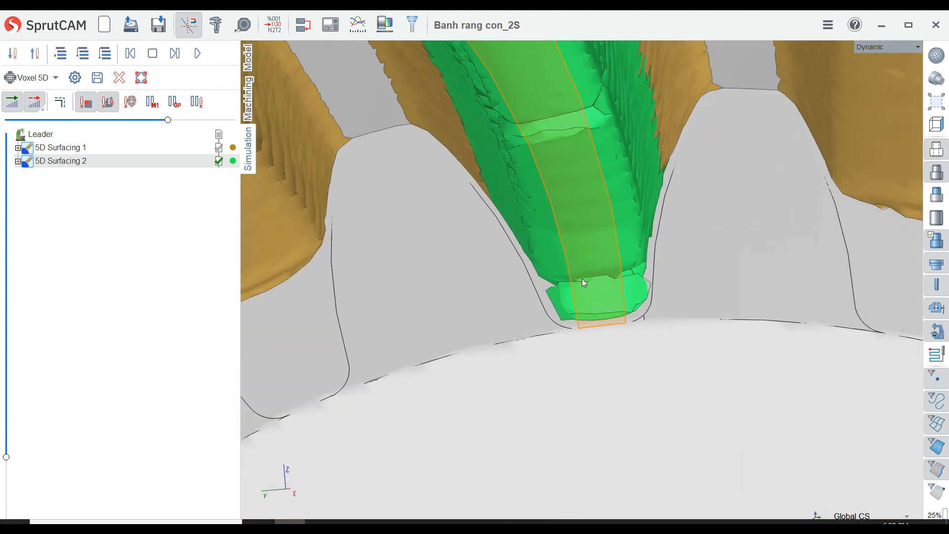
{"action": "right_click_drag", "start_coordinate": [655, 262], "coordinate": [633, 235]}
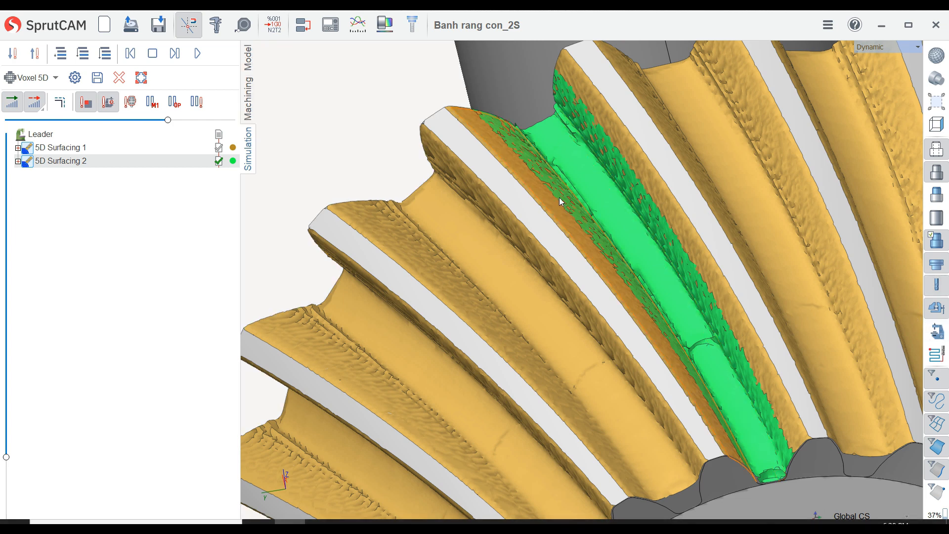
{"action": "right_click_drag", "start_coordinate": [562, 201], "coordinate": [514, 133]}
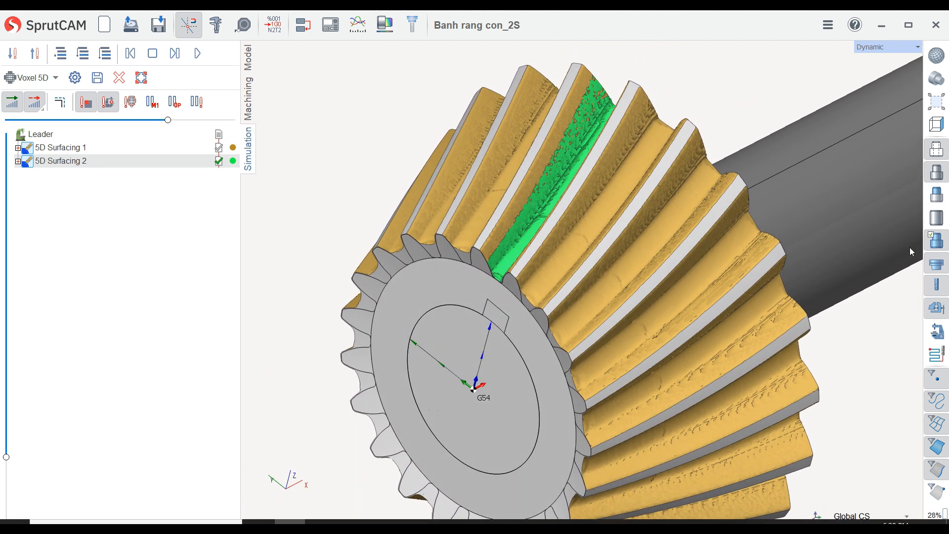
{"action": "left_click", "coordinate": [943, 336]}
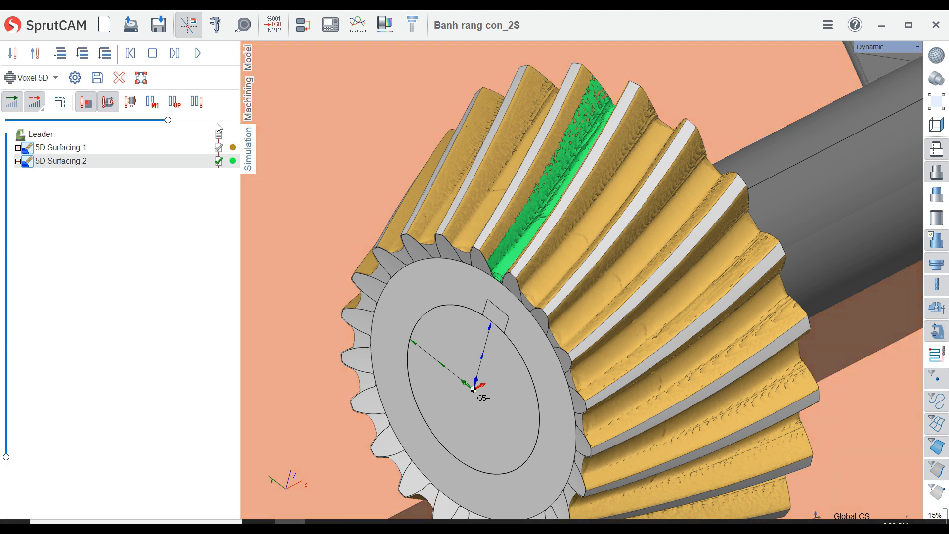
Step: Return to the machining operations and examine the 5D Surfacing 2 toolpath up close along both flanks of the tooth gap
{"action": "left_click", "coordinate": [247, 99]}
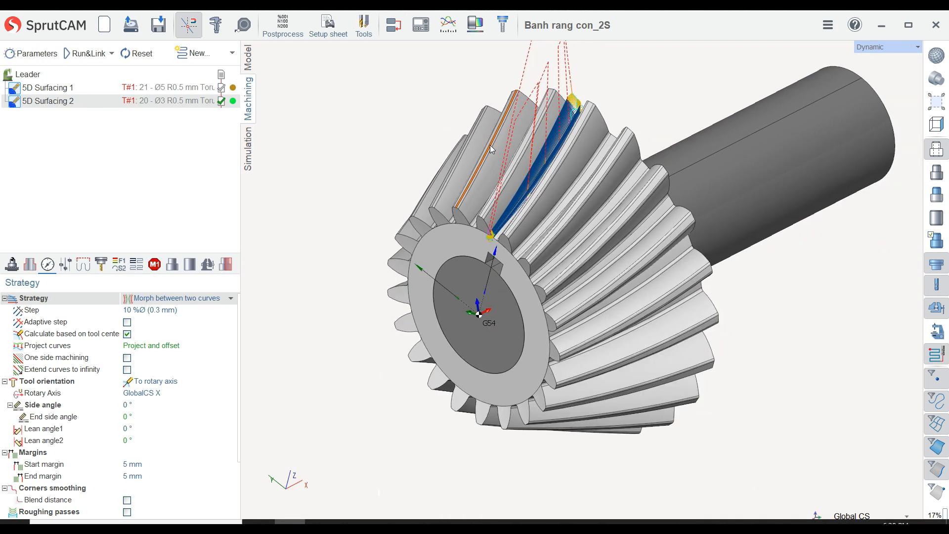
{"action": "middle_click_drag", "start_coordinate": [473, 151], "coordinate": [514, 149]}
{"action": "scroll", "coordinate": [499, 207], "scroll_direction": "up", "scroll_amount": 6}
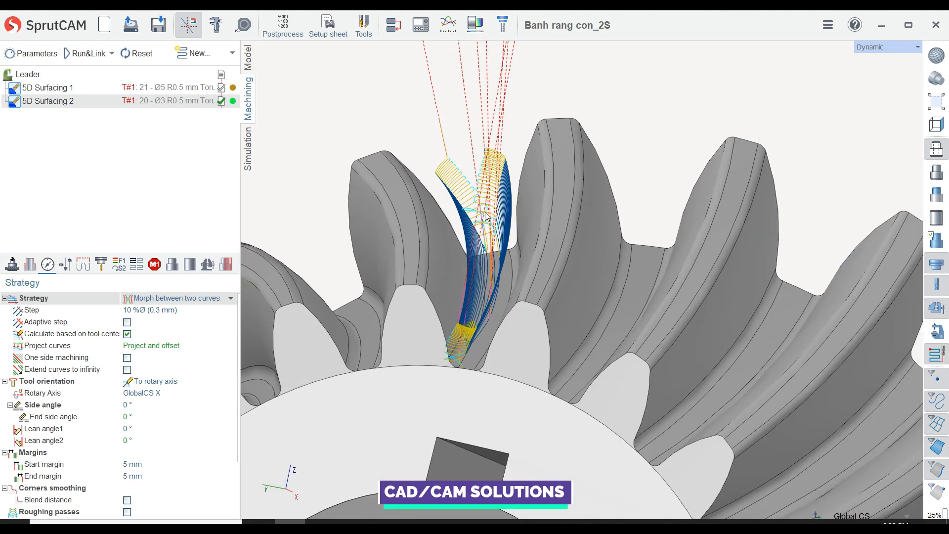
{"action": "mouse_move", "coordinate": [490, 217]}
{"action": "middle_mouse_down"}
{"action": "mouse_move", "coordinate": [501, 305]}
{"action": "mouse_move", "coordinate": [478, 224]}
{"action": "middle_mouse_up"}
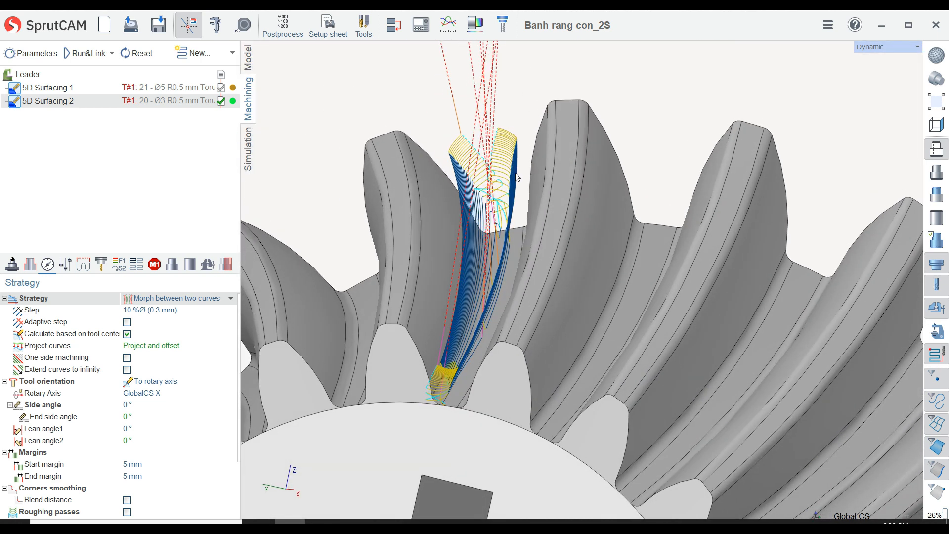
Step: Save the project with the calculated 5D Surfacing 2 toolpath
{"action": "scroll", "coordinate": [516, 177], "scroll_direction": "down", "scroll_amount": 6}
{"action": "middle_click_drag", "start_coordinate": [533, 174], "coordinate": [512, 168]}
{"action": "key", "text": "ctrl+s"}
{"action": "scroll", "coordinate": [512, 167], "scroll_direction": "up", "scroll_amount": 1}
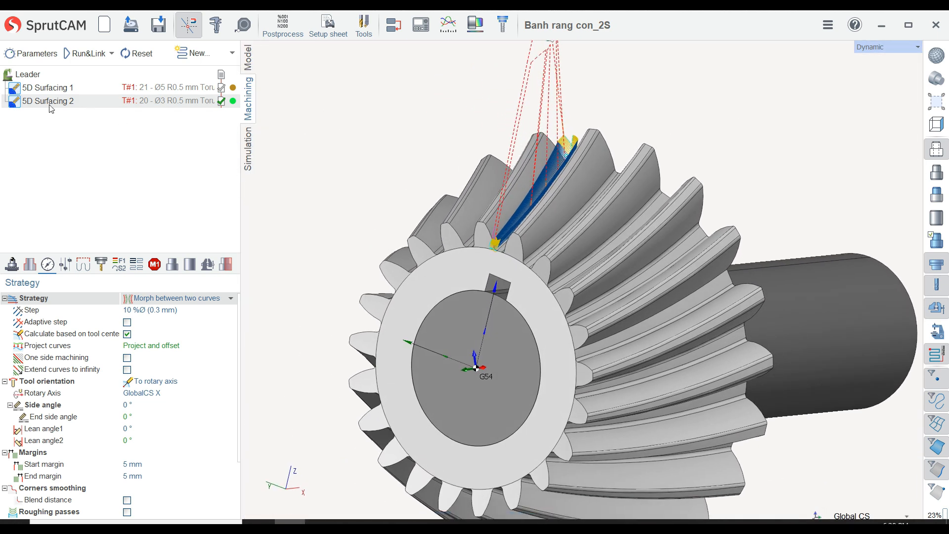
Step: Multiply the 5D Surfacing 2 toolpath around the A axis with a count of 21, covering all tooth gaps of the gear
{"action": "right_click", "coordinate": [51, 104]}
{"action": "left_click", "coordinate": [301, 123]}
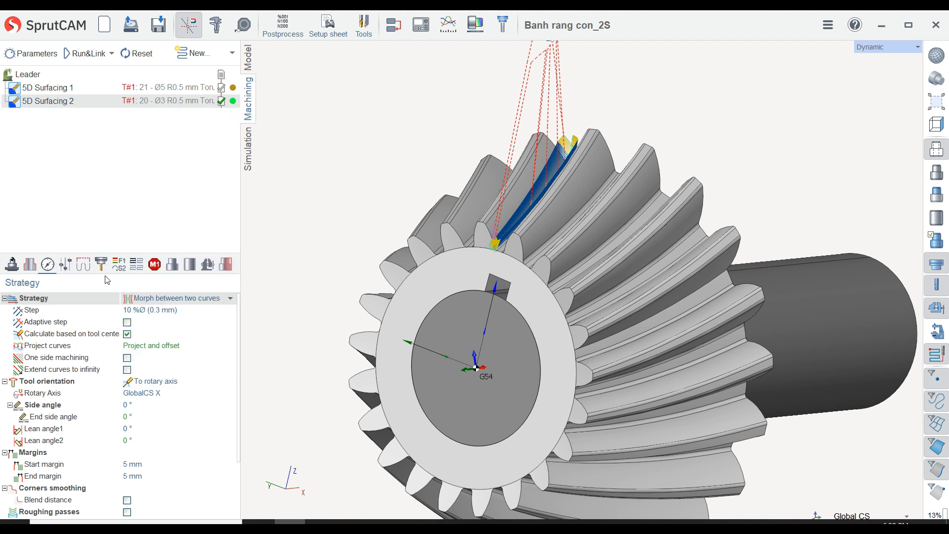
{"action": "left_click", "coordinate": [136, 269]}
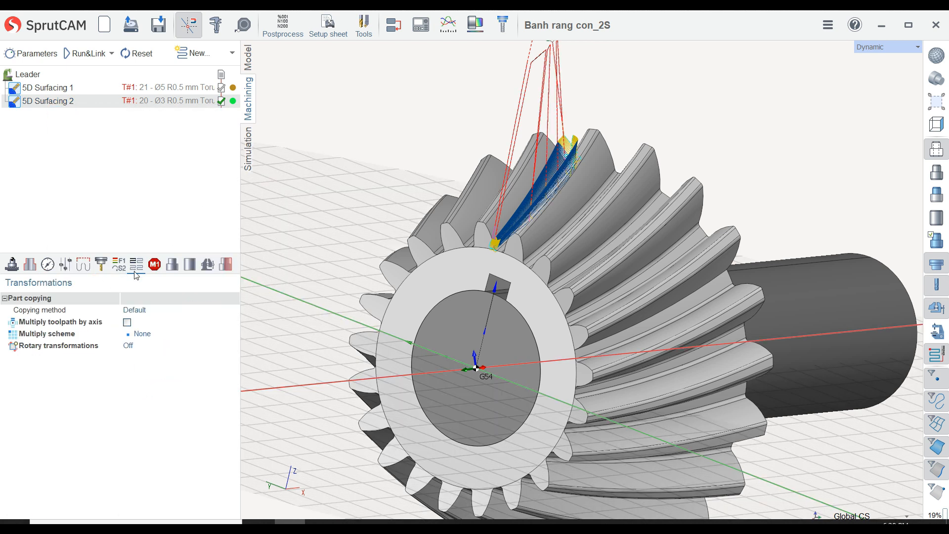
{"action": "left_click", "coordinate": [128, 322]}
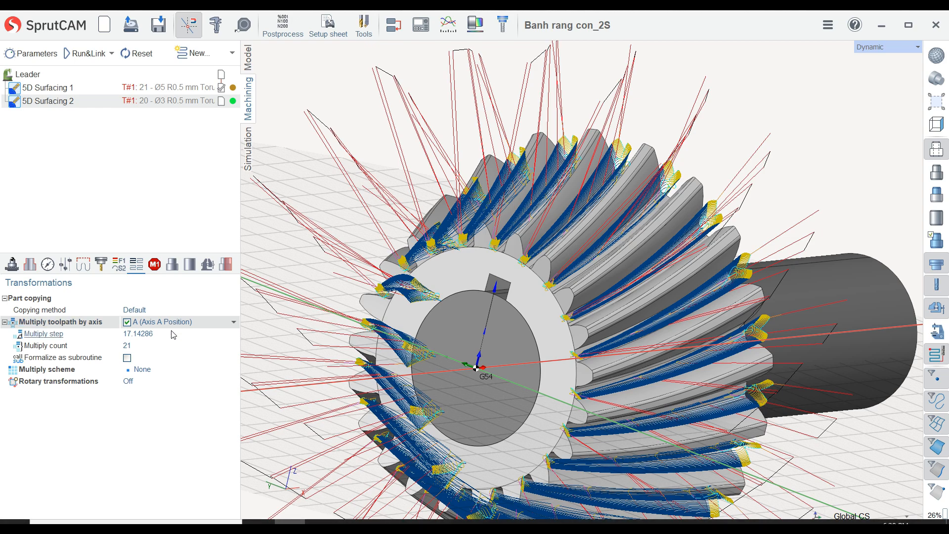
{"action": "scroll", "coordinate": [438, 210], "scroll_direction": "down", "scroll_amount": 3}
{"action": "right_click_drag", "start_coordinate": [438, 210], "coordinate": [552, 167]}
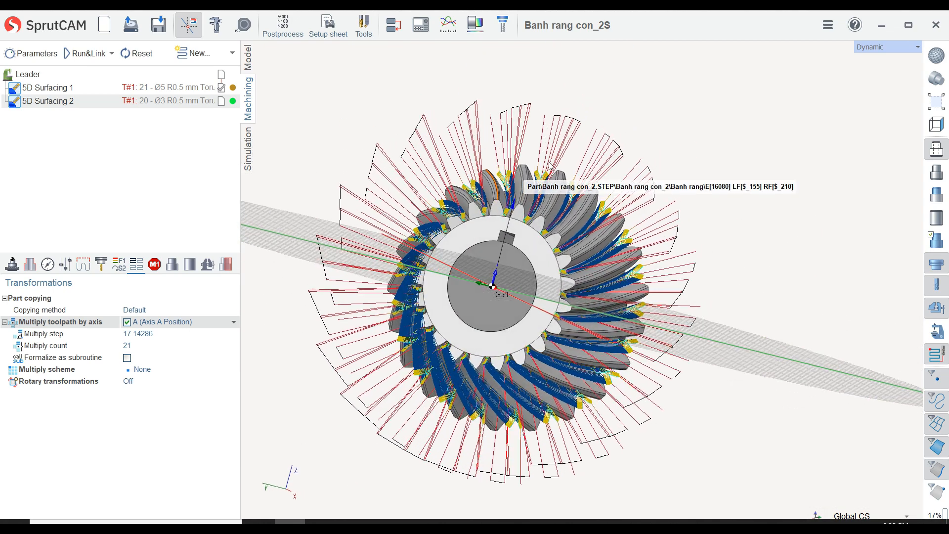
{"action": "scroll", "coordinate": [515, 209], "scroll_direction": "up", "scroll_amount": 5}
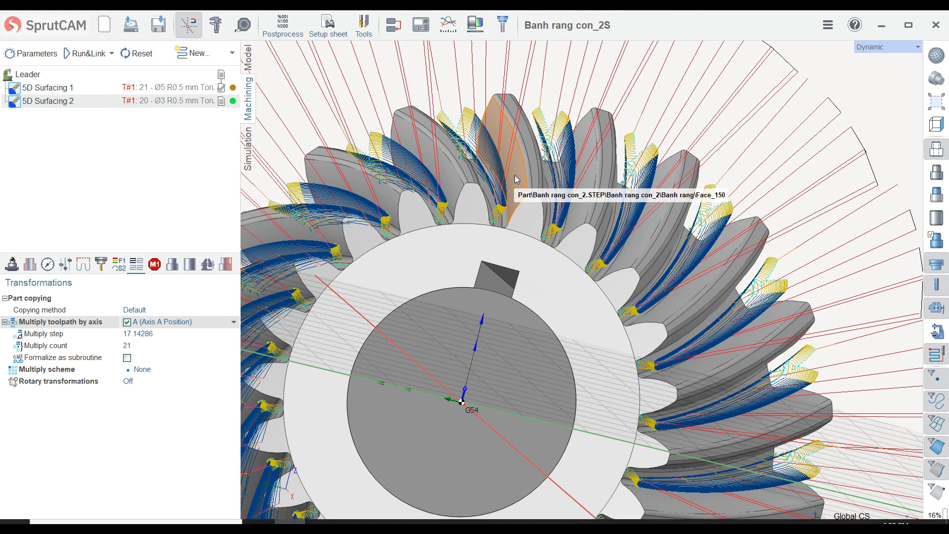
{"action": "scroll", "coordinate": [515, 175], "scroll_direction": "down", "scroll_amount": 5}
{"action": "right_click_drag", "start_coordinate": [500, 164], "coordinate": [446, 219]}
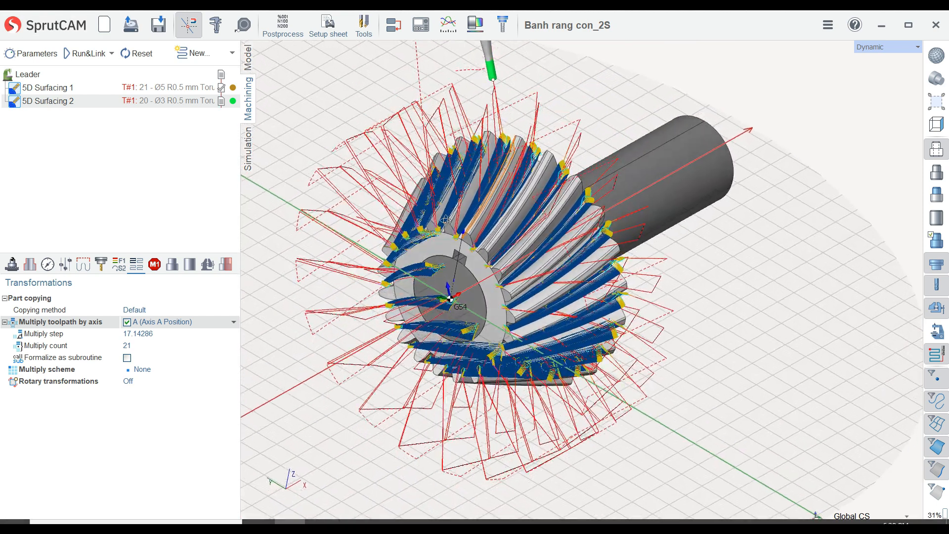
Step: Duplicate the 5D Surfacing 2 operation and make the copy the active operation
{"action": "right_click", "coordinate": [48, 100]}
{"action": "left_click", "coordinate": [62, 123]}
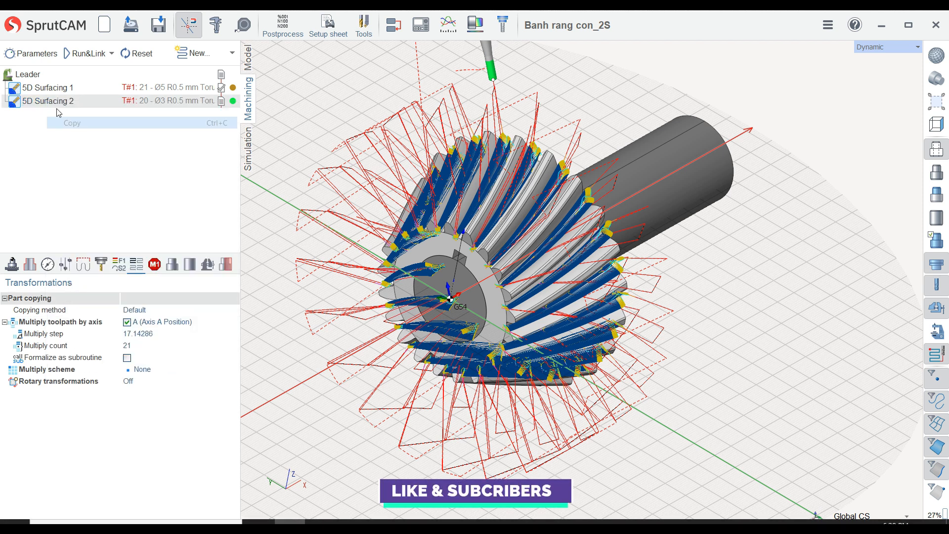
{"action": "right_click", "coordinate": [55, 99]}
{"action": "left_click", "coordinate": [67, 143]}
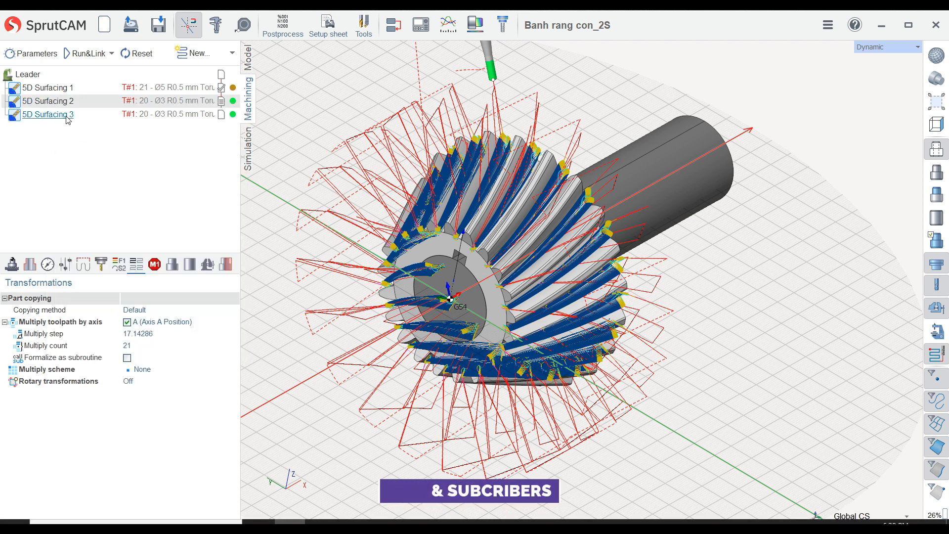
{"action": "left_click", "coordinate": [67, 116]}
{"action": "scroll", "coordinate": [405, 183], "scroll_direction": "up", "scroll_amount": 3}
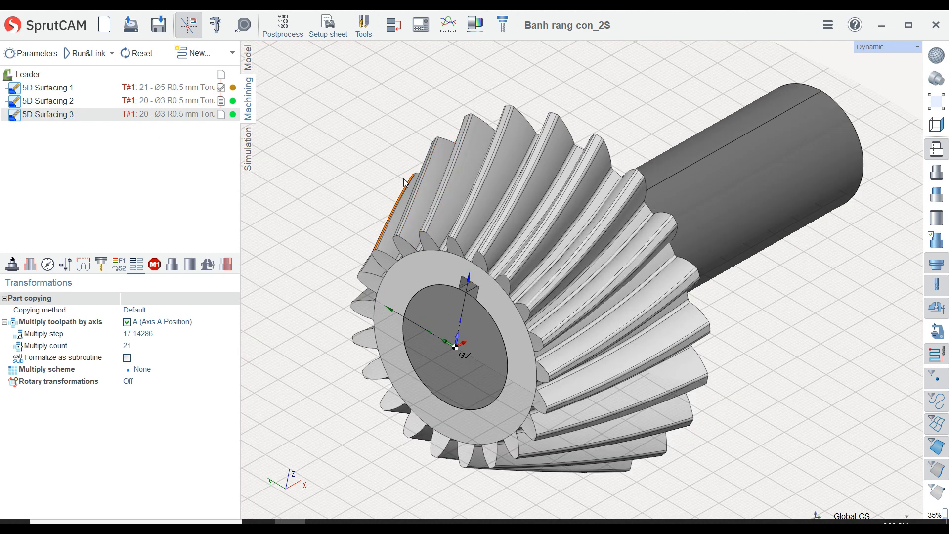
{"action": "right_click_drag", "start_coordinate": [405, 182], "coordinate": [437, 139]}
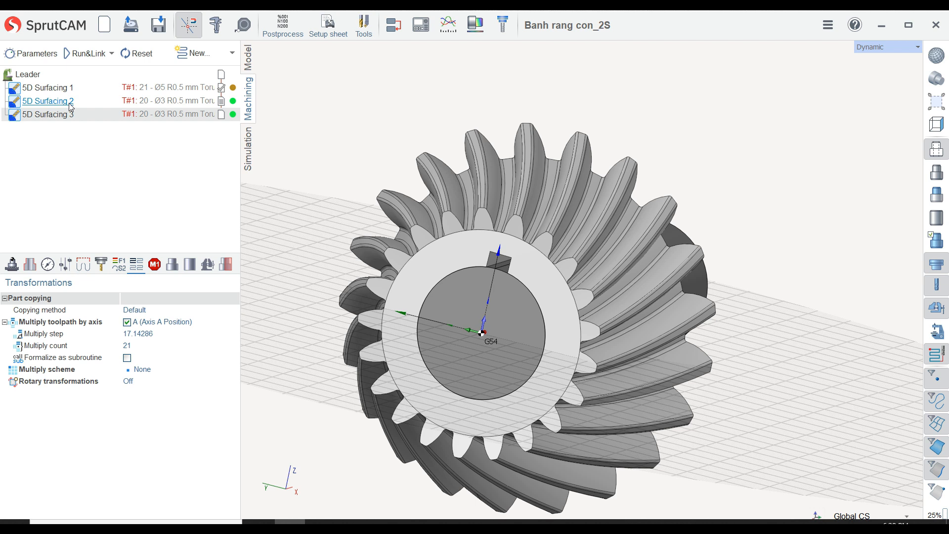
Step: Assign the 2mm Spherical mill from the project tools to the 5D Surfacing 3 operation
{"action": "mouse_move", "coordinate": [71, 107]}
{"action": "left_click", "coordinate": [101, 264]}
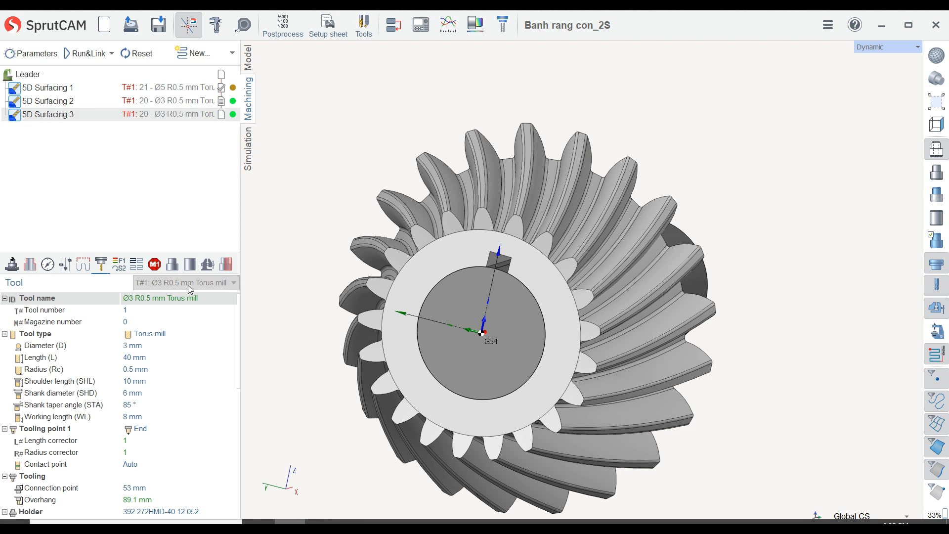
{"action": "left_click", "coordinate": [188, 285]}
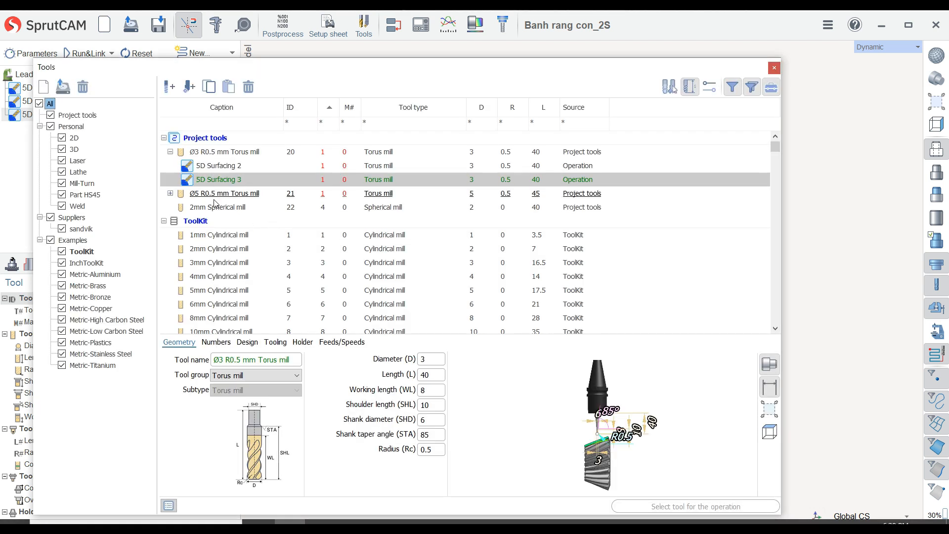
{"action": "left_click", "coordinate": [214, 206]}
{"action": "left_click", "coordinate": [719, 507]}
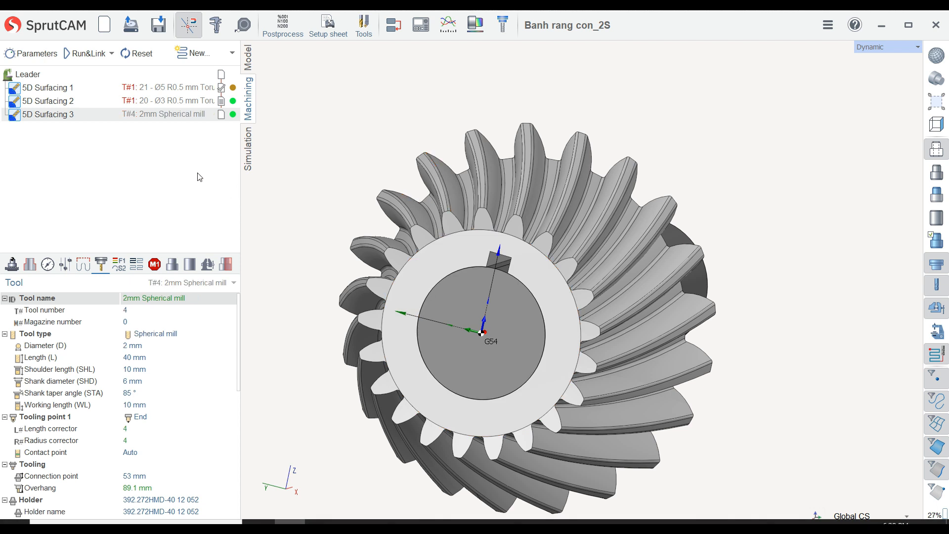
Step: Set the tool number of the Ø3 R0.5 mm torus mill in 5D Surfacing 2 to 2 and recalculate the toolpath
{"action": "left_click", "coordinate": [114, 102]}
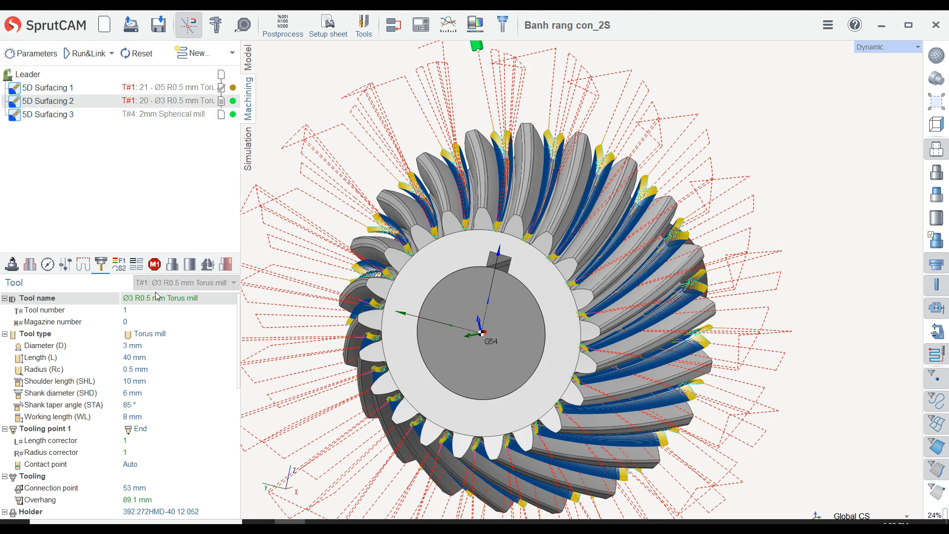
{"action": "left_click", "coordinate": [157, 312]}
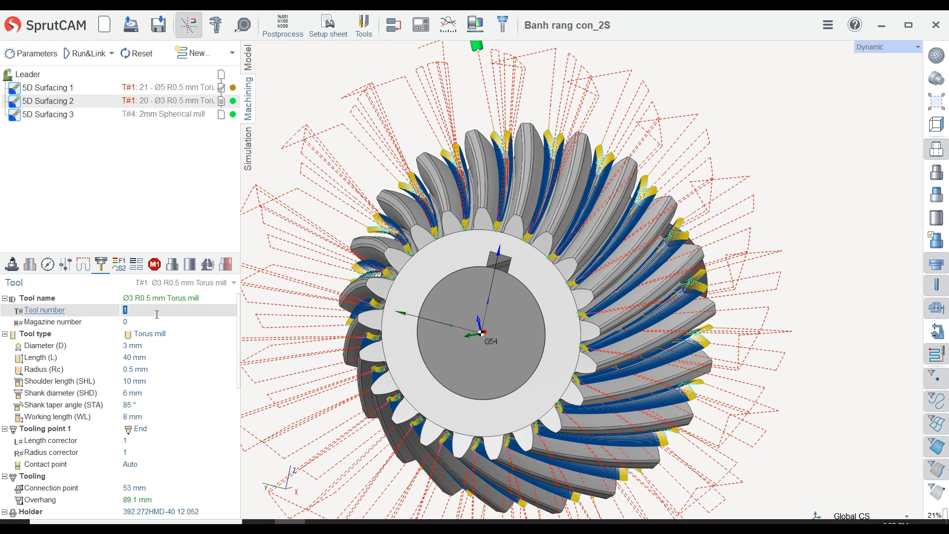
{"action": "type", "text": "2"}
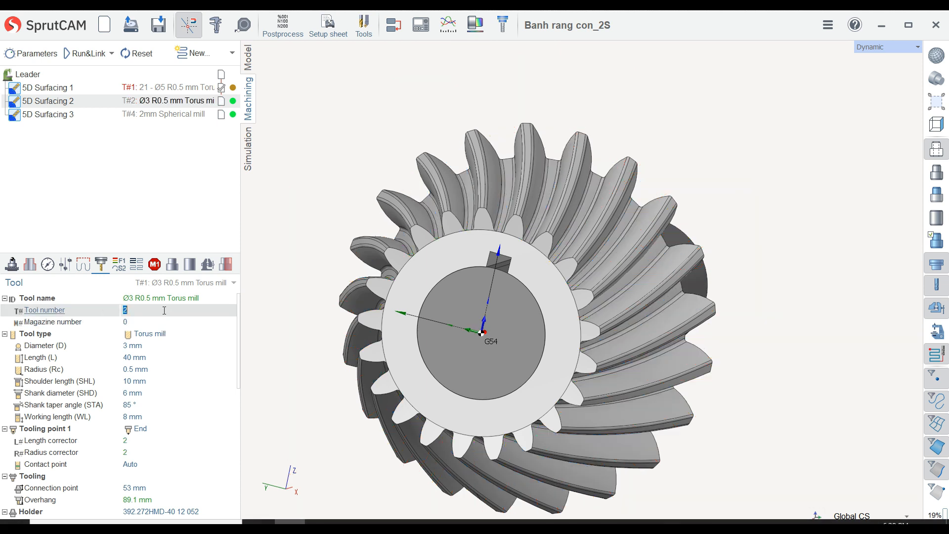
{"action": "left_click", "coordinate": [229, 284]}
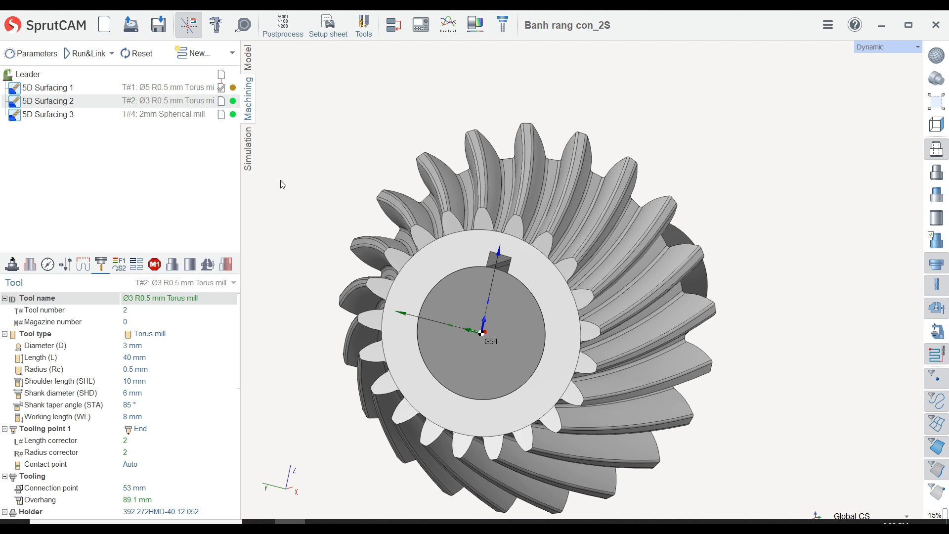
{"action": "left_click", "coordinate": [85, 53]}
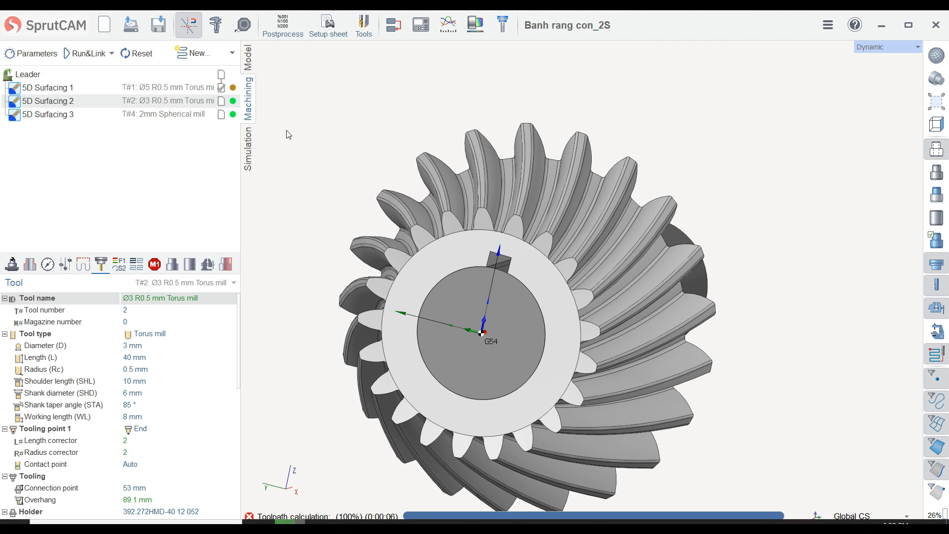
Step: Set the tool number of the 2mm Spherical mill in 5D Surfacing 3 to 3 and apply the change
{"action": "left_click", "coordinate": [79, 116]}
{"action": "left_click", "coordinate": [135, 310]}
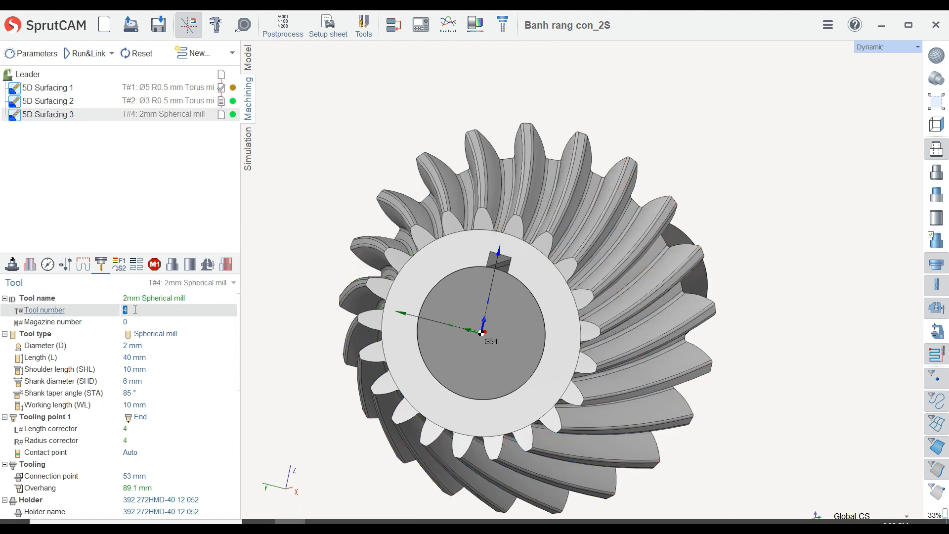
{"action": "type", "text": "3"}
{"action": "key", "text": "Tab"}
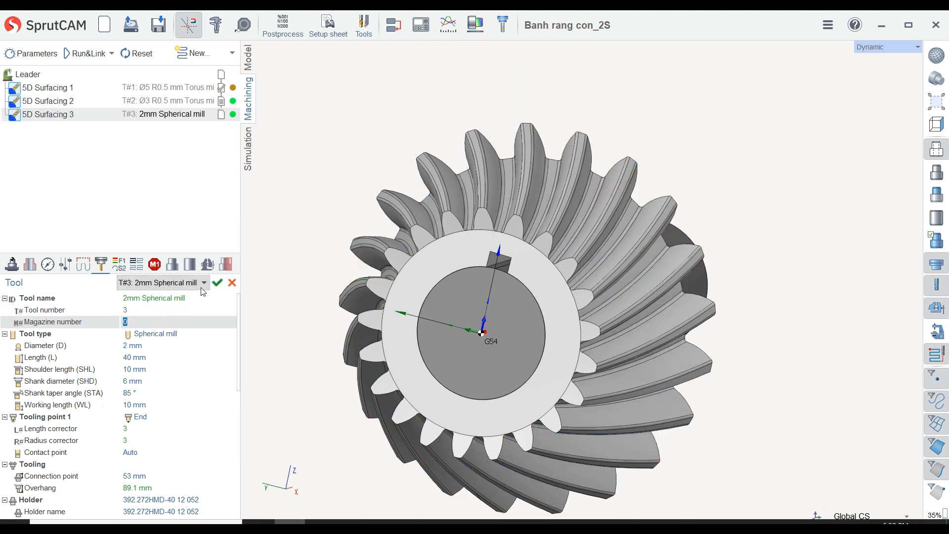
{"action": "left_click", "coordinate": [217, 282]}
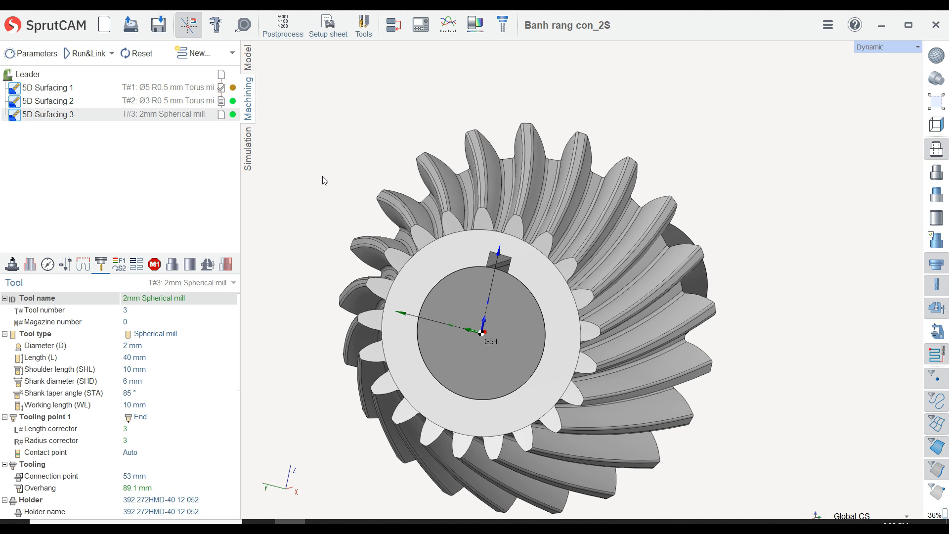
Step: Remove all machining surfaces and both curves from the job assignment of 5D Surfacing 3
{"action": "scroll", "coordinate": [328, 178], "scroll_direction": "up", "scroll_amount": 2}
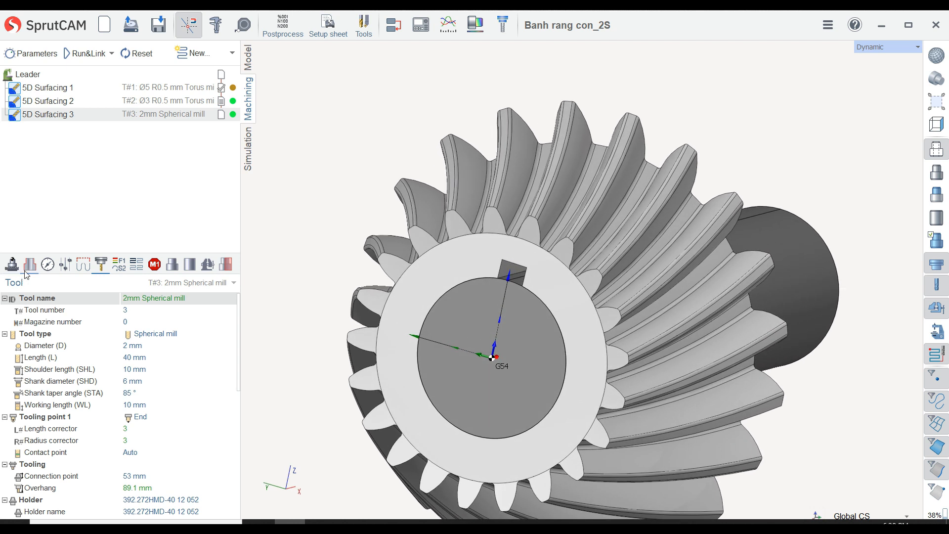
{"action": "left_click", "coordinate": [29, 267]}
{"action": "scroll", "coordinate": [343, 186], "scroll_direction": "up", "scroll_amount": 2}
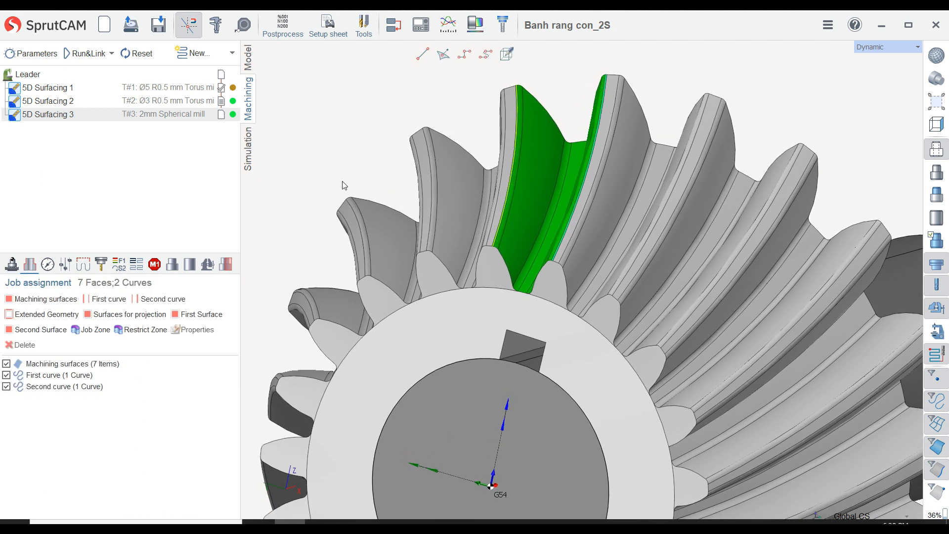
{"action": "scroll", "coordinate": [521, 233], "scroll_direction": "up", "scroll_amount": 2}
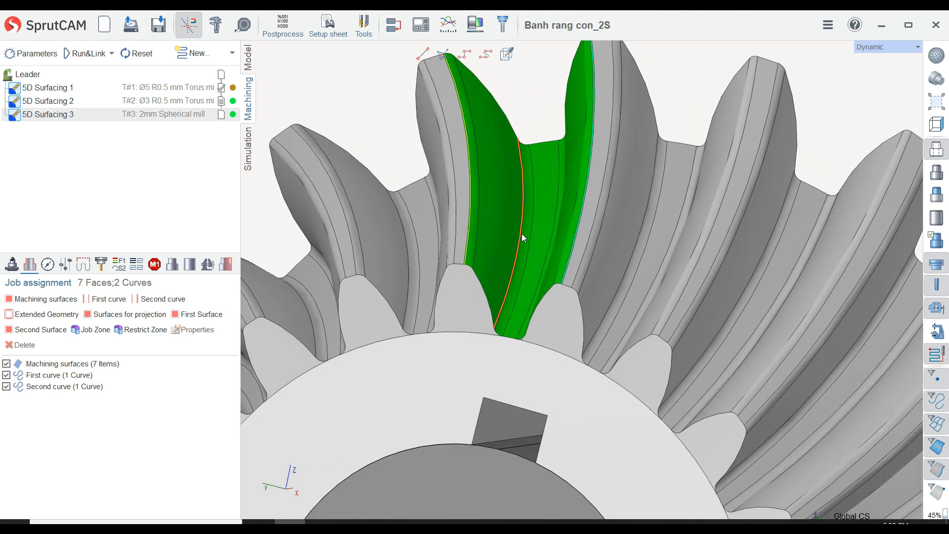
{"action": "right_click", "coordinate": [116, 366]}
{"action": "left_click", "coordinate": [165, 417]}
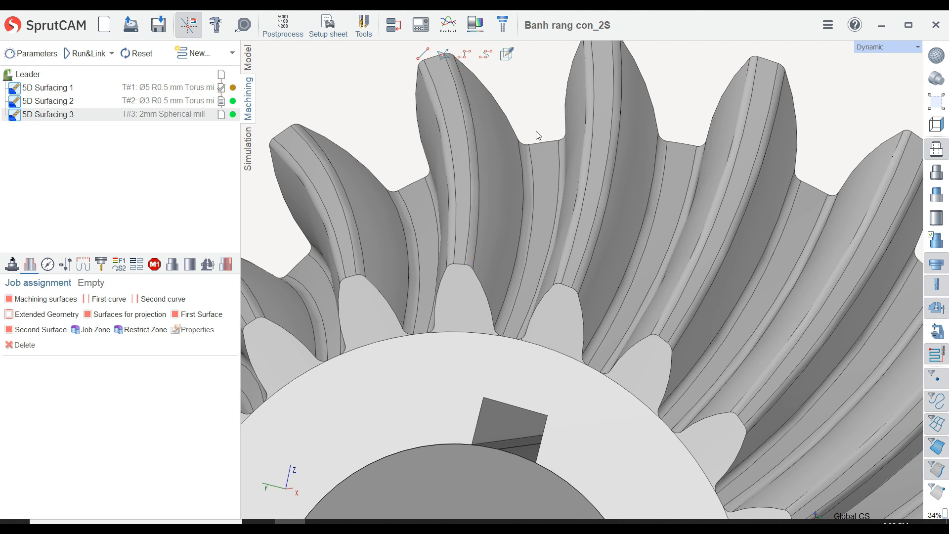
Step: Add the three root faces between two neighbouring teeth as machining surfaces of 5D Surfacing 3
{"action": "left_click", "coordinate": [527, 155]}
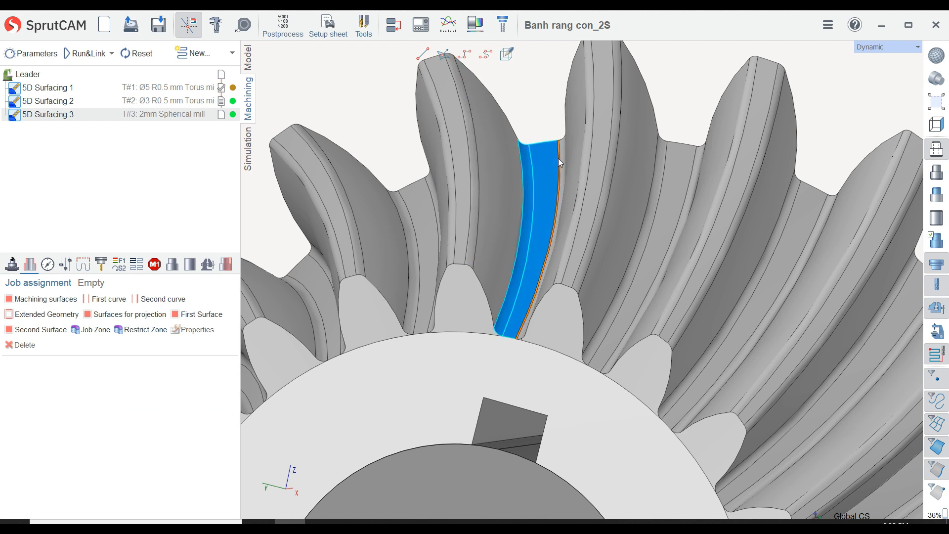
{"action": "right_click_drag", "start_coordinate": [541, 126], "coordinate": [539, 120]}
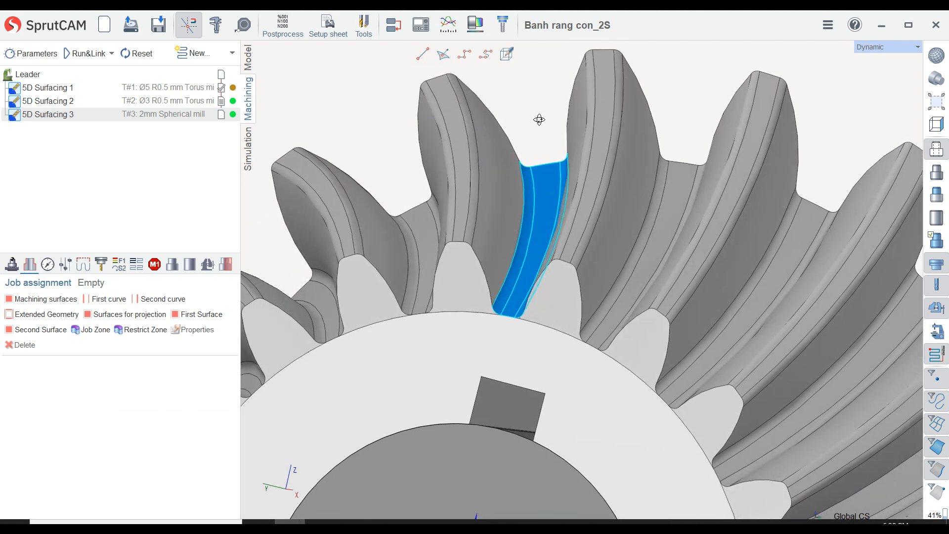
{"action": "left_click", "coordinate": [42, 298]}
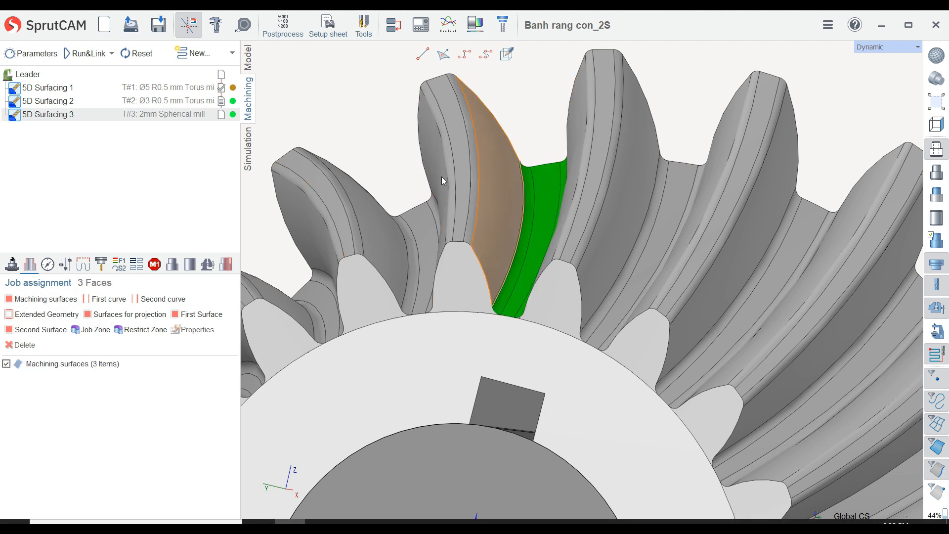
Step: Assign the two long boundary edges of the root faces as the first curve and the second curve
{"action": "left_click", "coordinate": [516, 197]}
{"action": "left_click", "coordinate": [96, 303]}
{"action": "right_click_drag", "start_coordinate": [565, 135], "coordinate": [546, 159]}
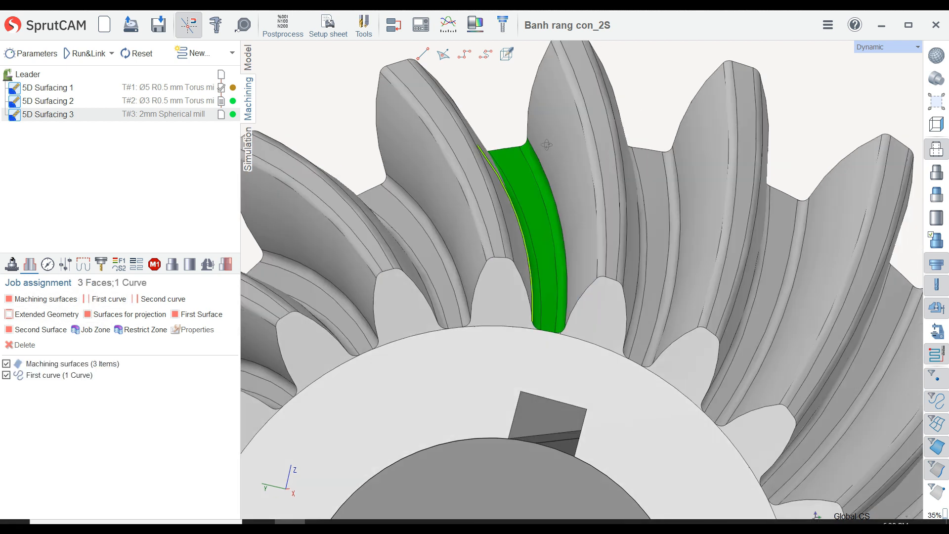
{"action": "left_click", "coordinate": [543, 169]}
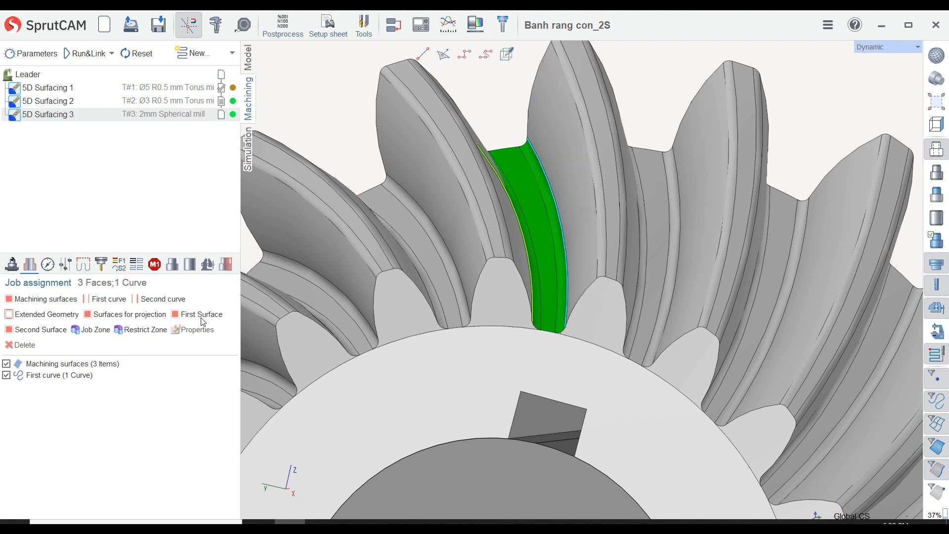
{"action": "left_click", "coordinate": [159, 299]}
{"action": "right_click_drag", "start_coordinate": [488, 101], "coordinate": [488, 108]}
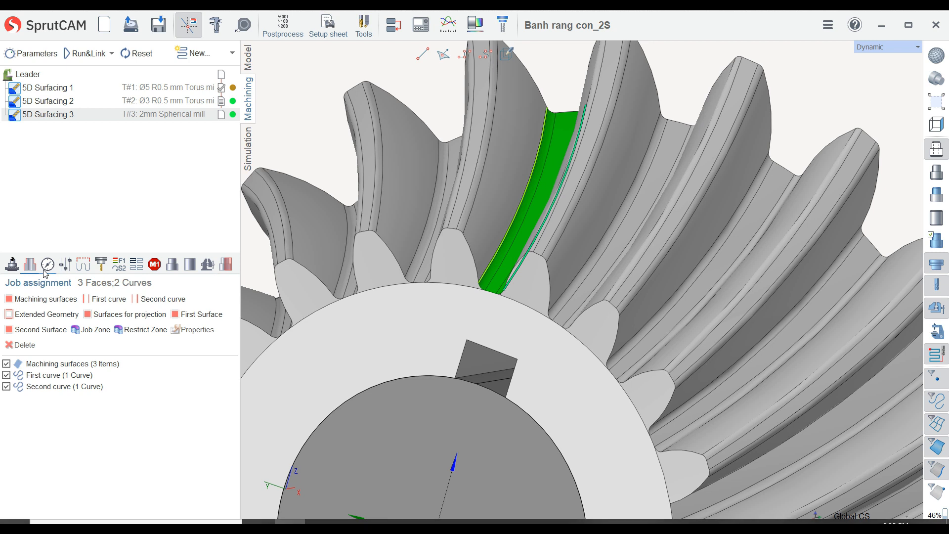
Step: Set the start and end margins of 5D Surfacing 3 to 0 mm and calculate its toolpath
{"action": "left_click", "coordinate": [47, 264]}
{"action": "left_click", "coordinate": [163, 465]}
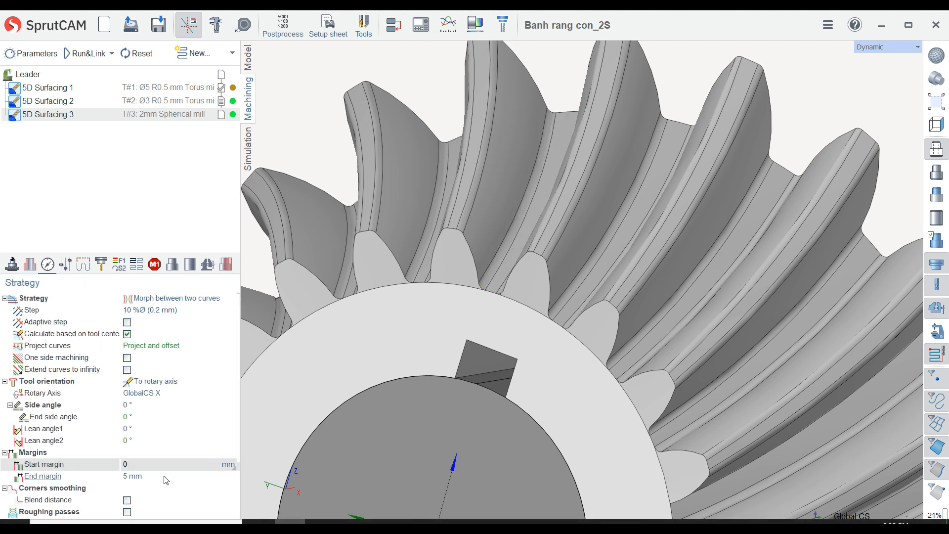
{"action": "type", "text": "0"}
{"action": "key", "text": "Down"}
{"action": "type", "text": "0"}
{"action": "left_click", "coordinate": [165, 466]}
{"action": "left_click", "coordinate": [68, 269]}
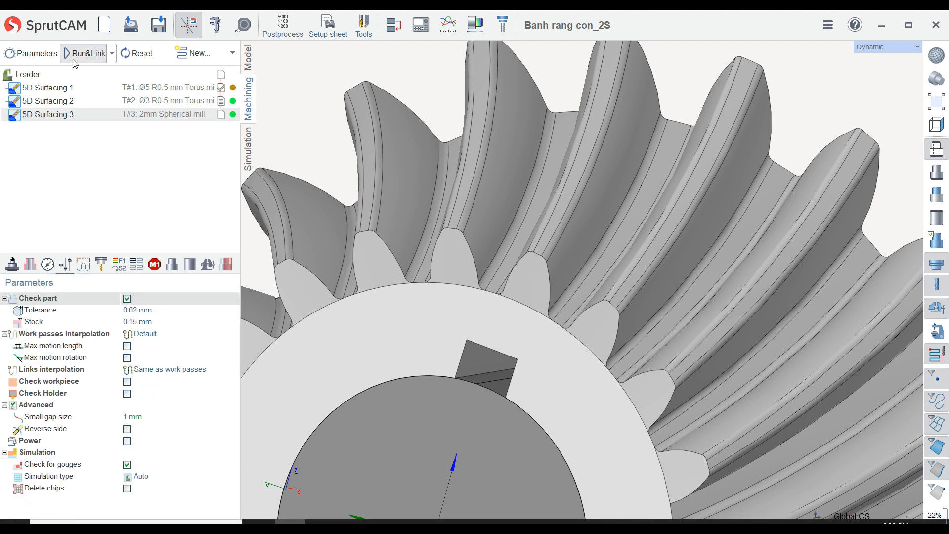
{"action": "left_click", "coordinate": [86, 53]}
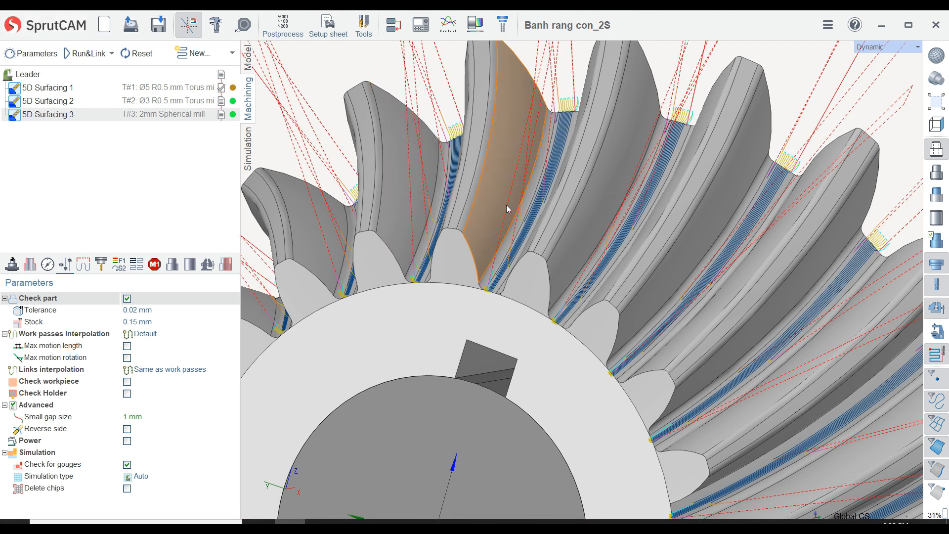
Step: Set the start and end margins of 5D Surfacing 3 to -1 mm and recalculate its toolpath
{"action": "middle_click_drag", "start_coordinate": [506, 206], "coordinate": [529, 229]}
{"action": "scroll", "coordinate": [532, 233], "scroll_direction": "up", "scroll_amount": 5}
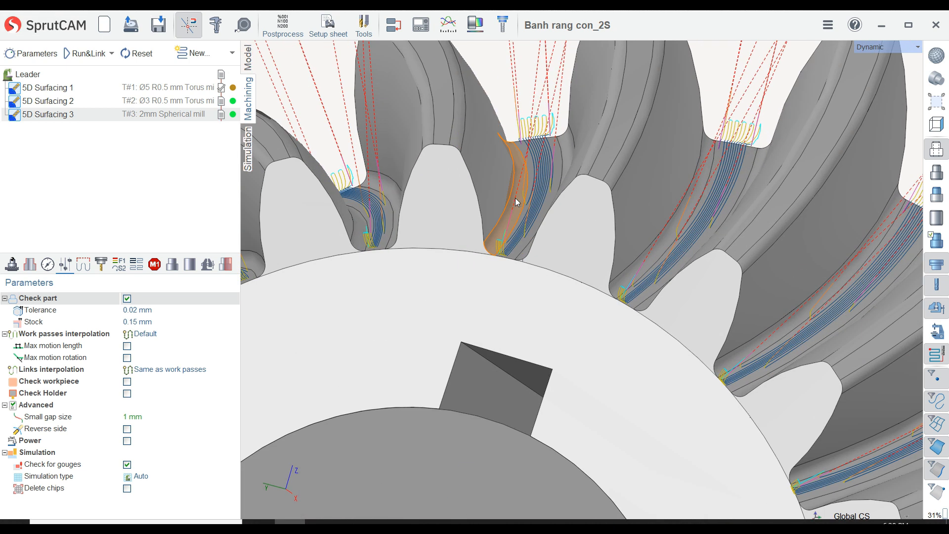
{"action": "scroll", "coordinate": [528, 173], "scroll_direction": "up", "scroll_amount": 2}
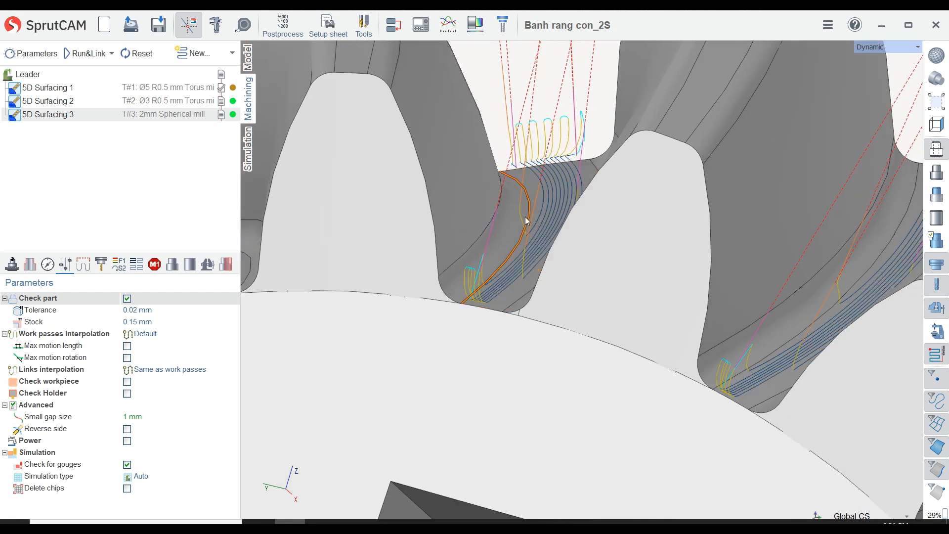
{"action": "scroll", "coordinate": [516, 252], "scroll_direction": "down", "scroll_amount": 4}
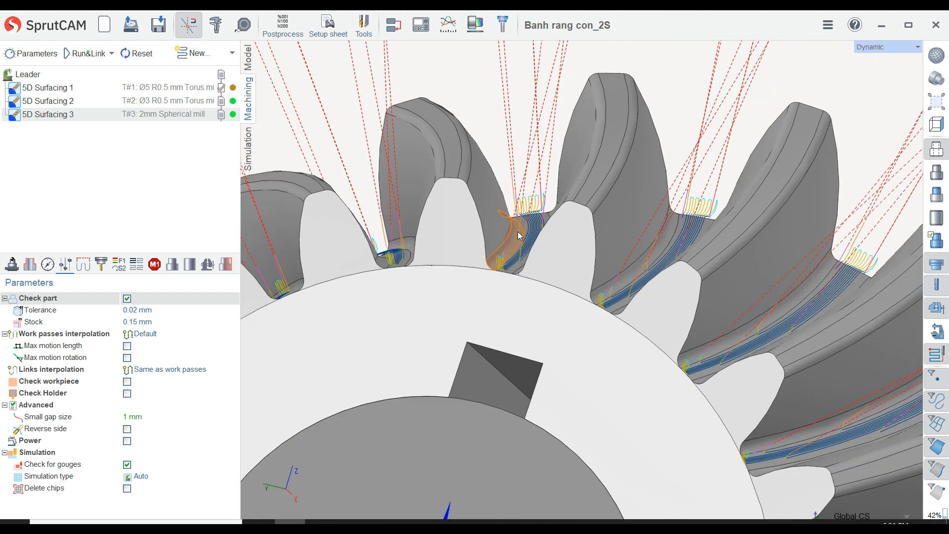
{"action": "left_click", "coordinate": [48, 264]}
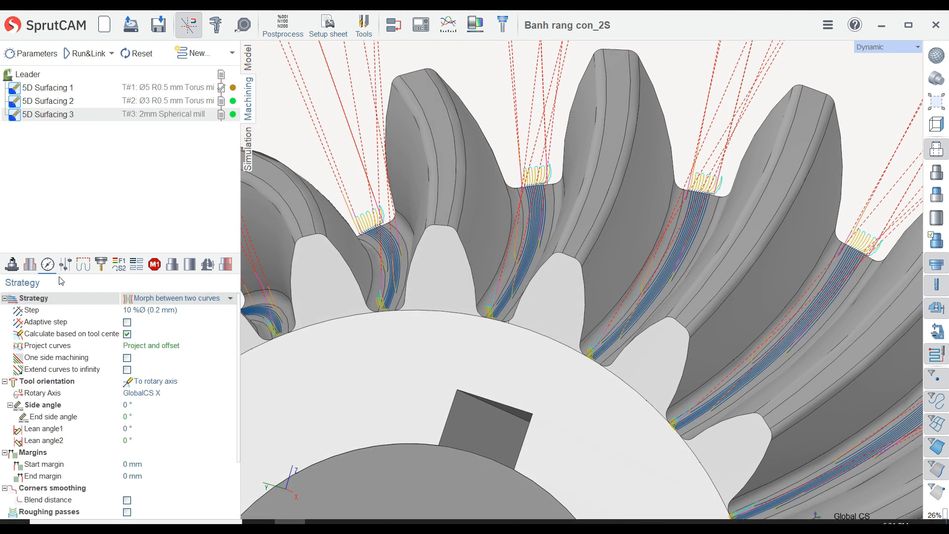
{"action": "left_click", "coordinate": [152, 464]}
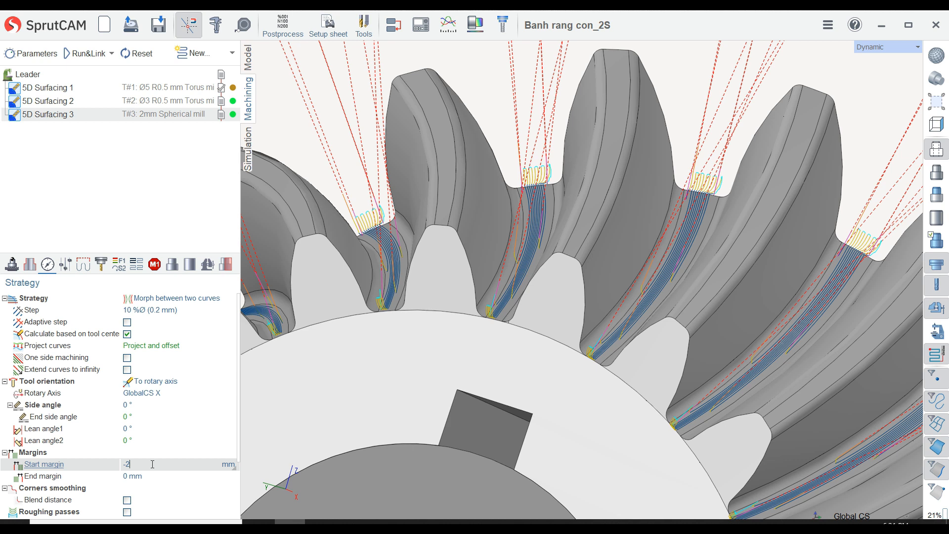
{"action": "type", "text": "-1"}
{"action": "left_click", "coordinate": [156, 475]}
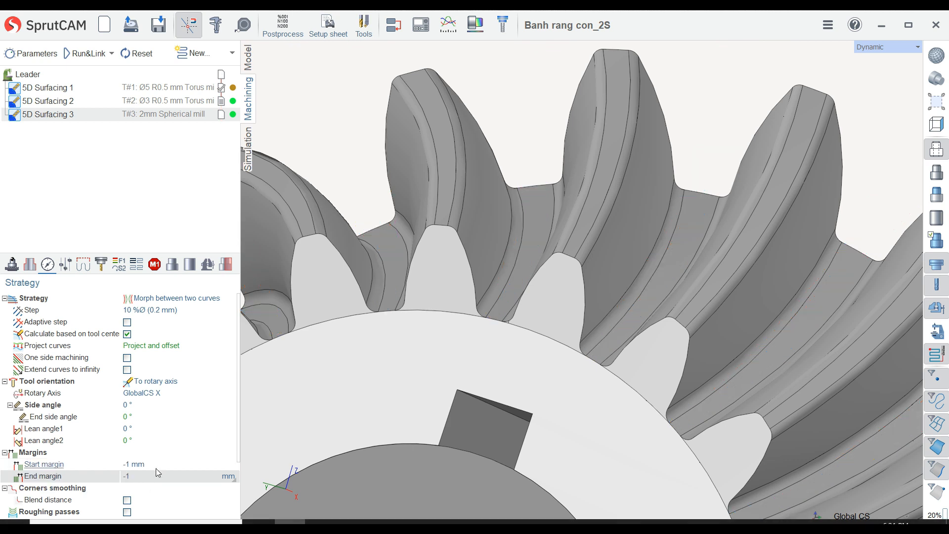
{"action": "left_click", "coordinate": [155, 466]}
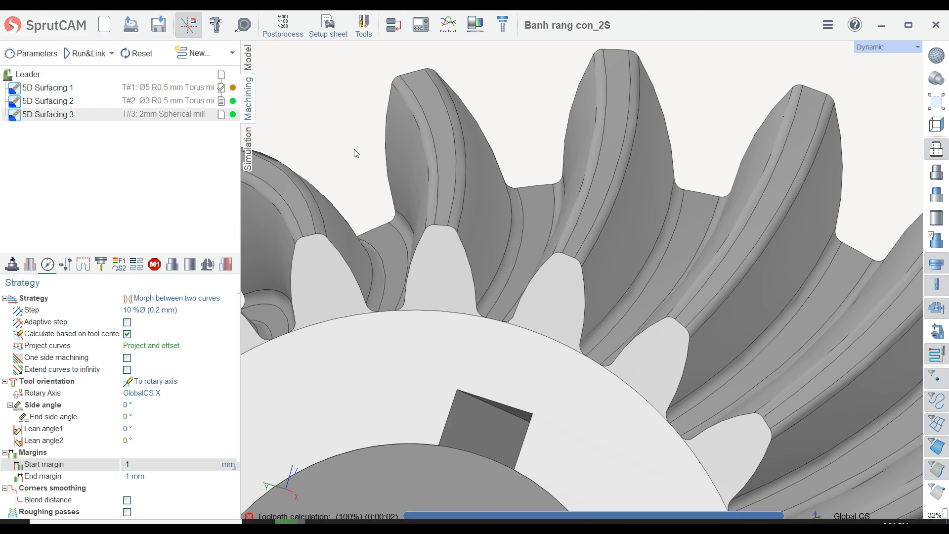
Step: Set the start and end margins of 5D Surfacing 3 to -2 mm and recalculate its toolpath
{"action": "scroll", "coordinate": [538, 258], "scroll_direction": "up", "scroll_amount": 5}
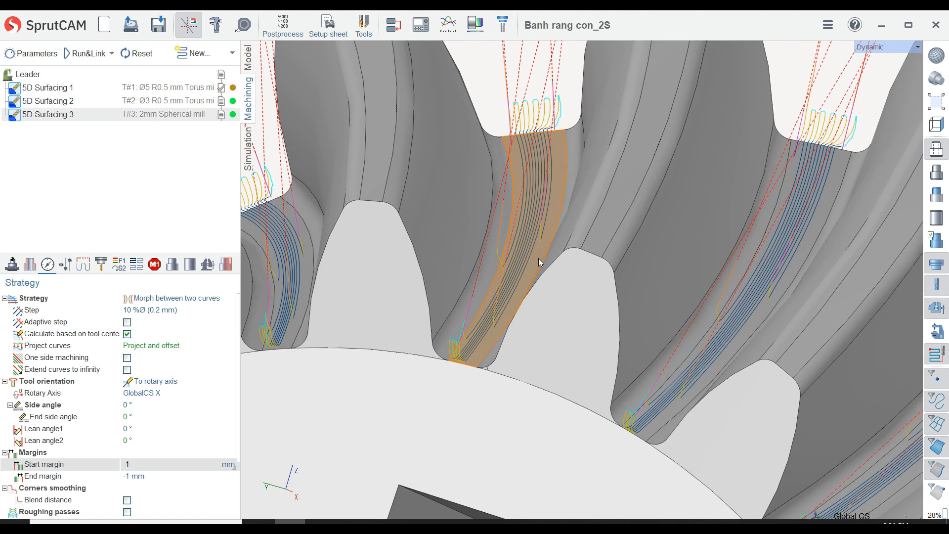
{"action": "scroll", "coordinate": [528, 220], "scroll_direction": "down", "scroll_amount": 3}
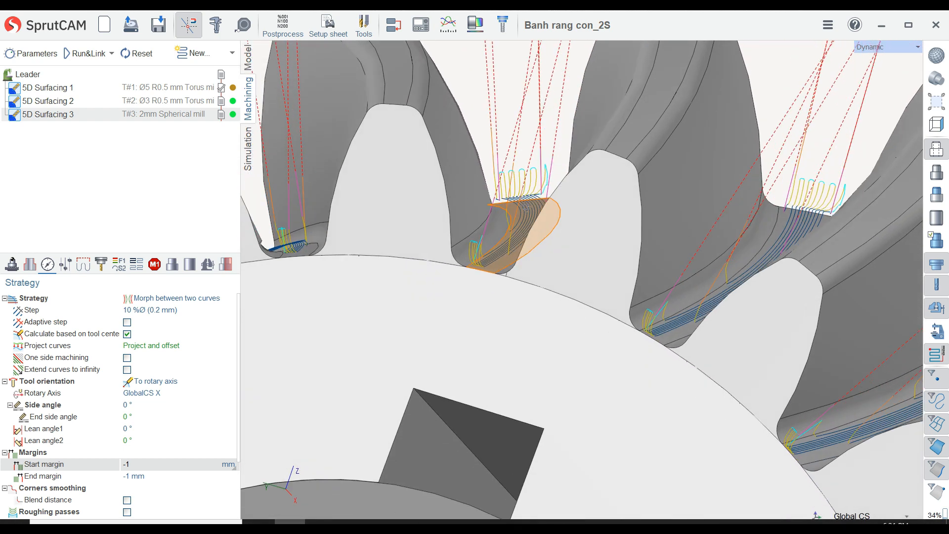
{"action": "right_click_drag", "start_coordinate": [528, 220], "coordinate": [455, 286]}
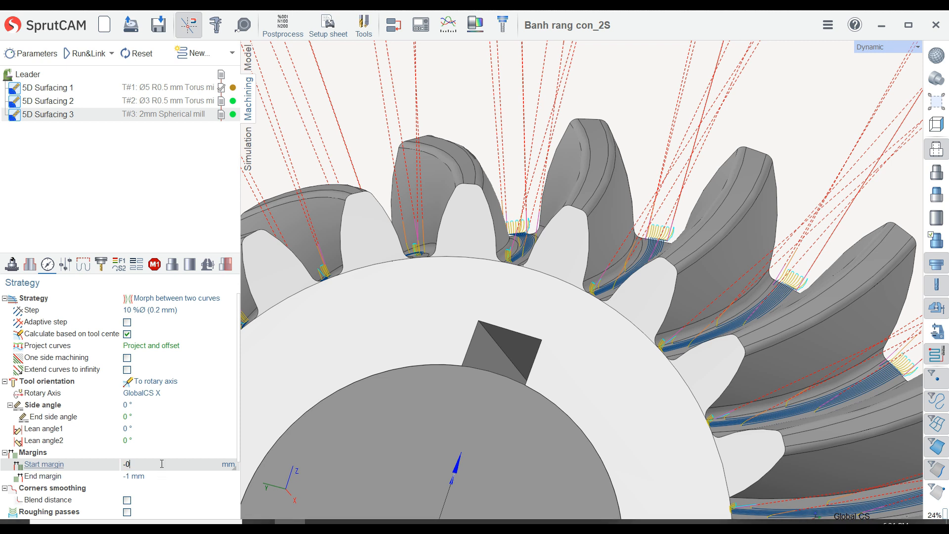
{"action": "left_click", "coordinate": [162, 475]}
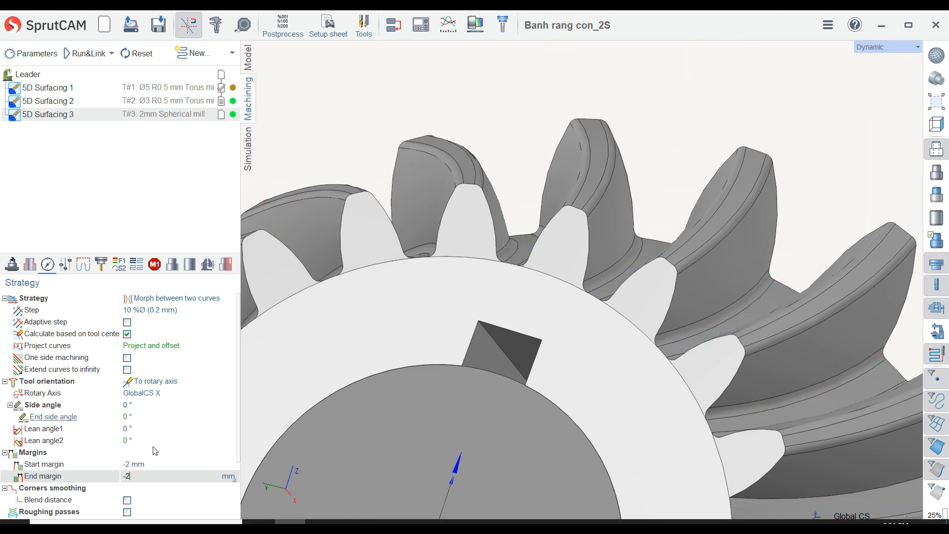
{"action": "left_click", "coordinate": [156, 465]}
{"action": "left_click", "coordinate": [85, 53]}
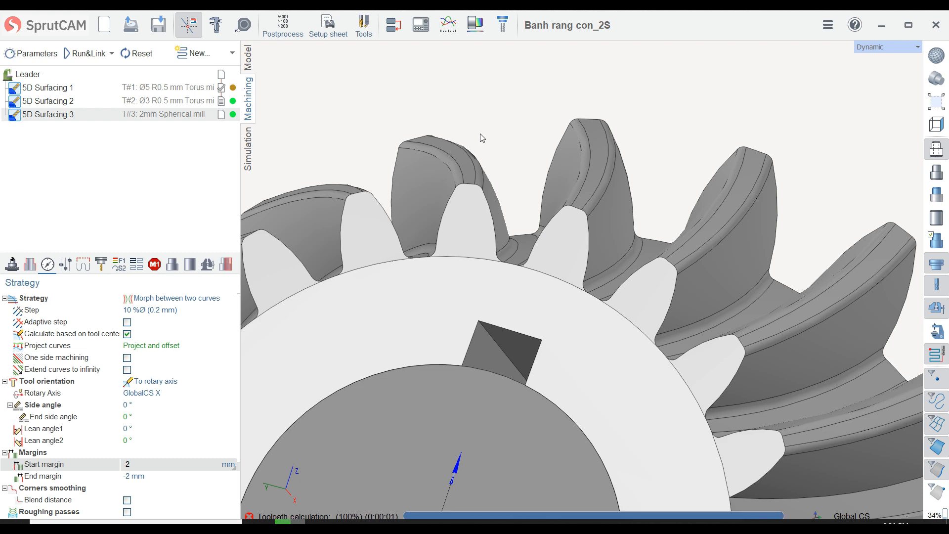
Step: Set both margins of 5D Surfacing 3 back to 0 mm and recalculate the root toolpath
{"action": "scroll", "coordinate": [516, 261], "scroll_direction": "up", "scroll_amount": 5}
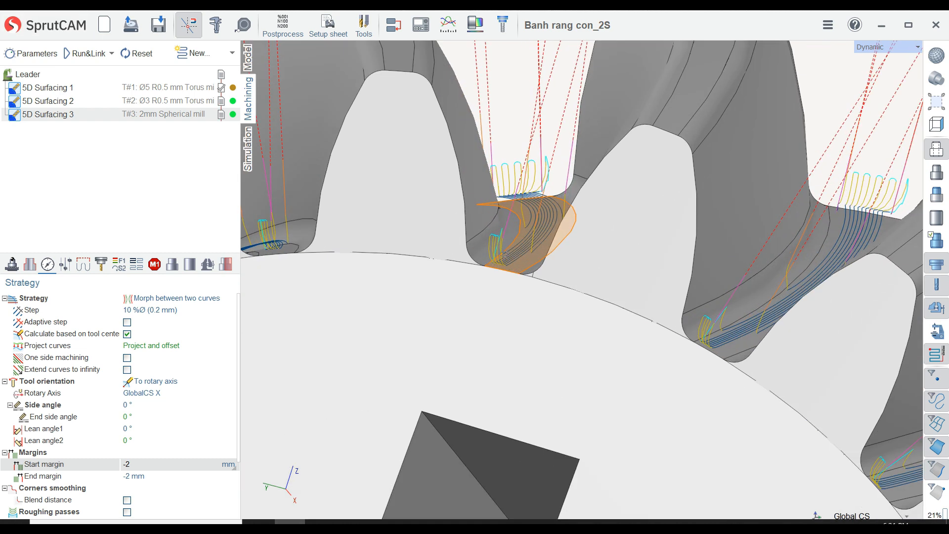
{"action": "scroll", "coordinate": [504, 255], "scroll_direction": "down", "scroll_amount": 5}
{"action": "scroll", "coordinate": [511, 257], "scroll_direction": "up", "scroll_amount": 7}
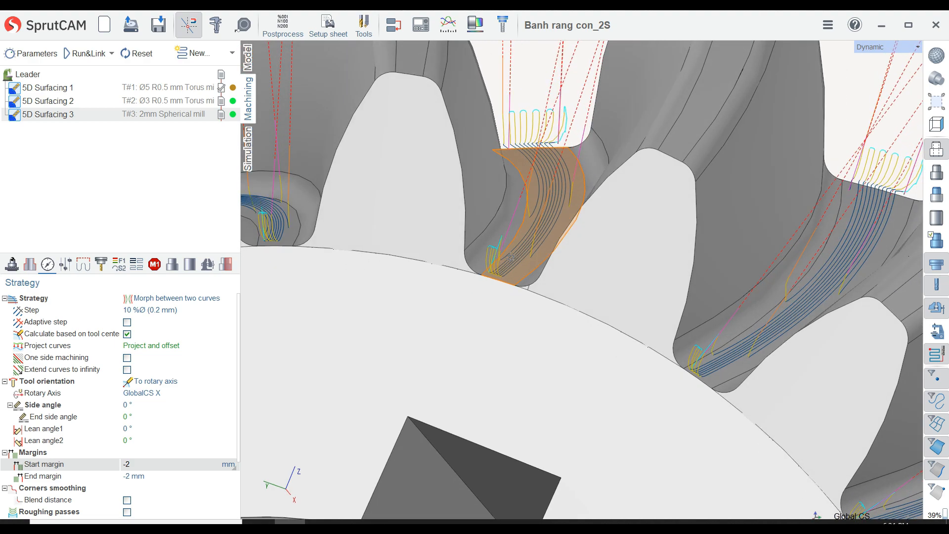
{"action": "scroll", "coordinate": [511, 257], "scroll_direction": "down", "scroll_amount": 6}
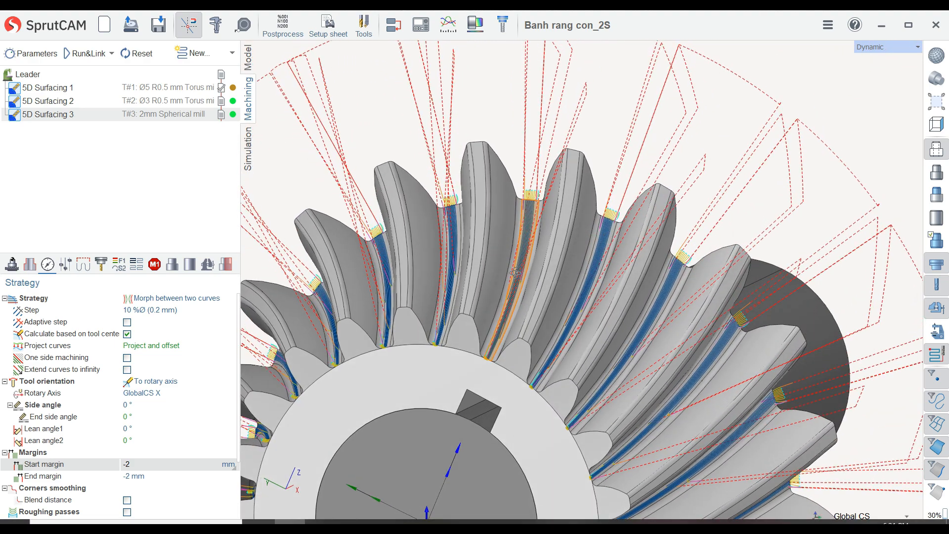
{"action": "right_click_drag", "start_coordinate": [515, 272], "coordinate": [472, 268]}
{"action": "left_click", "coordinate": [143, 464]}
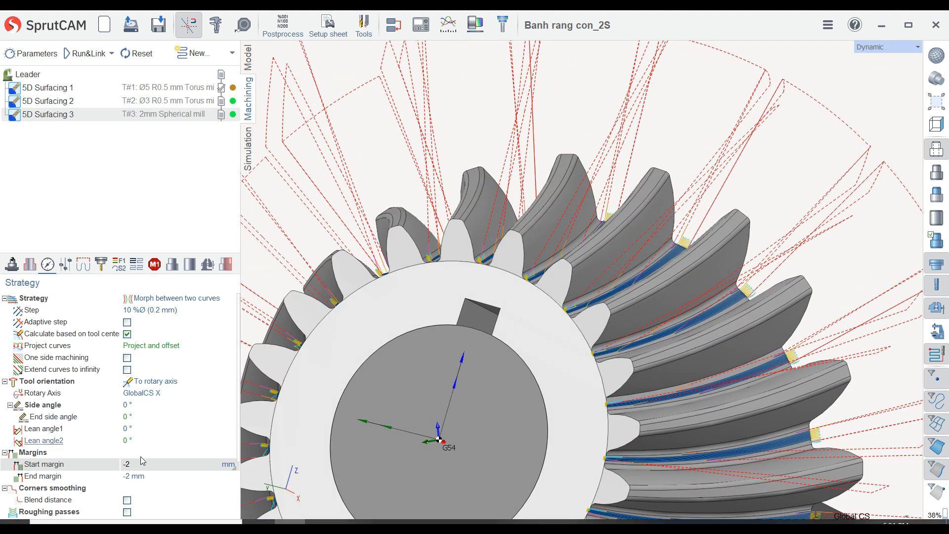
{"action": "key", "text": "BackSpace"}
{"action": "key", "text": "BackSpace"}
{"action": "type", "text": "0"}
{"action": "left_click", "coordinate": [151, 476]}
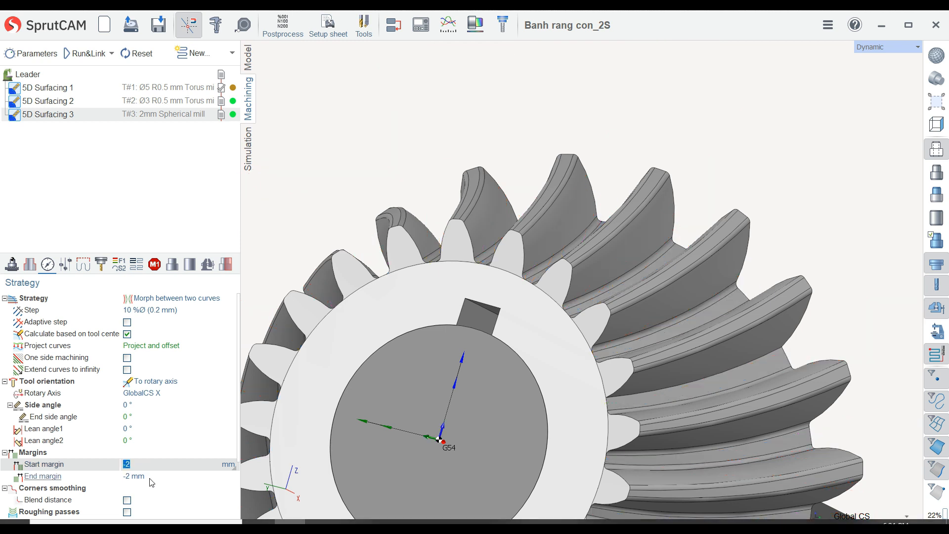
{"action": "left_click", "coordinate": [151, 476]}
{"action": "type", "text": "0"}
{"action": "left_click", "coordinate": [148, 464]}
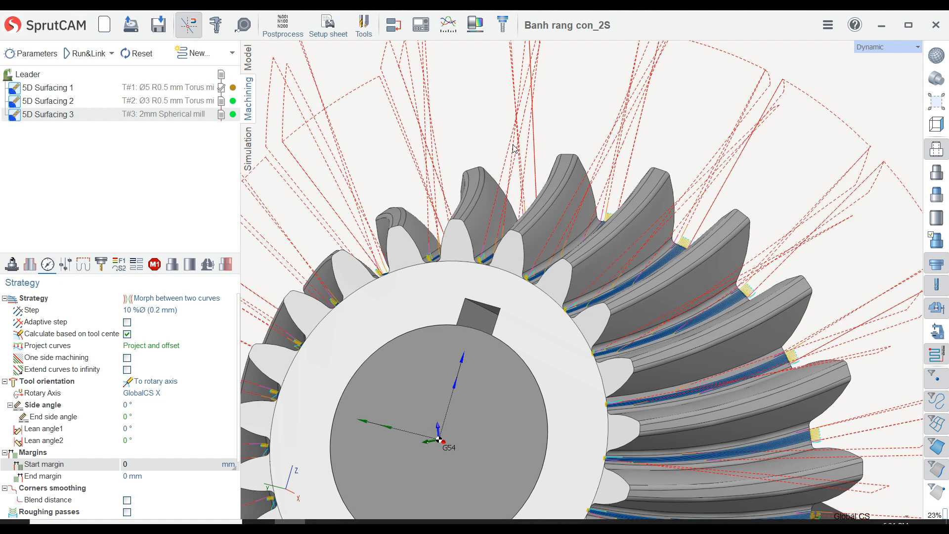
Step: Change the display colour of the 5D Surfacing 3 operation to cyan
{"action": "scroll", "coordinate": [500, 210], "scroll_direction": "up", "scroll_amount": 3}
{"action": "scroll", "coordinate": [500, 209], "scroll_direction": "up", "scroll_amount": 5}
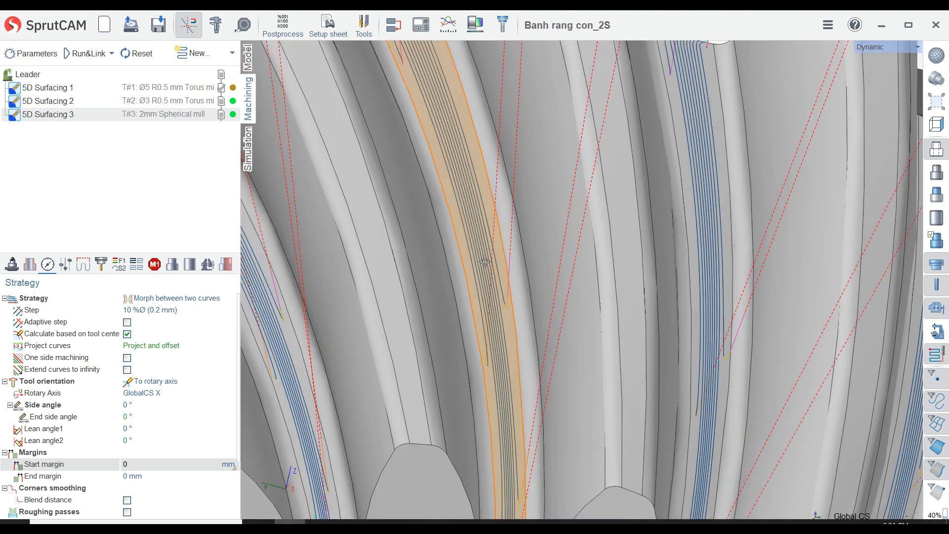
{"action": "scroll", "coordinate": [505, 292], "scroll_direction": "down", "scroll_amount": 5}
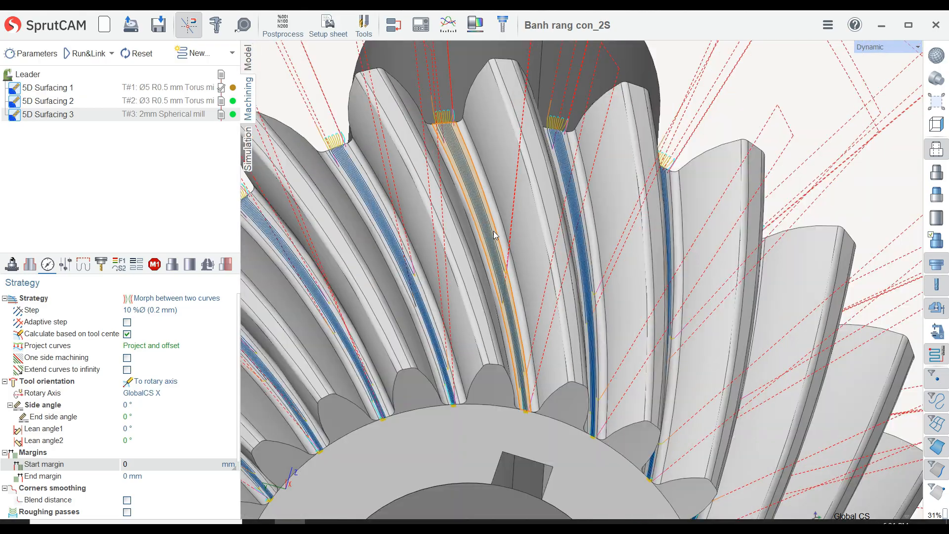
{"action": "scroll", "coordinate": [496, 227], "scroll_direction": "down", "scroll_amount": 5}
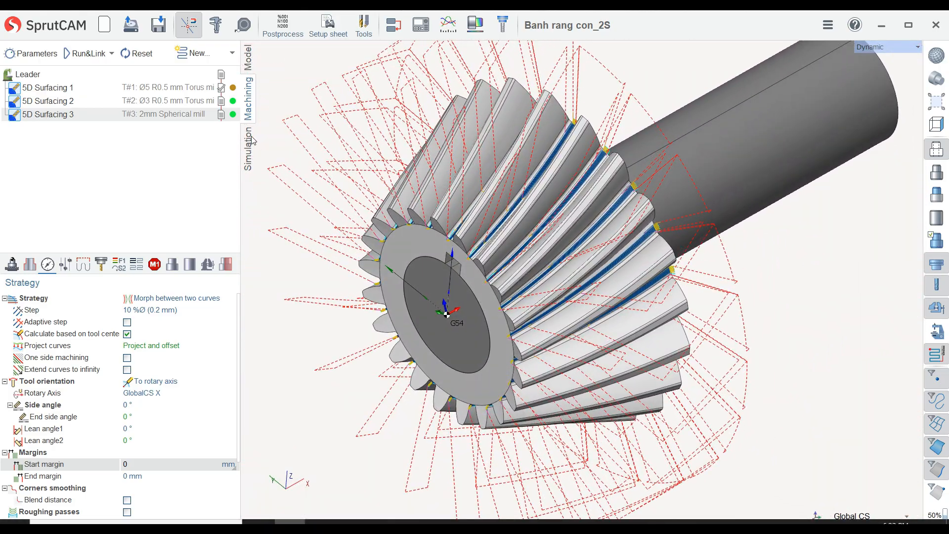
{"action": "left_click", "coordinate": [234, 114]}
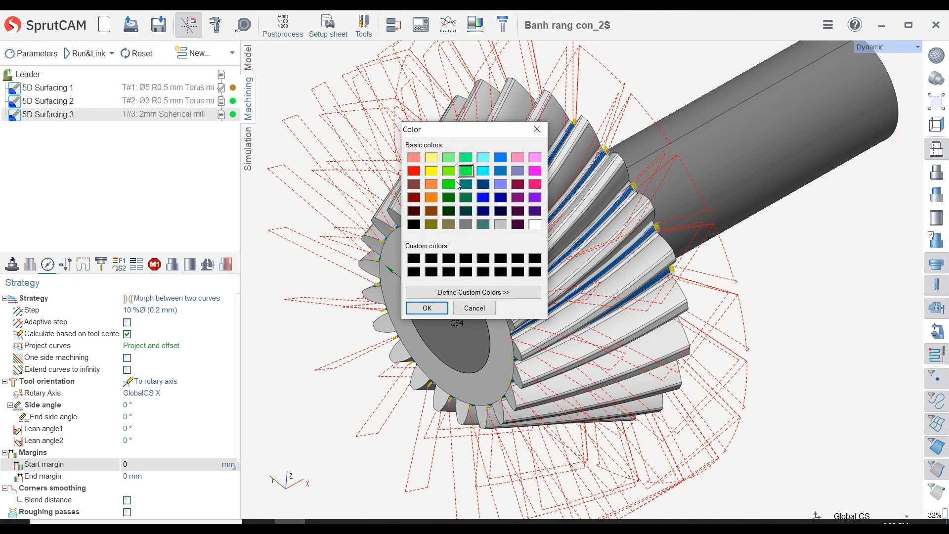
{"action": "left_click", "coordinate": [427, 308]}
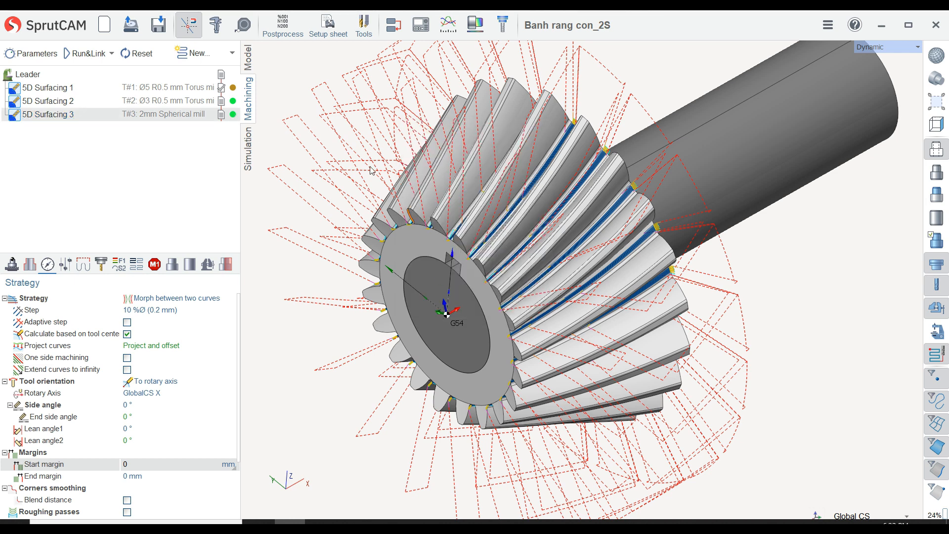
Step: Switch to simulation and compute the machined workpiece through 5D Surfacing 2, ahead of 5D Surfacing 3
{"action": "scroll", "coordinate": [292, 87], "scroll_direction": "up", "scroll_amount": 2}
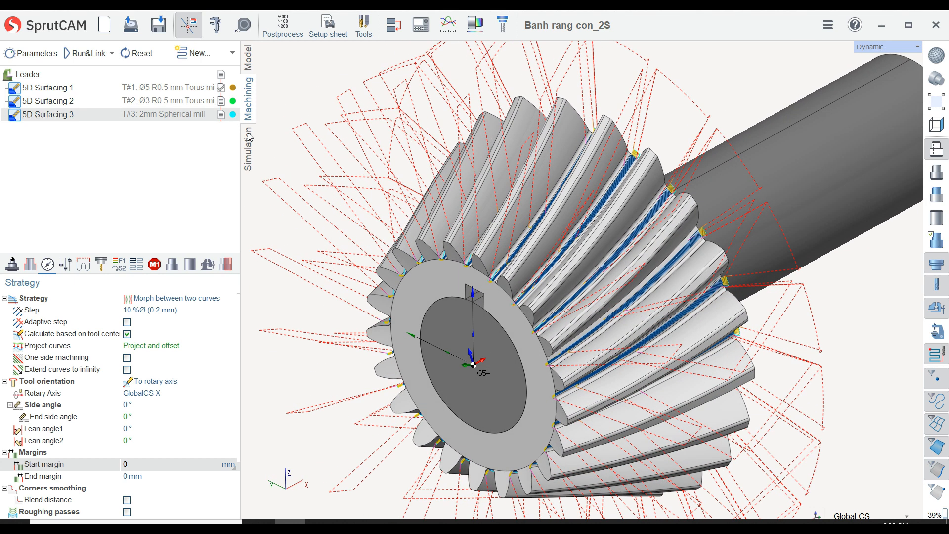
{"action": "left_click", "coordinate": [249, 148]}
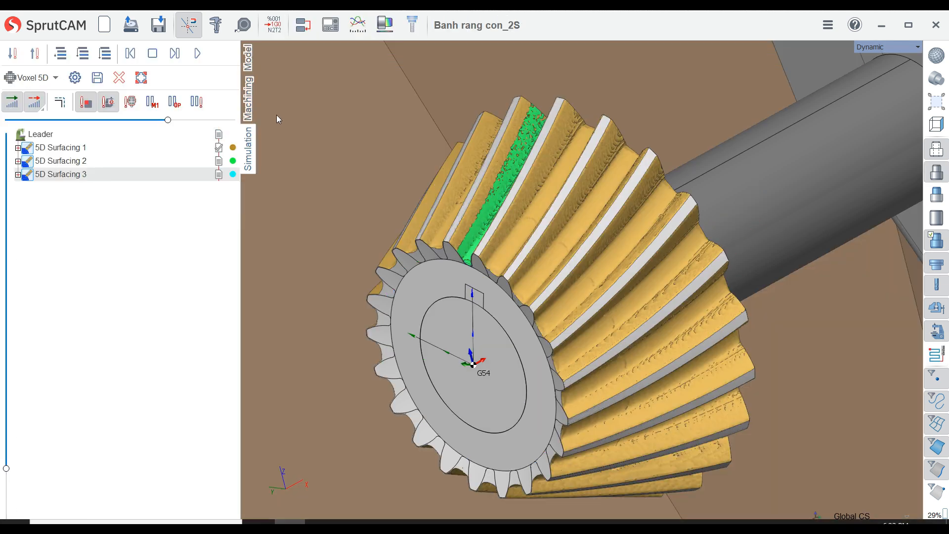
{"action": "left_click", "coordinate": [82, 59]}
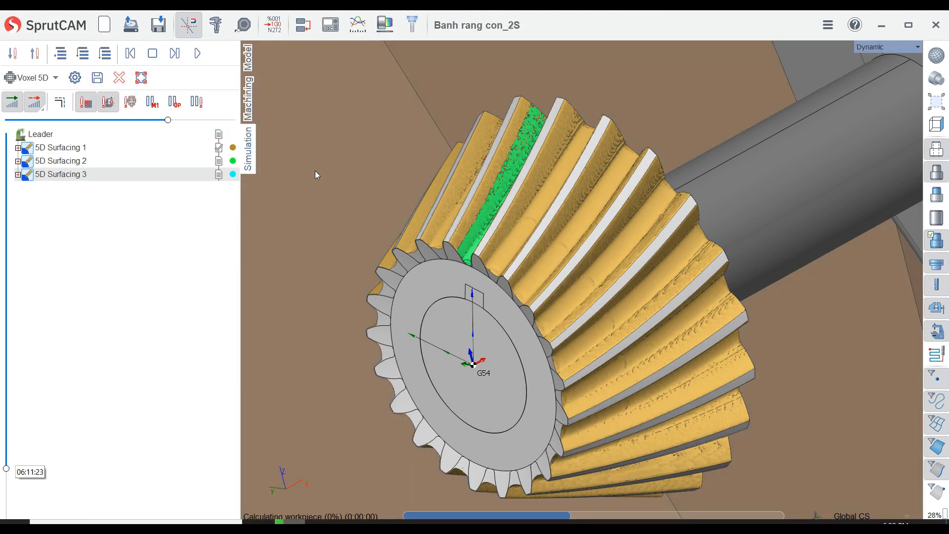
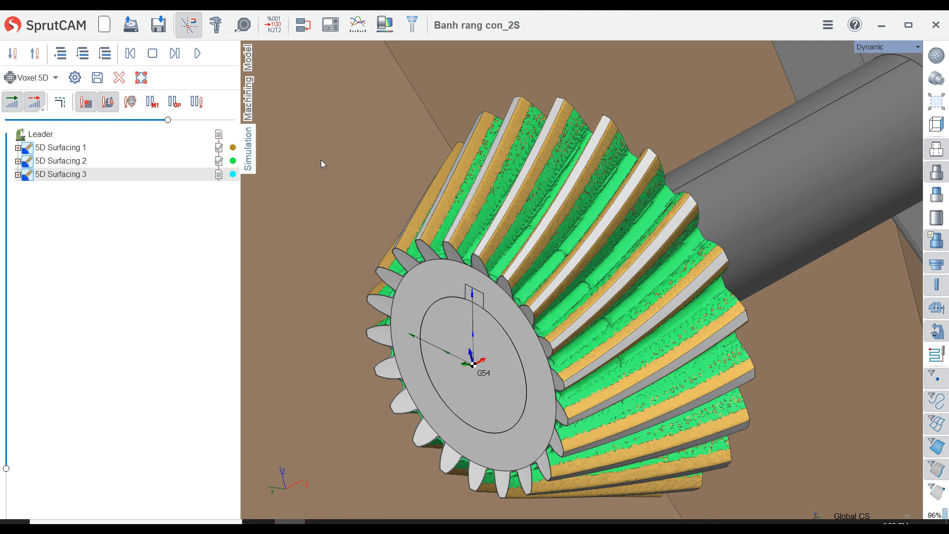
Step: Examine the simulated gear held in the rotary chuck together with the surrounding machine and table
{"action": "left_click", "coordinate": [342, 155]}
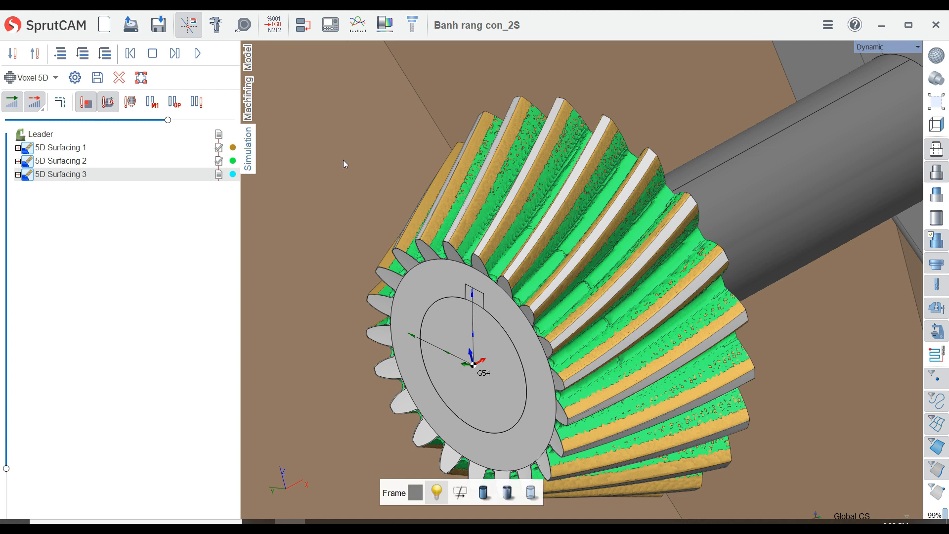
{"action": "middle_click_drag", "start_coordinate": [352, 169], "coordinate": [380, 183]}
{"action": "scroll", "coordinate": [381, 183], "scroll_direction": "down", "scroll_amount": 3}
{"action": "scroll", "coordinate": [380, 183], "scroll_direction": "down", "scroll_amount": 5}
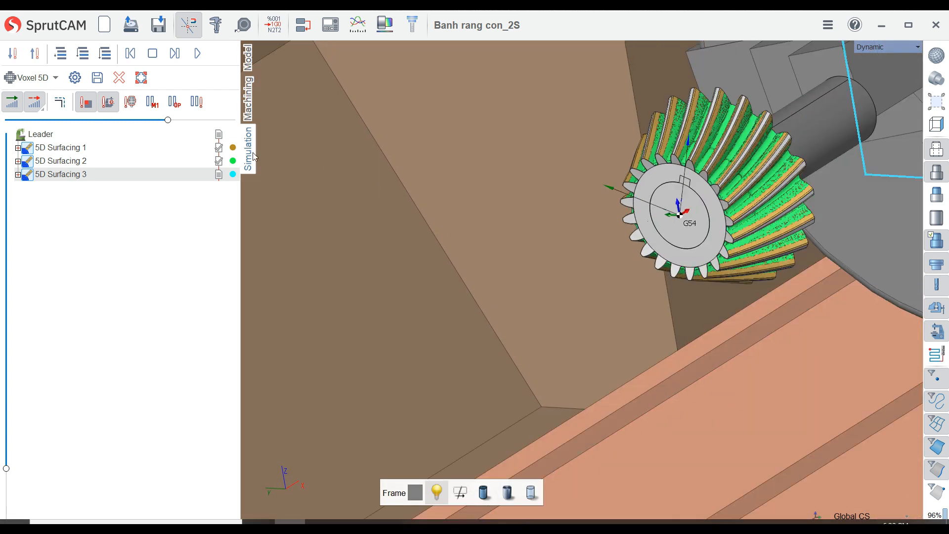
{"action": "scroll", "coordinate": [580, 241], "scroll_direction": "up", "scroll_amount": 4}
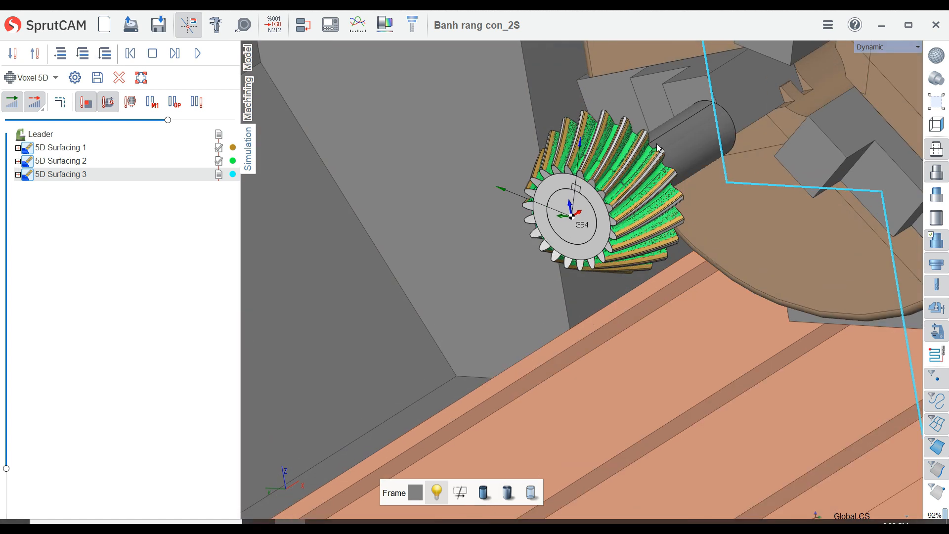
{"action": "scroll", "coordinate": [579, 241], "scroll_direction": "down", "scroll_amount": 2}
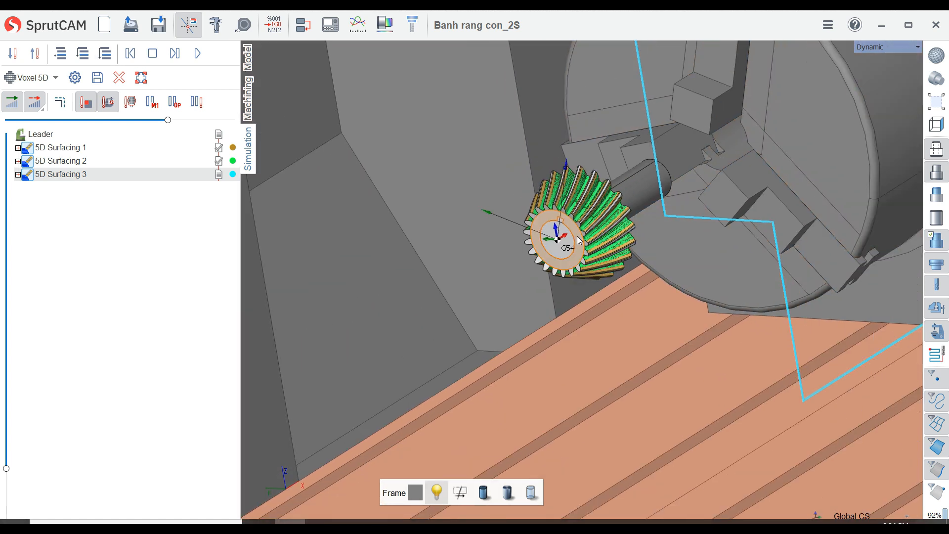
{"action": "scroll", "coordinate": [579, 241], "scroll_direction": "down", "scroll_amount": 2}
{"action": "scroll", "coordinate": [579, 241], "scroll_direction": "down", "scroll_amount": 2}
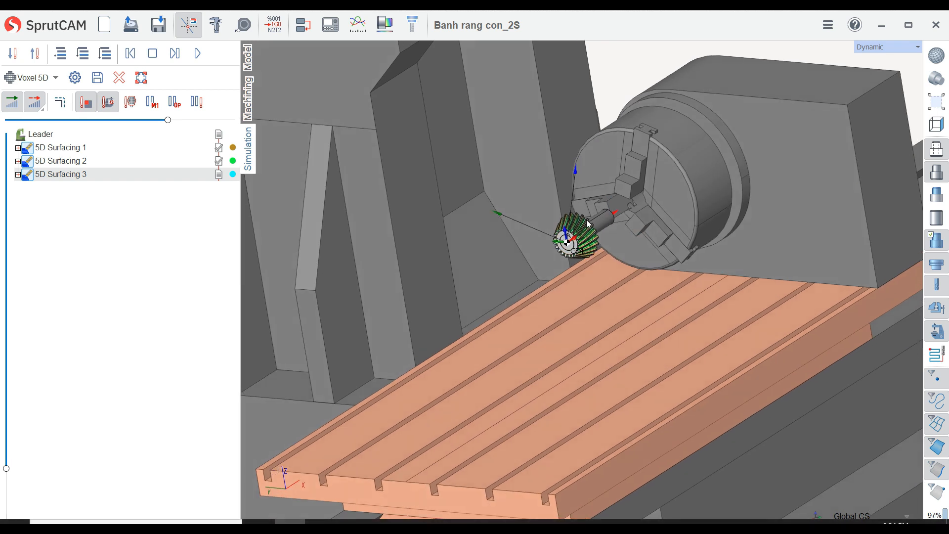
{"action": "scroll", "coordinate": [567, 267], "scroll_direction": "up", "scroll_amount": 3}
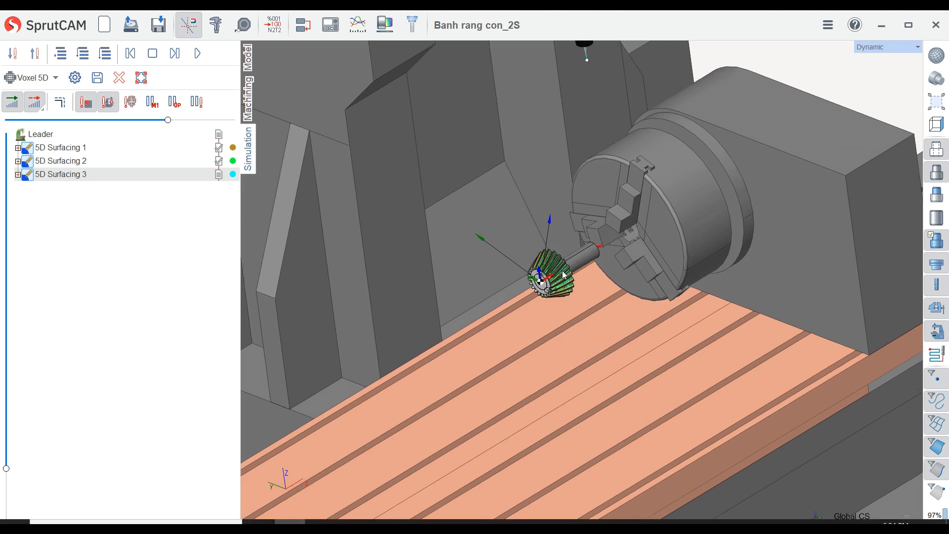
Step: Run the machining simulation of 5D Surfacing 3 on the gear and reduce its playback speed
{"action": "scroll", "coordinate": [565, 276], "scroll_direction": "up", "scroll_amount": 5}
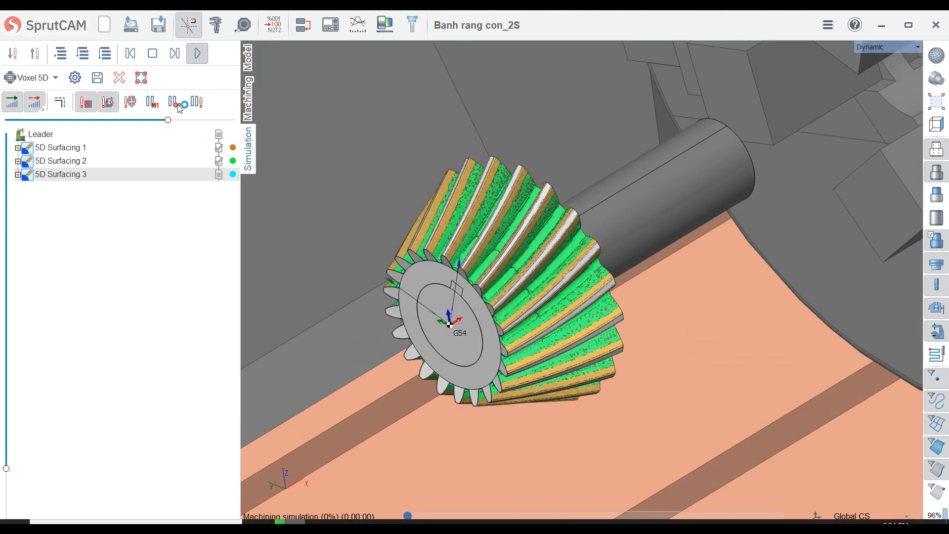
{"action": "left_click_drag", "start_coordinate": [167, 119], "coordinate": [109, 121]}
{"action": "scroll", "coordinate": [365, 314], "scroll_direction": "down", "scroll_amount": 3}
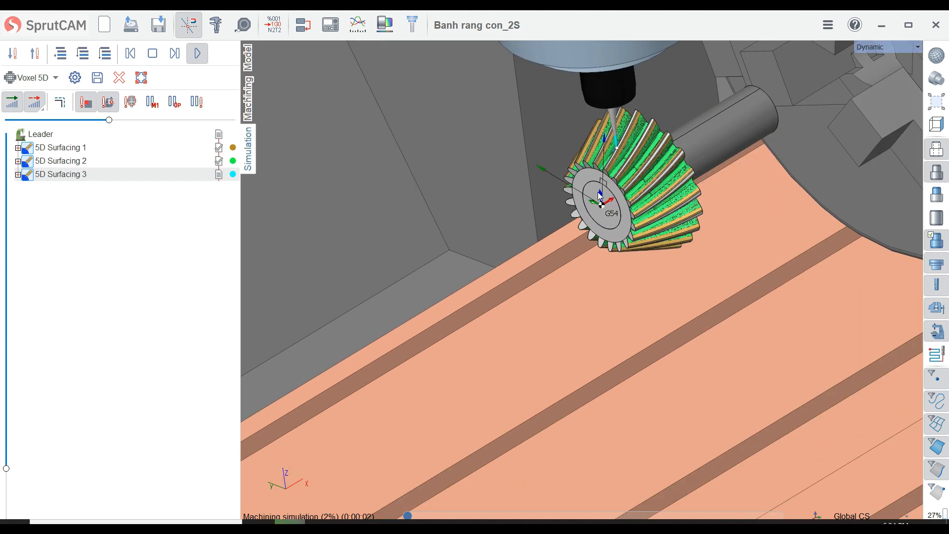
Step: Examine the 5D Surfacing 3 root cuts up close at a higher simulation speed, and stop the playback
{"action": "scroll", "coordinate": [600, 141], "scroll_direction": "up", "scroll_amount": 5}
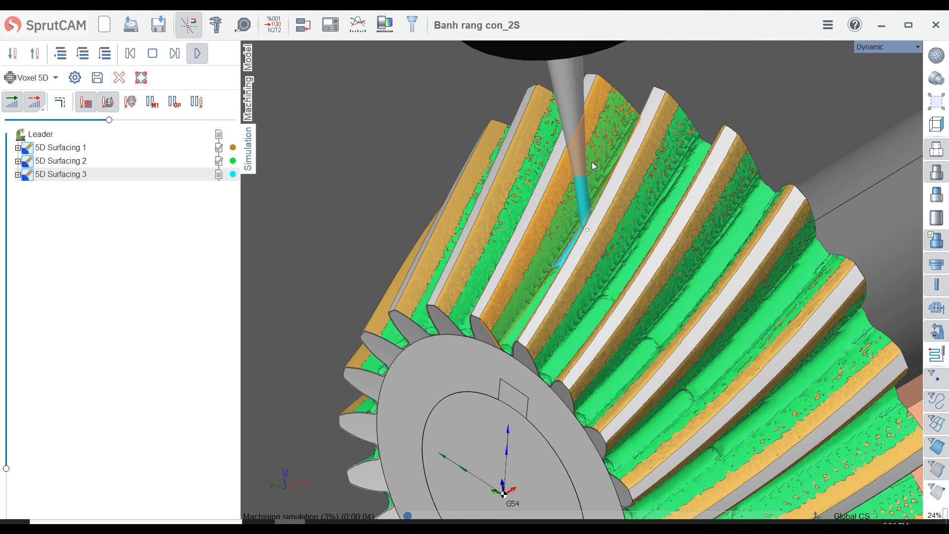
{"action": "right_click_drag", "start_coordinate": [600, 141], "coordinate": [645, 112]}
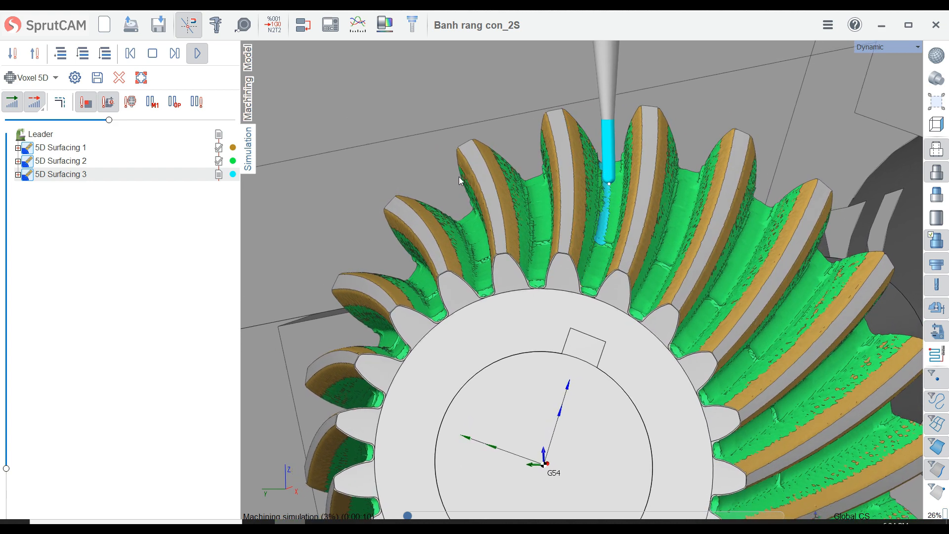
{"action": "left_click_drag", "start_coordinate": [110, 120], "coordinate": [135, 120]}
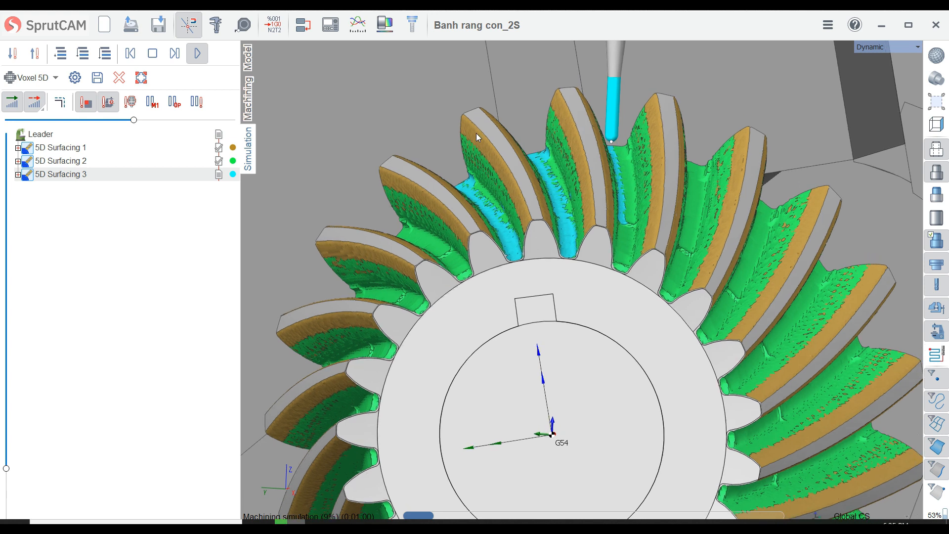
{"action": "left_click", "coordinate": [198, 53]}
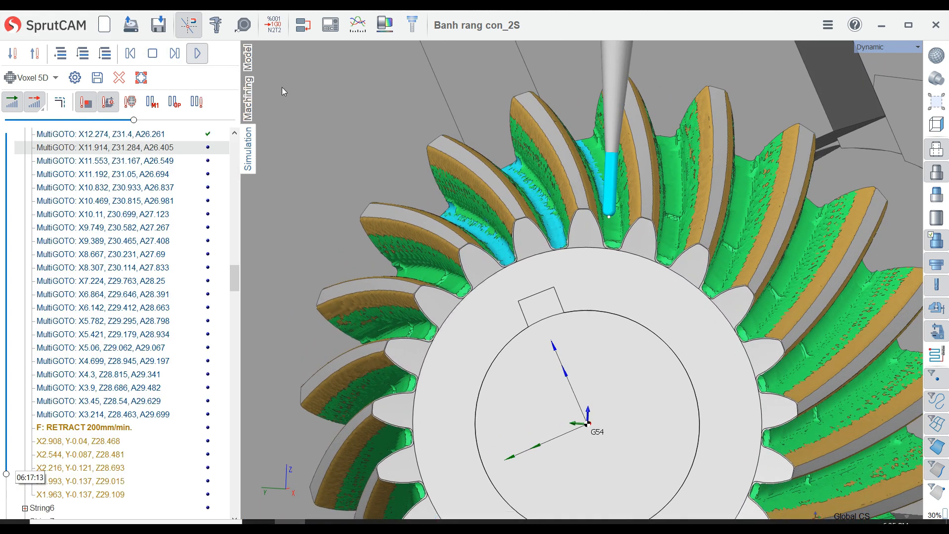
{"action": "scroll", "coordinate": [485, 164], "scroll_direction": "down", "scroll_amount": 3}
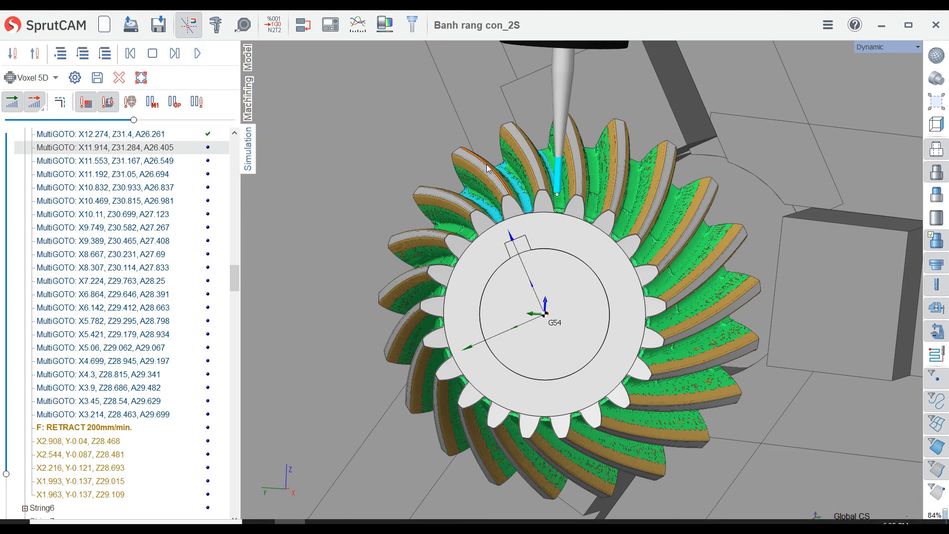
Step: Return to machining and duplicate the 5D Surfacing 3 operation by copying and pasting it
{"action": "left_click", "coordinate": [247, 98]}
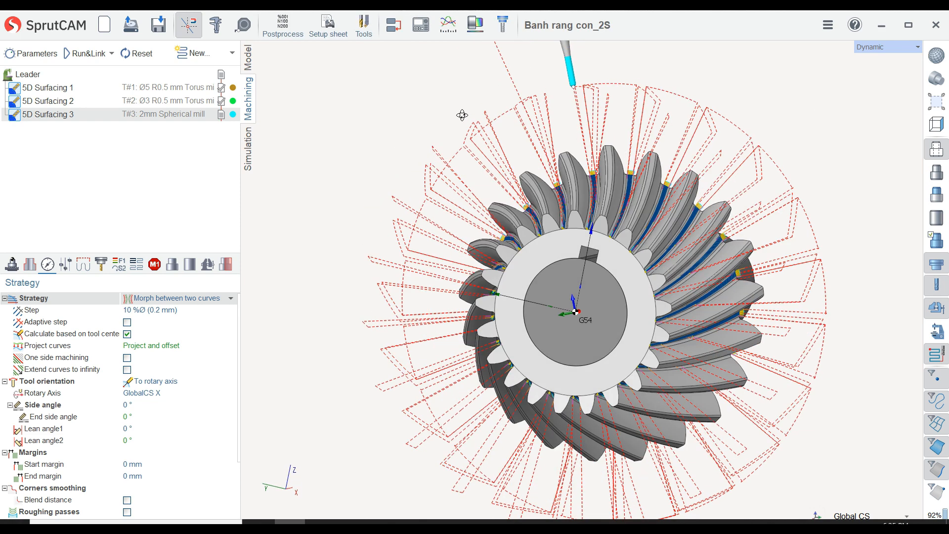
{"action": "scroll", "coordinate": [593, 194], "scroll_direction": "up", "scroll_amount": 5}
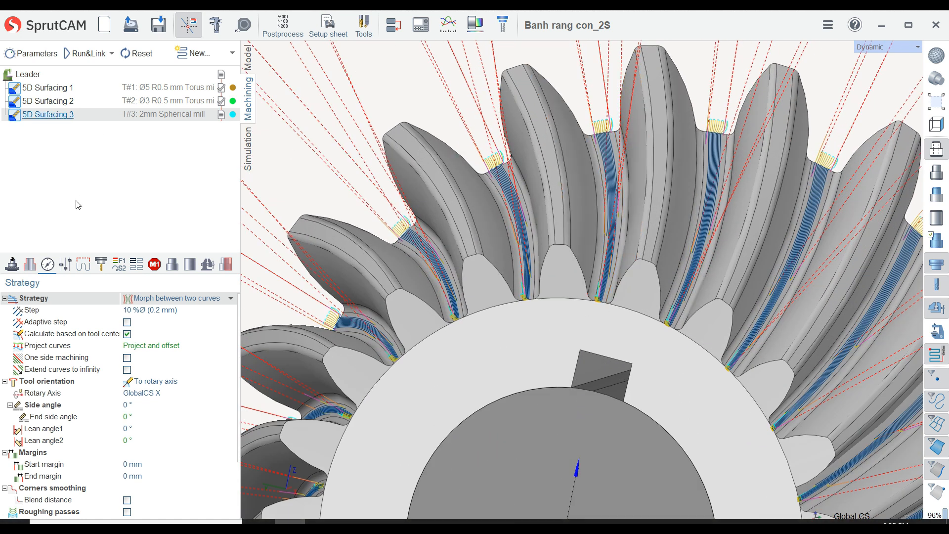
{"action": "right_click", "coordinate": [65, 115]}
{"action": "left_click", "coordinate": [64, 115]}
{"action": "right_click", "coordinate": [65, 115]}
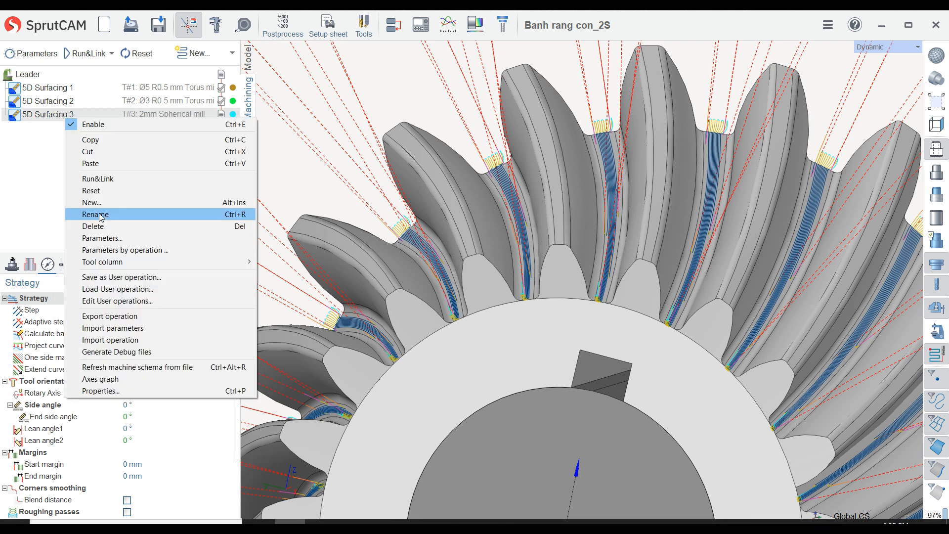
{"action": "left_click", "coordinate": [99, 163]}
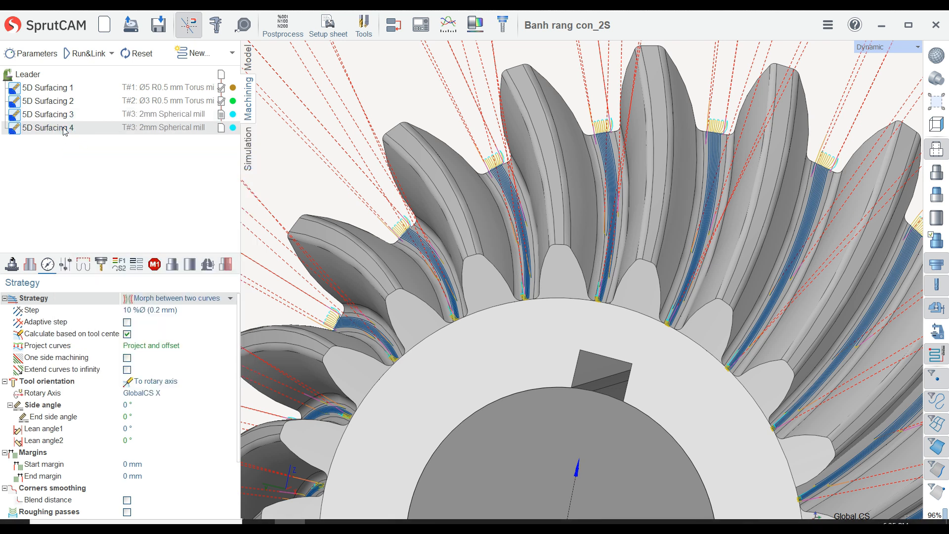
Step: Check the tool settings of 5D Surfacing 3 and change the display colour of 5D Surfacing 4 to orange
{"action": "scroll", "coordinate": [357, 149], "scroll_direction": "down", "scroll_amount": 3}
{"action": "right_click_drag", "start_coordinate": [346, 119], "coordinate": [365, 127]}
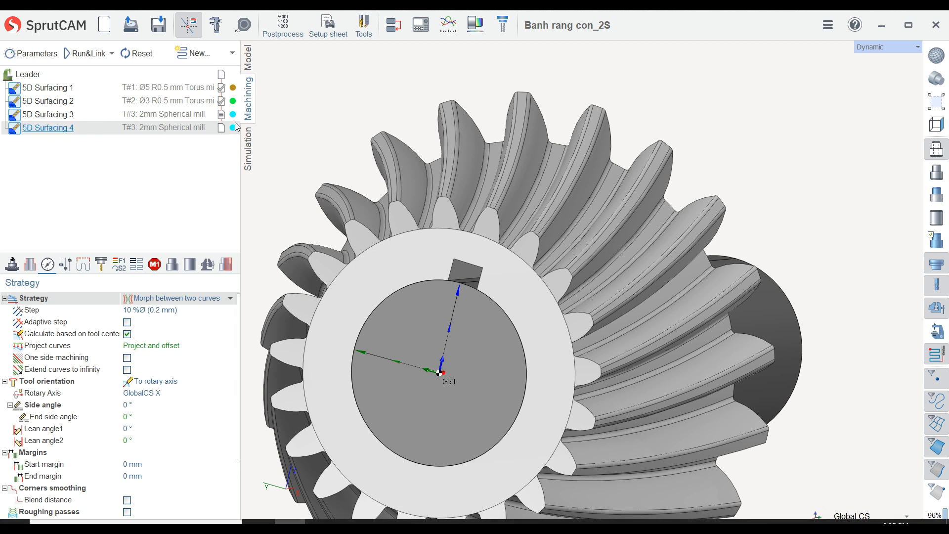
{"action": "left_click", "coordinate": [62, 121]}
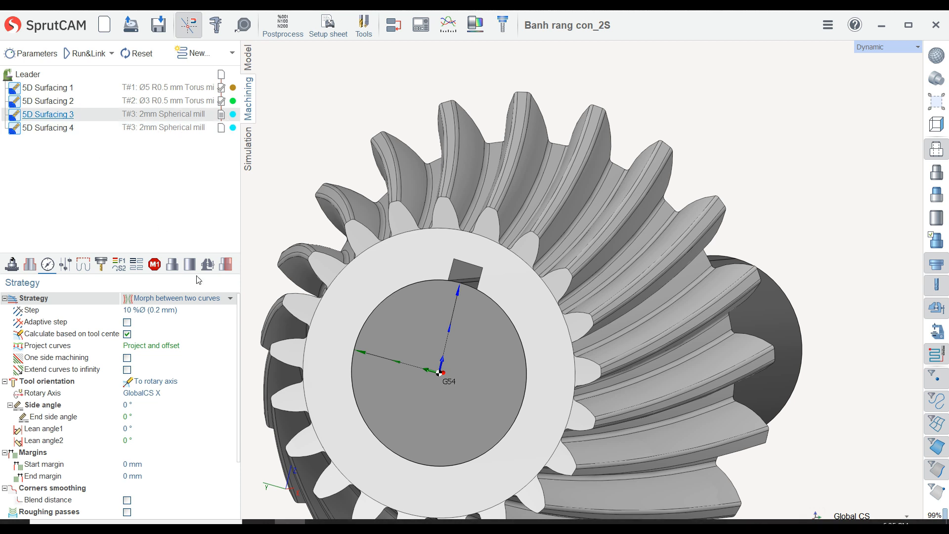
{"action": "left_click", "coordinate": [98, 268]}
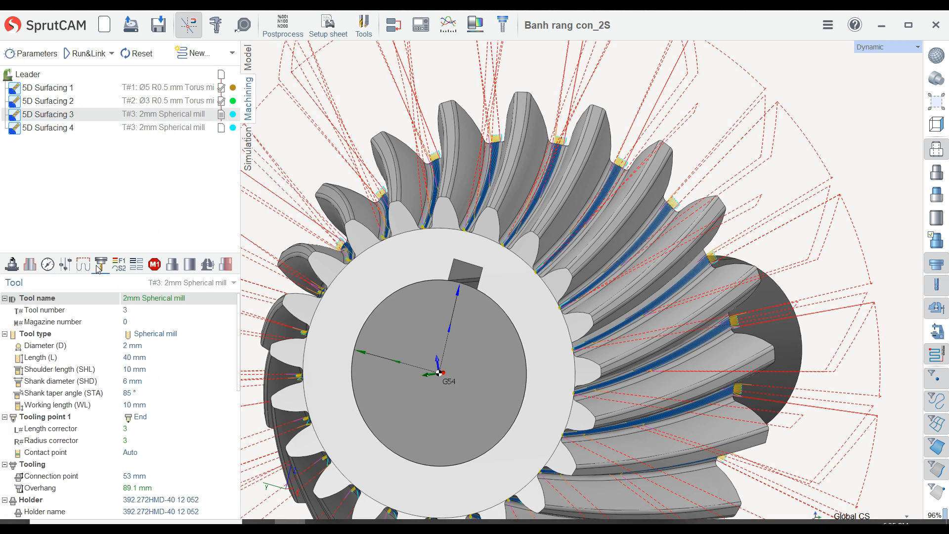
{"action": "left_click", "coordinate": [49, 128]}
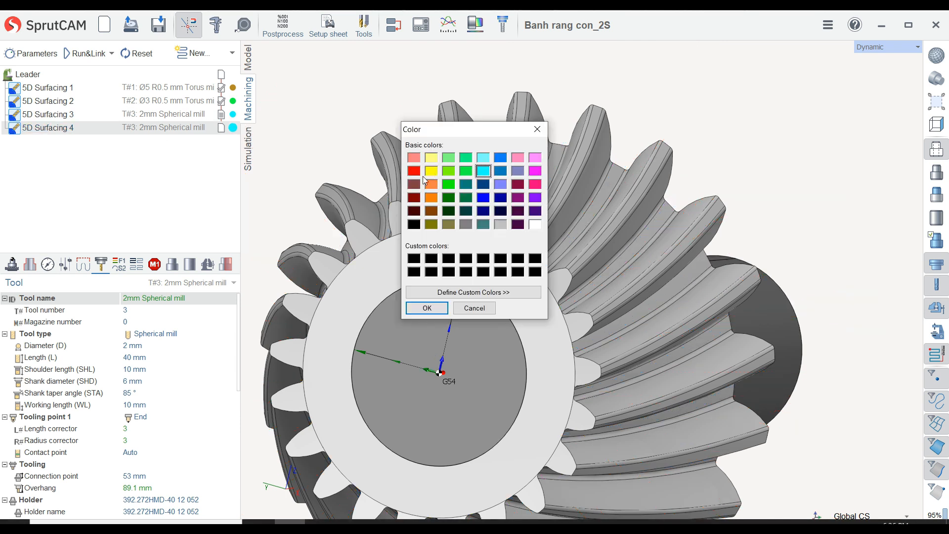
{"action": "left_click", "coordinate": [431, 198]}
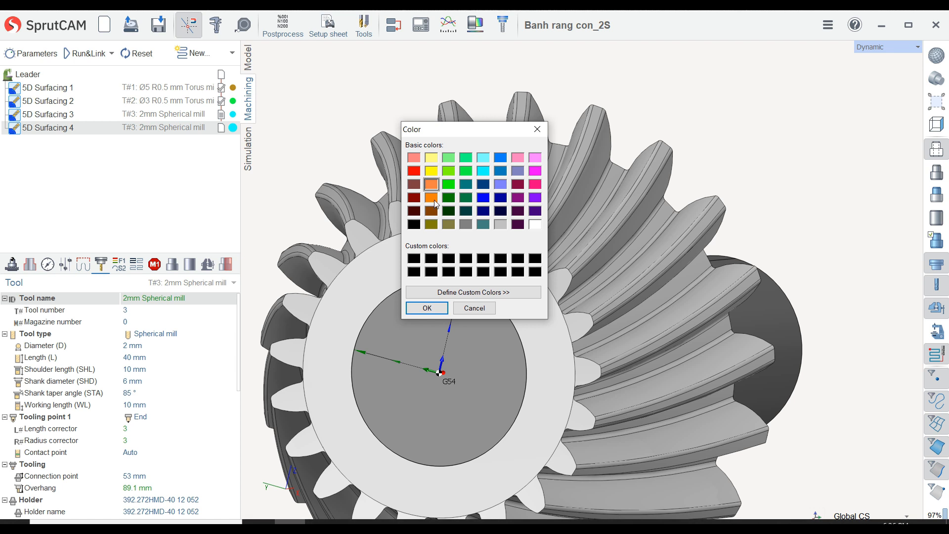
{"action": "left_click", "coordinate": [427, 308]}
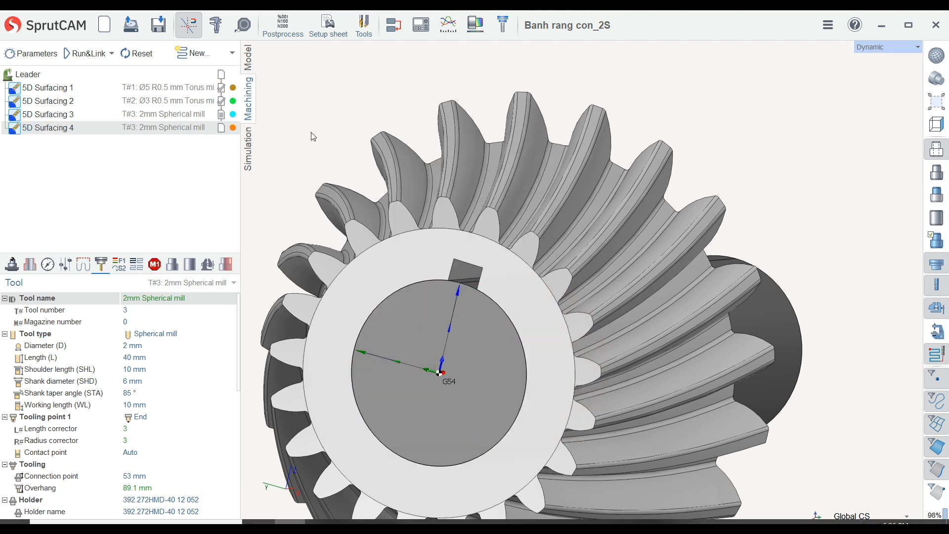
Step: Clear all inherited surfaces and curves from the job assignment of 5D Surfacing 4
{"action": "left_click", "coordinate": [32, 270]}
{"action": "right_click", "coordinate": [61, 368]}
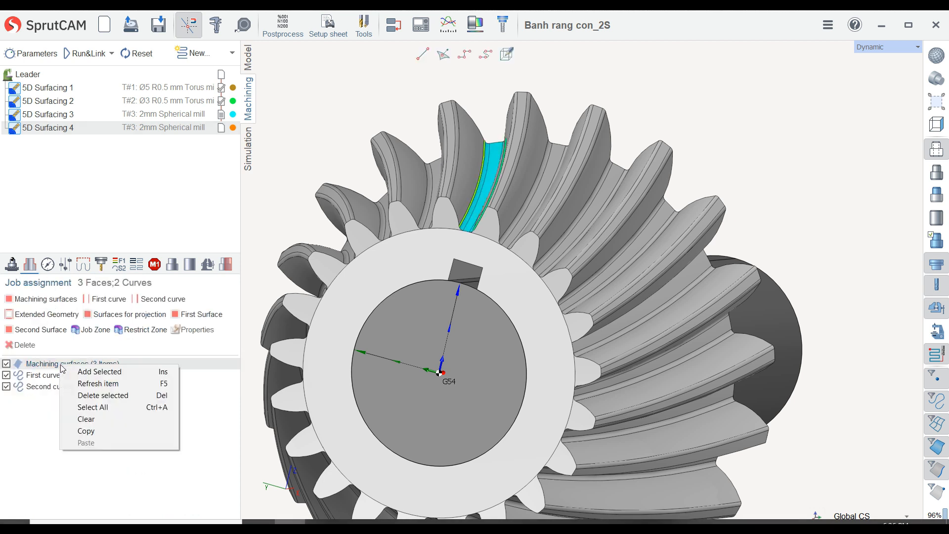
{"action": "left_click", "coordinate": [99, 418]}
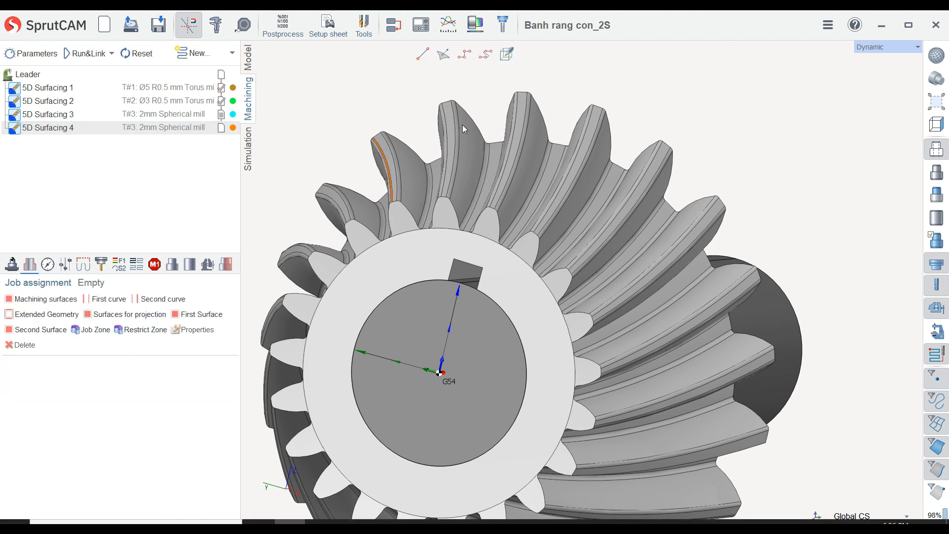
Step: Assign the seven faces of one tooth gap, covering both flanks, fillets and root, as machining surfaces
{"action": "scroll", "coordinate": [483, 99], "scroll_direction": "up", "scroll_amount": 2}
{"action": "scroll", "coordinate": [489, 147], "scroll_direction": "up", "scroll_amount": 1}
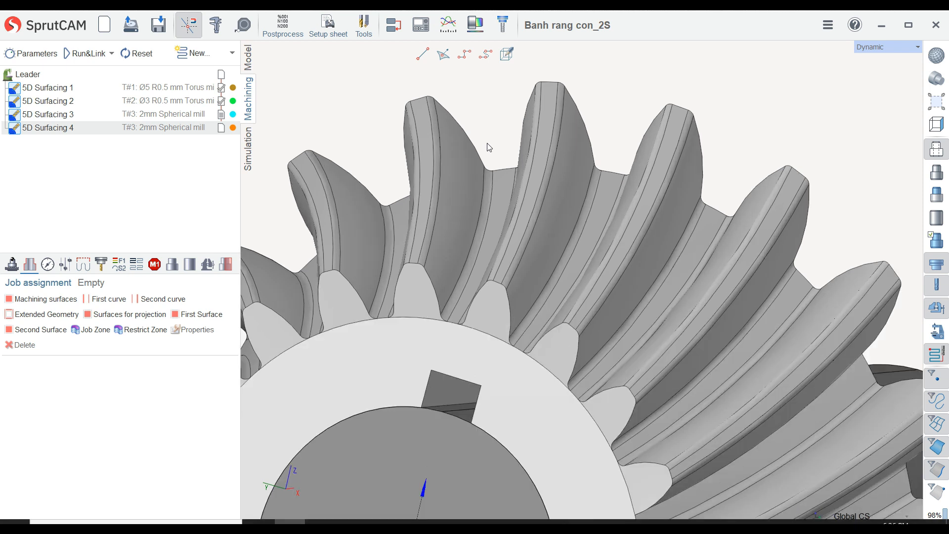
{"action": "left_click", "coordinate": [438, 155]}
{"action": "left_click", "coordinate": [468, 218]}
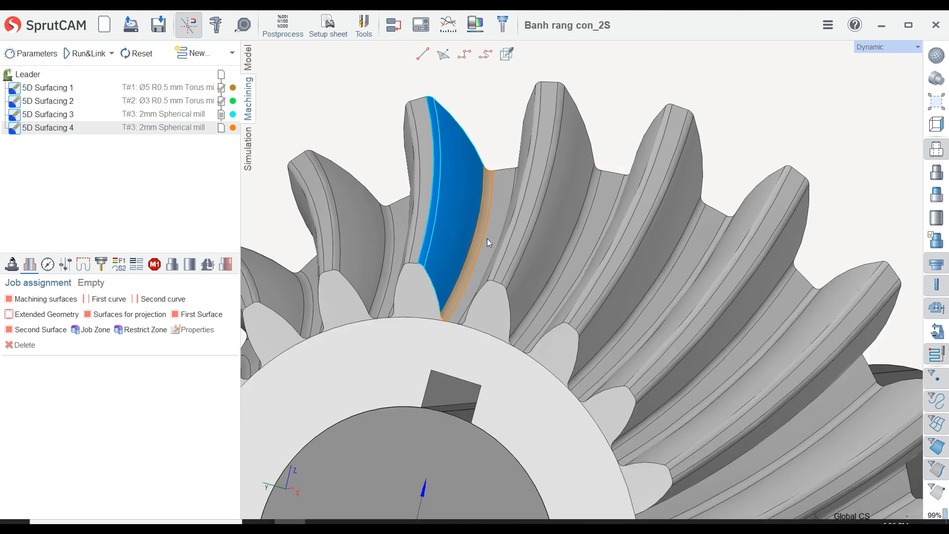
{"action": "left_click", "coordinate": [491, 239]}
{"action": "right_click_drag", "start_coordinate": [511, 144], "coordinate": [527, 133]}
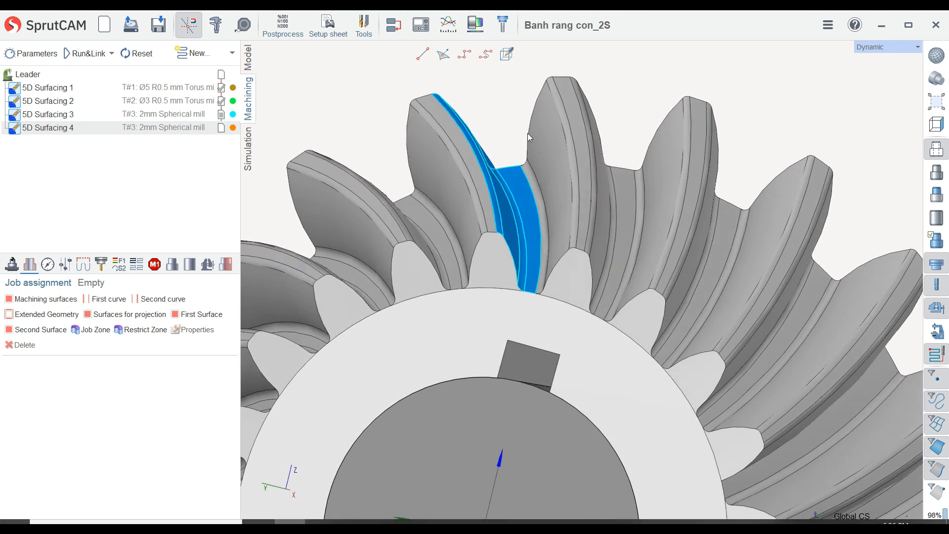
{"action": "left_click", "coordinate": [544, 177]}
{"action": "left_click", "coordinate": [568, 132]}
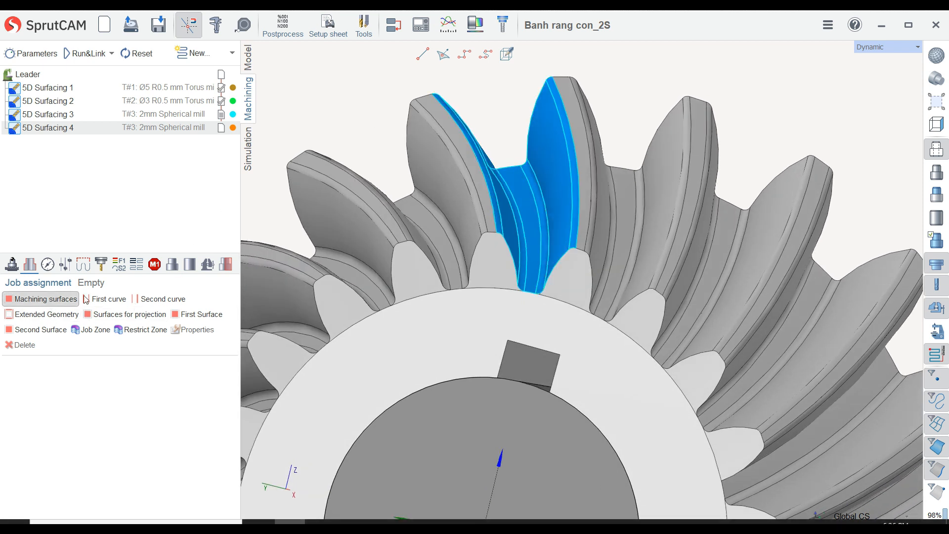
Step: Assign the outer tip edges of the two facing tooth flanks as the first and second curves
{"action": "left_click", "coordinate": [452, 119]}
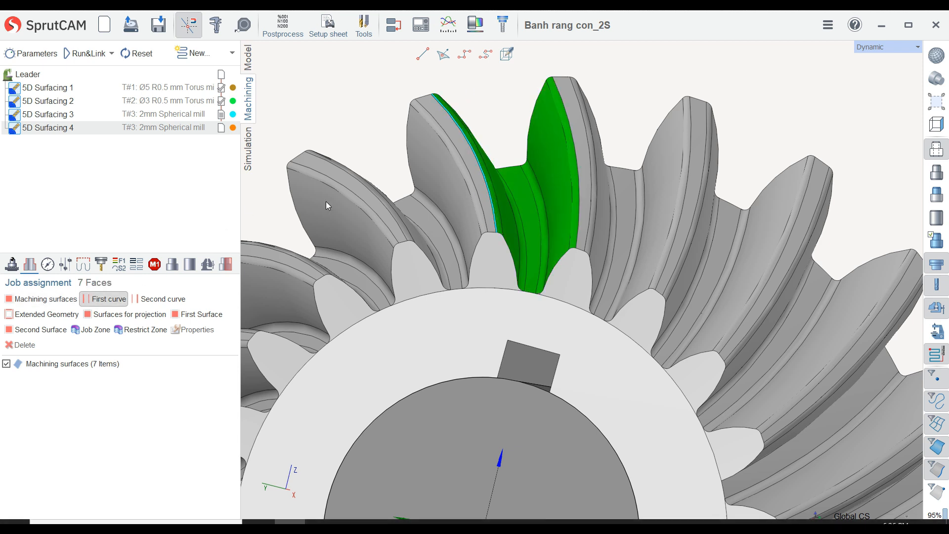
{"action": "left_click", "coordinate": [561, 95]}
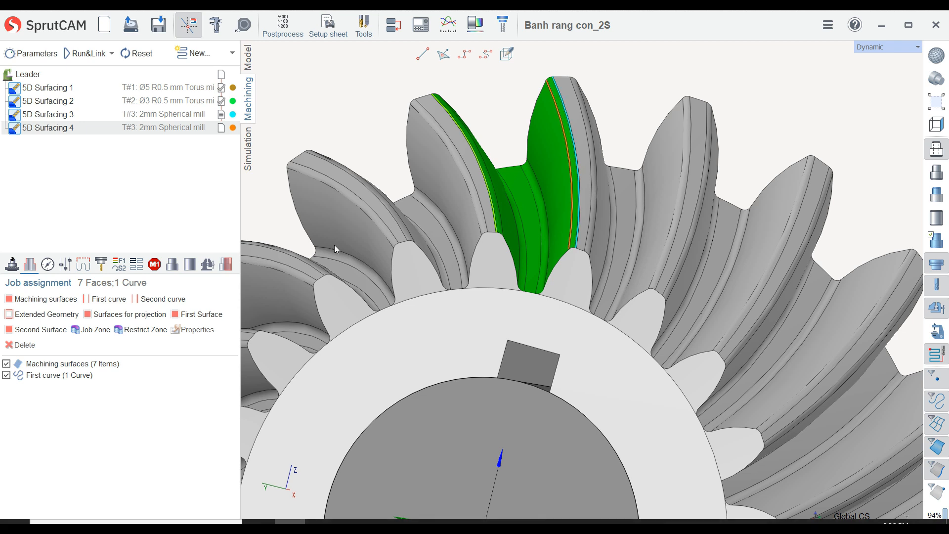
{"action": "left_click", "coordinate": [163, 299]}
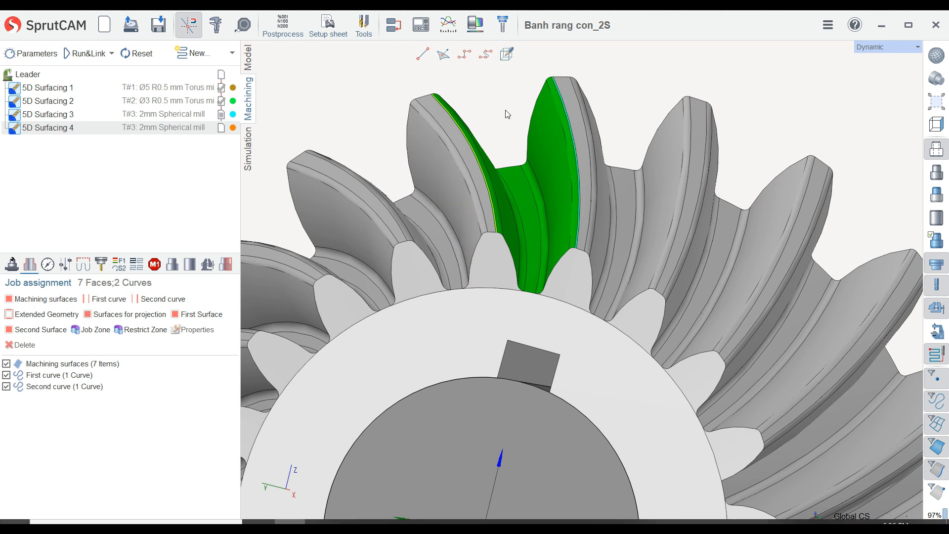
{"action": "mouse_move", "coordinate": [507, 114]}
{"action": "right_mouse_down"}
{"action": "mouse_move", "coordinate": [493, 104]}
{"action": "mouse_move", "coordinate": [489, 119]}
{"action": "right_mouse_up"}
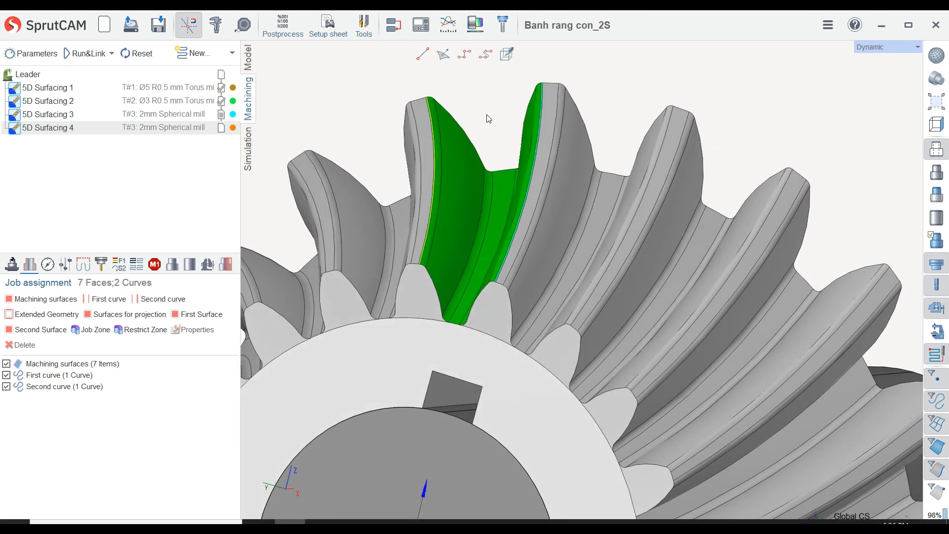
Step: Set the strategy step to 5 % of the tool diameter and disable toolpath multiplication by the A axis
{"action": "left_click", "coordinate": [49, 270]}
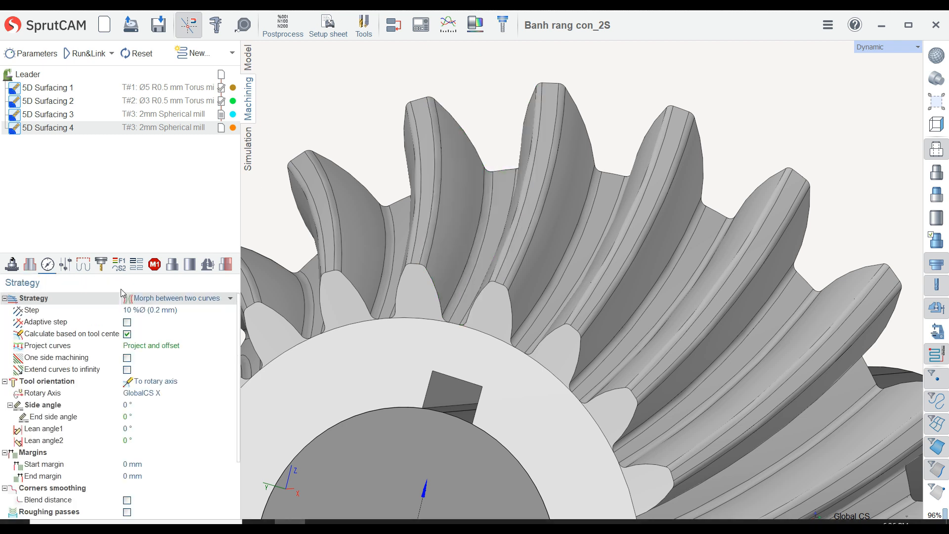
{"action": "left_click", "coordinate": [185, 315]}
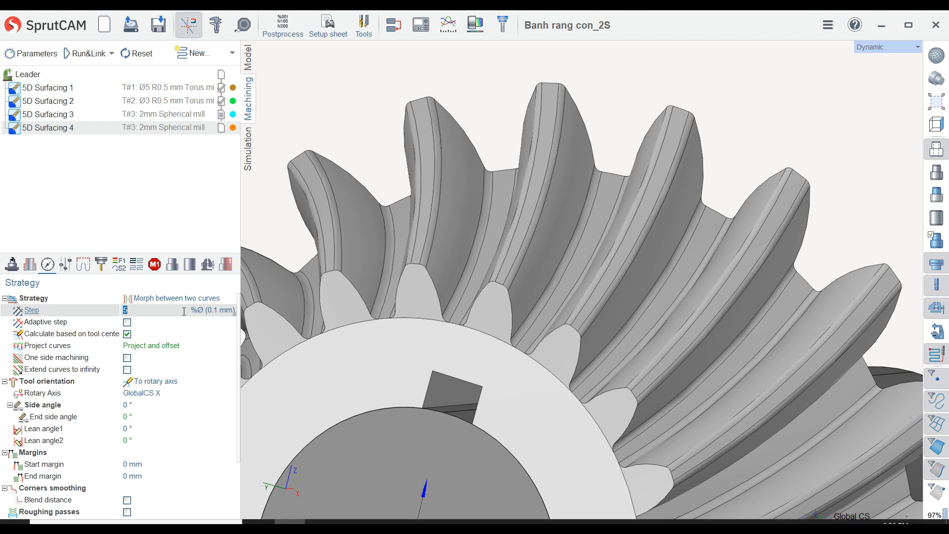
{"action": "left_click", "coordinate": [138, 271]}
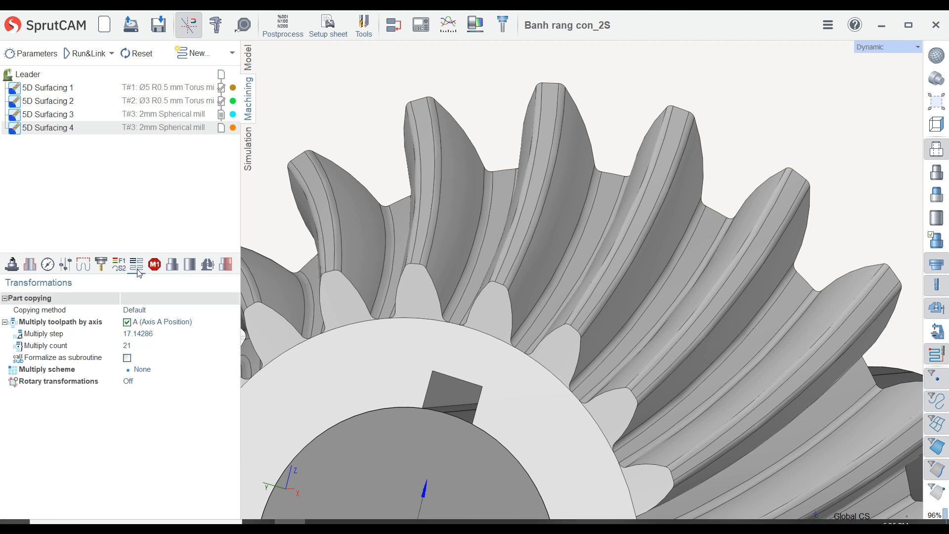
{"action": "left_click", "coordinate": [127, 322]}
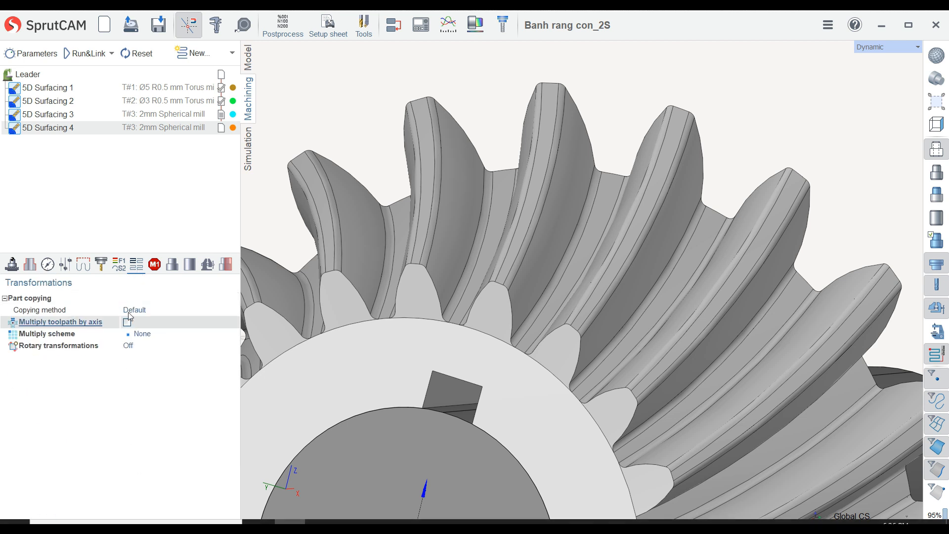
Step: Set the 5D Surfacing 4 tolerance to 0.01 mm and its stock to 0 mm
{"action": "left_click", "coordinate": [67, 270]}
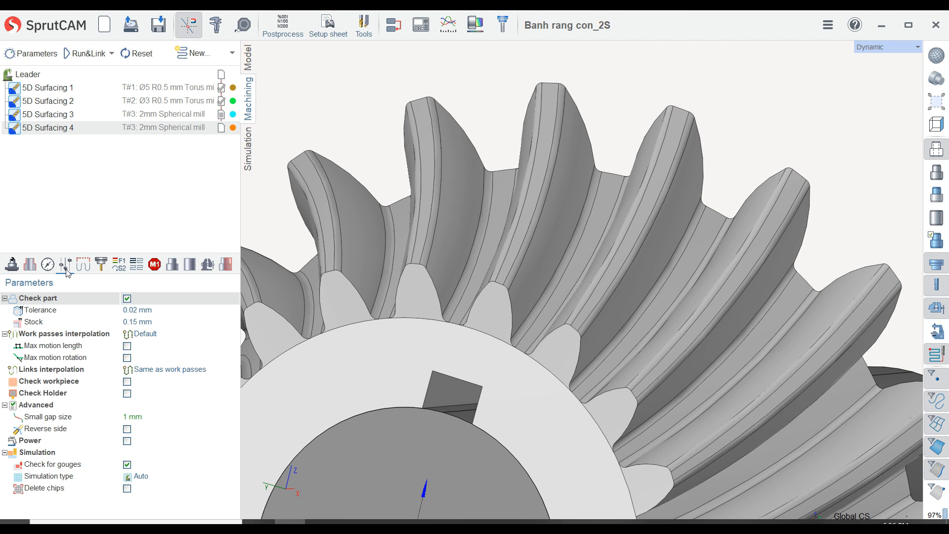
{"action": "left_click", "coordinate": [151, 311]}
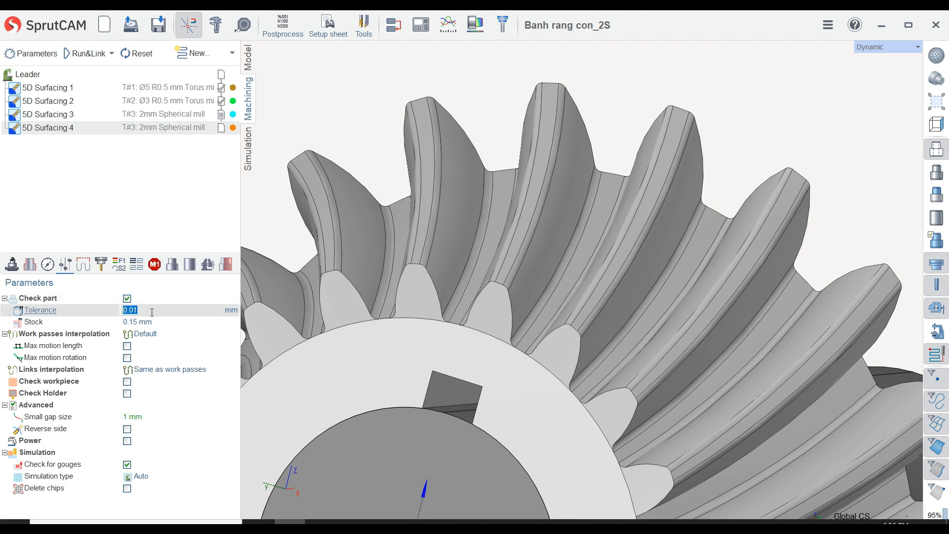
{"action": "left_click", "coordinate": [155, 321]}
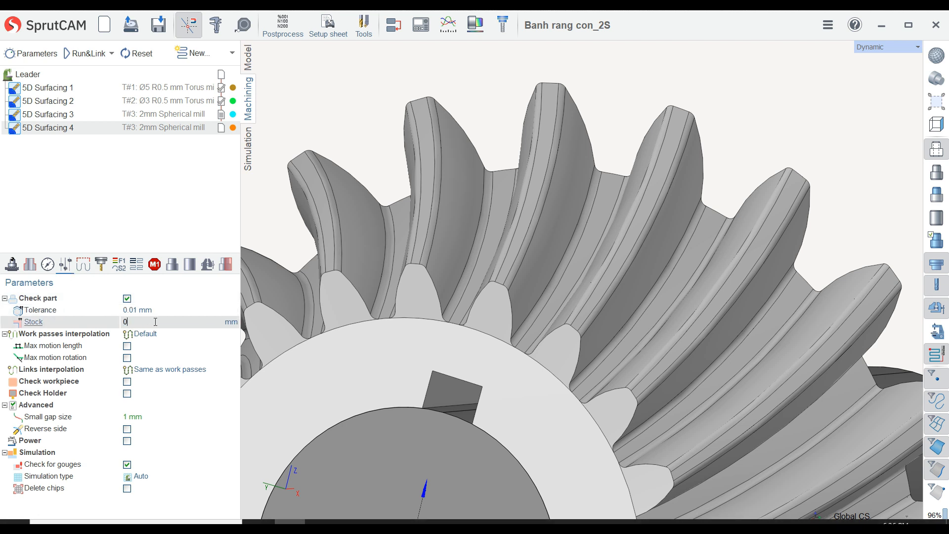
Step: Review the links and leads, calculate the 5D Surfacing 4 toolpath, and inspect it in the tooth gap
{"action": "left_click", "coordinate": [87, 270]}
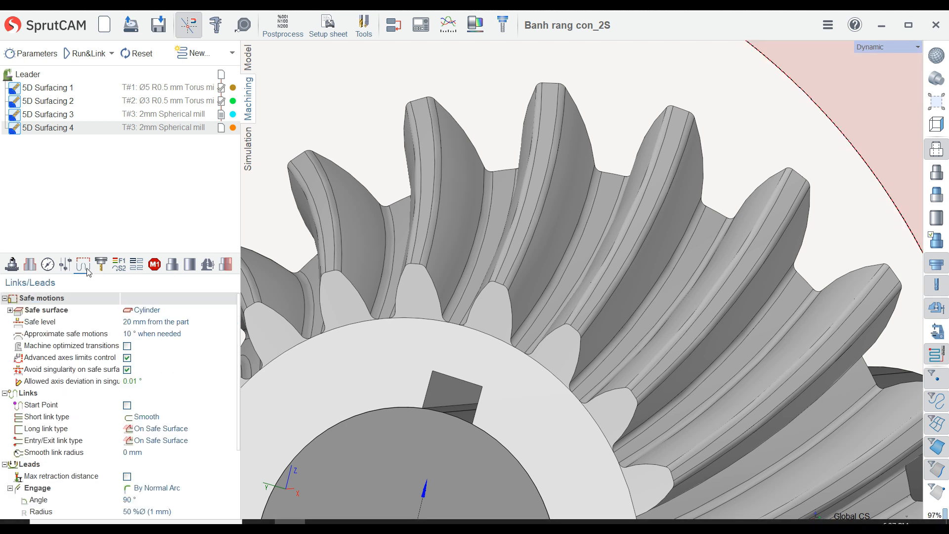
{"action": "left_click", "coordinate": [82, 55]}
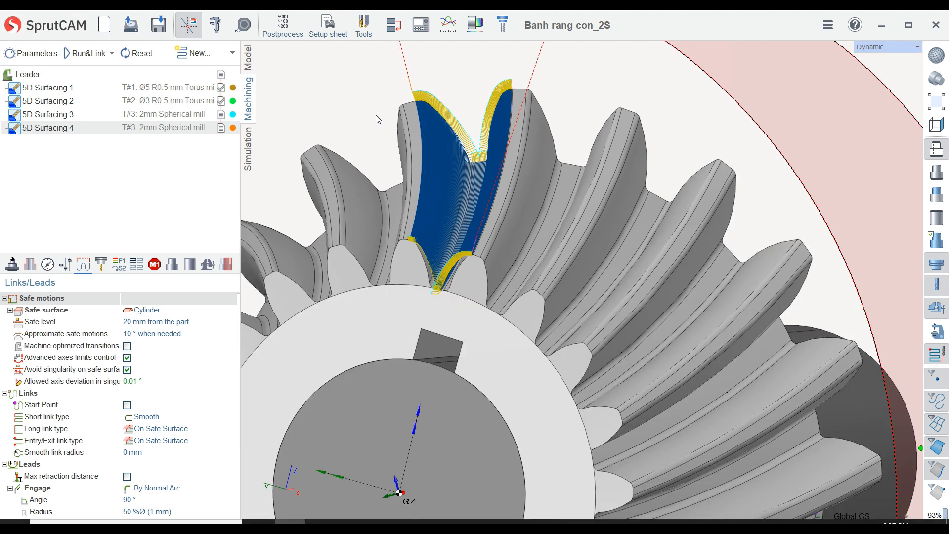
{"action": "right_click_drag", "start_coordinate": [377, 119], "coordinate": [462, 231]}
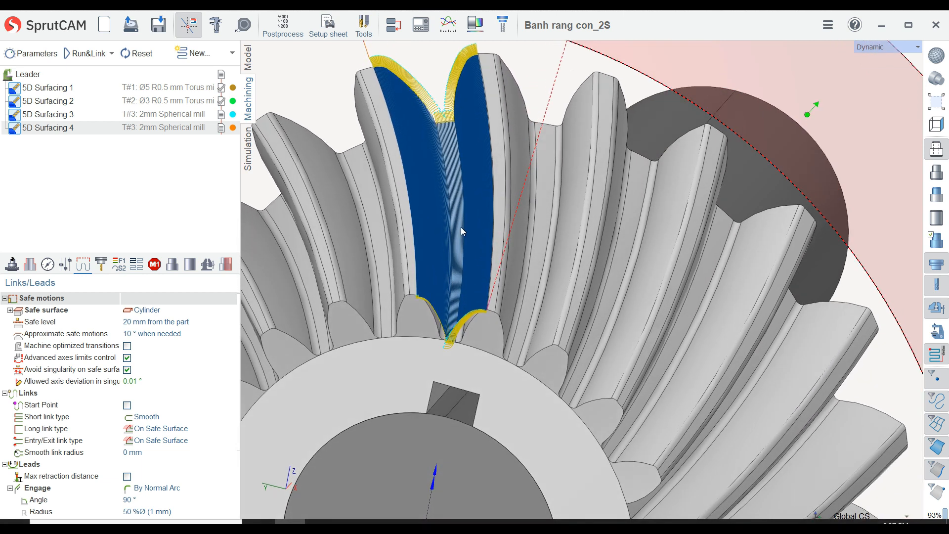
Step: Examine the 5D Surfacing 4 passes and their lead-in and lead-out arcs along both flanks and the root of the tooth gap
{"action": "right_click_drag", "start_coordinate": [468, 185], "coordinate": [492, 256]}
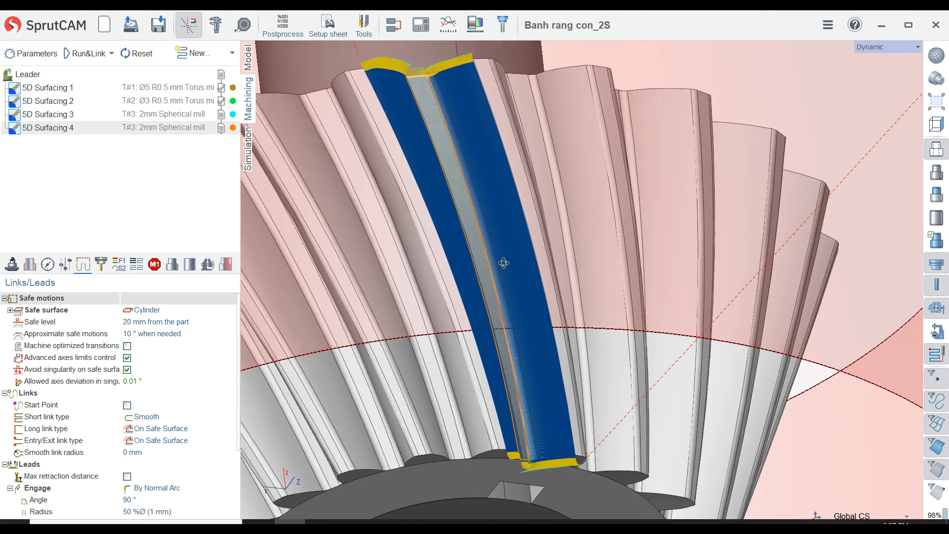
{"action": "right_click_drag", "start_coordinate": [503, 263], "coordinate": [440, 128]}
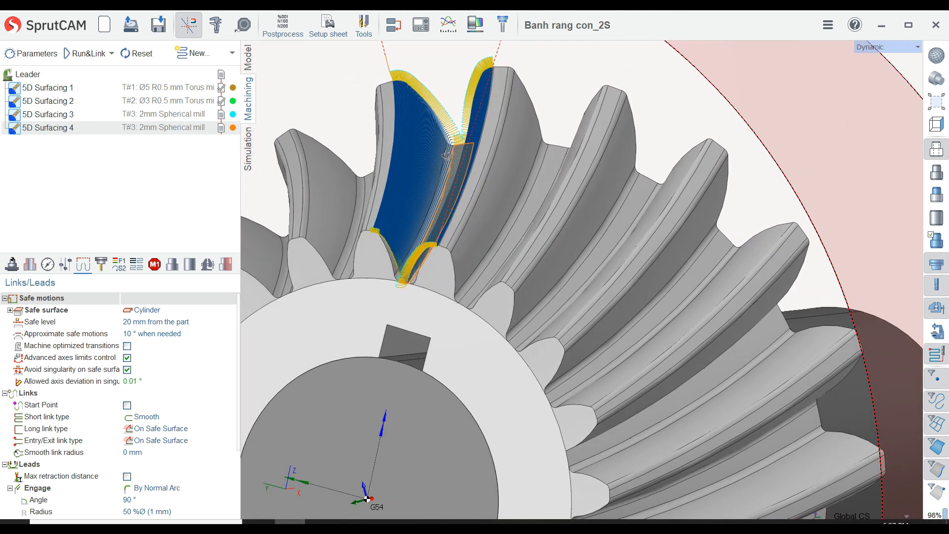
{"action": "scroll", "coordinate": [429, 101], "scroll_direction": "up", "scroll_amount": 3}
{"action": "scroll", "coordinate": [429, 100], "scroll_direction": "up", "scroll_amount": 8}
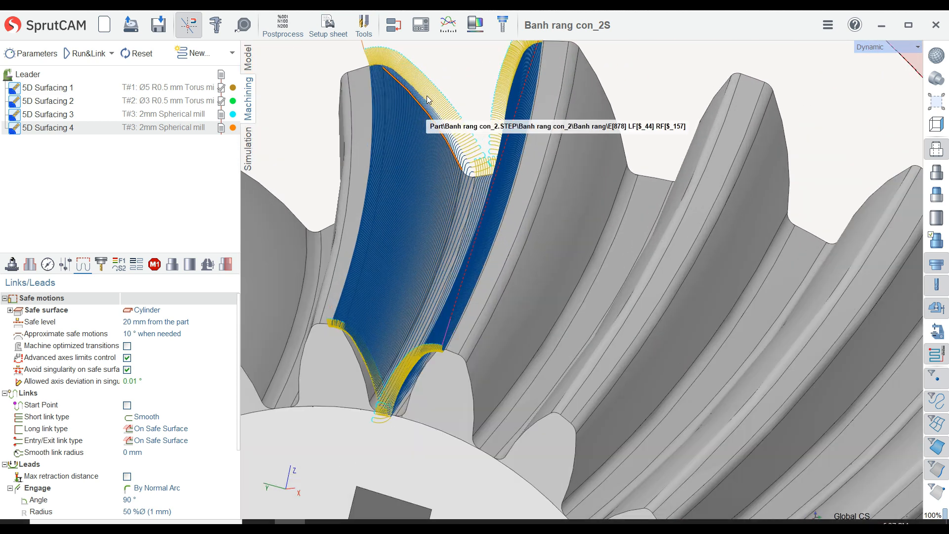
{"action": "scroll", "coordinate": [491, 213], "scroll_direction": "up", "scroll_amount": 3}
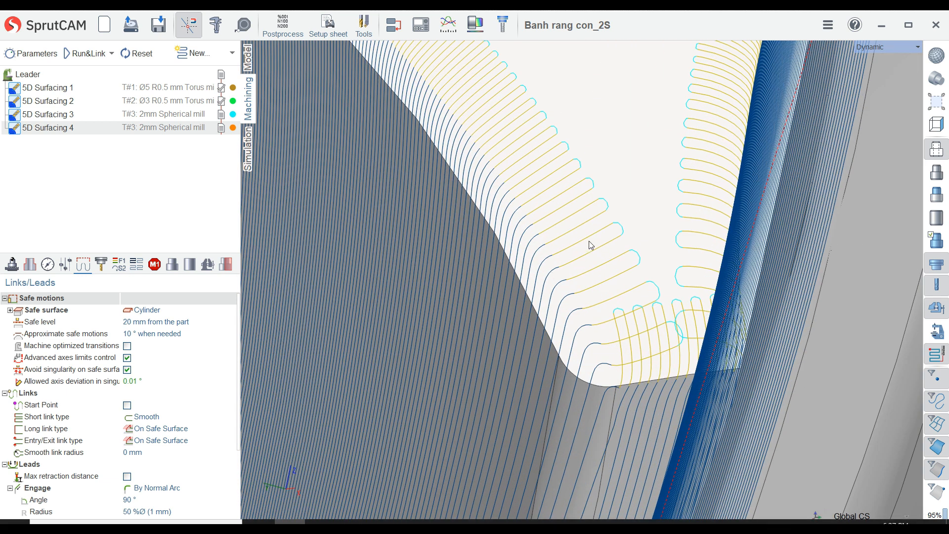
{"action": "scroll", "coordinate": [589, 241], "scroll_direction": "down", "scroll_amount": 10}
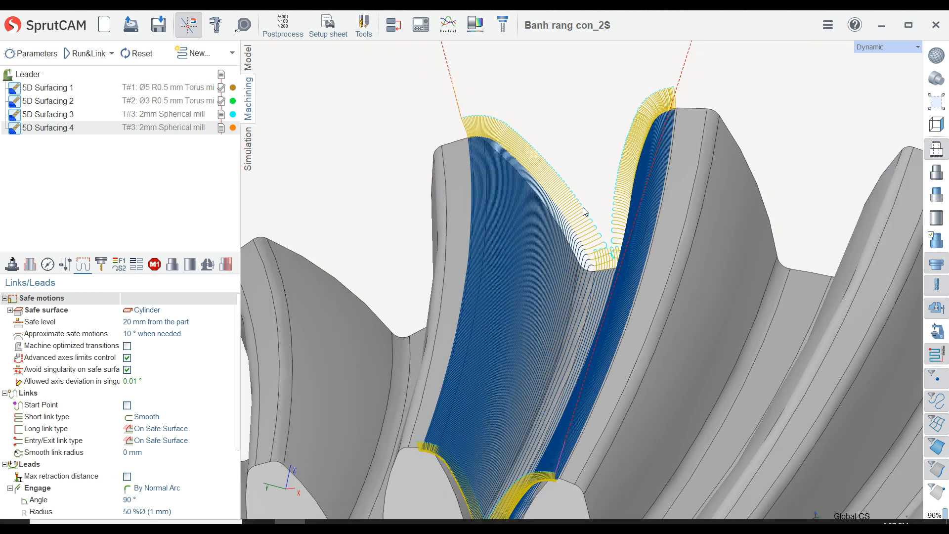
{"action": "scroll", "coordinate": [583, 207], "scroll_direction": "down", "scroll_amount": 8}
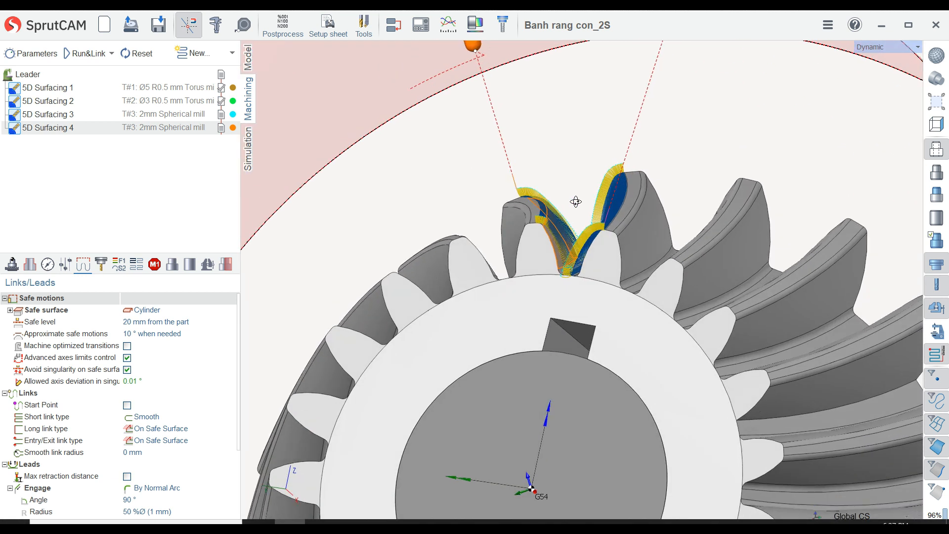
{"action": "scroll", "coordinate": [576, 201], "scroll_direction": "up", "scroll_amount": 10}
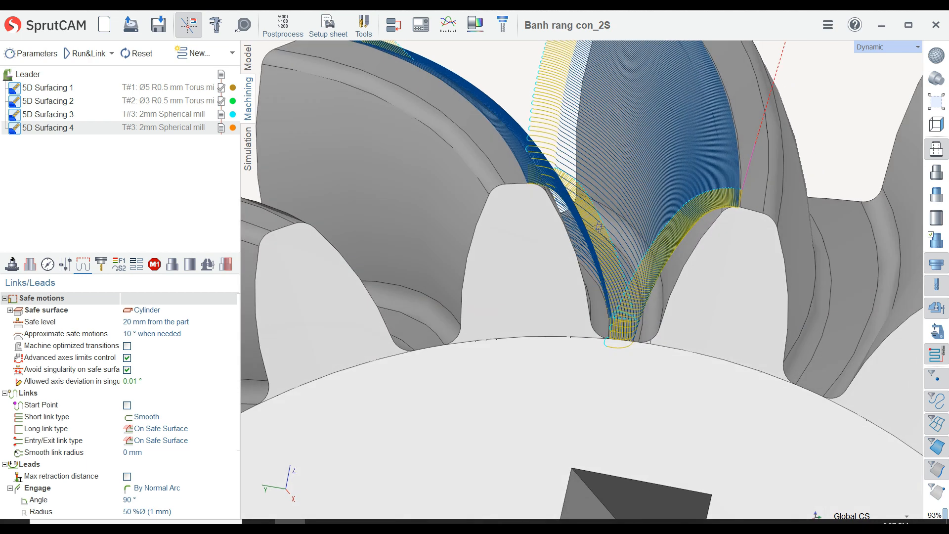
{"action": "middle_click_drag", "start_coordinate": [599, 227], "coordinate": [537, 182]}
{"action": "scroll", "coordinate": [536, 181], "scroll_direction": "down", "scroll_amount": 7}
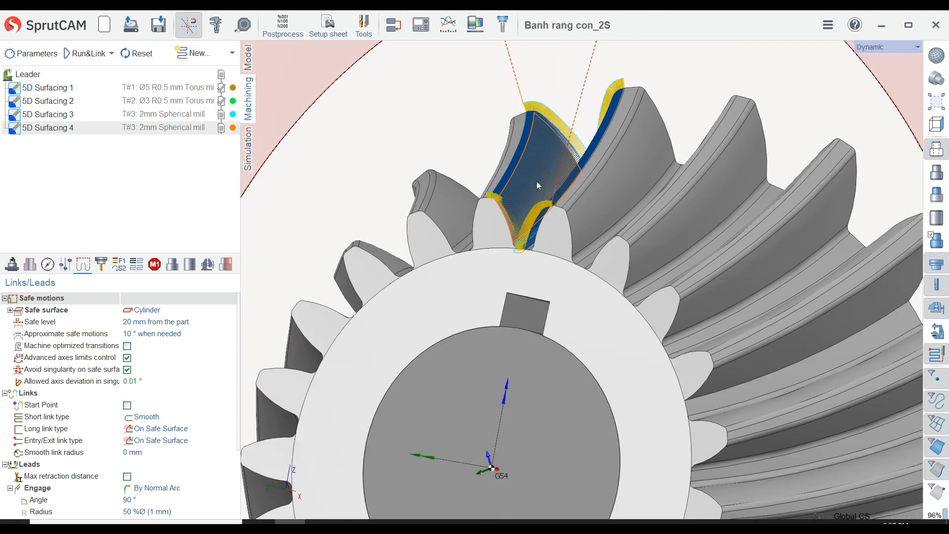
{"action": "scroll", "coordinate": [538, 185], "scroll_direction": "down", "scroll_amount": 6}
{"action": "middle_click_drag", "start_coordinate": [529, 115], "coordinate": [499, 124]}
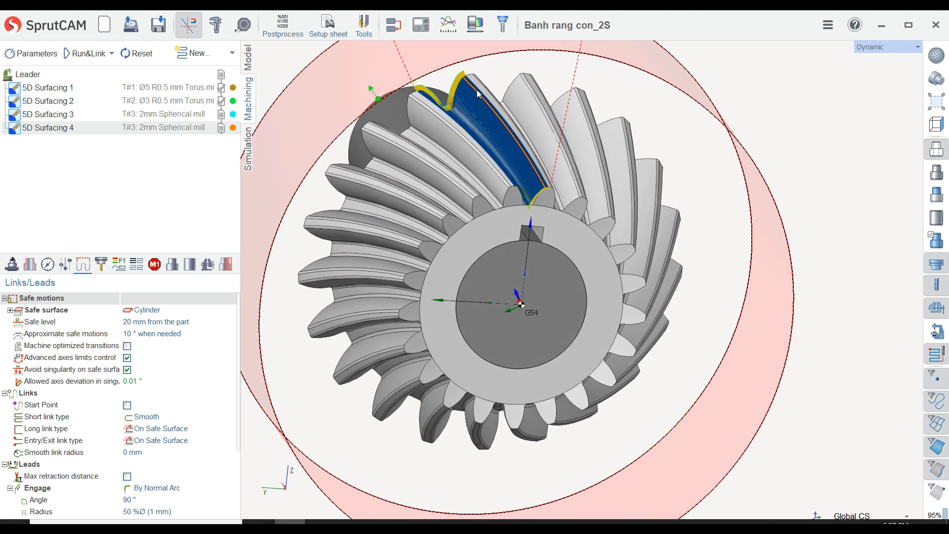
{"action": "scroll", "coordinate": [497, 120], "scroll_direction": "up", "scroll_amount": 3}
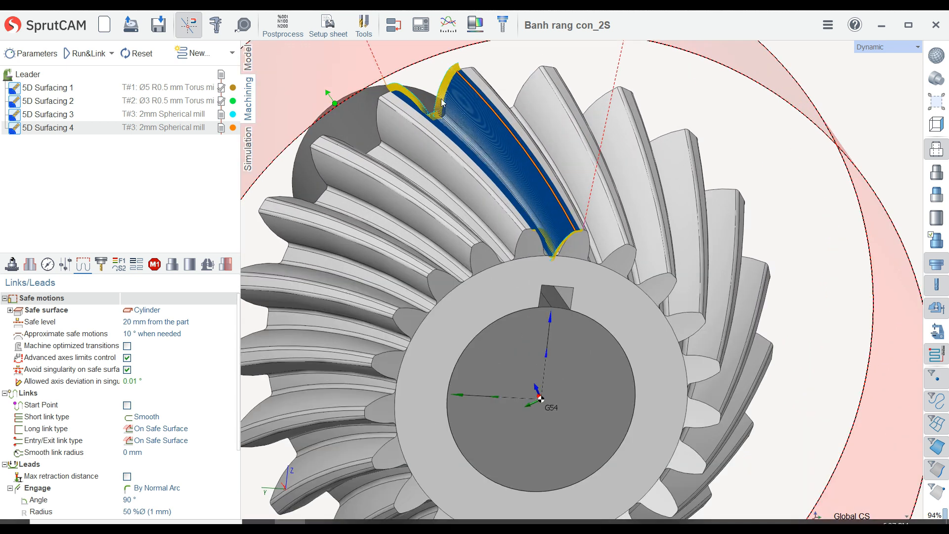
Step: Multiply the 5D Surfacing 4 toolpath by the A axis, recalculate it, and inspect the copied passes around the gear
{"action": "left_click", "coordinate": [136, 265]}
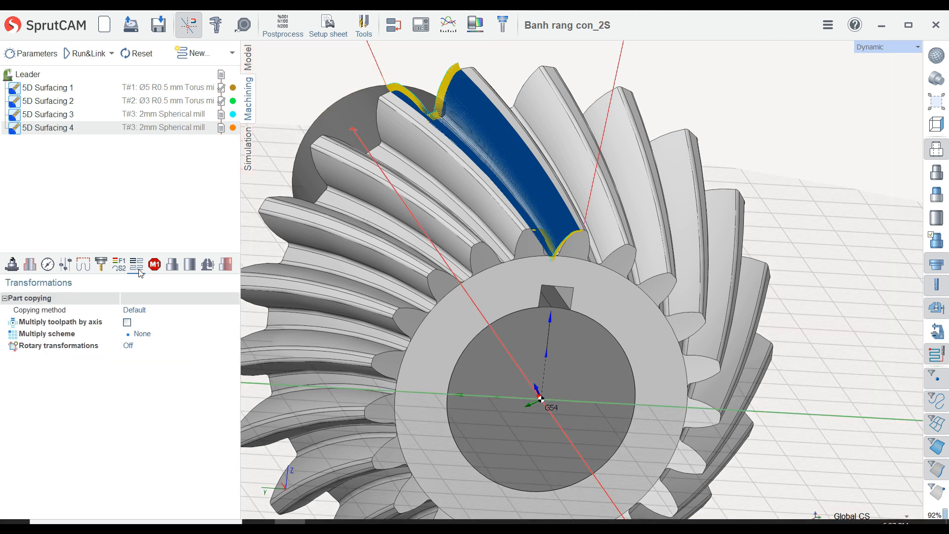
{"action": "left_click", "coordinate": [127, 322]}
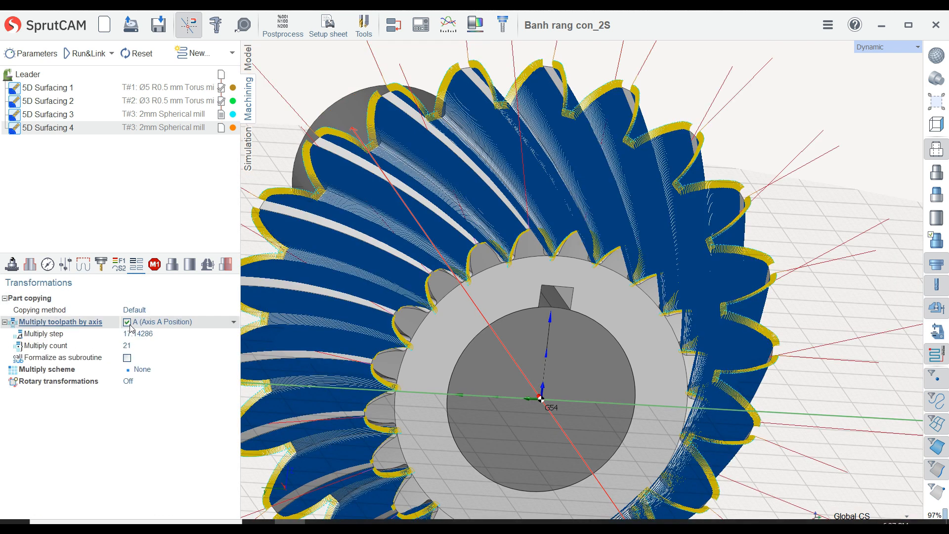
{"action": "left_click", "coordinate": [83, 53]}
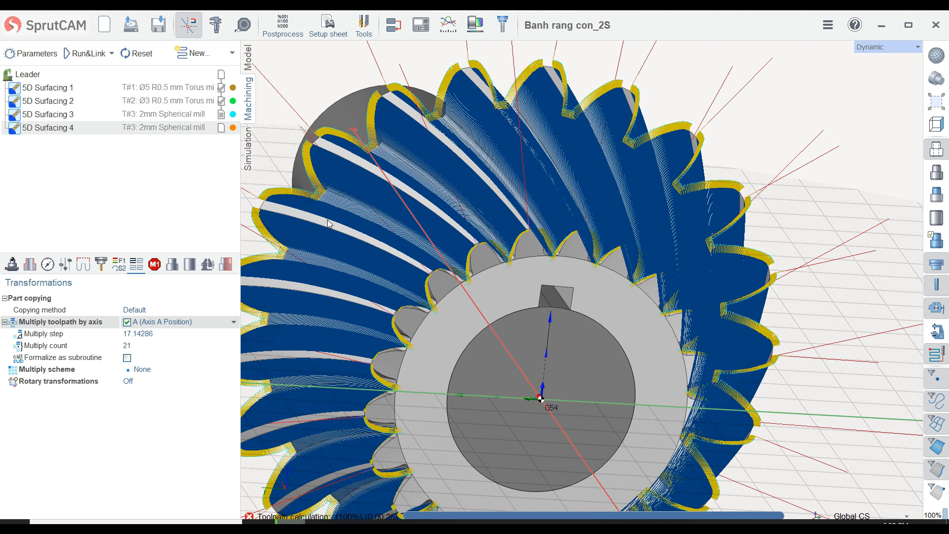
{"action": "left_click", "coordinate": [323, 303]}
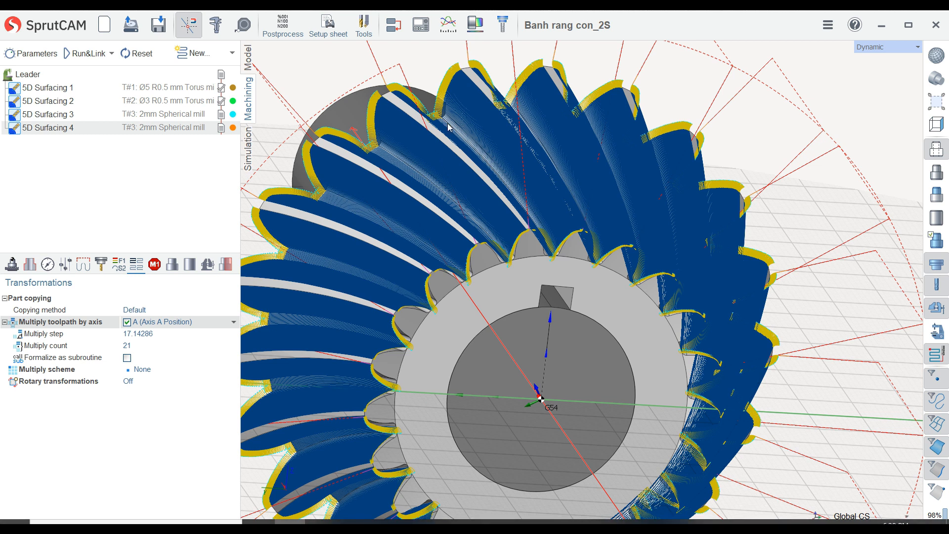
{"action": "scroll", "coordinate": [449, 128], "scroll_direction": "down", "scroll_amount": 3}
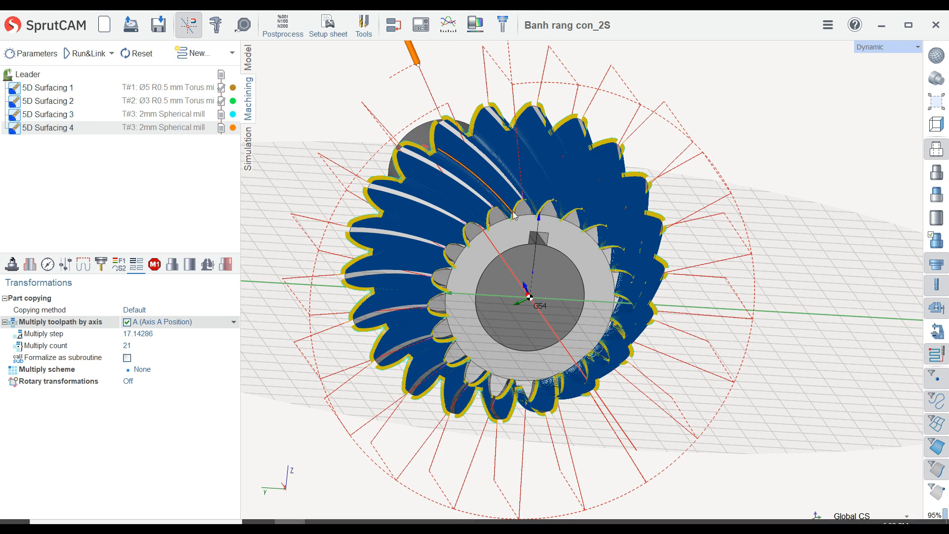
{"action": "scroll", "coordinate": [512, 212], "scroll_direction": "up", "scroll_amount": 1}
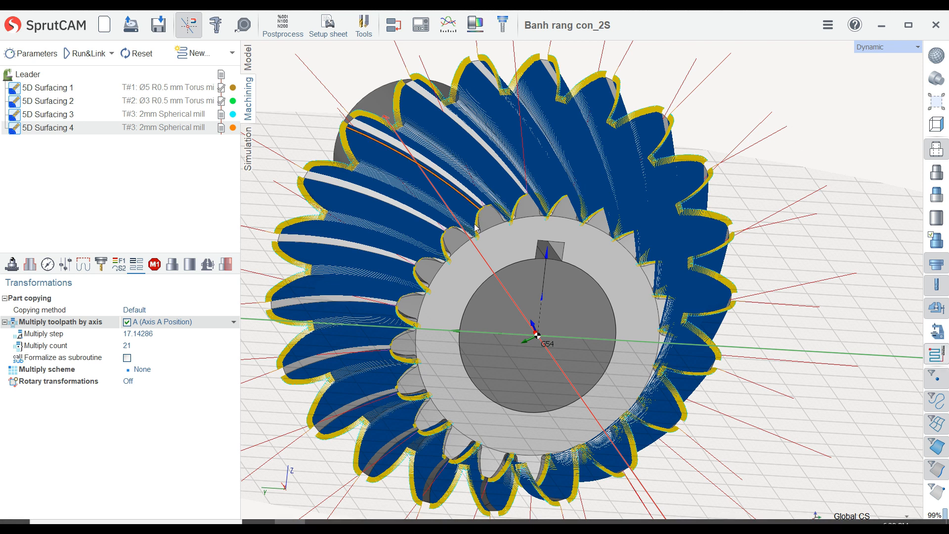
{"action": "scroll", "coordinate": [476, 229], "scroll_direction": "up", "scroll_amount": 5}
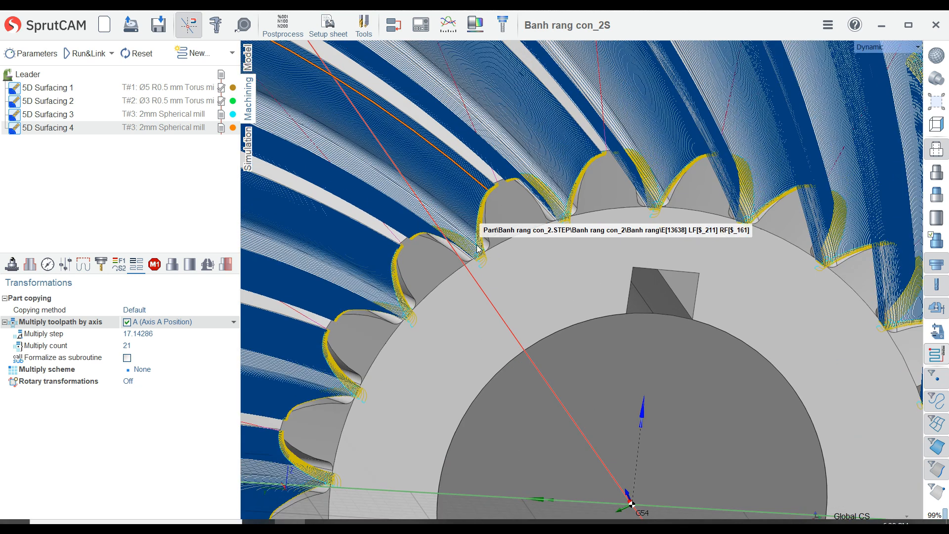
{"action": "scroll", "coordinate": [478, 249], "scroll_direction": "up", "scroll_amount": 4}
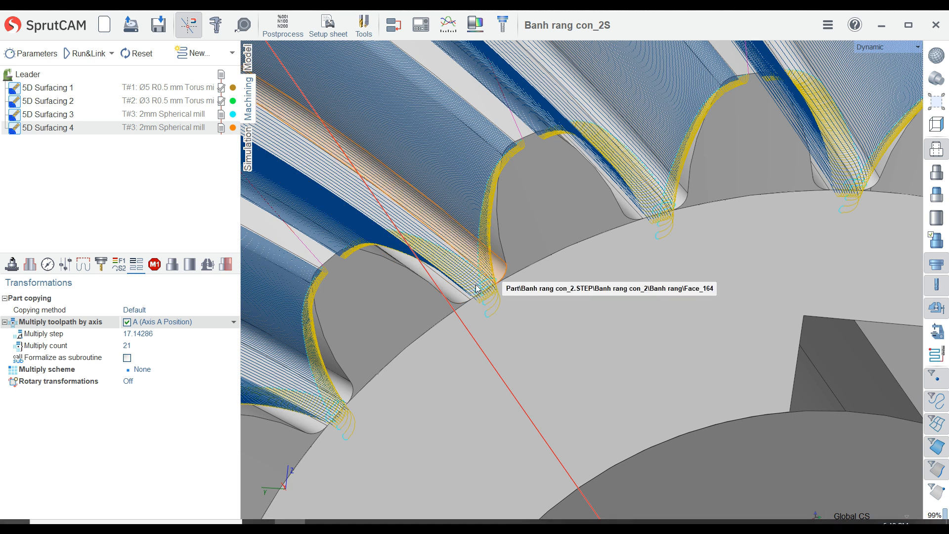
{"action": "scroll", "coordinate": [478, 289], "scroll_direction": "down", "scroll_amount": 1}
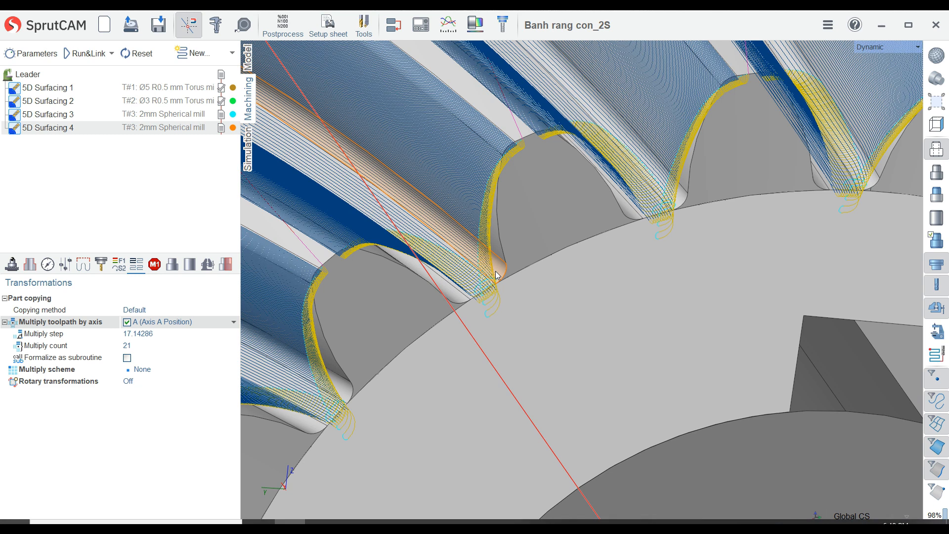
{"action": "scroll", "coordinate": [544, 254], "scroll_direction": "down", "scroll_amount": 4}
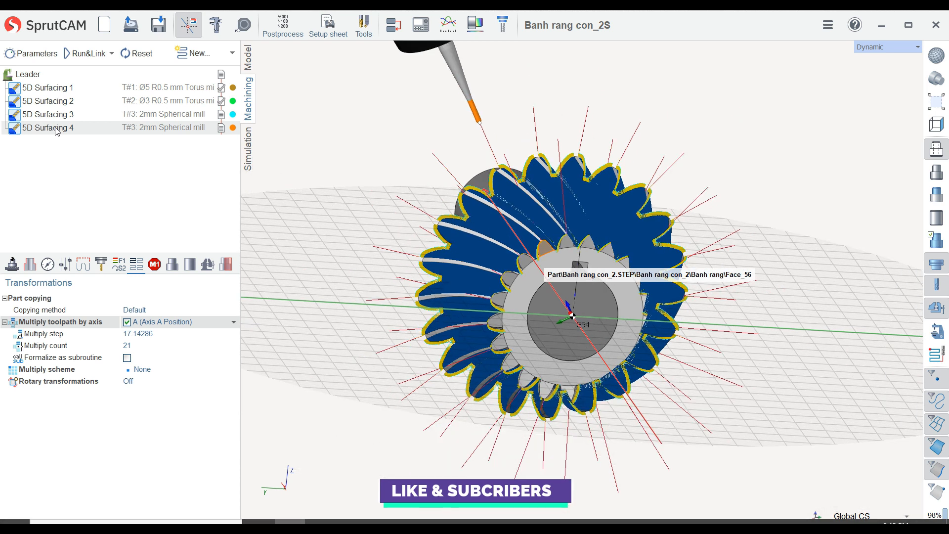
Step: Duplicate the 5D Surfacing 4 operation at the end of the operation list
{"action": "right_click", "coordinate": [57, 130]}
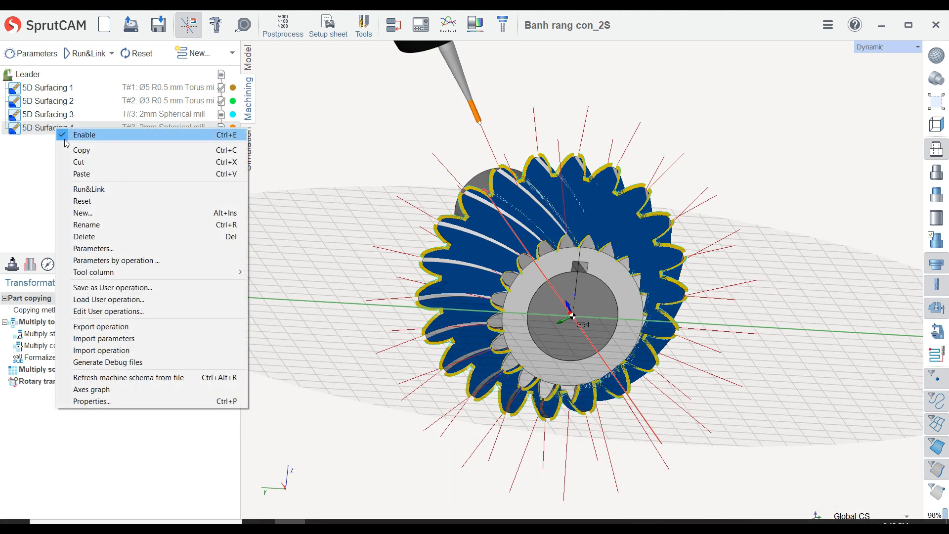
{"action": "left_click", "coordinate": [75, 150]}
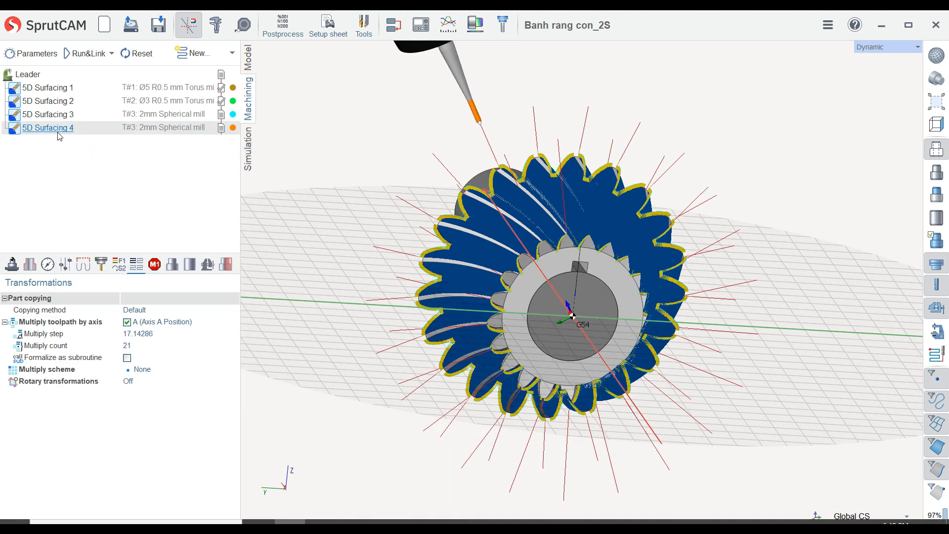
{"action": "right_click", "coordinate": [66, 129]}
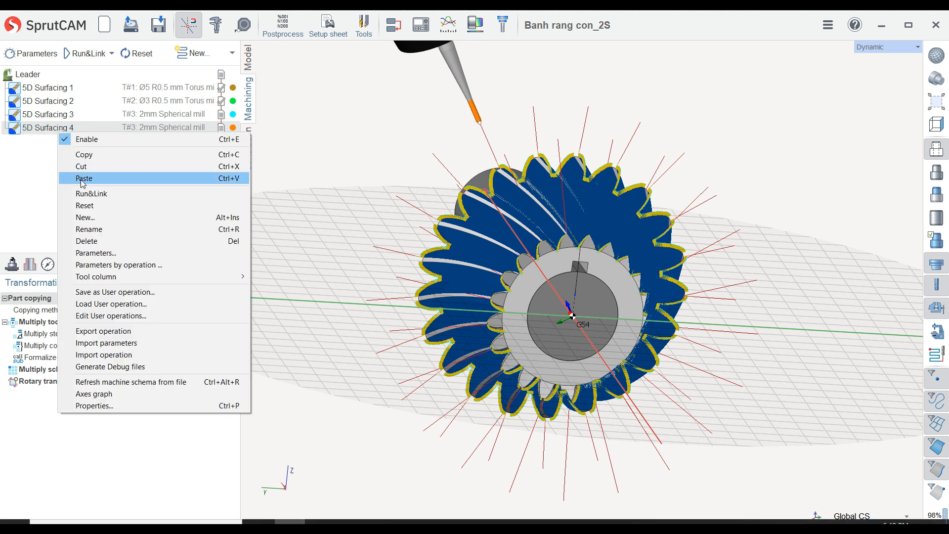
{"action": "left_click", "coordinate": [74, 178]}
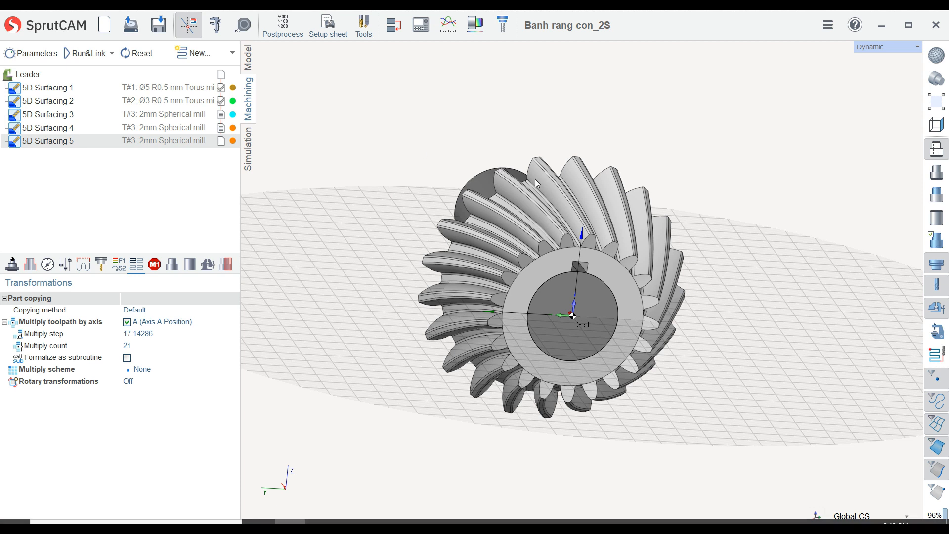
{"action": "right_click_drag", "start_coordinate": [535, 179], "coordinate": [535, 171]}
{"action": "scroll", "coordinate": [536, 171], "scroll_direction": "up", "scroll_amount": 2}
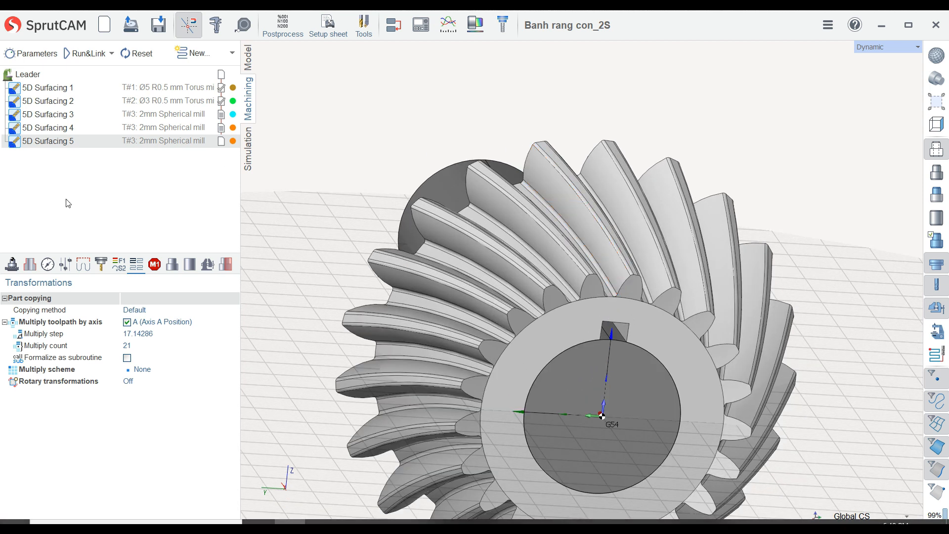
Step: Set the diameter of the duplicated operation's spherical mill to 1 mm
{"action": "left_click", "coordinate": [101, 265]}
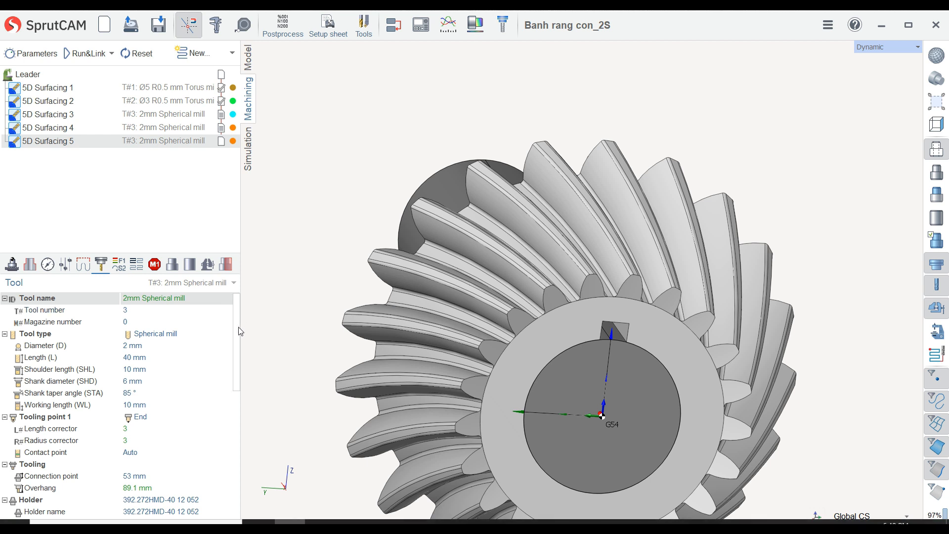
{"action": "scroll", "coordinate": [241, 344], "scroll_direction": "down", "scroll_amount": 1}
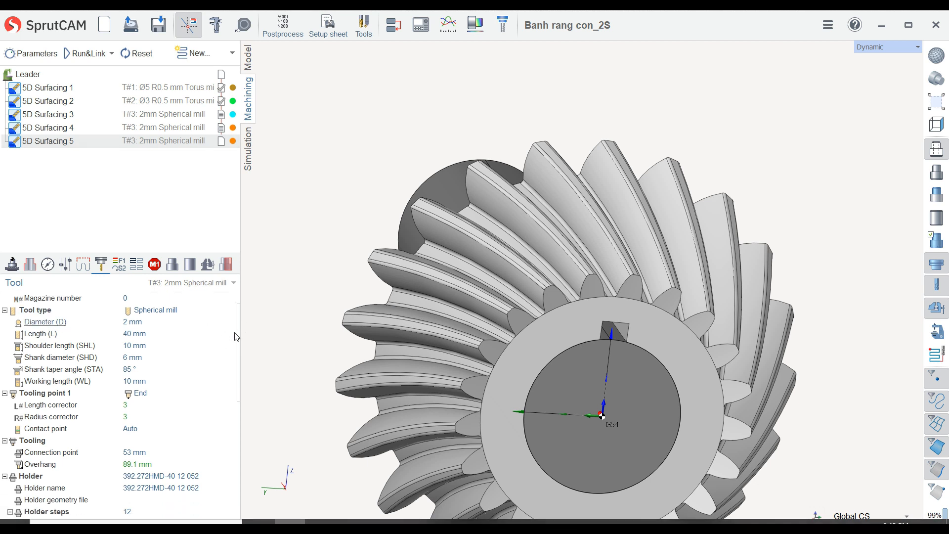
{"action": "scroll", "coordinate": [240, 342], "scroll_direction": "up", "scroll_amount": 2}
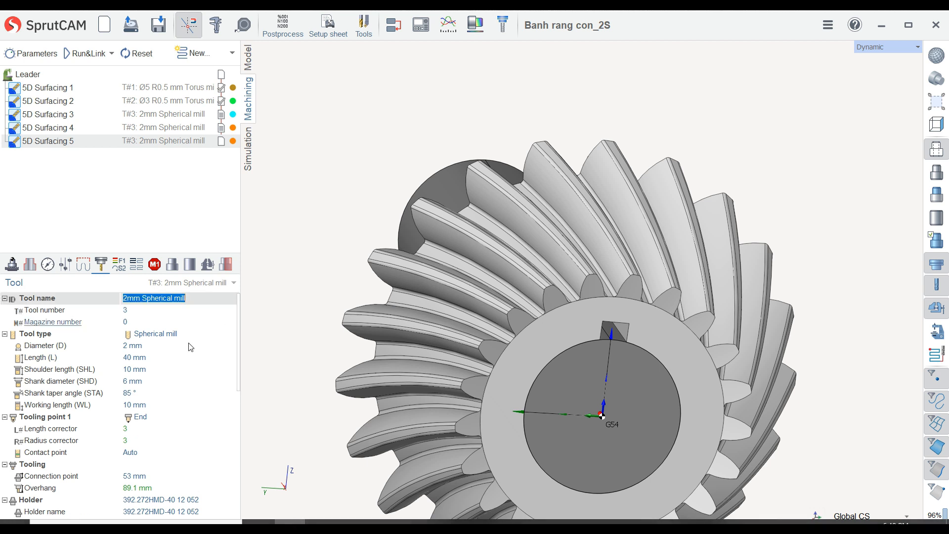
{"action": "left_click", "coordinate": [188, 346]}
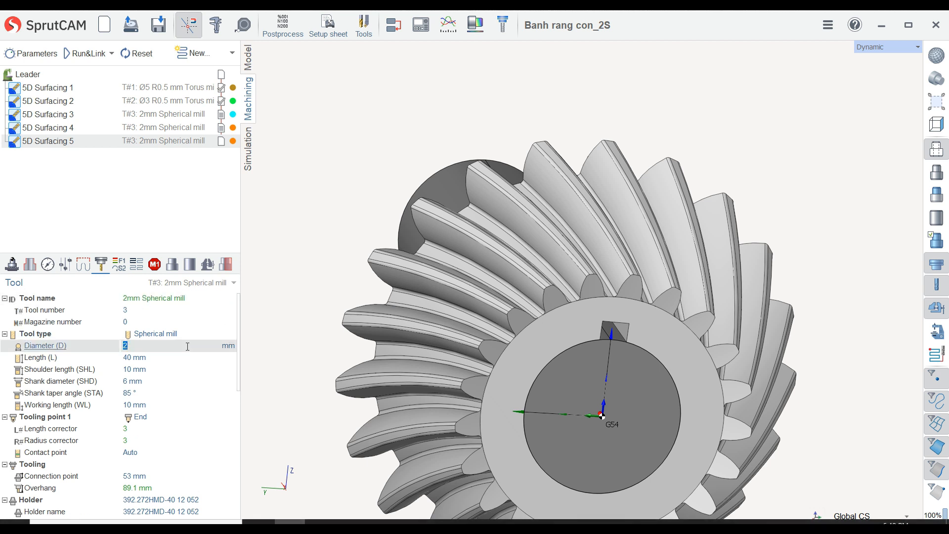
{"action": "type", "text": "1."}
{"action": "key", "text": "Return"}
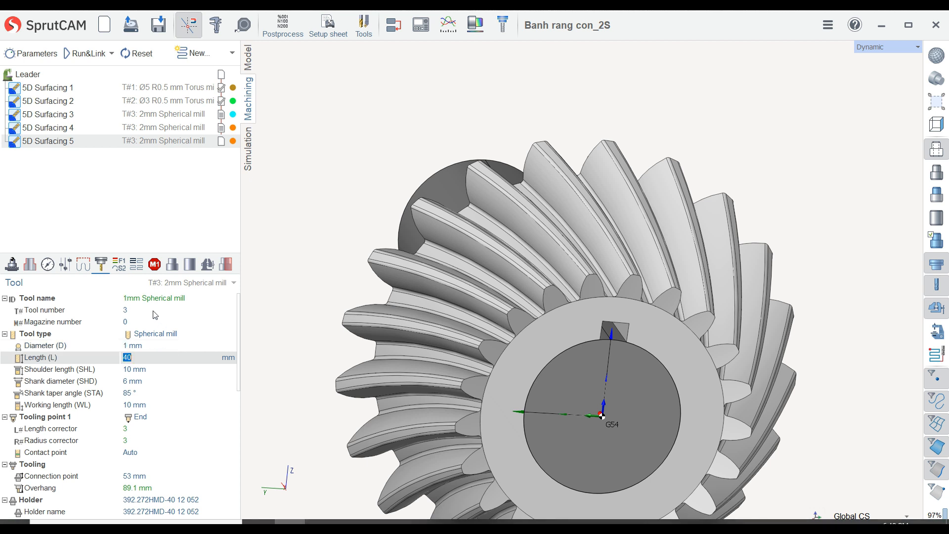
Step: Assign tool number 4 to the 1 mm spherical mill
{"action": "left_click", "coordinate": [154, 310]}
{"action": "type", "text": "4"}
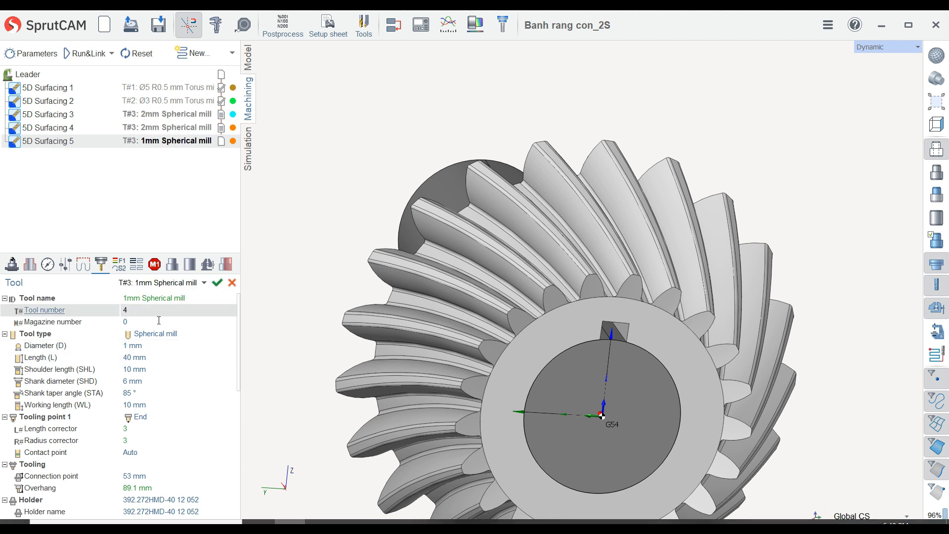
{"action": "key", "text": "Tab"}
{"action": "key", "text": "Return"}
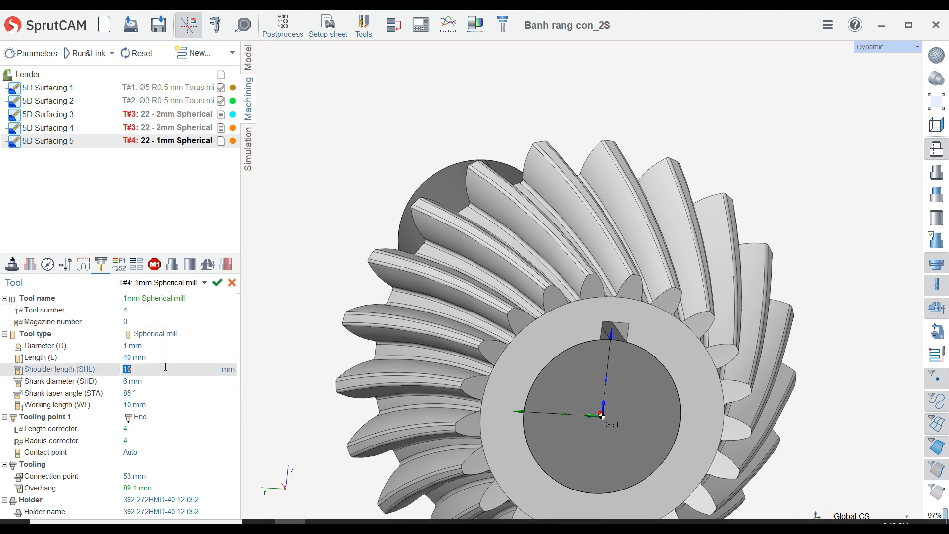
Step: Set the shank taper angle of the 1 mm spherical mill to 75° and apply the tool change
{"action": "left_click", "coordinate": [168, 404]}
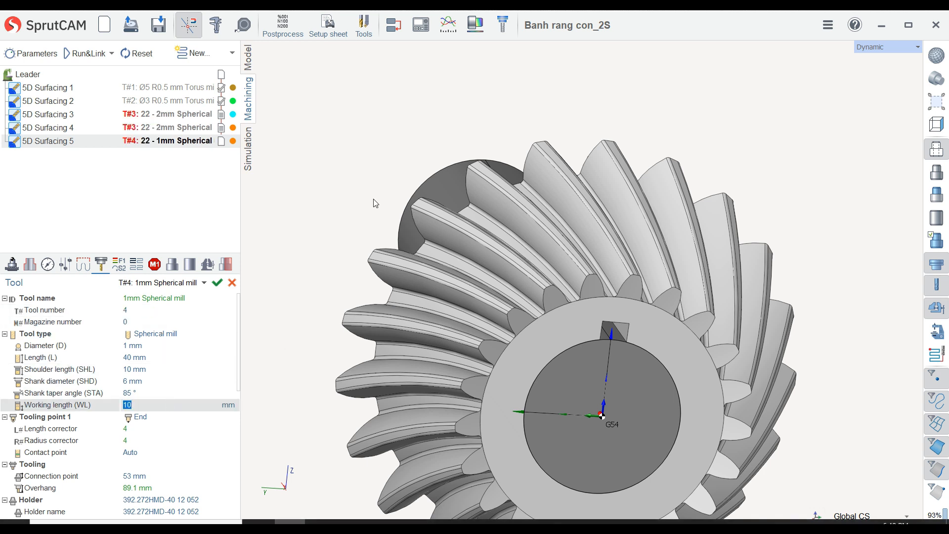
{"action": "right_click_drag", "start_coordinate": [375, 204], "coordinate": [356, 199]}
{"action": "scroll", "coordinate": [353, 284], "scroll_direction": "down", "scroll_amount": 5}
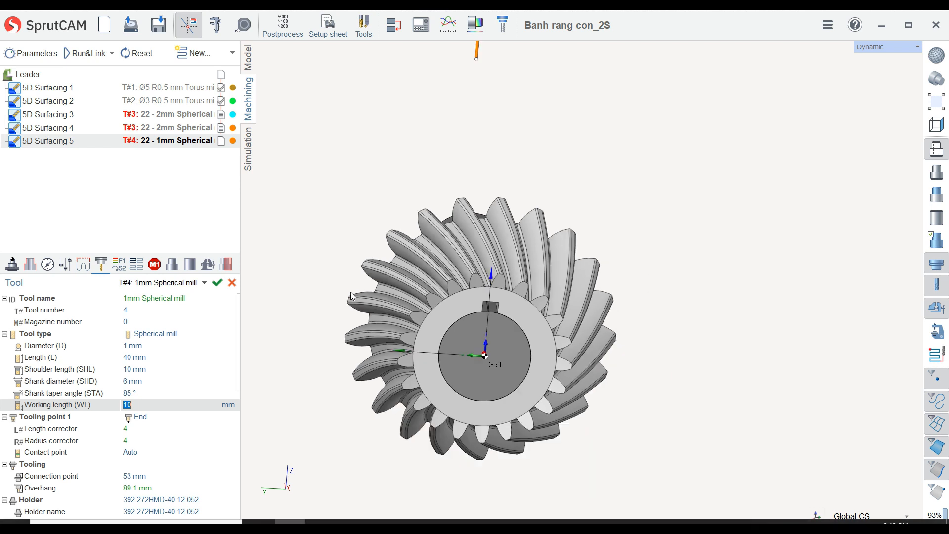
{"action": "scroll", "coordinate": [381, 213], "scroll_direction": "up", "scroll_amount": 3}
{"action": "scroll", "coordinate": [378, 219], "scroll_direction": "up", "scroll_amount": 4}
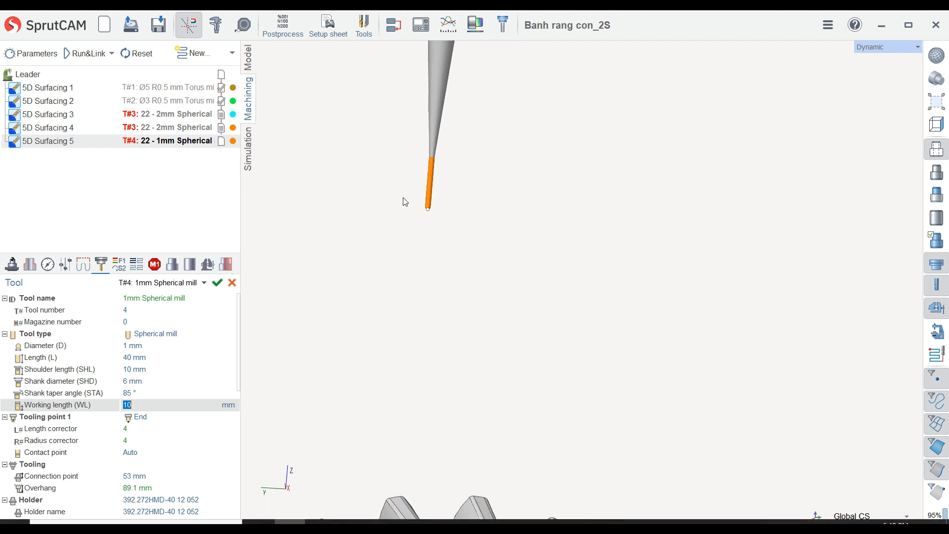
{"action": "scroll", "coordinate": [405, 201], "scroll_direction": "down", "scroll_amount": 2}
{"action": "scroll", "coordinate": [416, 222], "scroll_direction": "down", "scroll_amount": 2}
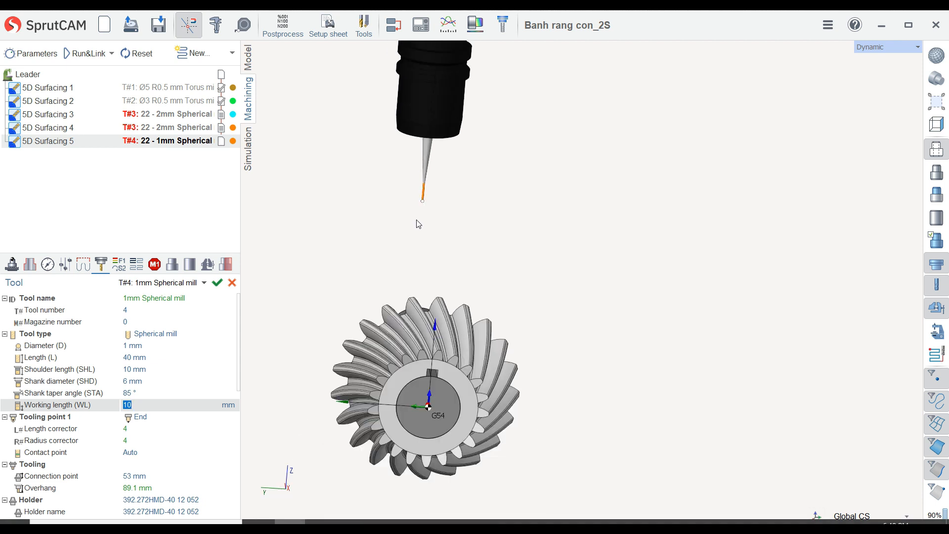
{"action": "right_click_drag", "start_coordinate": [416, 223], "coordinate": [409, 195]}
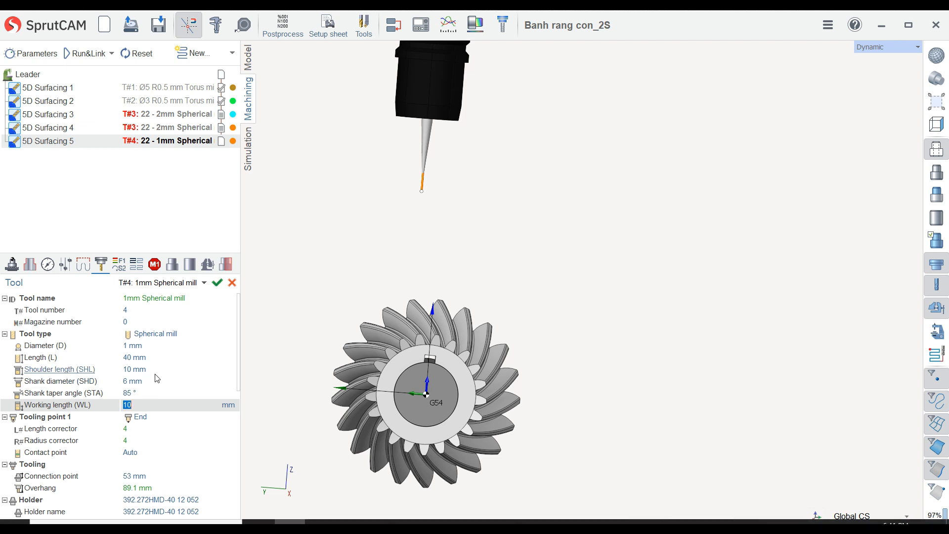
{"action": "left_click", "coordinate": [159, 393]}
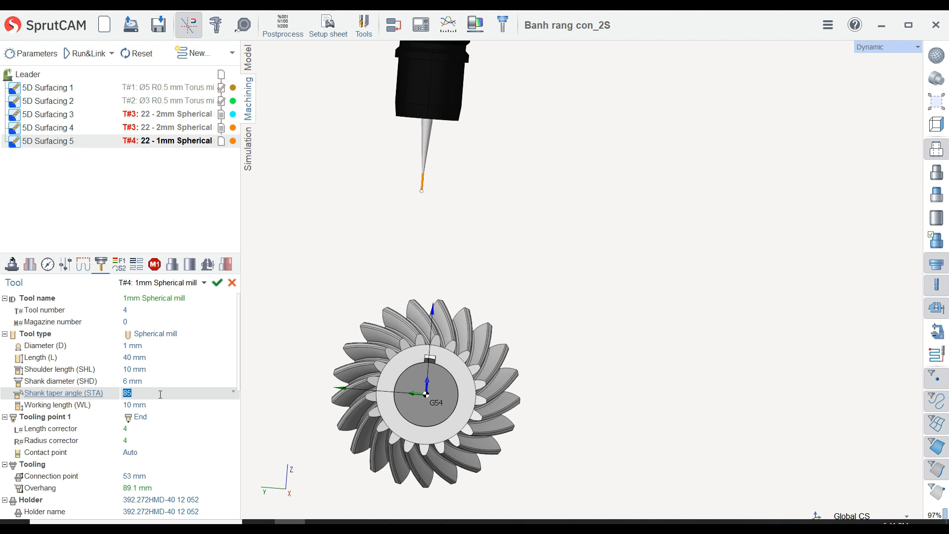
{"action": "type", "text": "75"}
{"action": "key", "text": "Return"}
{"action": "left_click", "coordinate": [217, 283]}
{"action": "left_click", "coordinate": [468, 301]}
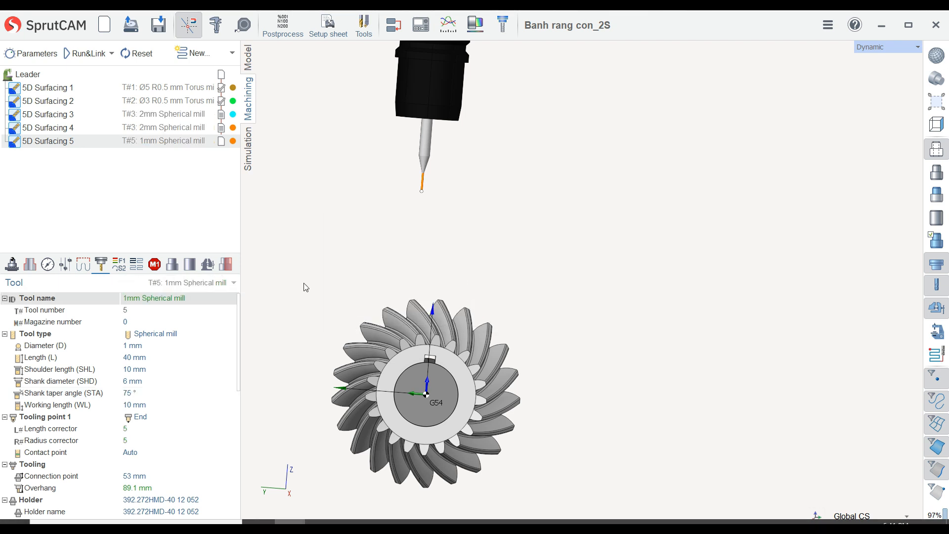
Step: Reassign tool number 4 to the modified 1 mm spherical mill and apply it
{"action": "left_click", "coordinate": [137, 310]}
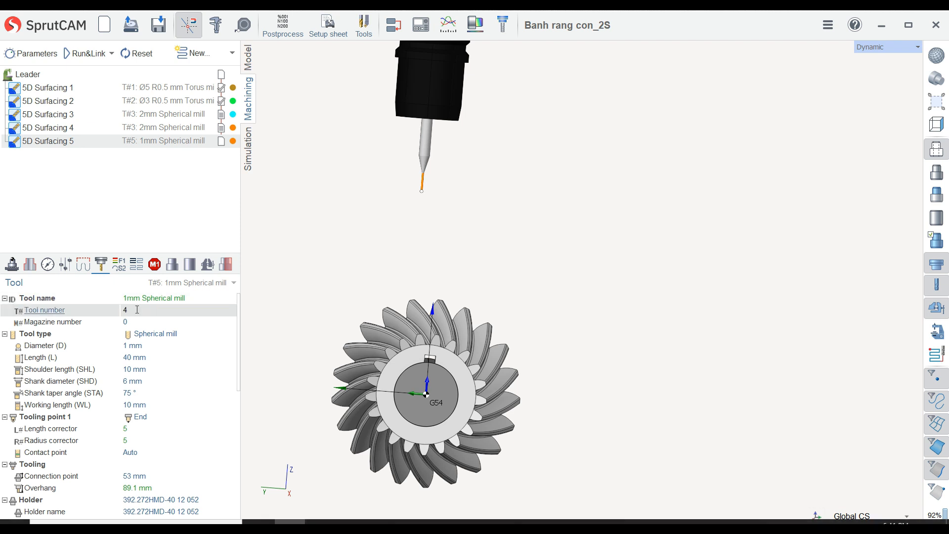
{"action": "type", "text": "4"}
{"action": "key", "text": "Return"}
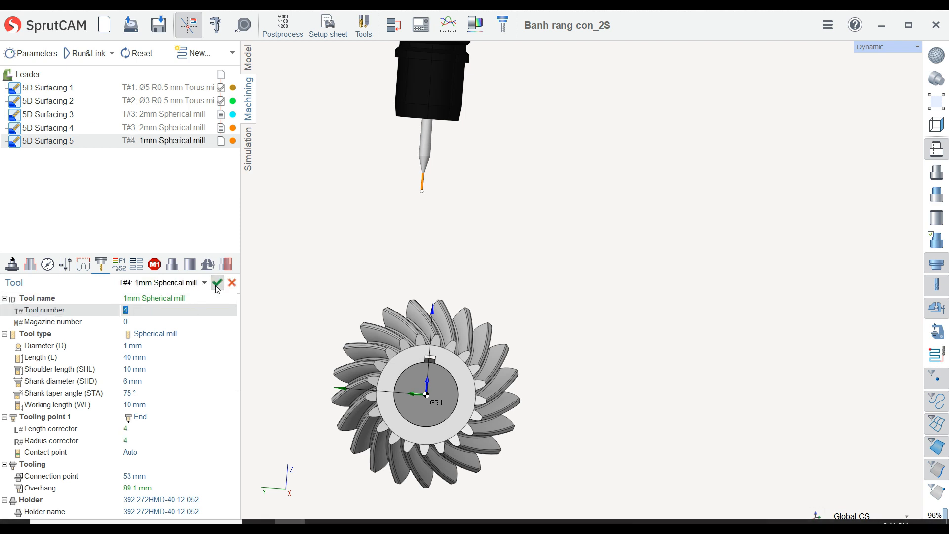
{"action": "left_click", "coordinate": [215, 285]}
Step: Clear all inherited machining surfaces and curves from the 5D Surfacing 5 job assignment
{"action": "right_click_drag", "start_coordinate": [390, 245], "coordinate": [361, 269]}
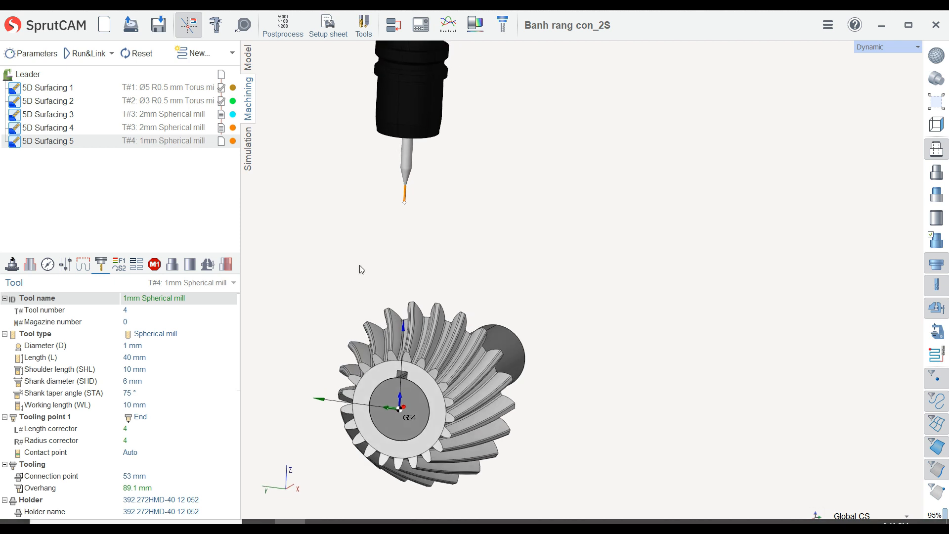
{"action": "scroll", "coordinate": [368, 375], "scroll_direction": "up", "scroll_amount": 3}
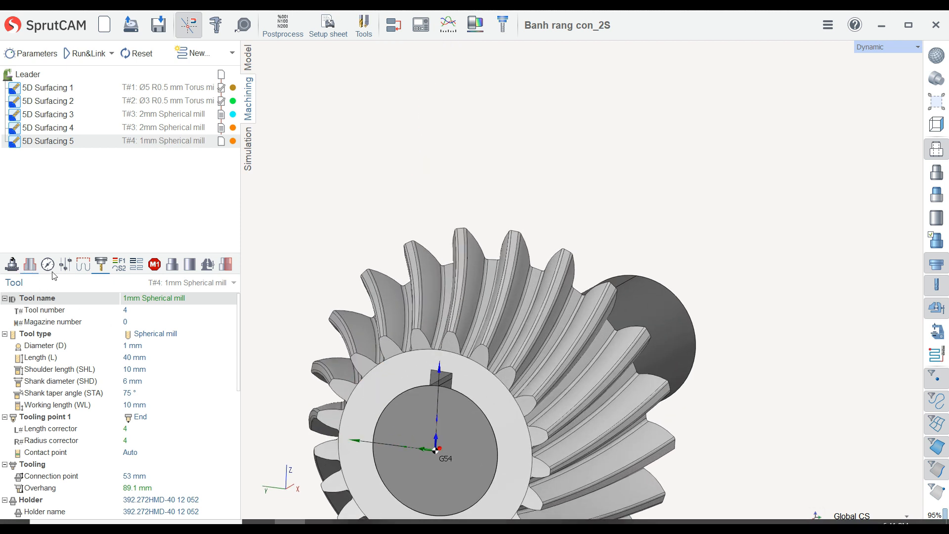
{"action": "left_click", "coordinate": [30, 264]}
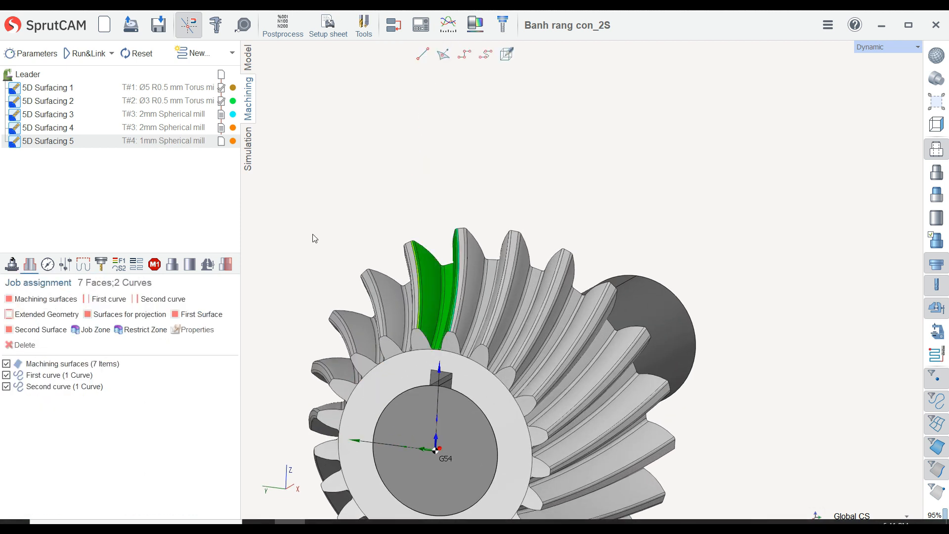
{"action": "right_click", "coordinate": [173, 362]}
{"action": "left_click", "coordinate": [206, 413]}
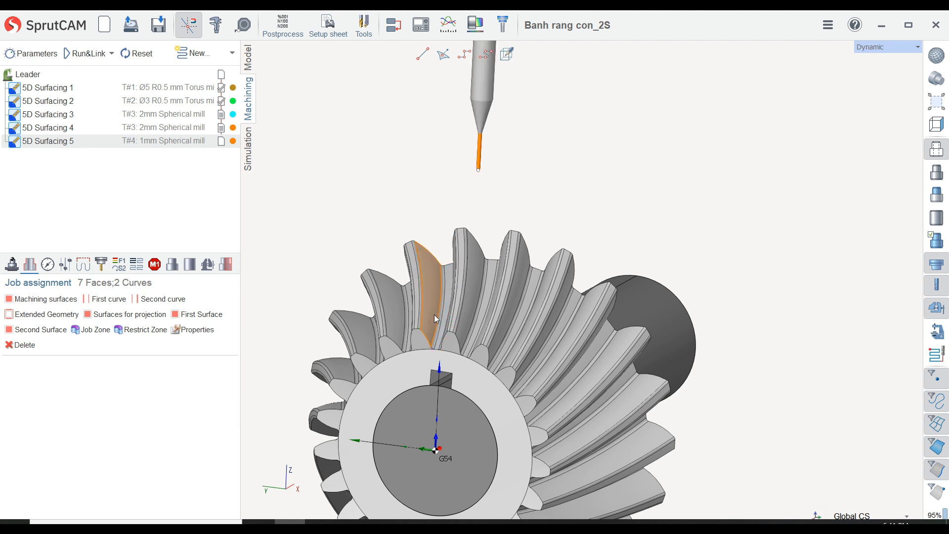
Step: Assign both root fillet faces of one tooth gap as machining surfaces and their outer edges as the first and second curves
{"action": "scroll", "coordinate": [437, 313], "scroll_direction": "up", "scroll_amount": 5}
{"action": "right_click_drag", "start_coordinate": [454, 278], "coordinate": [459, 263]}
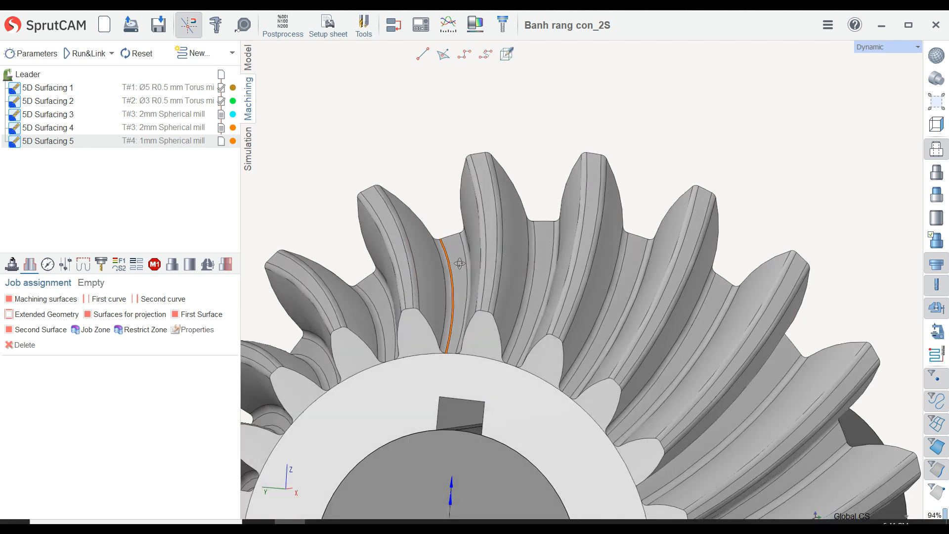
{"action": "scroll", "coordinate": [457, 220], "scroll_direction": "up", "scroll_amount": 2}
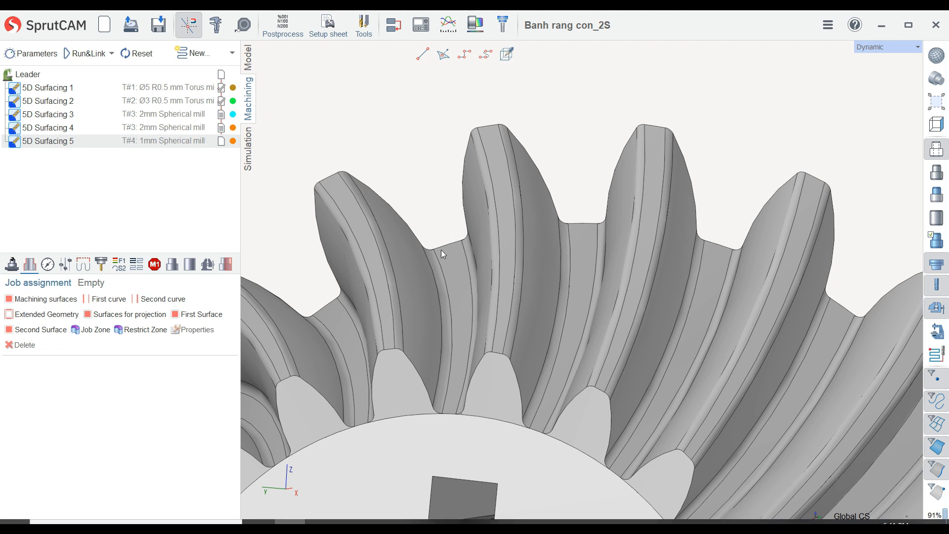
{"action": "left_click", "coordinate": [439, 274]}
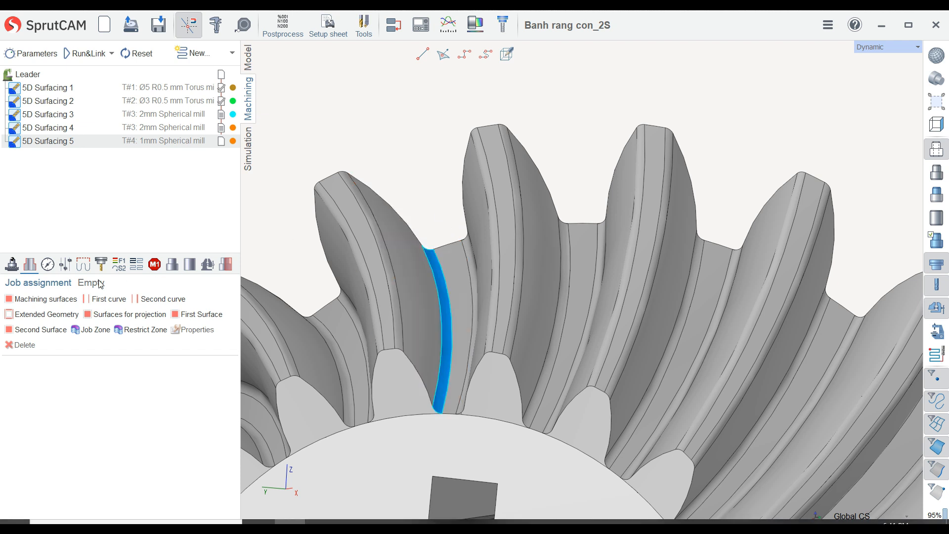
{"action": "left_click", "coordinate": [73, 300]}
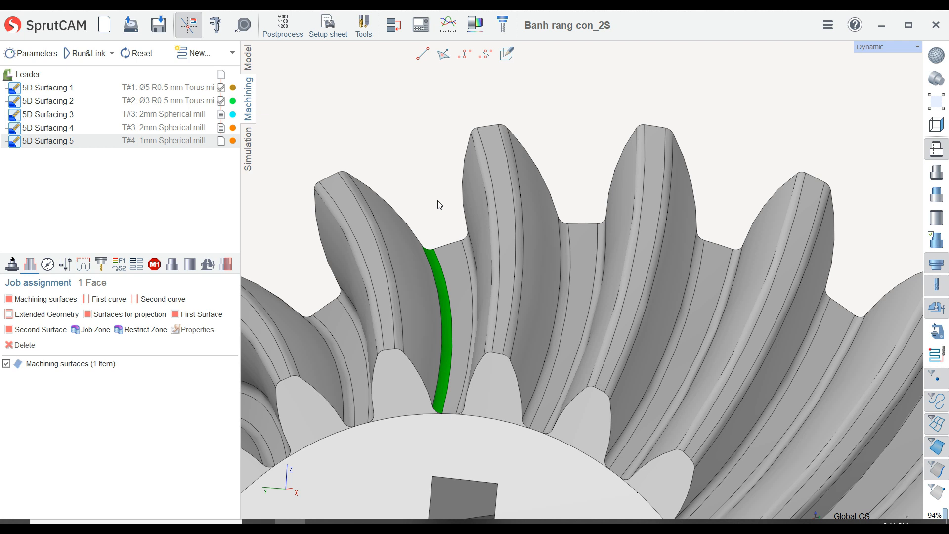
{"action": "right_click_drag", "start_coordinate": [432, 204], "coordinate": [441, 208]}
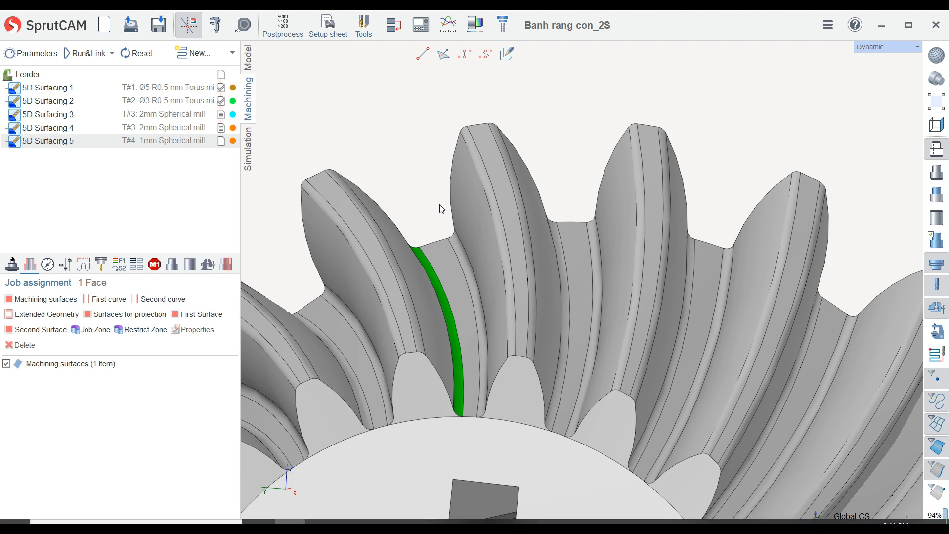
{"action": "middle_click_drag", "start_coordinate": [426, 209], "coordinate": [420, 210]}
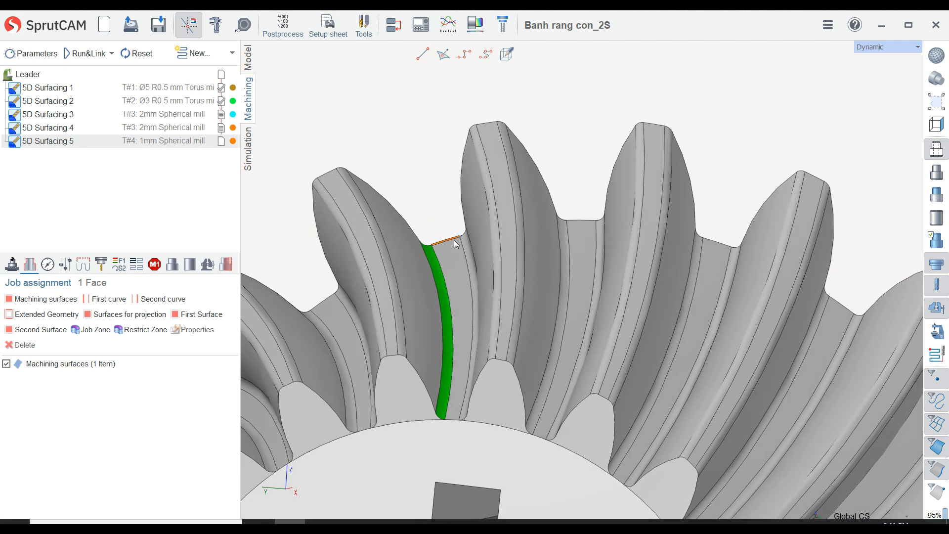
{"action": "left_click", "coordinate": [467, 248]}
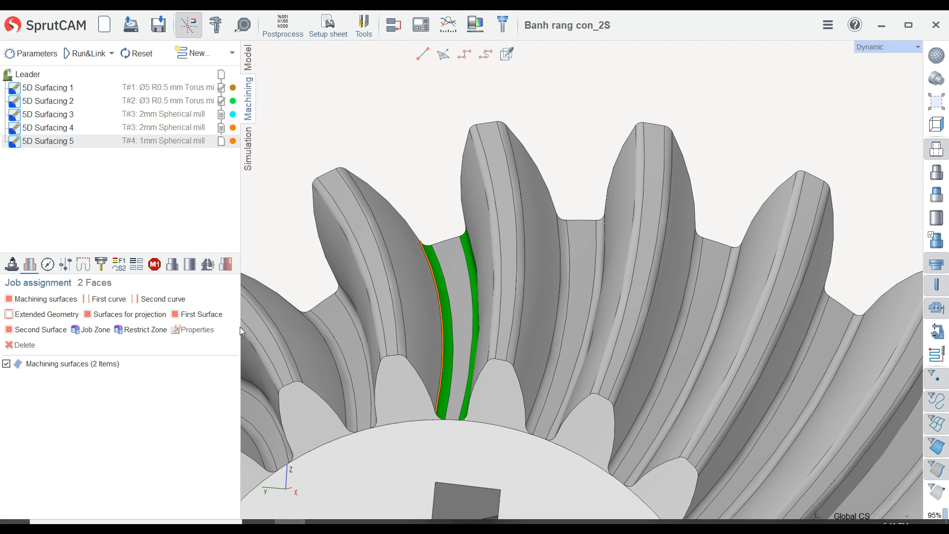
{"action": "left_click", "coordinate": [102, 309]}
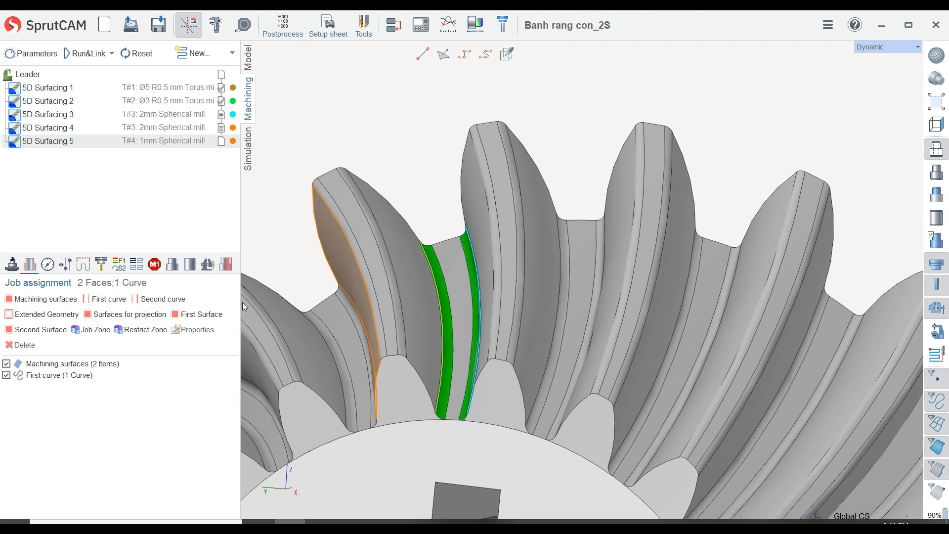
{"action": "left_click", "coordinate": [157, 299]}
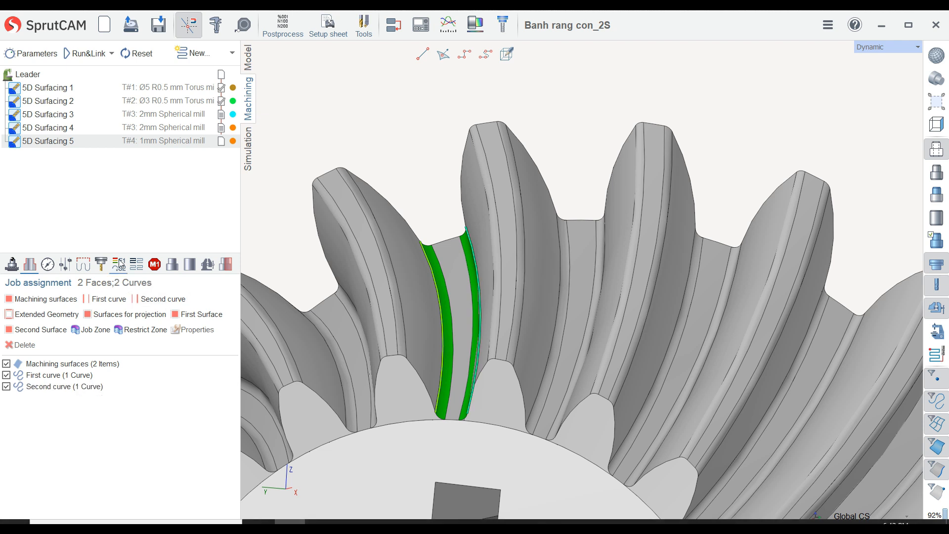
Step: Disable toolpath multiplication by the A axis for the 5D Surfacing 5 operation
{"action": "left_click", "coordinate": [137, 267]}
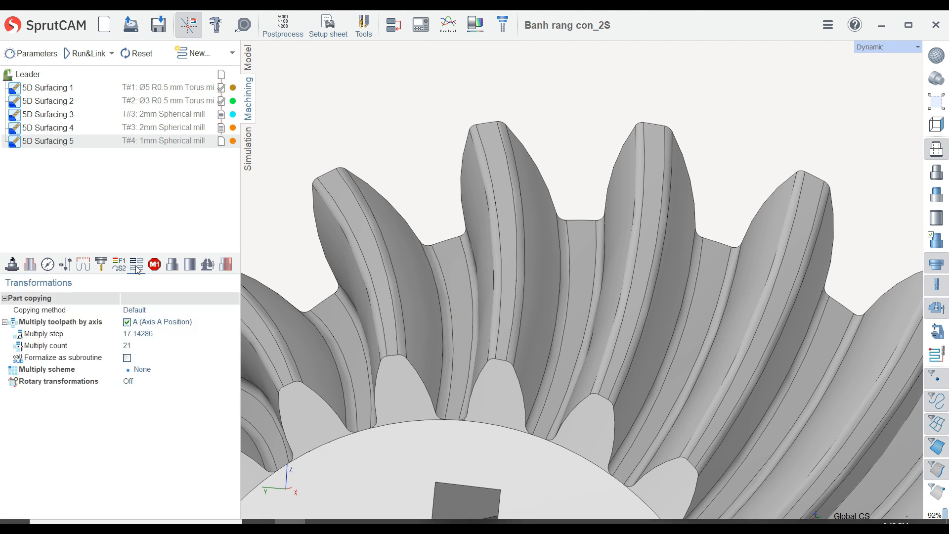
{"action": "left_click", "coordinate": [142, 323]}
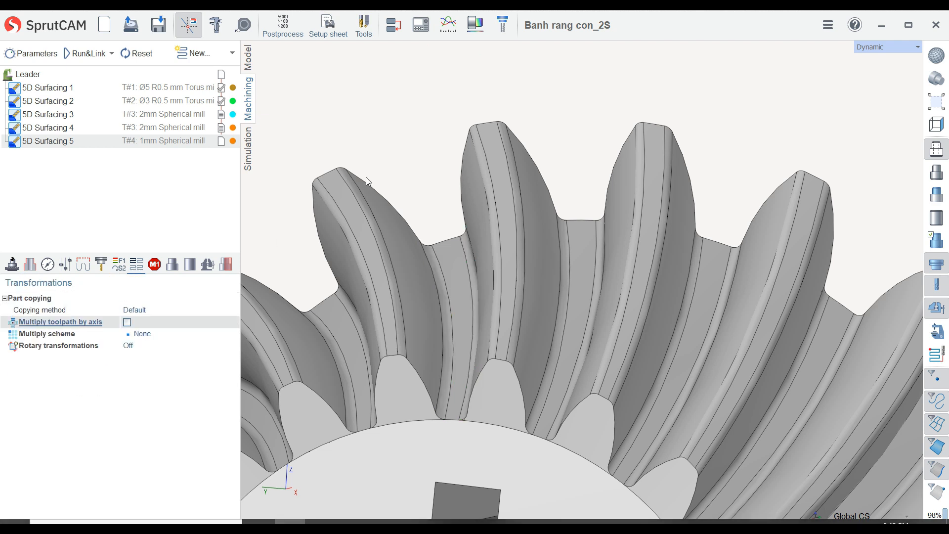
{"action": "left_click", "coordinate": [65, 270]}
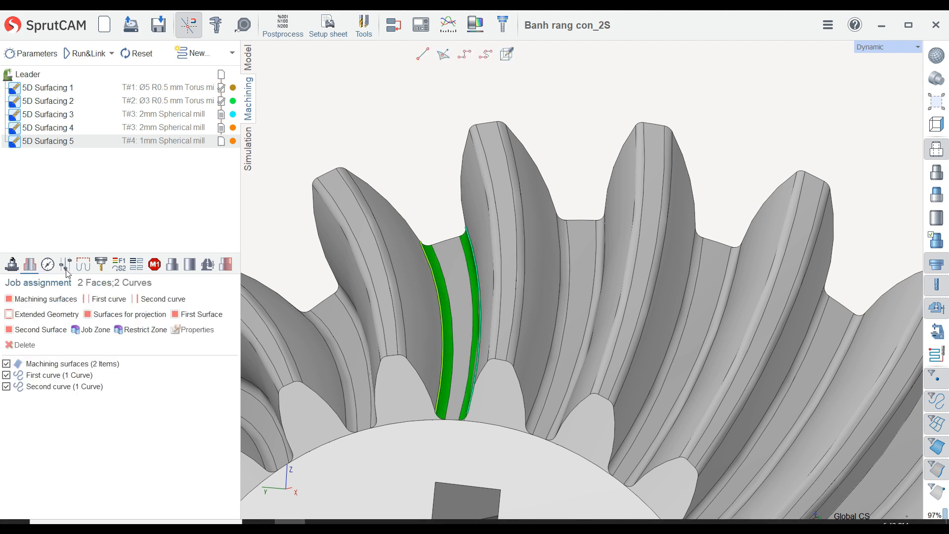
Step: Set the step of the morph between two curves strategy to 0.05 mm and calculate the toolpath
{"action": "left_click", "coordinate": [66, 266]}
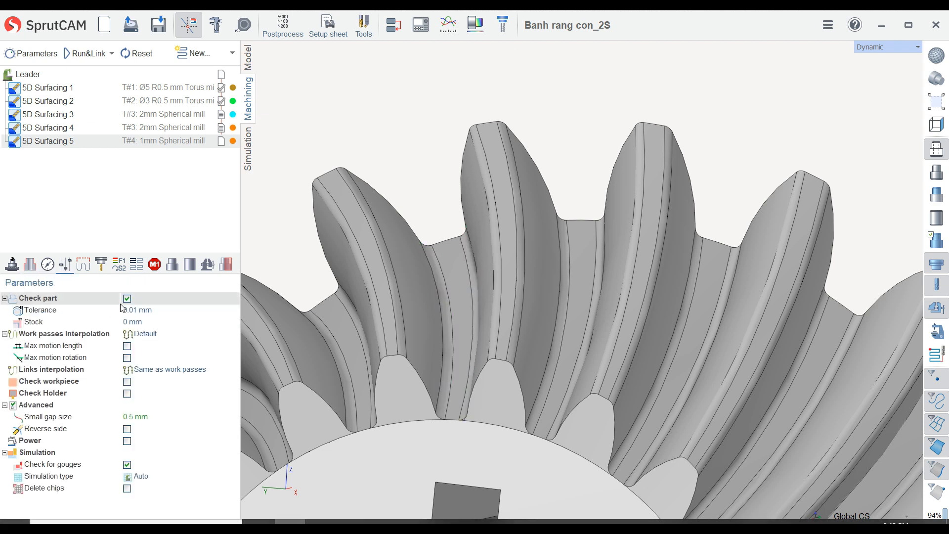
{"action": "left_click", "coordinate": [47, 264]}
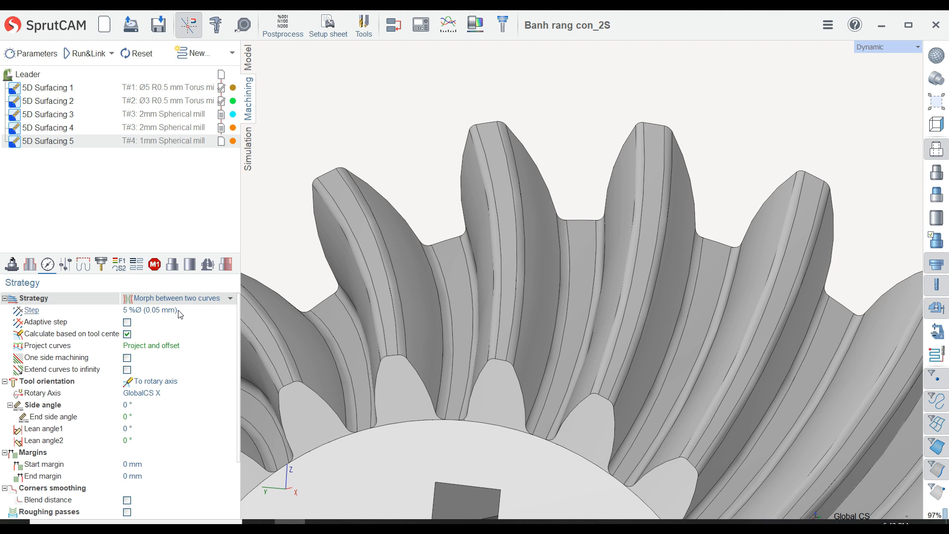
{"action": "left_click", "coordinate": [215, 310]}
{"action": "left_click", "coordinate": [215, 309]}
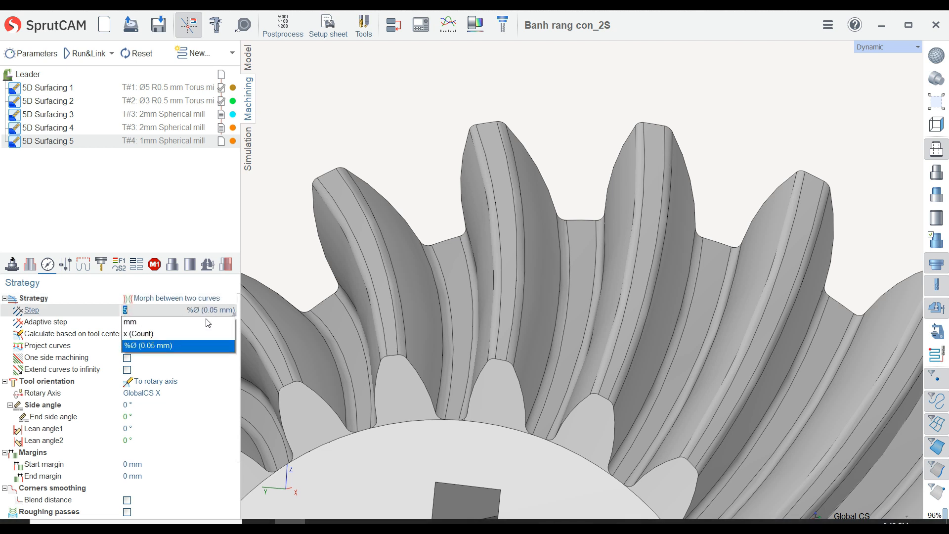
{"action": "left_click", "coordinate": [208, 322]}
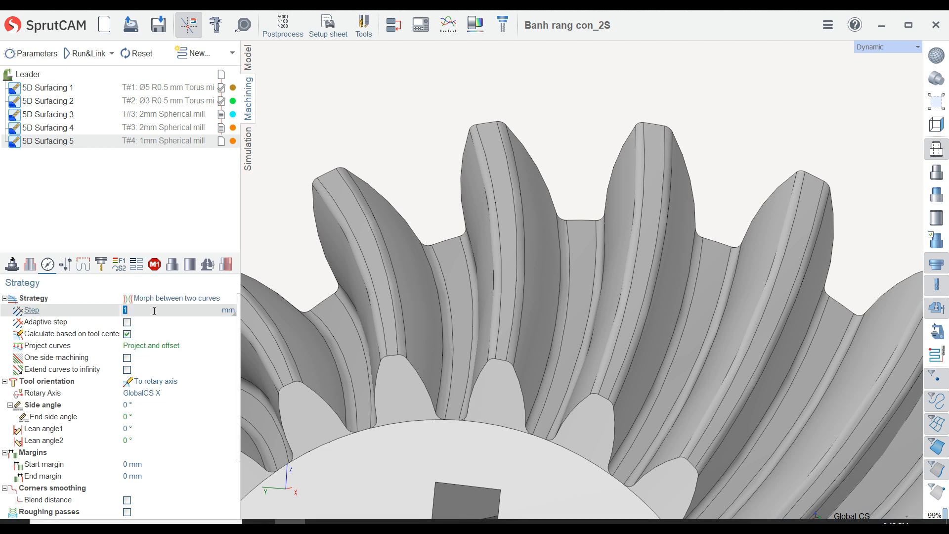
{"action": "type", "text": "0.05"}
{"action": "key", "text": "Return"}
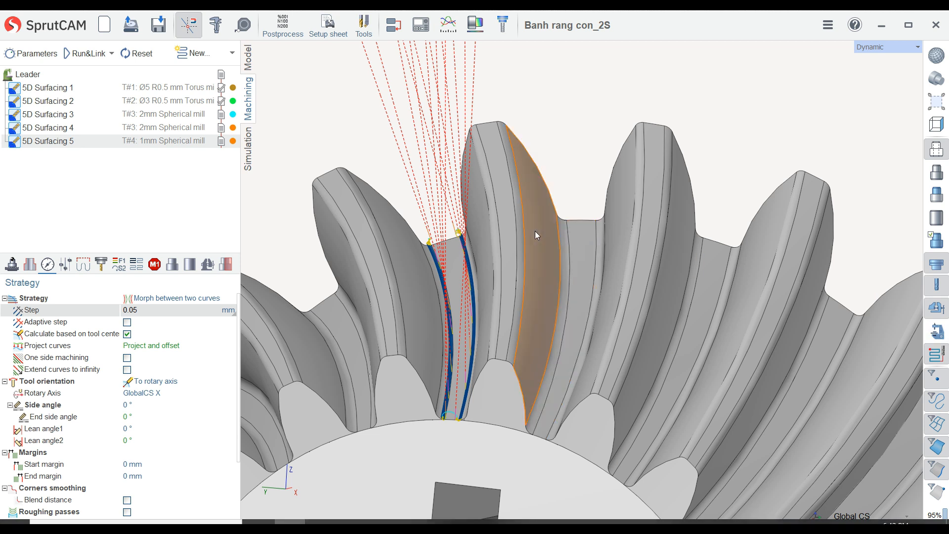
Step: Examine the spacing and coverage of the calculated passes along both root fillets of the tooth gap
{"action": "right_click_drag", "start_coordinate": [446, 258], "coordinate": [457, 311]}
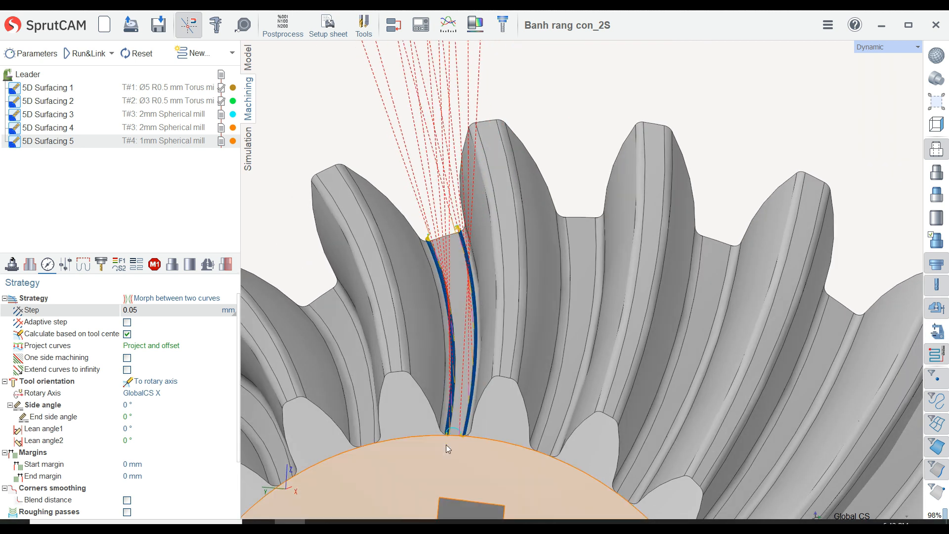
{"action": "scroll", "coordinate": [446, 444], "scroll_direction": "up", "scroll_amount": 5}
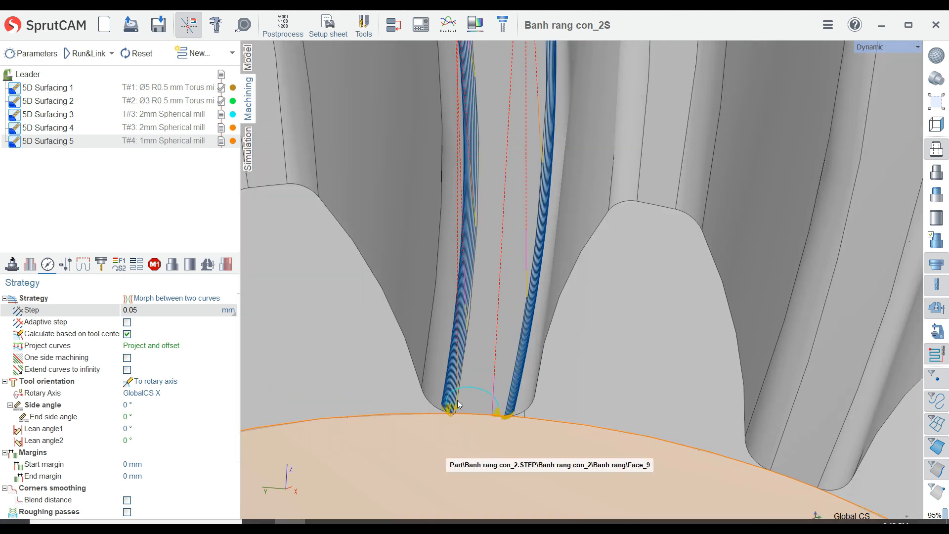
{"action": "scroll", "coordinate": [457, 399], "scroll_direction": "up", "scroll_amount": 2}
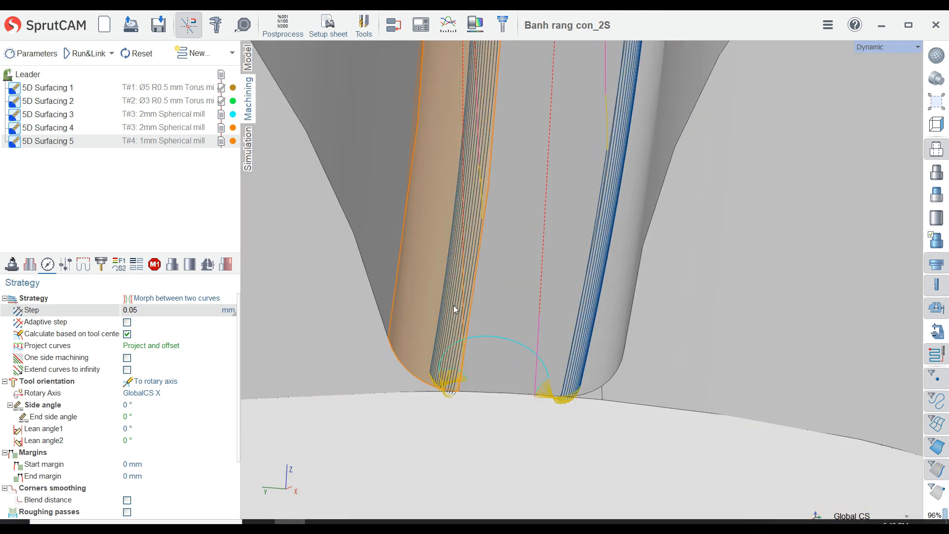
{"action": "right_click_drag", "start_coordinate": [455, 310], "coordinate": [463, 328]}
{"action": "scroll", "coordinate": [509, 320], "scroll_direction": "down", "scroll_amount": 8}
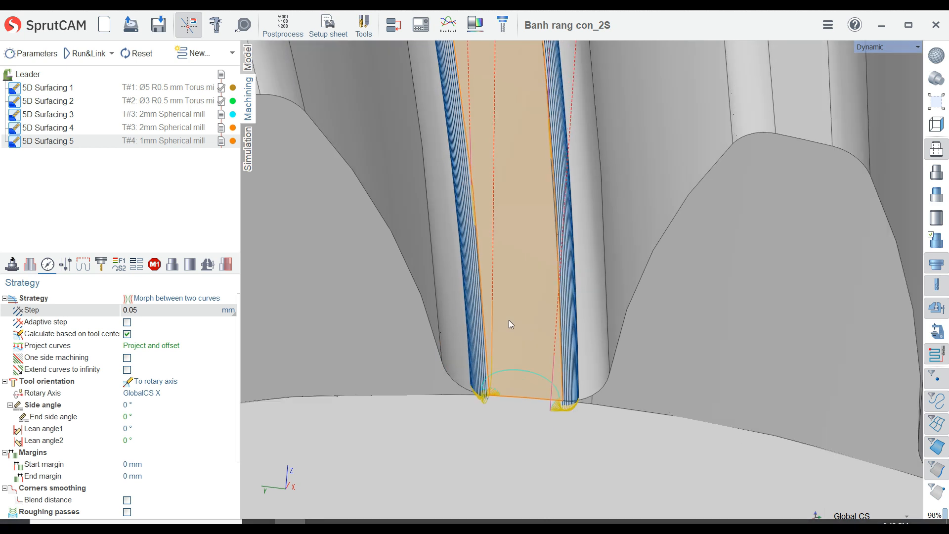
{"action": "scroll", "coordinate": [491, 282], "scroll_direction": "down", "scroll_amount": 6}
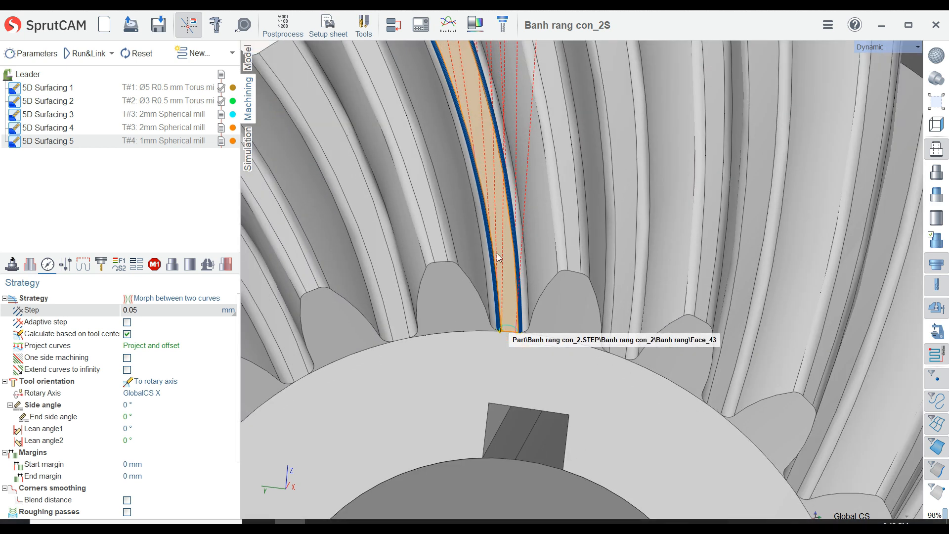
Step: Inspect the entry and exit moves at the ends of both root fillet toolpaths and the tool's approach to the gear
{"action": "mouse_move", "coordinate": [497, 225]}
{"action": "right_mouse_down"}
{"action": "mouse_move", "coordinate": [518, 216]}
{"action": "mouse_move", "coordinate": [497, 213]}
{"action": "right_mouse_up"}
{"action": "scroll", "coordinate": [428, 169], "scroll_direction": "up", "scroll_amount": 6}
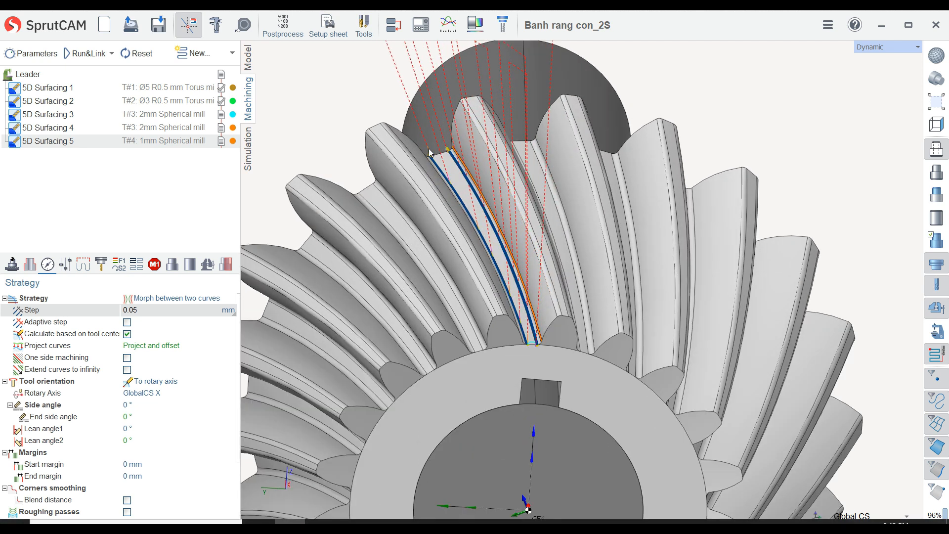
{"action": "scroll", "coordinate": [429, 169], "scroll_direction": "up", "scroll_amount": 5}
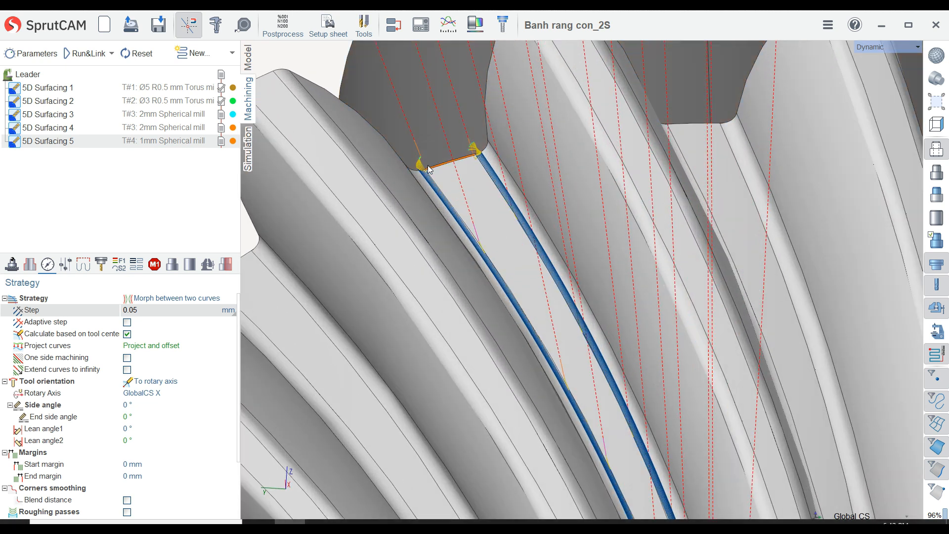
{"action": "scroll", "coordinate": [428, 169], "scroll_direction": "up", "scroll_amount": 6}
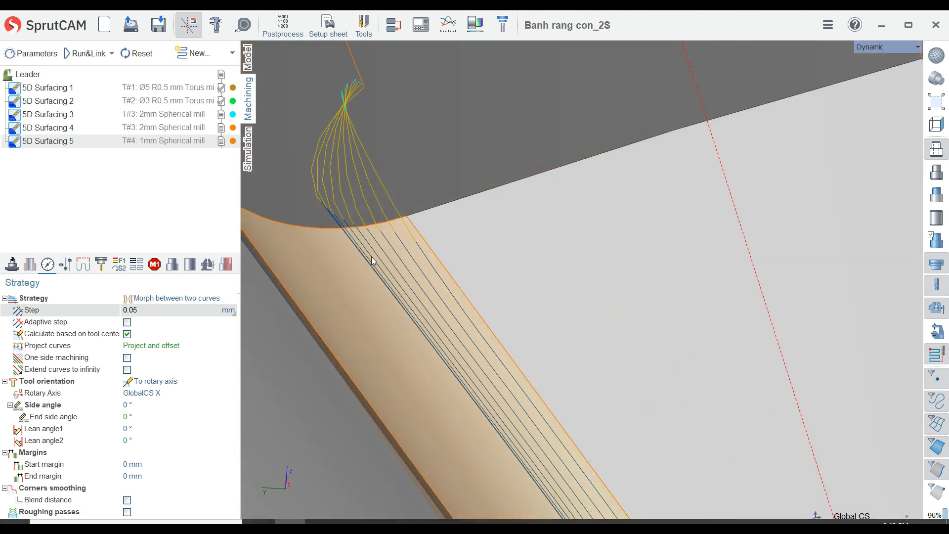
{"action": "scroll", "coordinate": [410, 176], "scroll_direction": "down", "scroll_amount": 6}
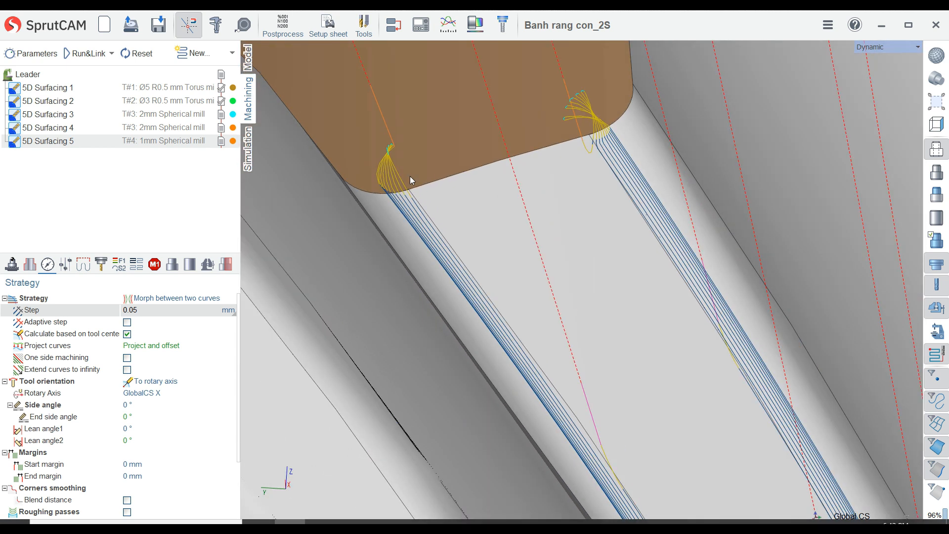
{"action": "scroll", "coordinate": [410, 176], "scroll_direction": "down", "scroll_amount": 10}
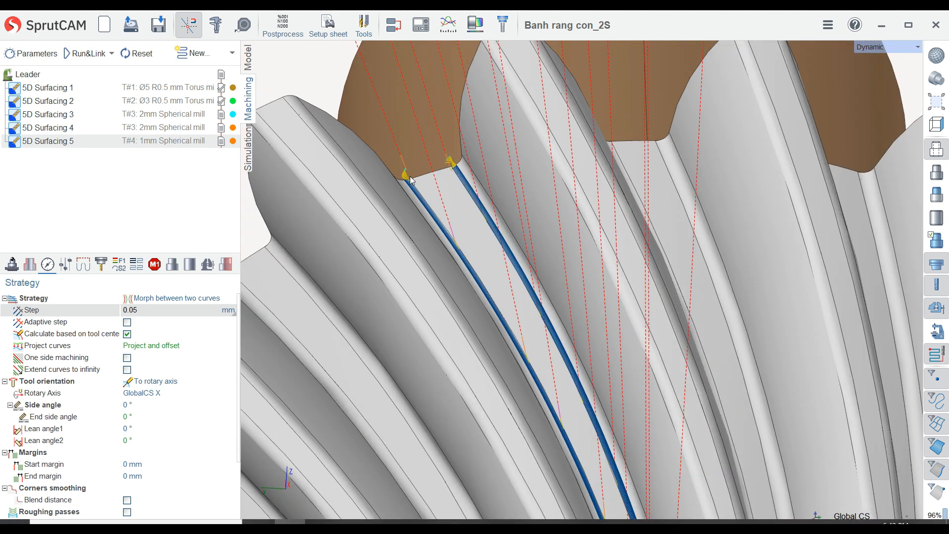
{"action": "scroll", "coordinate": [410, 177], "scroll_direction": "down", "scroll_amount": 12}
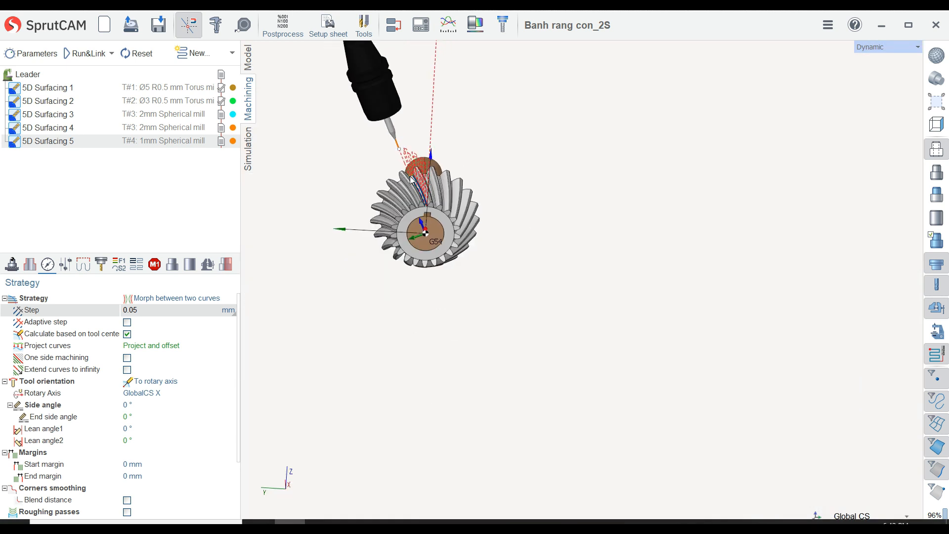
{"action": "scroll", "coordinate": [392, 167], "scroll_direction": "up", "scroll_amount": 3}
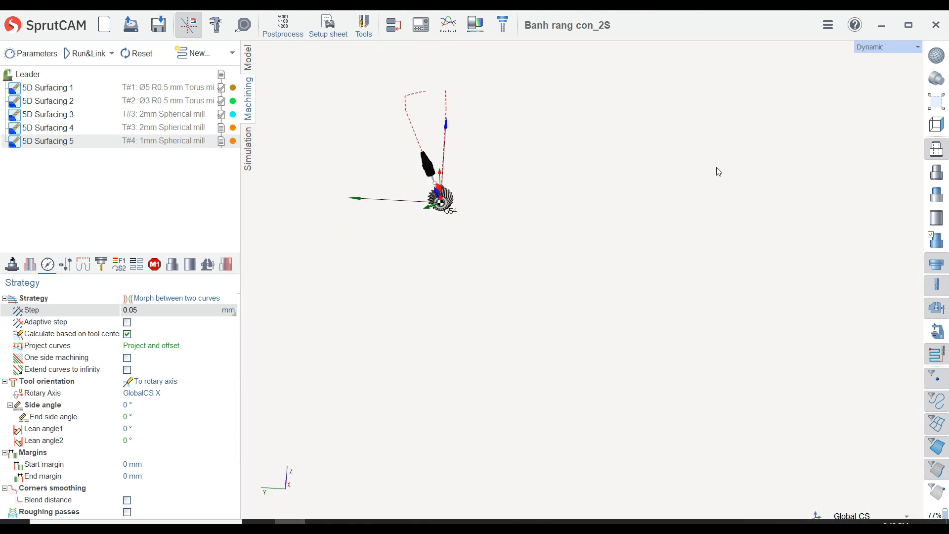
{"action": "mouse_move", "coordinate": [948, 121]}
{"action": "scroll", "coordinate": [572, 237], "scroll_direction": "up", "scroll_amount": 6}
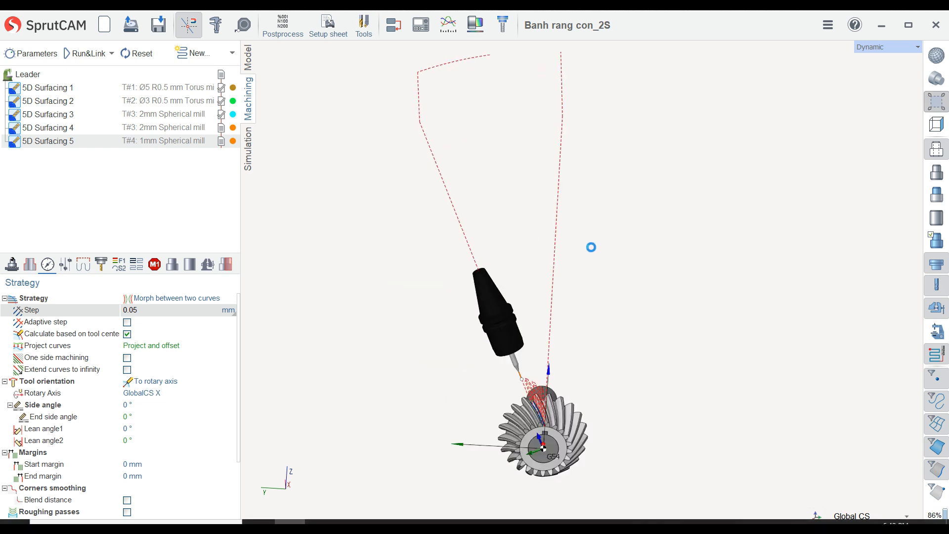
{"action": "right_click_drag", "start_coordinate": [625, 303], "coordinate": [675, 320]}
{"action": "scroll", "coordinate": [549, 477], "scroll_direction": "up", "scroll_amount": 3}
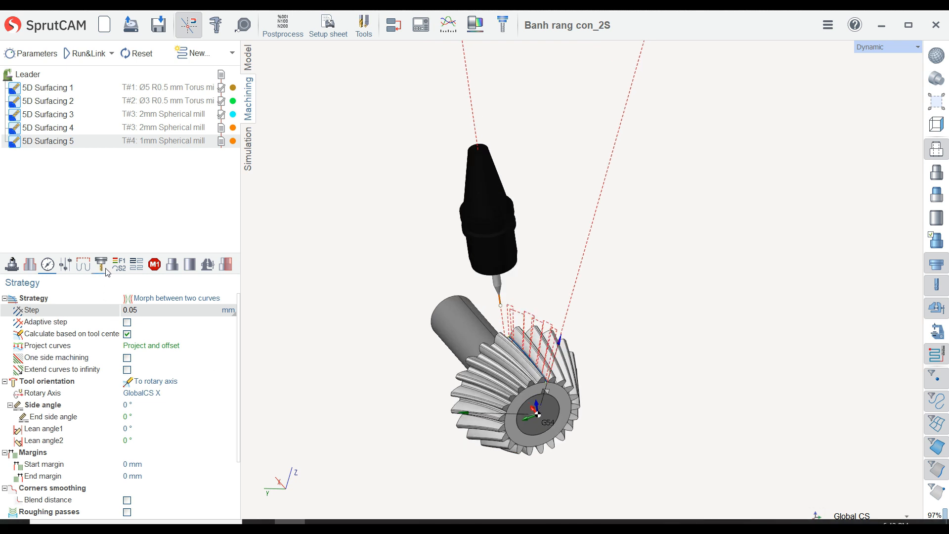
Step: Review the links and leads and the transformation settings of the 5D Surfacing 5 operation
{"action": "left_click", "coordinate": [86, 268]}
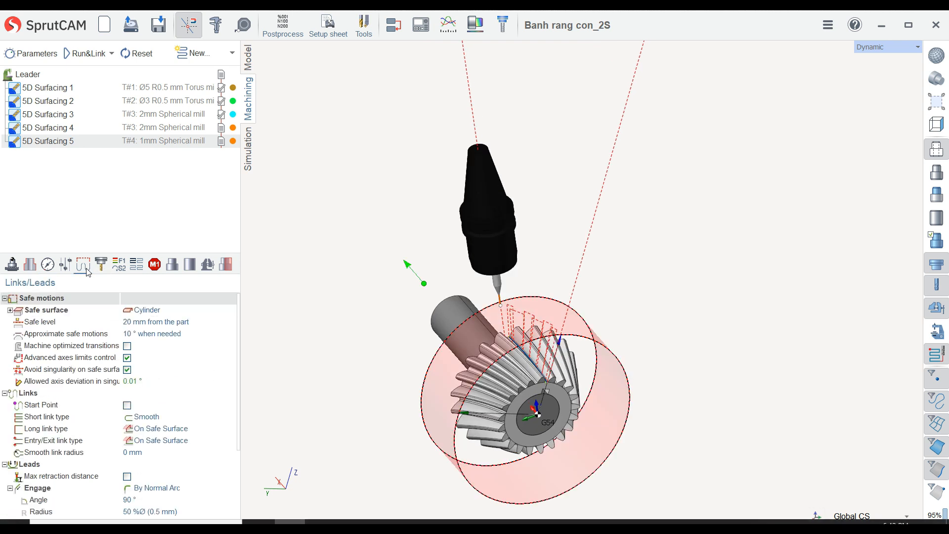
{"action": "left_click", "coordinate": [125, 271]}
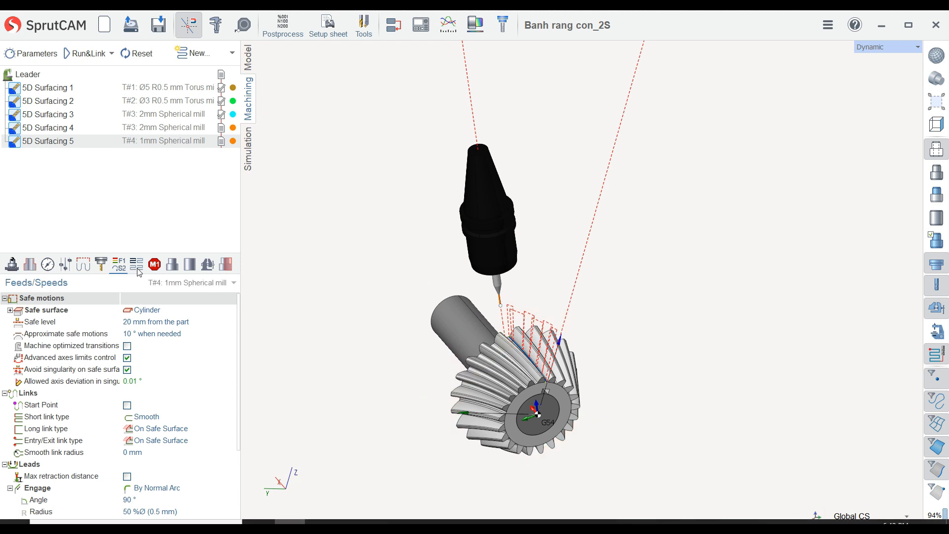
{"action": "left_click", "coordinate": [139, 272]}
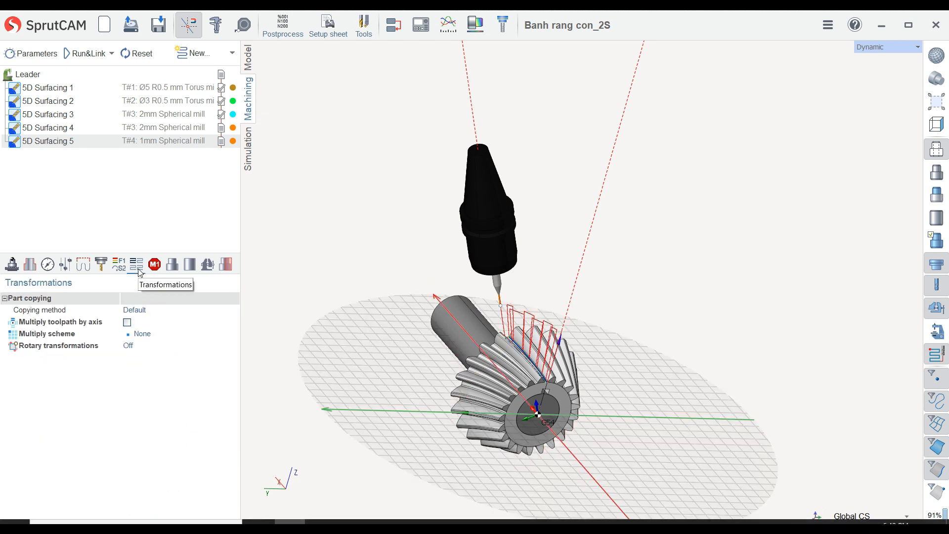
{"action": "scroll", "coordinate": [539, 378], "scroll_direction": "up", "scroll_amount": 2}
{"action": "scroll", "coordinate": [538, 378], "scroll_direction": "up", "scroll_amount": 3}
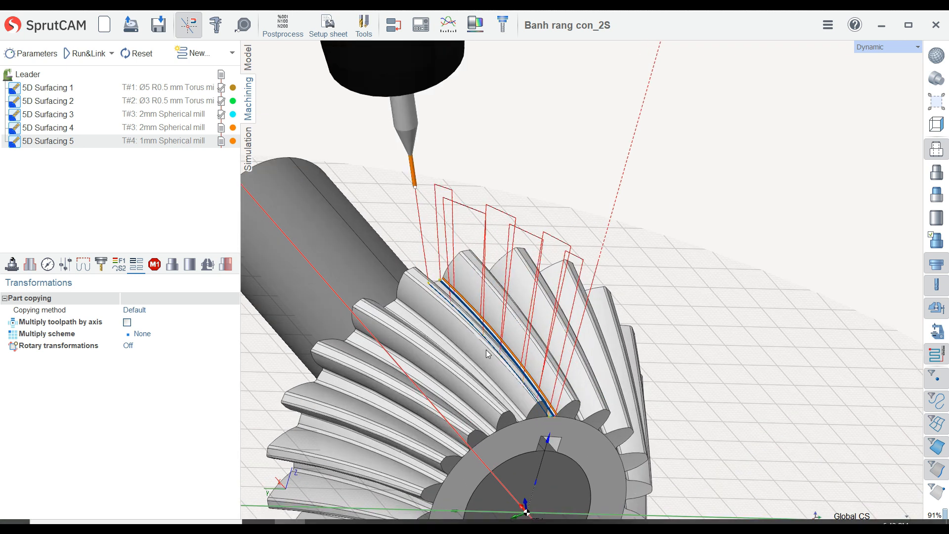
{"action": "scroll", "coordinate": [482, 348], "scroll_direction": "up", "scroll_amount": 3}
{"action": "right_click_drag", "start_coordinate": [464, 350], "coordinate": [443, 349]}
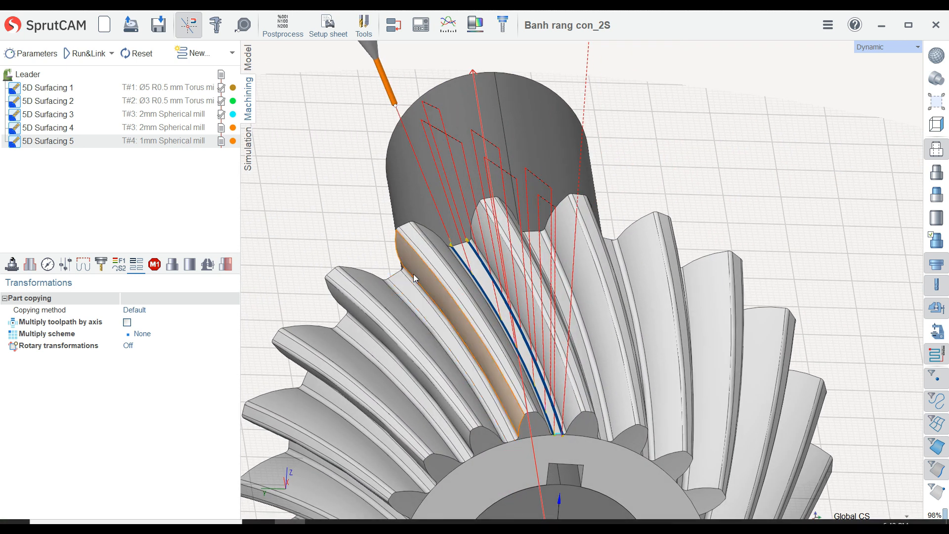
Step: Clear all machining surfaces and curves from the job assignment of 5D Surfacing 5
{"action": "left_click", "coordinate": [30, 264]}
{"action": "right_click_drag", "start_coordinate": [454, 305], "coordinate": [437, 298]}
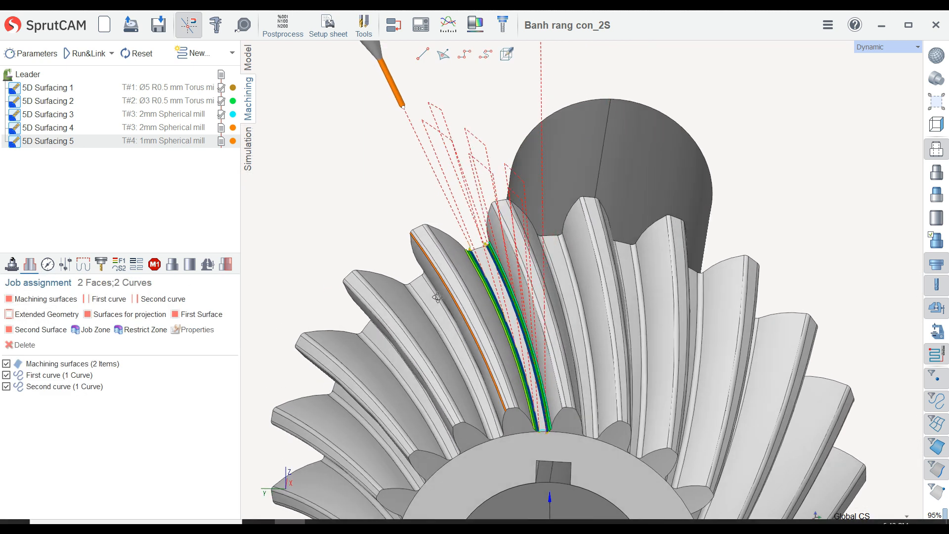
{"action": "right_click_drag", "start_coordinate": [557, 356], "coordinate": [544, 352]}
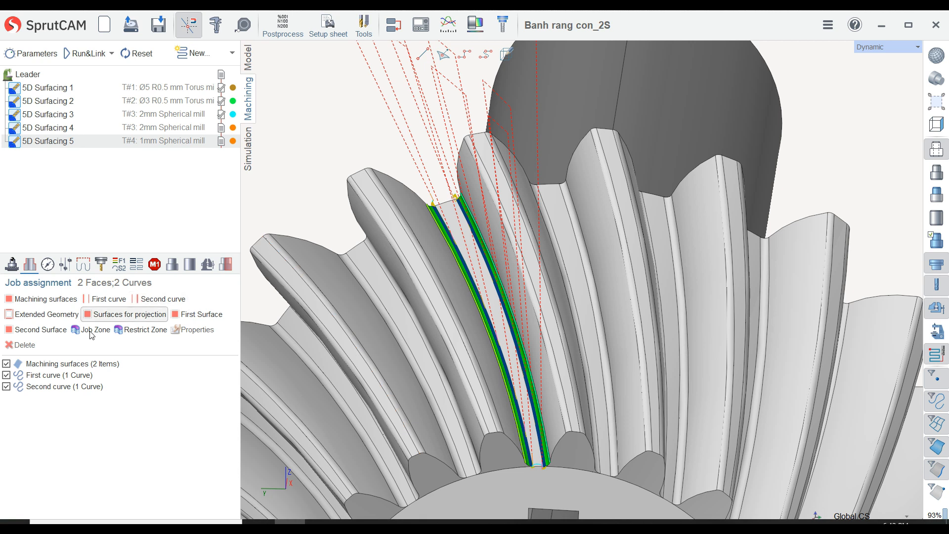
{"action": "right_click", "coordinate": [80, 367]}
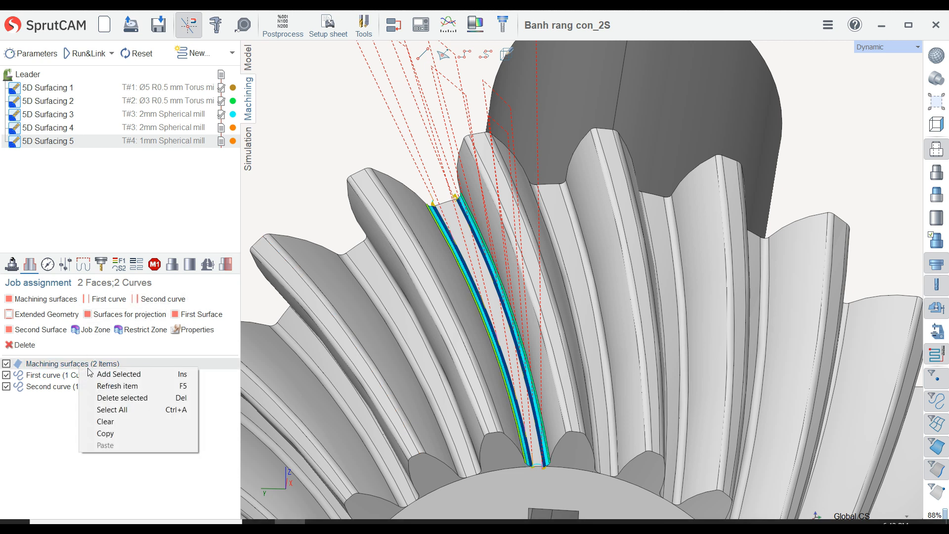
{"action": "left_click", "coordinate": [105, 421]}
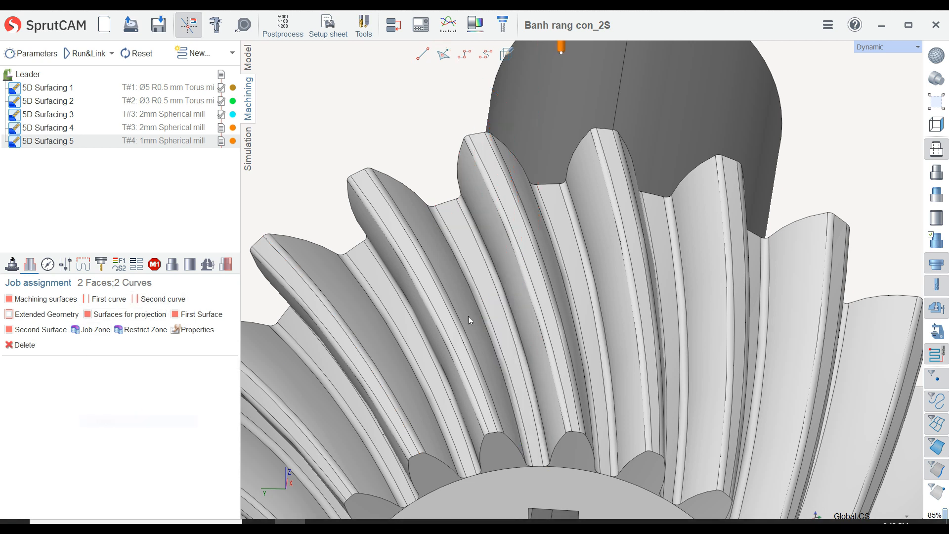
Step: Assign one root fillet face as the machining surface, its two long edges as first and second curves, and calculate the toolpath
{"action": "scroll", "coordinate": [477, 311], "scroll_direction": "up", "scroll_amount": 1}
{"action": "left_click", "coordinate": [57, 299]}
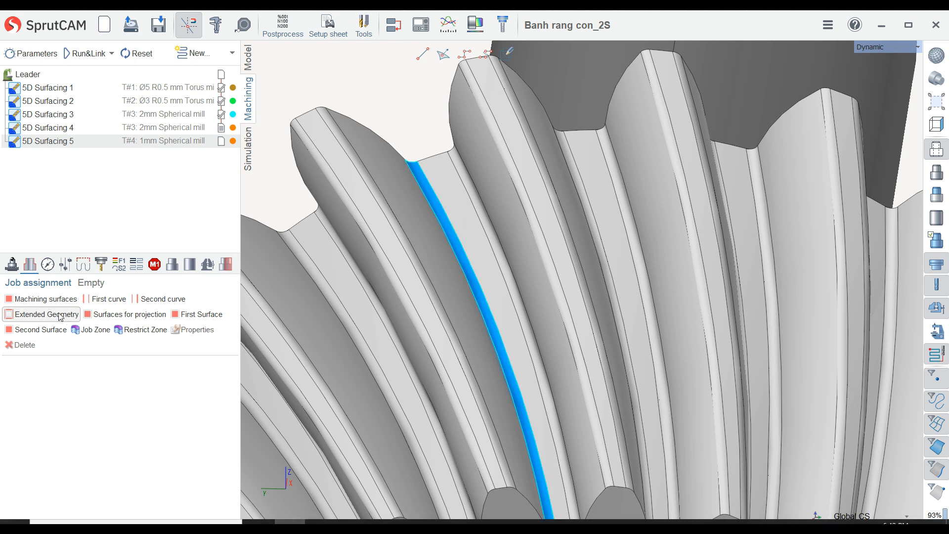
{"action": "left_click", "coordinate": [58, 300]}
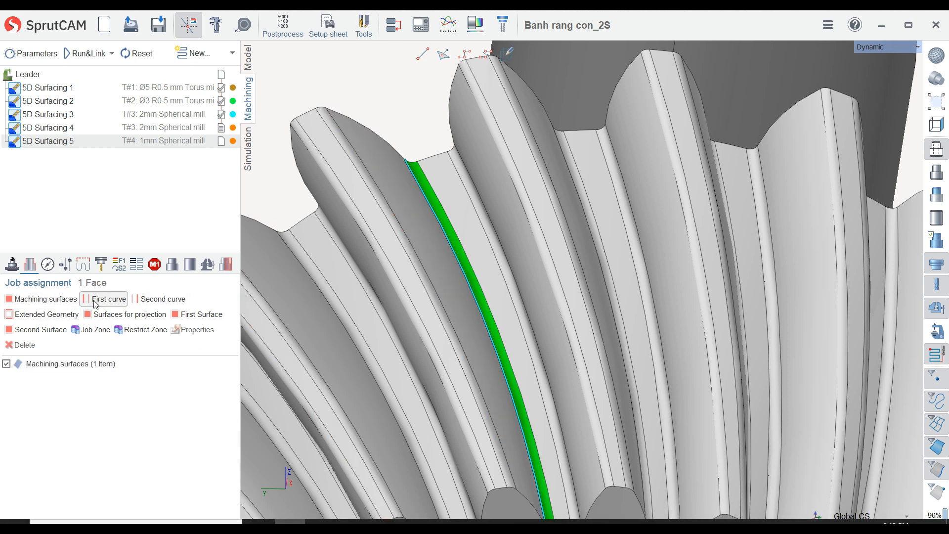
{"action": "left_click", "coordinate": [109, 299]}
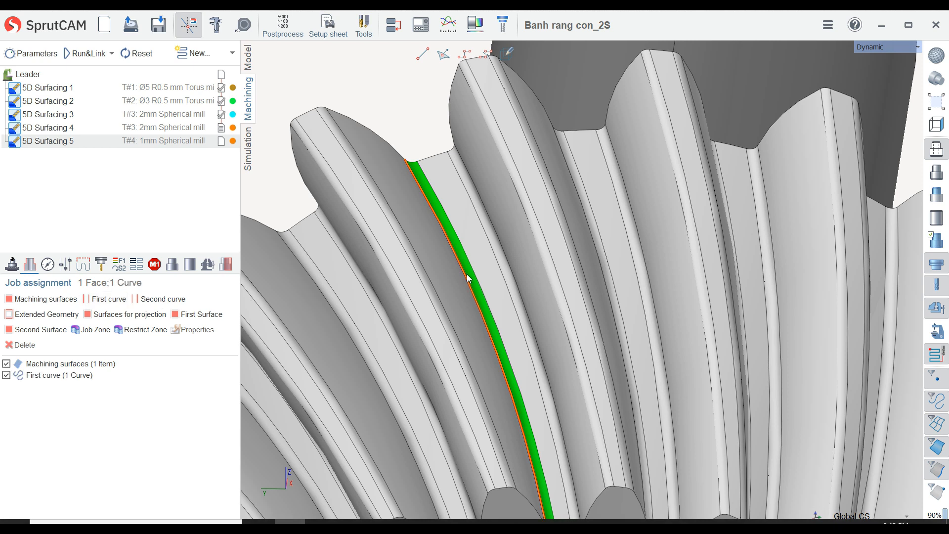
{"action": "left_click", "coordinate": [159, 299]}
{"action": "left_click", "coordinate": [88, 54]}
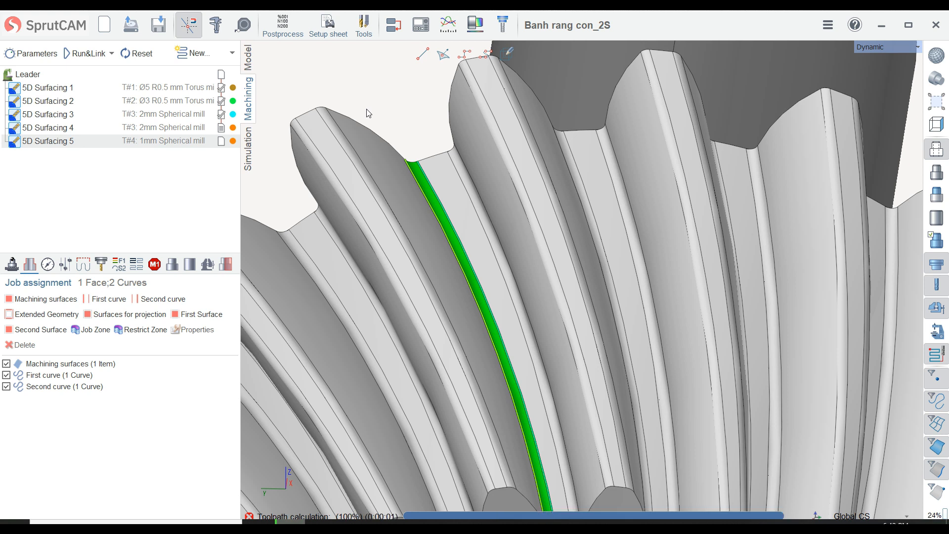
Step: Examine the single-fillet toolpath along the tooth and at the gear's front face
{"action": "scroll", "coordinate": [405, 163], "scroll_direction": "down", "scroll_amount": 5}
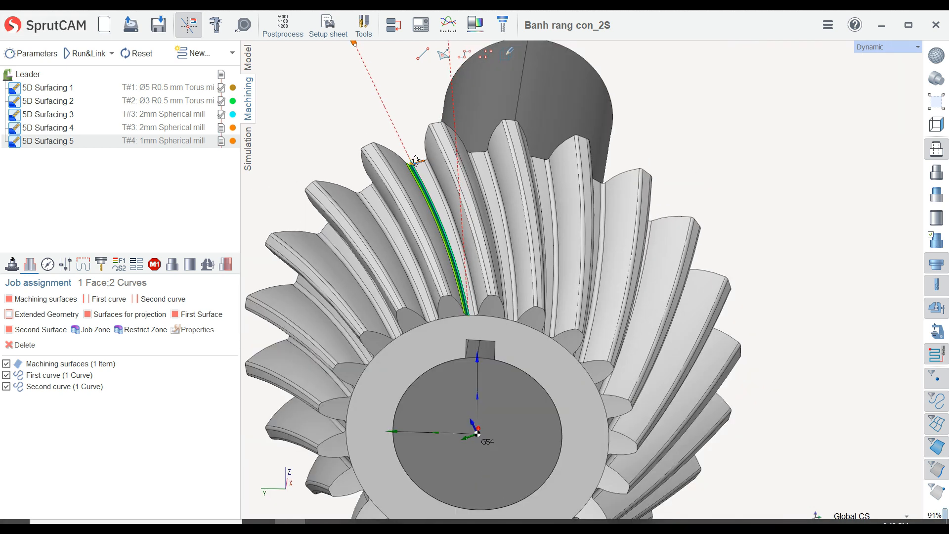
{"action": "right_click_drag", "start_coordinate": [404, 163], "coordinate": [413, 117]}
{"action": "scroll", "coordinate": [436, 237], "scroll_direction": "up", "scroll_amount": 6}
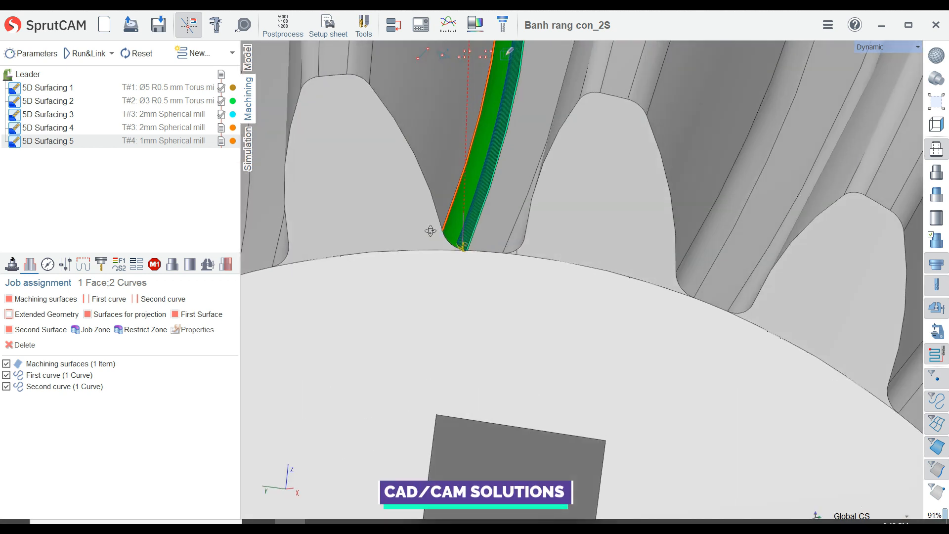
{"action": "right_click_drag", "start_coordinate": [430, 231], "coordinate": [427, 232]}
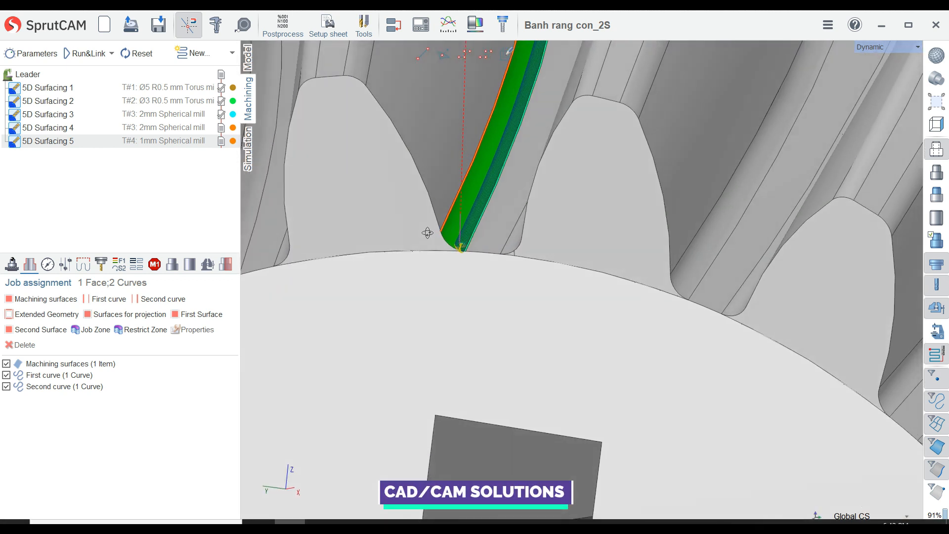
{"action": "scroll", "coordinate": [452, 257], "scroll_direction": "down", "scroll_amount": 6}
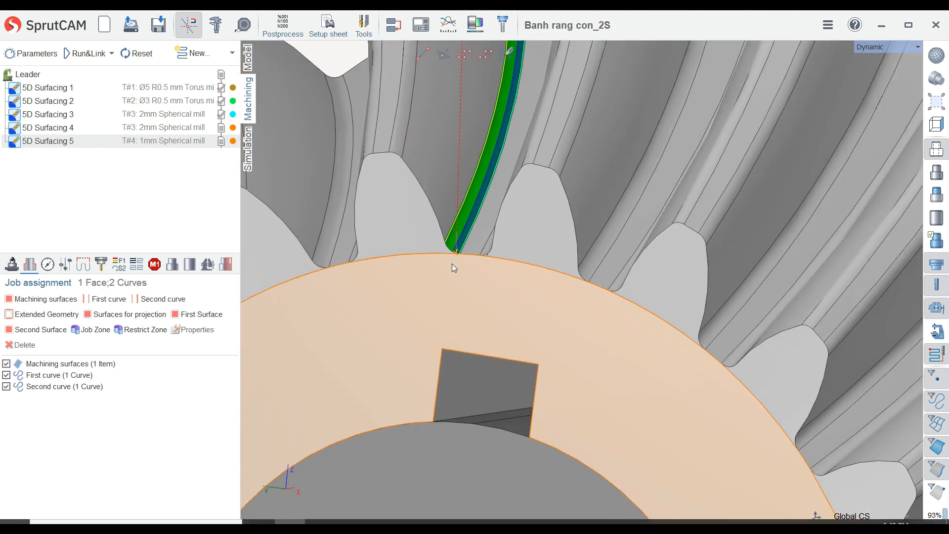
{"action": "scroll", "coordinate": [451, 265], "scroll_direction": "down", "scroll_amount": 6}
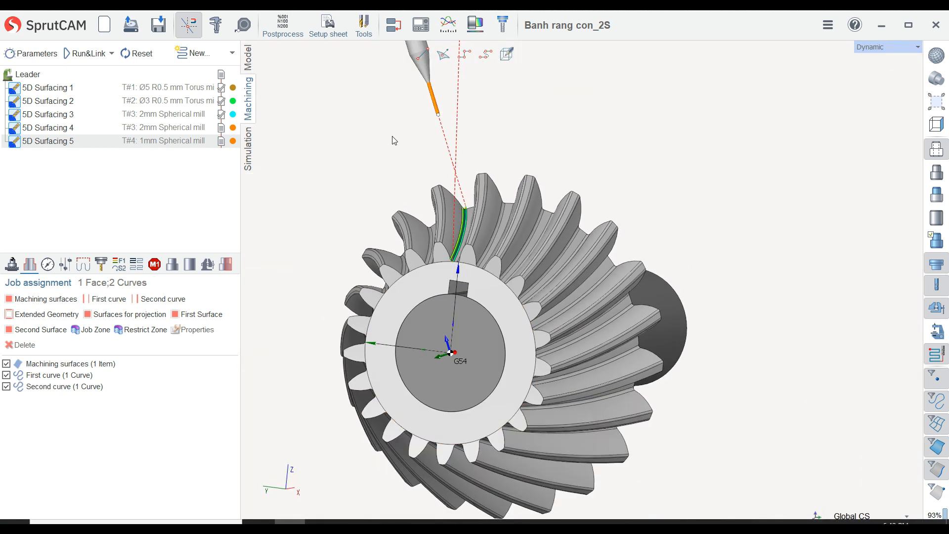
{"action": "right_click_drag", "start_coordinate": [405, 142], "coordinate": [448, 149]}
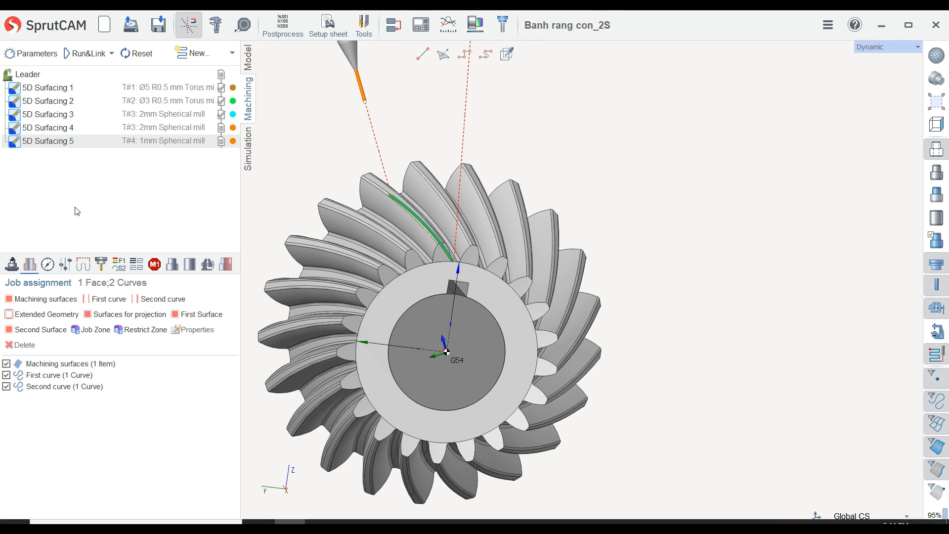
Step: Change the display colour of the 5D Surfacing 5 operation to yellow
{"action": "left_click", "coordinate": [233, 142]}
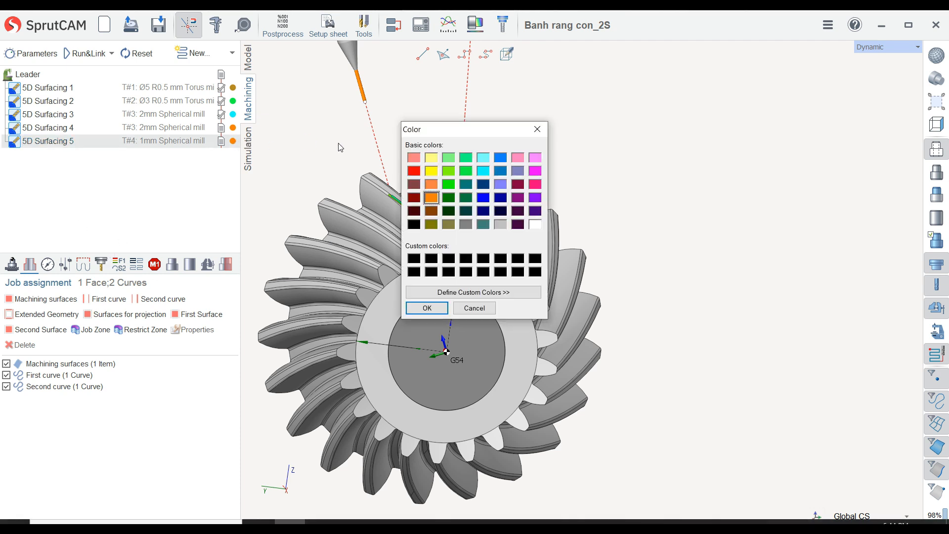
{"action": "left_click", "coordinate": [434, 172]}
{"action": "left_click", "coordinate": [426, 309]}
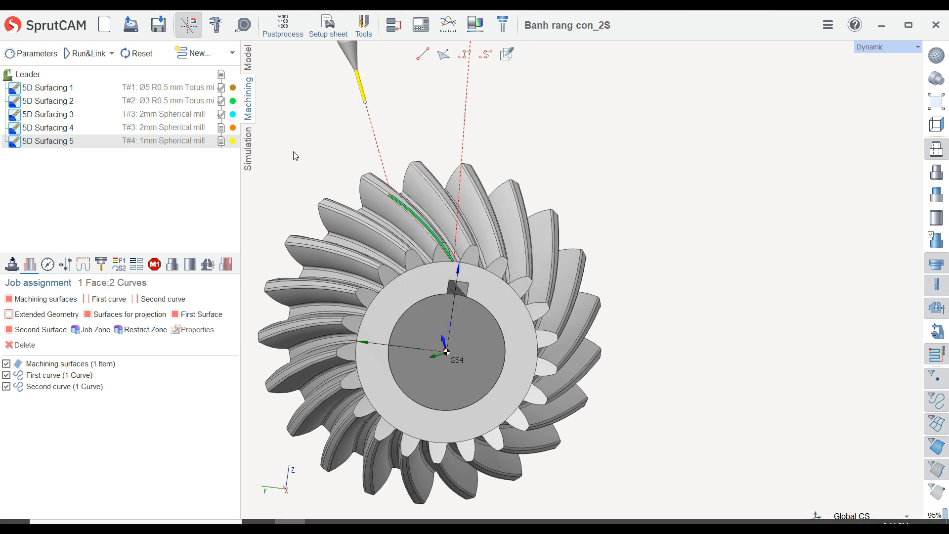
Step: Enable toolpath multiplication by the A axis with a step of 17.14286 and a count of 21, and recalculate the toolpath
{"action": "right_click_drag", "start_coordinate": [317, 154], "coordinate": [314, 157]}
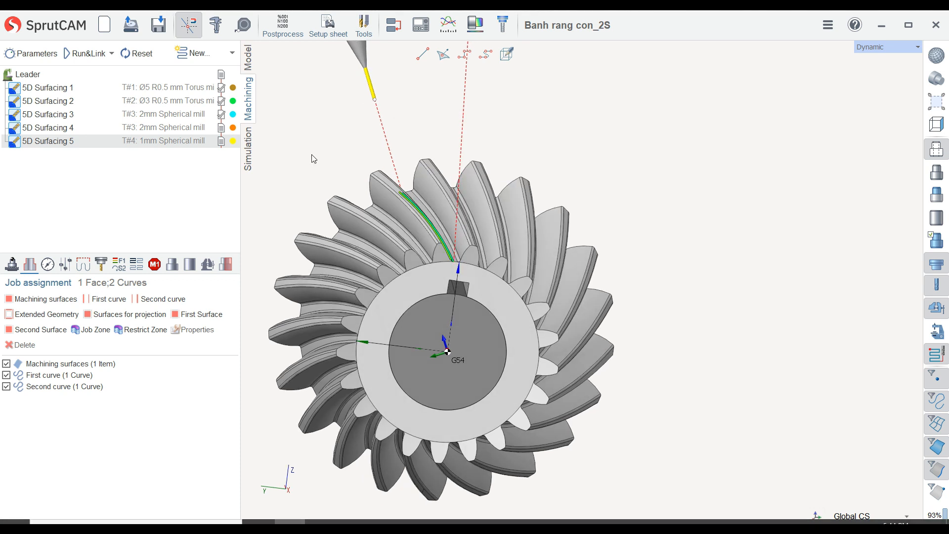
{"action": "left_click", "coordinate": [135, 267]}
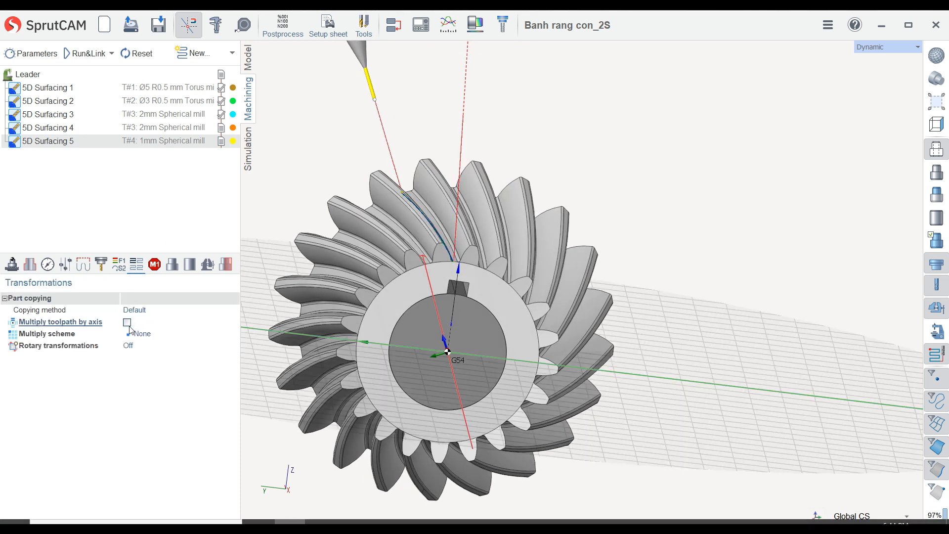
{"action": "left_click", "coordinate": [127, 322]}
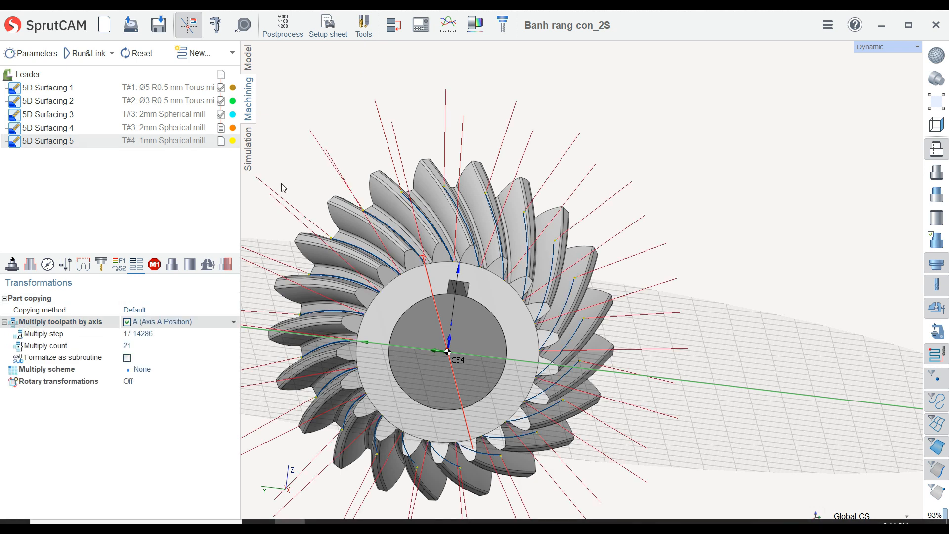
{"action": "right_click_drag", "start_coordinate": [347, 161], "coordinate": [332, 161]}
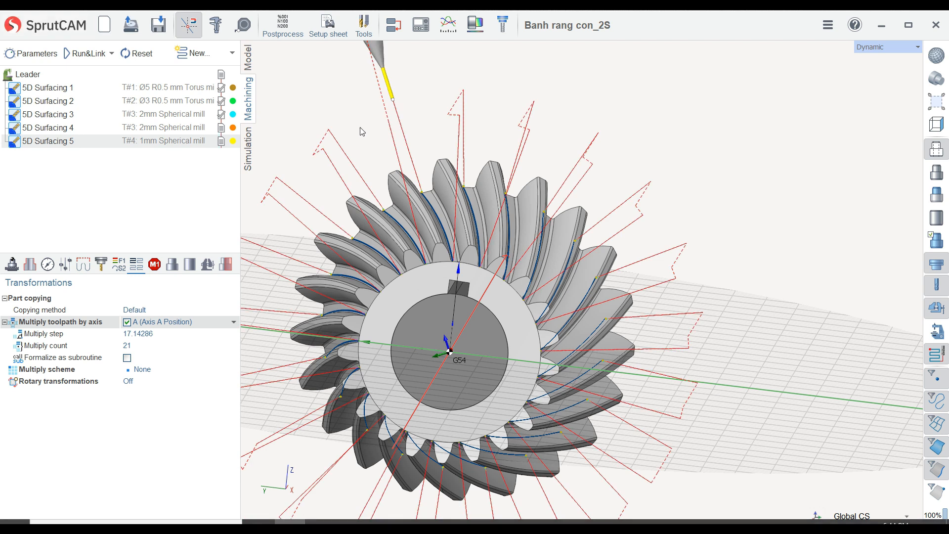
{"action": "scroll", "coordinate": [366, 131], "scroll_direction": "down", "scroll_amount": 2}
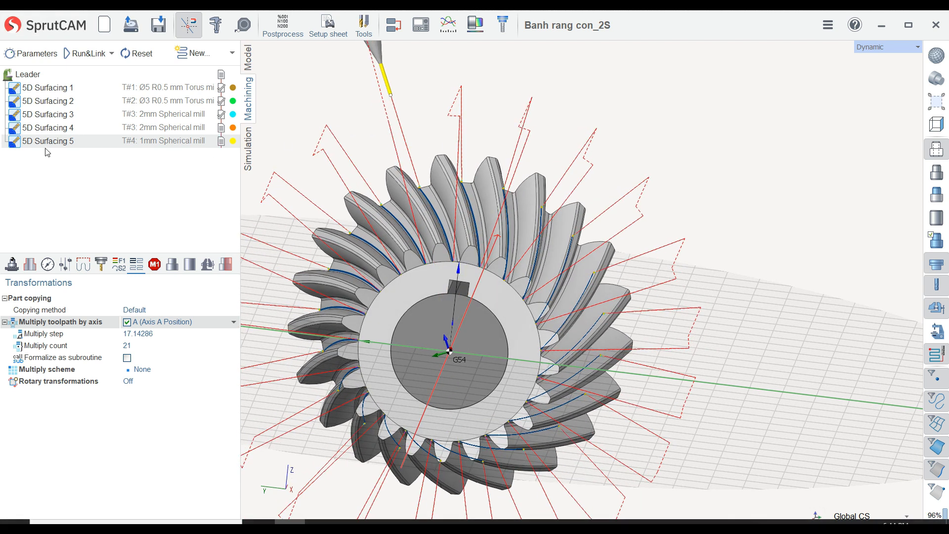
Step: Duplicate the 5D Surfacing 5 operation at the end of the operation list
{"action": "left_click", "coordinate": [45, 141]}
{"action": "right_click", "coordinate": [44, 142]}
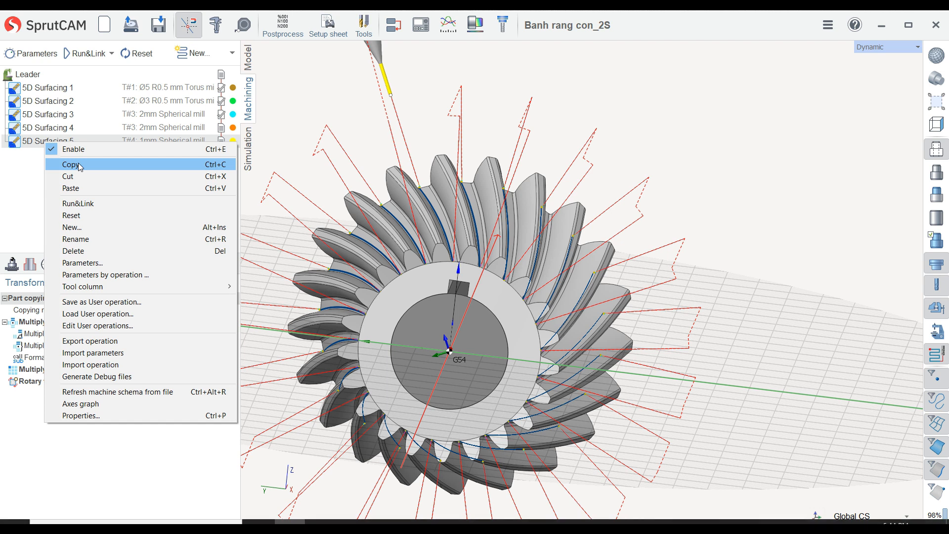
{"action": "left_click", "coordinate": [80, 166]}
{"action": "right_click", "coordinate": [60, 145]}
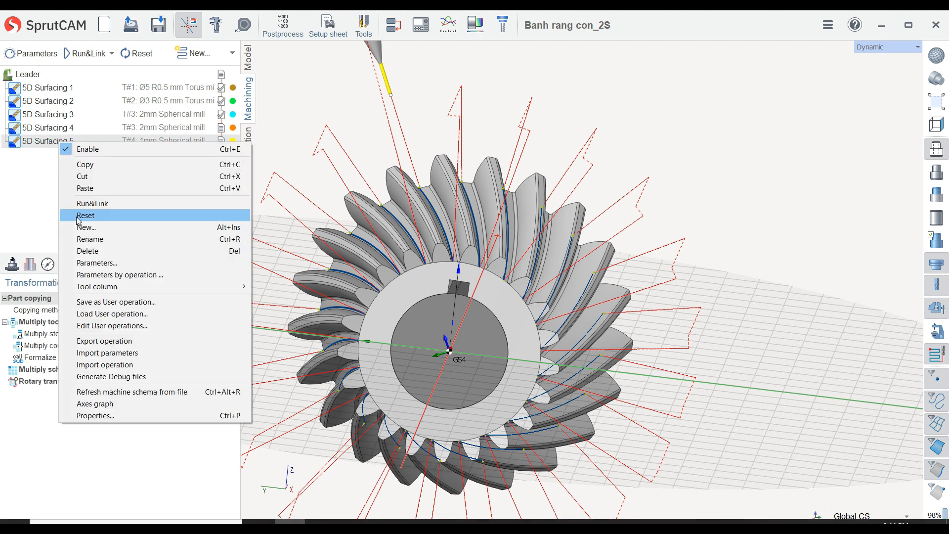
{"action": "left_click", "coordinate": [84, 189]}
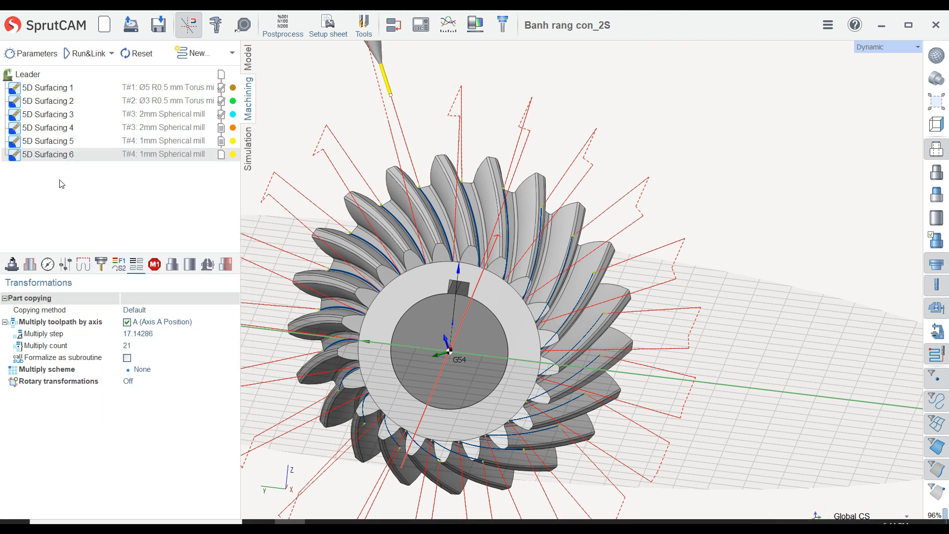
Step: Delete the copied machining surface, first curve and second curve from the job assignment of 5D Surfacing 6
{"action": "left_click", "coordinate": [30, 263]}
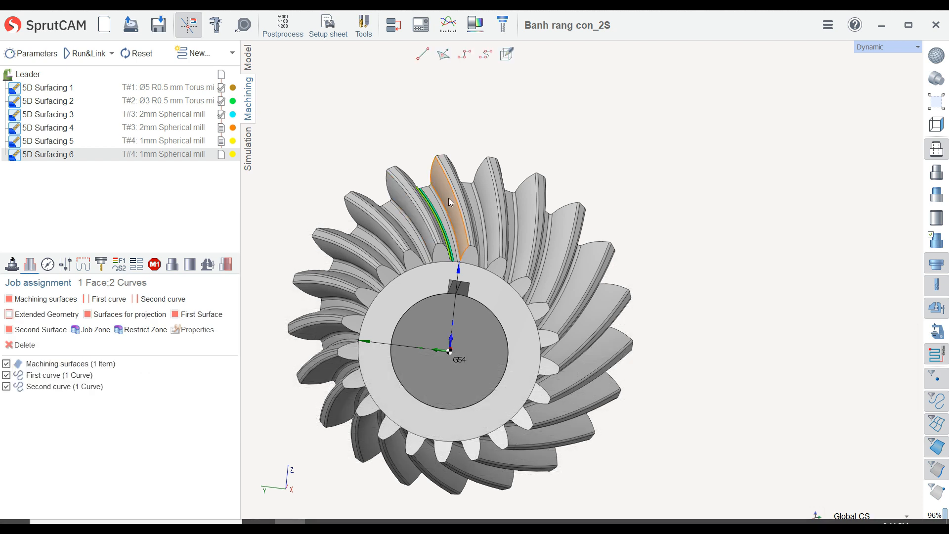
{"action": "scroll", "coordinate": [449, 199], "scroll_direction": "up", "scroll_amount": 4}
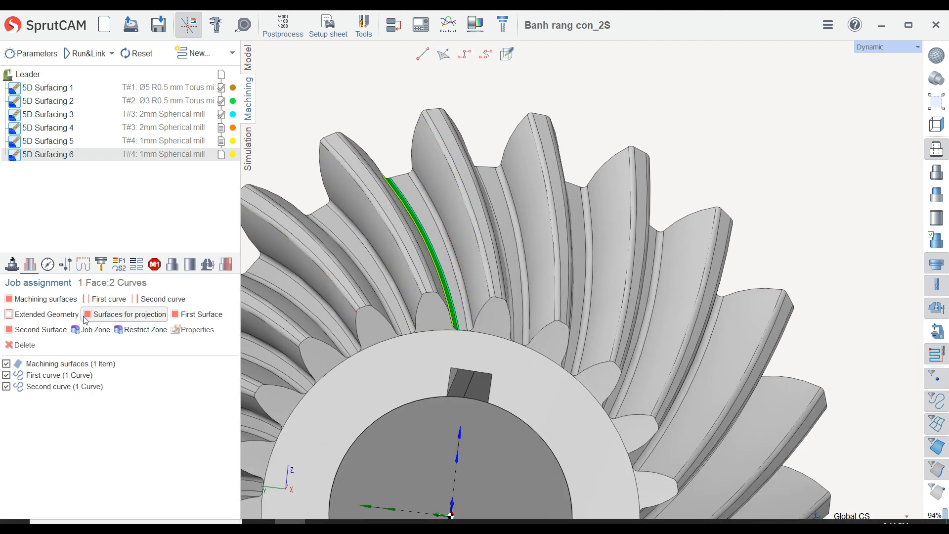
{"action": "right_click", "coordinate": [85, 375]}
{"action": "left_click", "coordinate": [105, 424]}
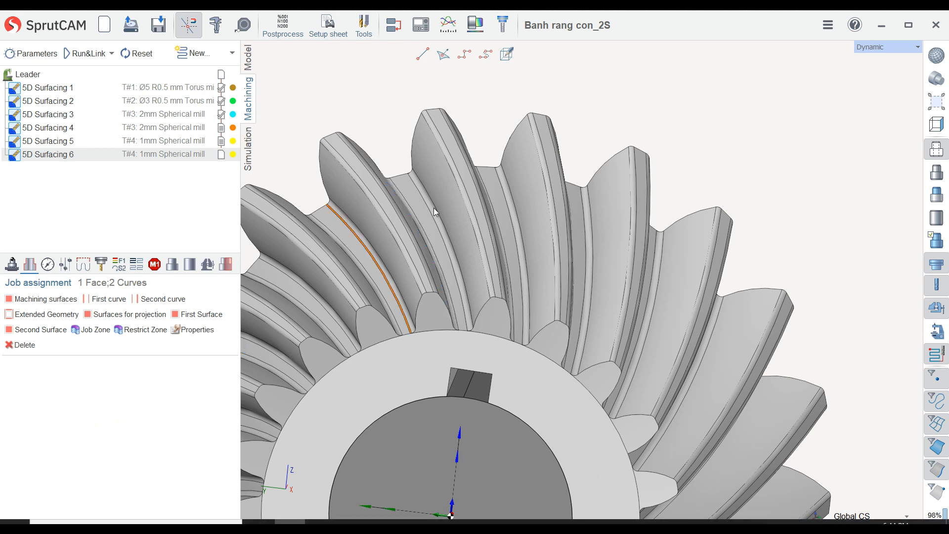
Step: Assign the opposite root fillet face of the same tooth gap with its two long edges as first and second curves, and calculate the toolpath
{"action": "scroll", "coordinate": [435, 210], "scroll_direction": "up", "scroll_amount": 3}
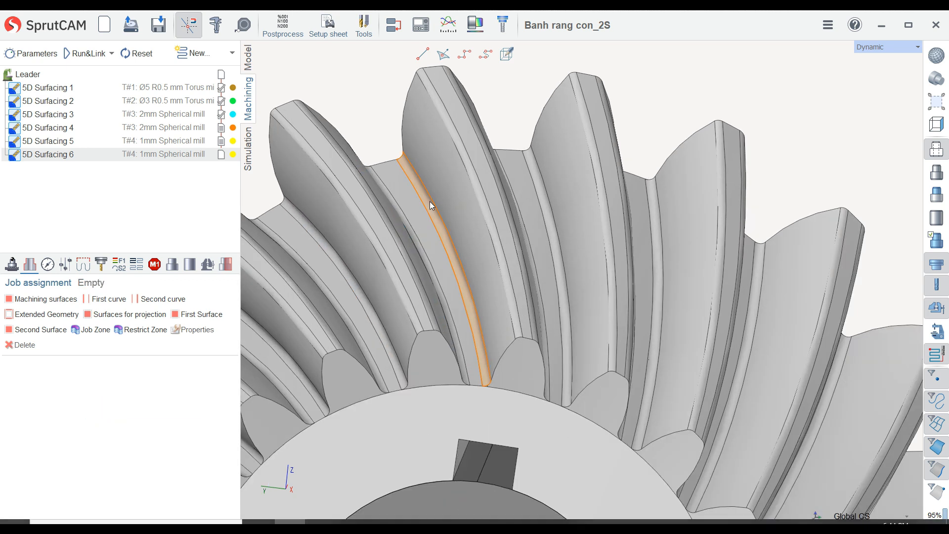
{"action": "left_click", "coordinate": [429, 201]}
{"action": "left_click", "coordinate": [52, 304]}
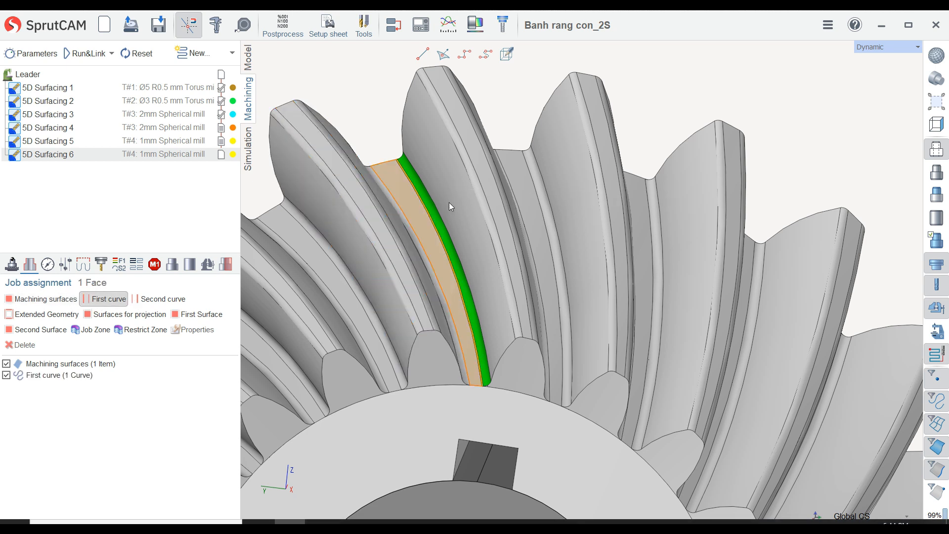
{"action": "left_click", "coordinate": [433, 201]}
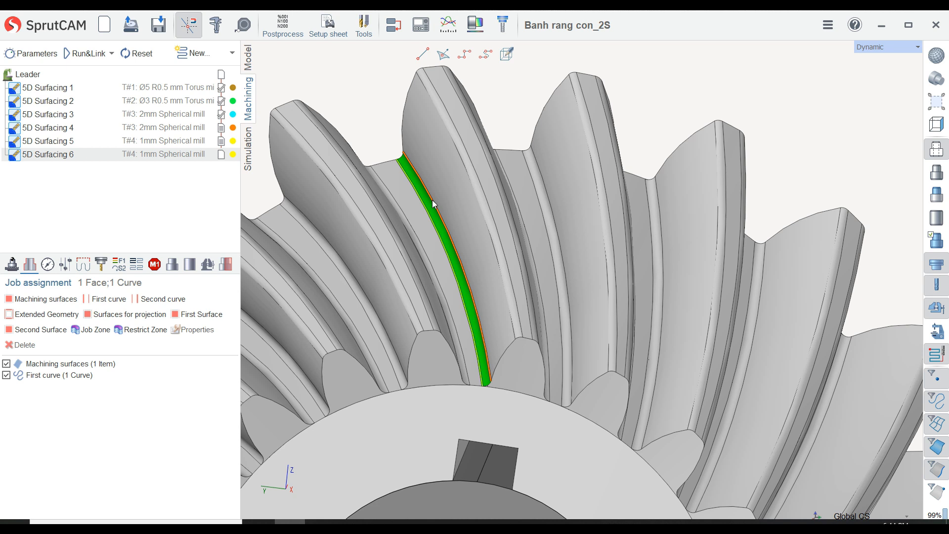
{"action": "left_click", "coordinate": [174, 304]}
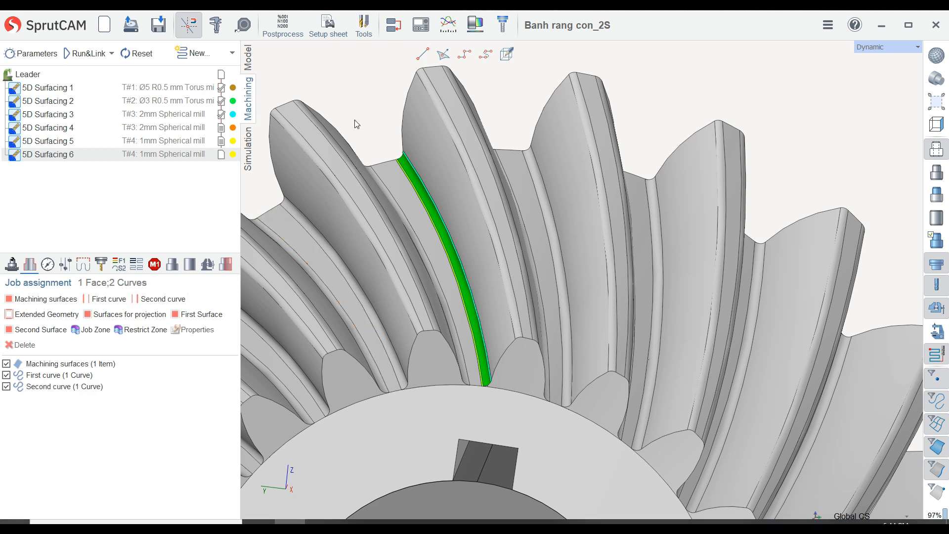
{"action": "left_click", "coordinate": [87, 54]}
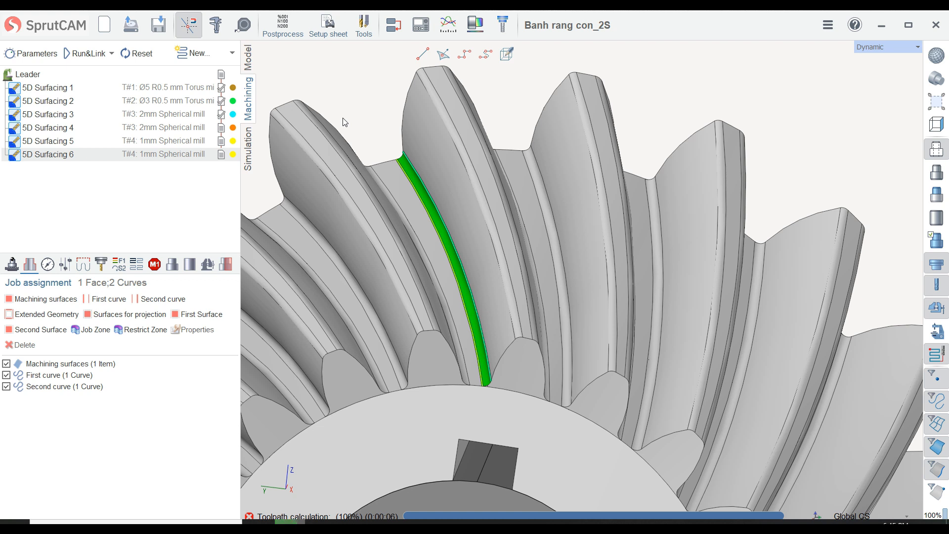
Step: Examine the multiplied 5D Surfacing 6 toolpath around the gear, temporarily hiding the gear model to view the passes alone
{"action": "scroll", "coordinate": [357, 128], "scroll_direction": "down", "scroll_amount": 3}
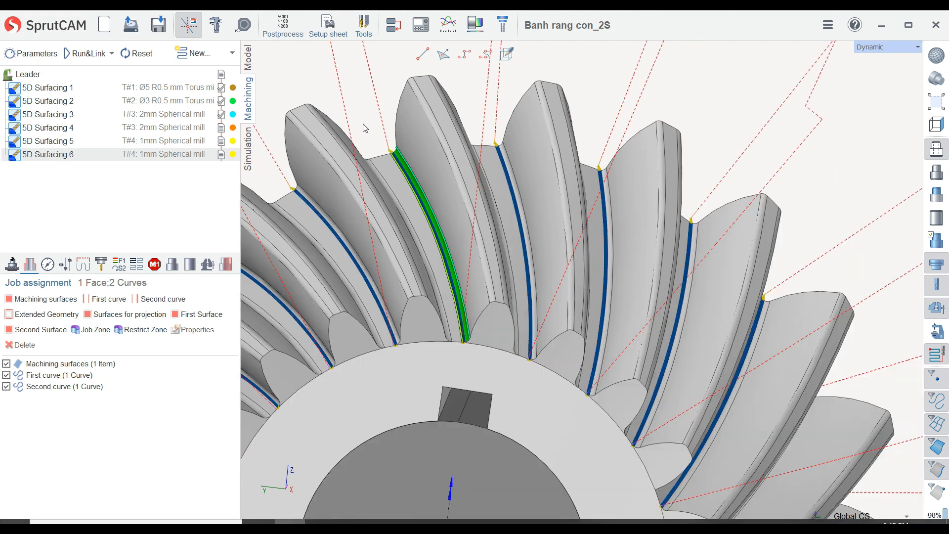
{"action": "scroll", "coordinate": [443, 142], "scroll_direction": "down", "scroll_amount": 5}
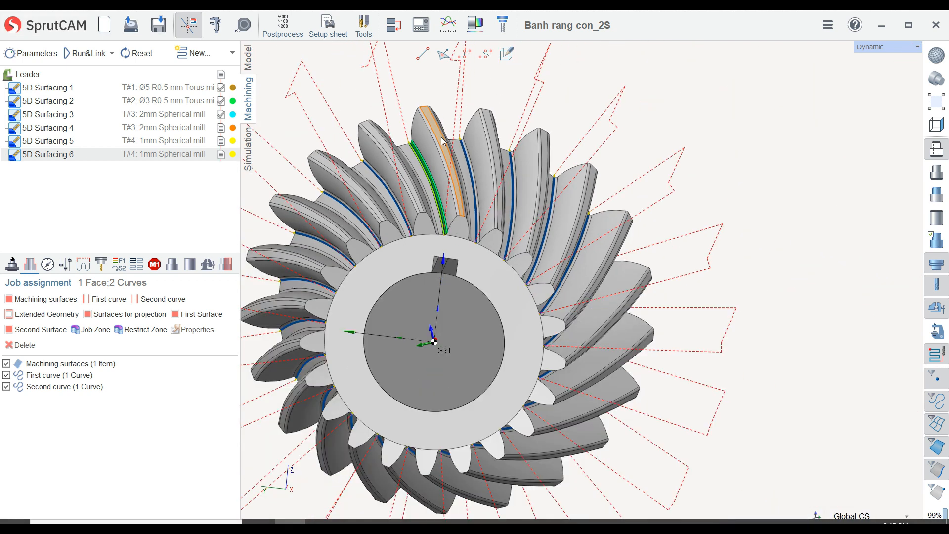
{"action": "scroll", "coordinate": [442, 142], "scroll_direction": "down", "scroll_amount": 2}
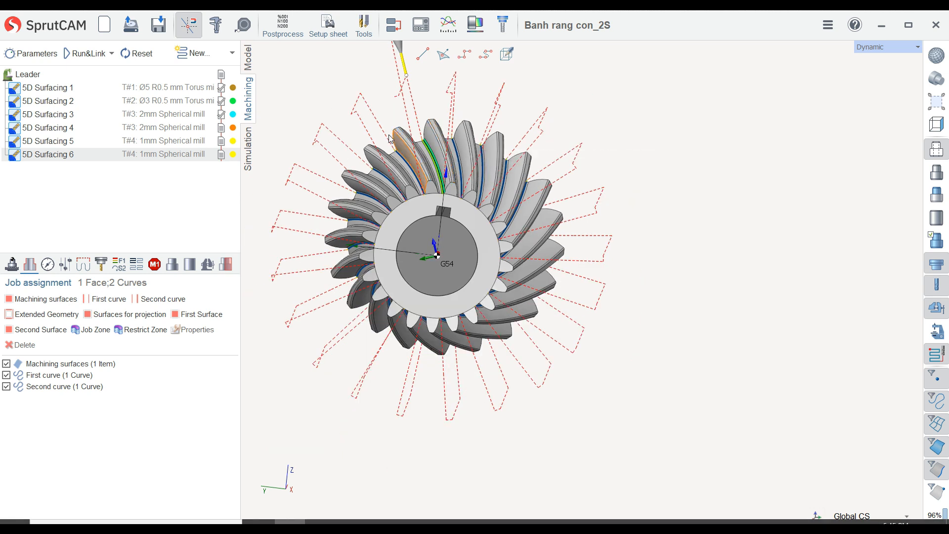
{"action": "middle_click_drag", "start_coordinate": [391, 139], "coordinate": [345, 154]}
{"action": "left_click", "coordinate": [941, 149]}
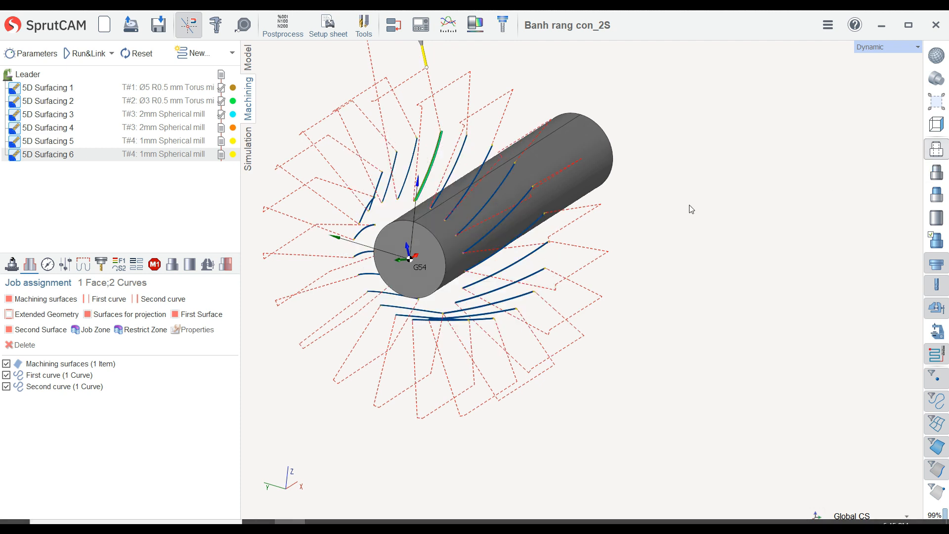
{"action": "middle_click_drag", "start_coordinate": [651, 208], "coordinate": [709, 176]}
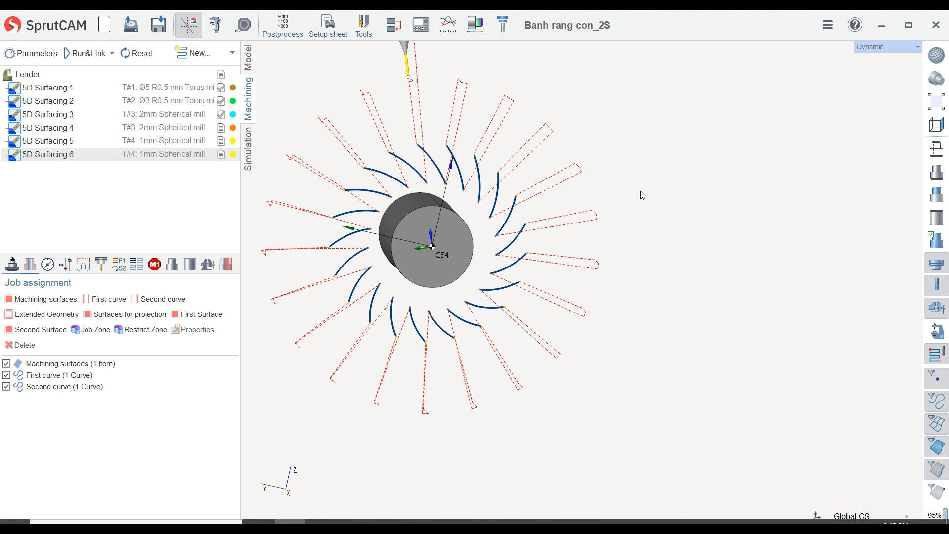
{"action": "middle_click_drag", "start_coordinate": [641, 194], "coordinate": [569, 229]}
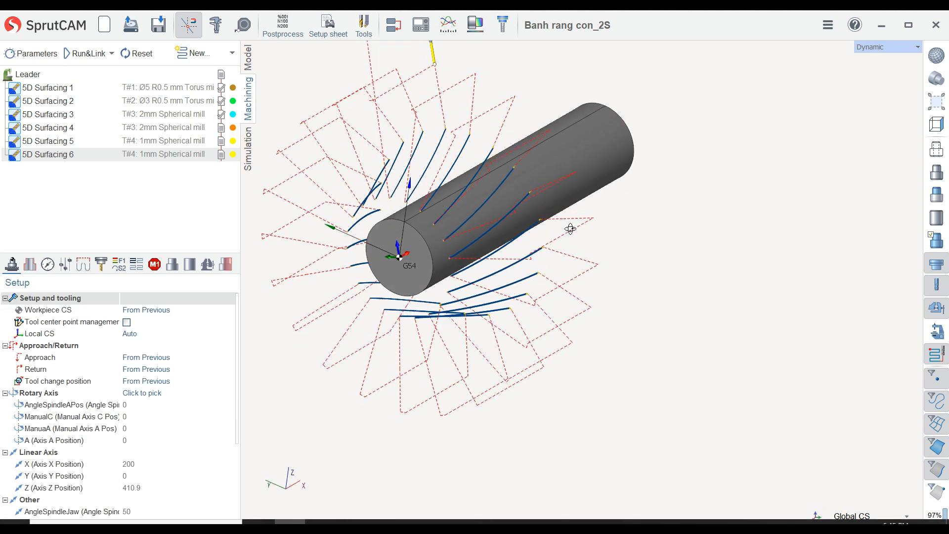
{"action": "left_click", "coordinate": [934, 155]}
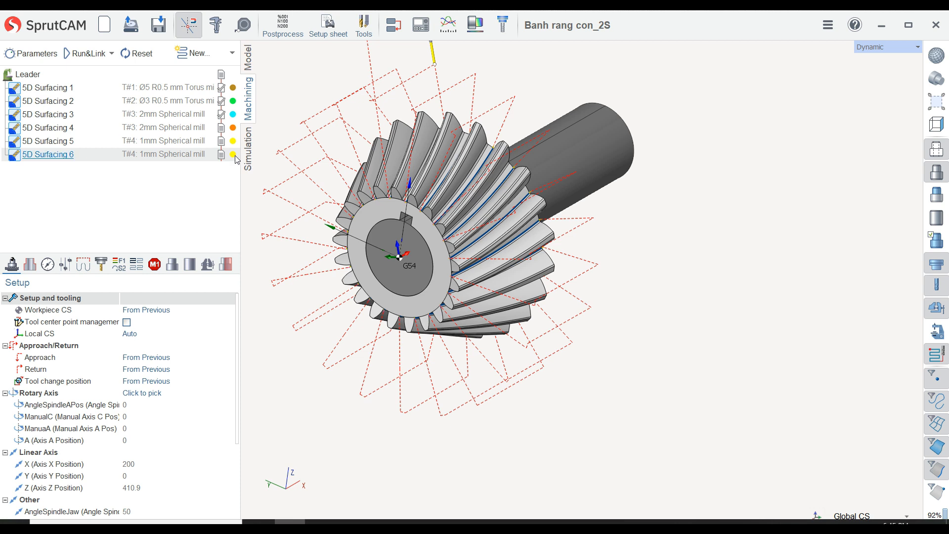
{"action": "middle_click_drag", "start_coordinate": [560, 285], "coordinate": [476, 216]}
{"action": "scroll", "coordinate": [375, 185], "scroll_direction": "up", "scroll_amount": 2}
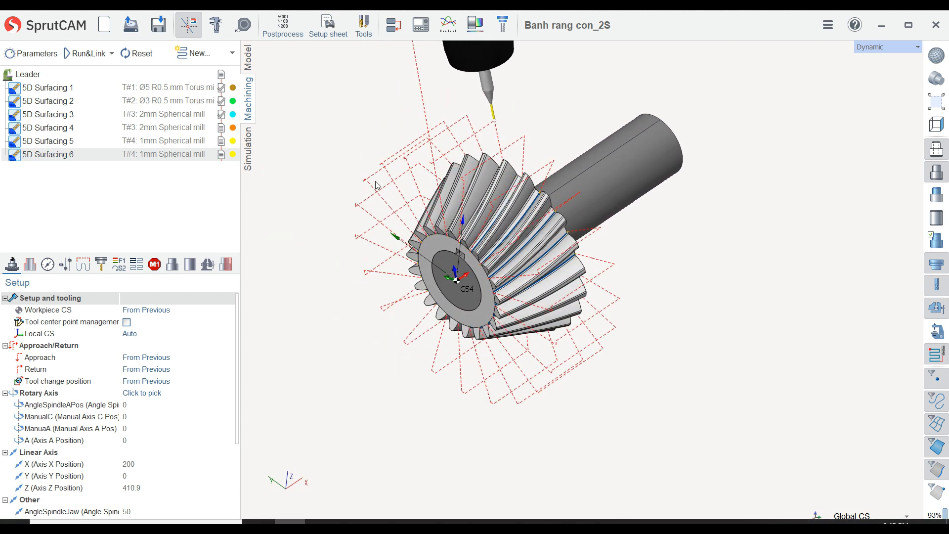
{"action": "scroll", "coordinate": [326, 146], "scroll_direction": "up", "scroll_amount": 3}
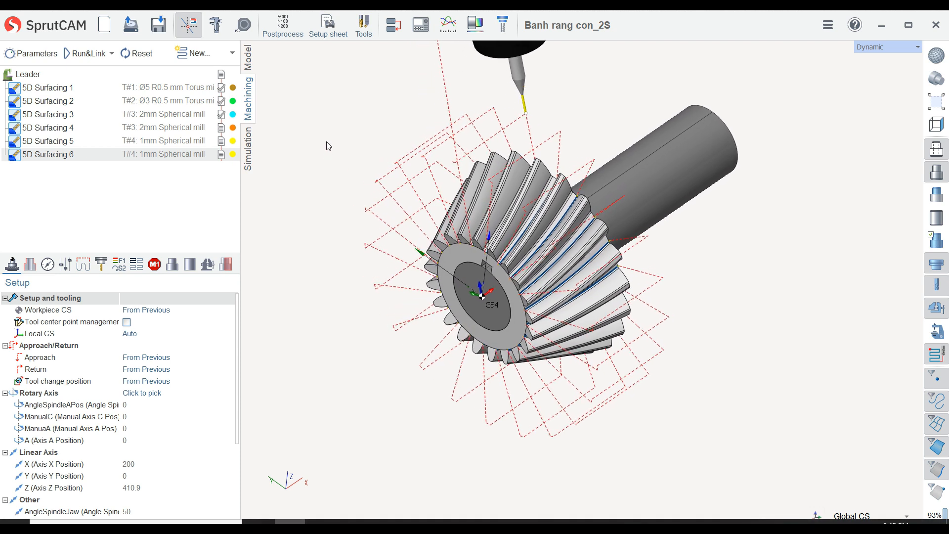